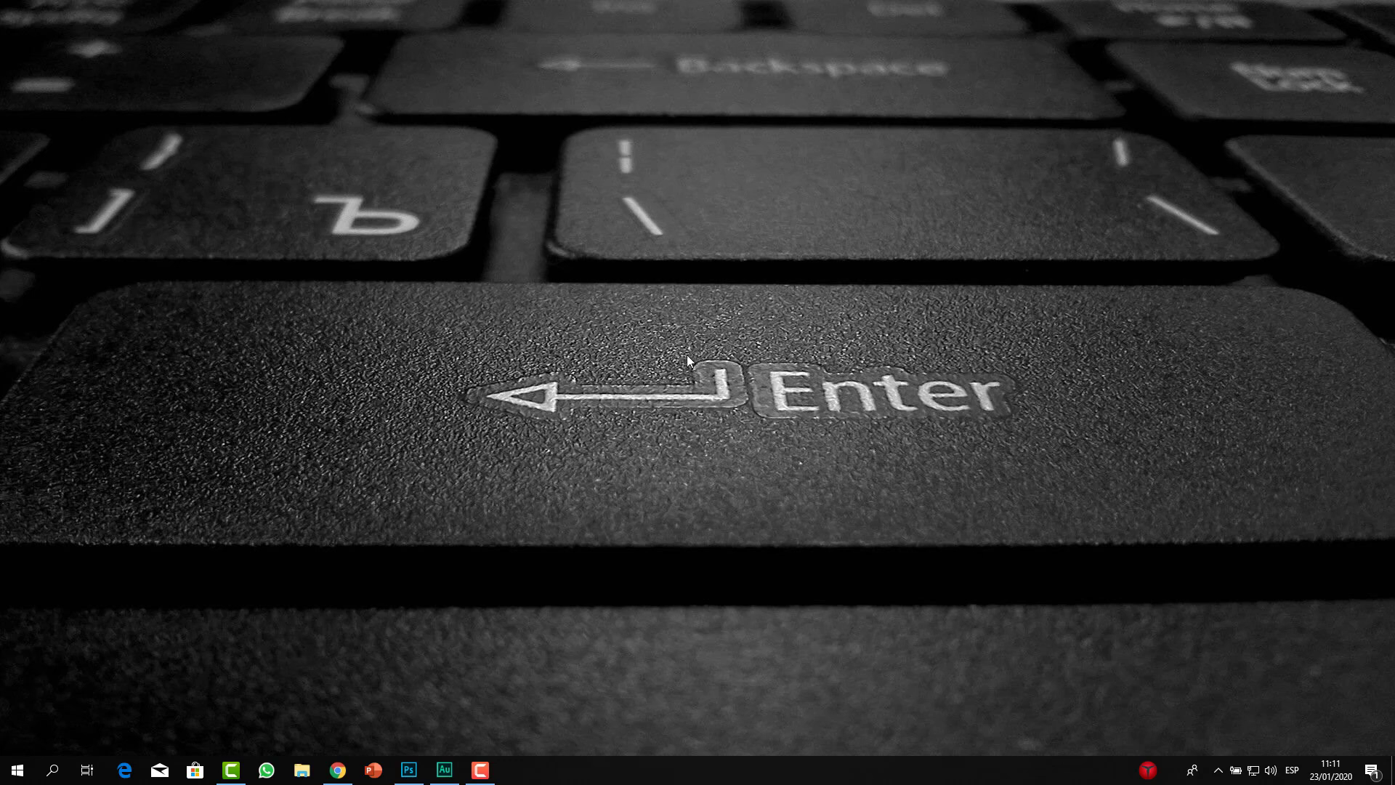
# - Launch Photoshop and start a new document with size units in centimetres, 29.7 × 21
pyautogui.click(408, 769)
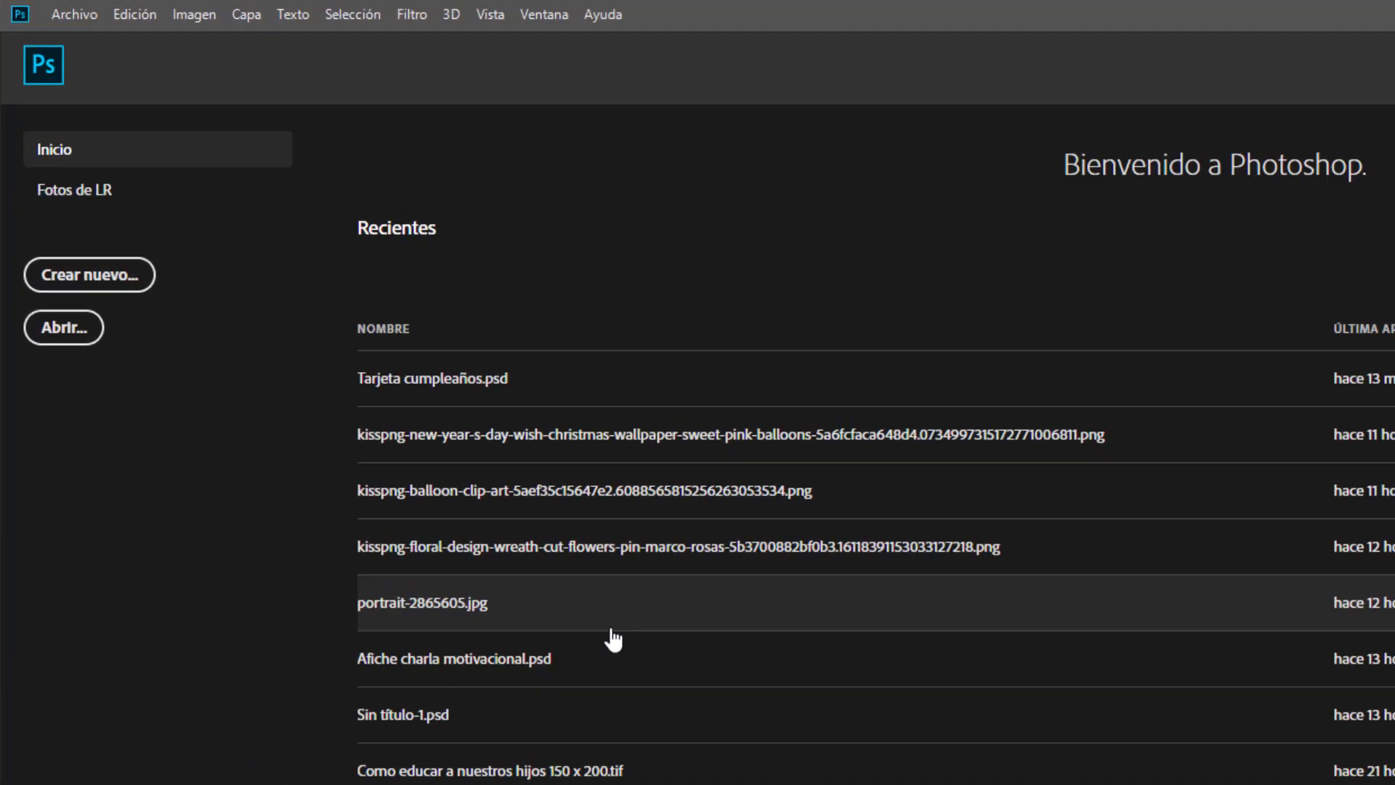
pyautogui.click(124, 282)
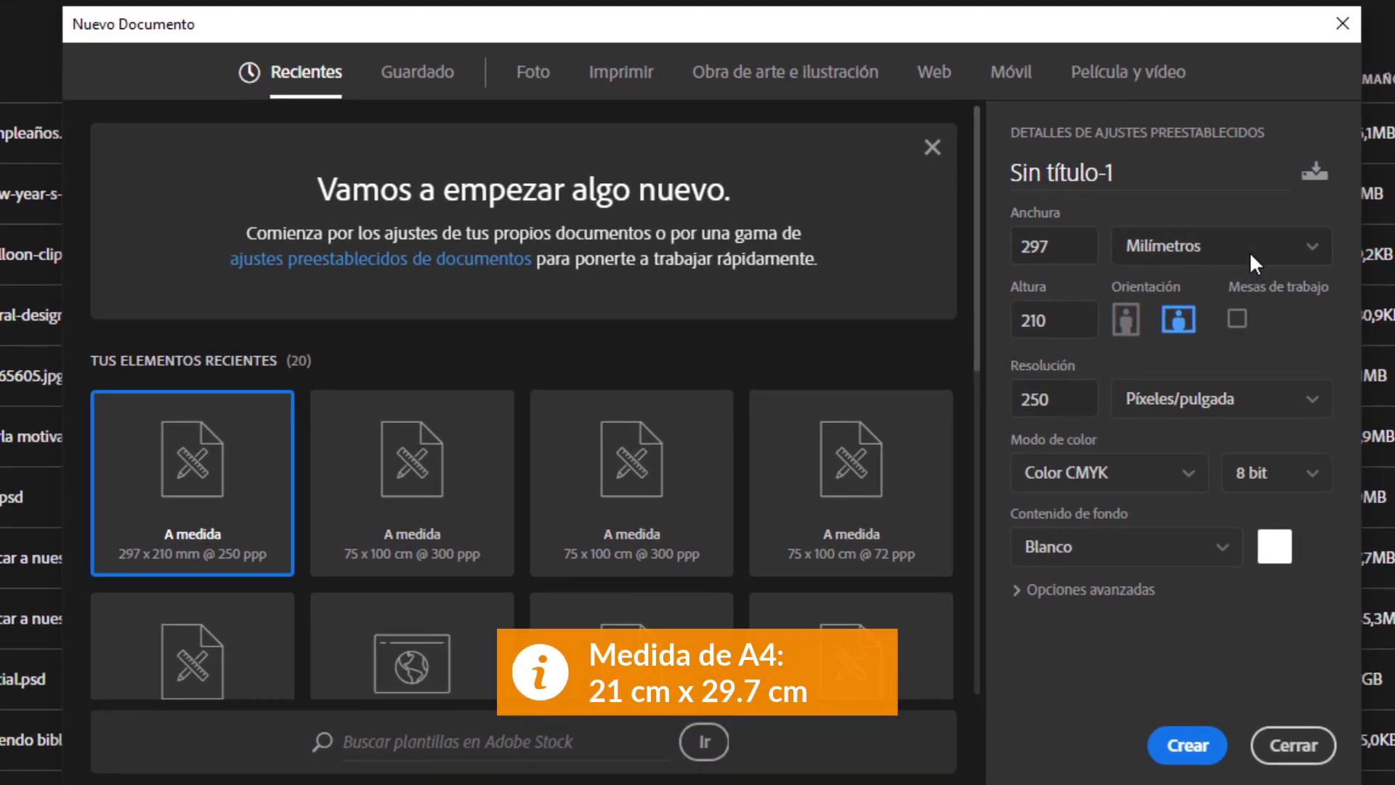
pyautogui.click(1169, 253)
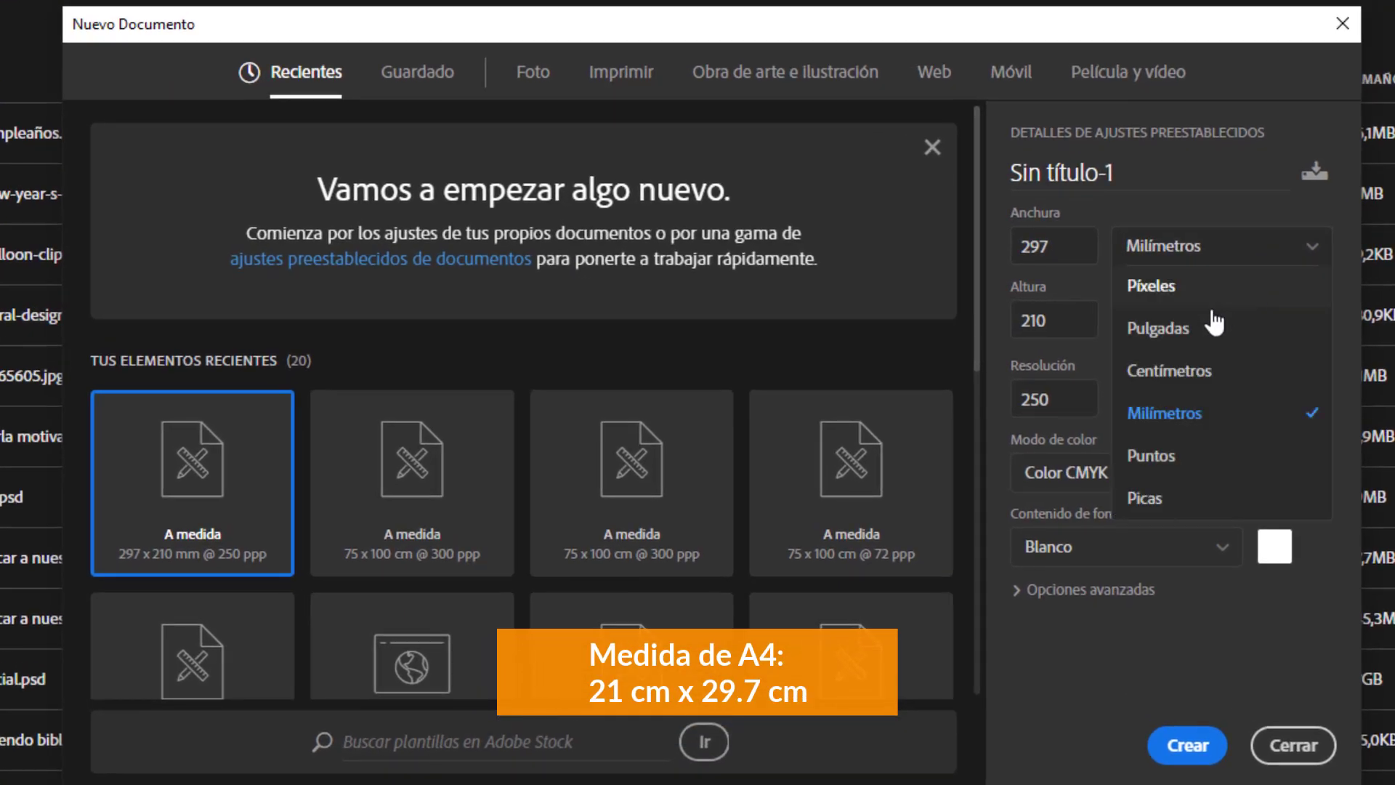
pyautogui.click(1170, 370)
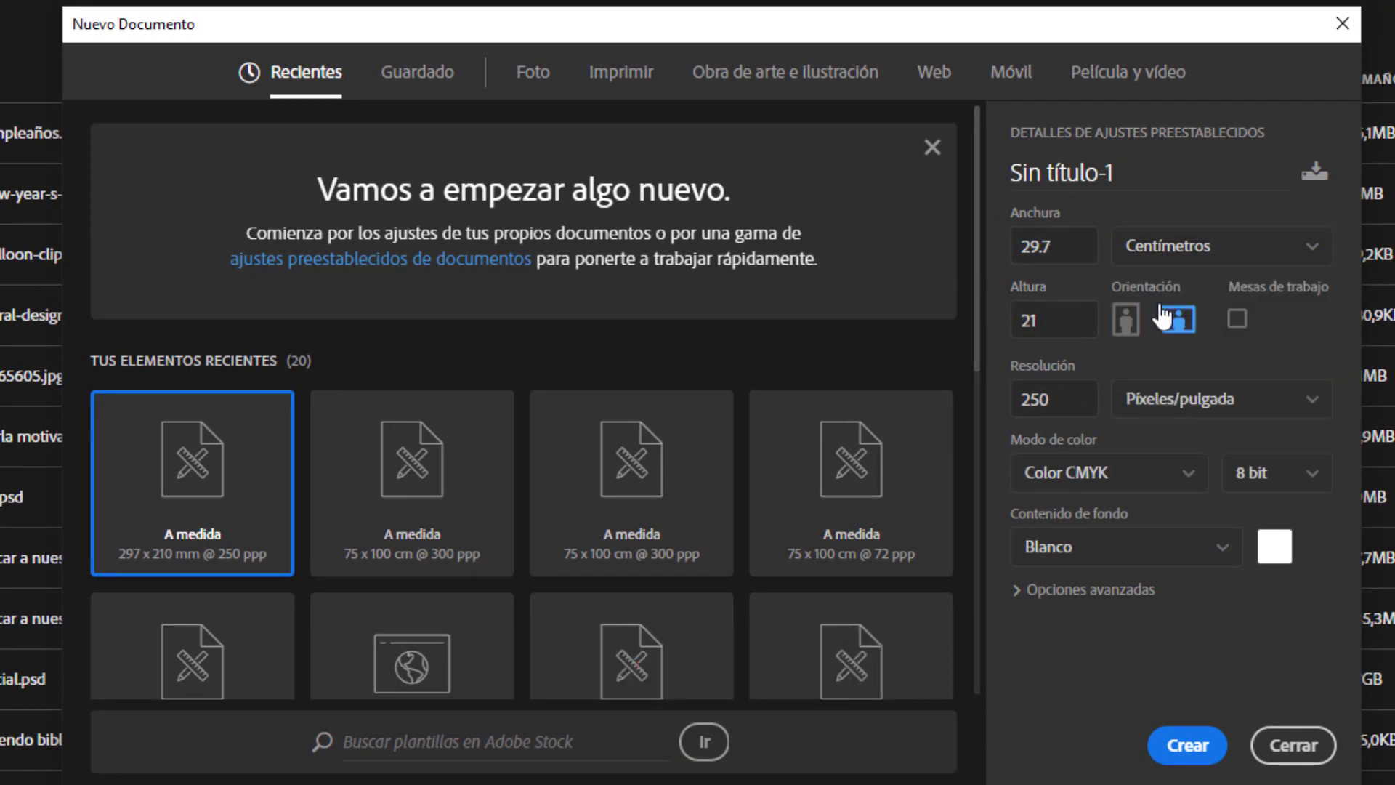
# - Create the 29.7 × 21 cm document at 250 ppi in CMYK colour mode
pyautogui.click(1162, 316)
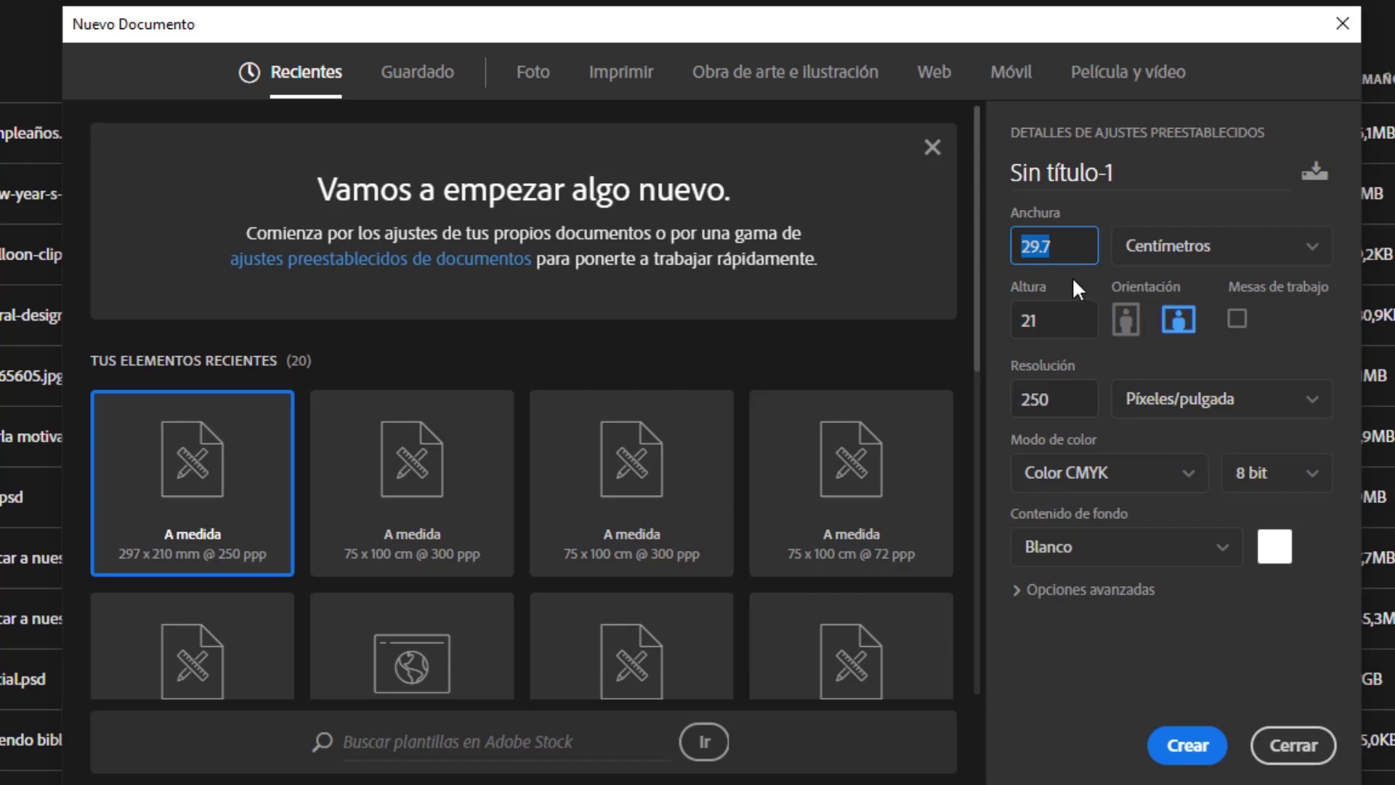
pyautogui.click(1074, 316)
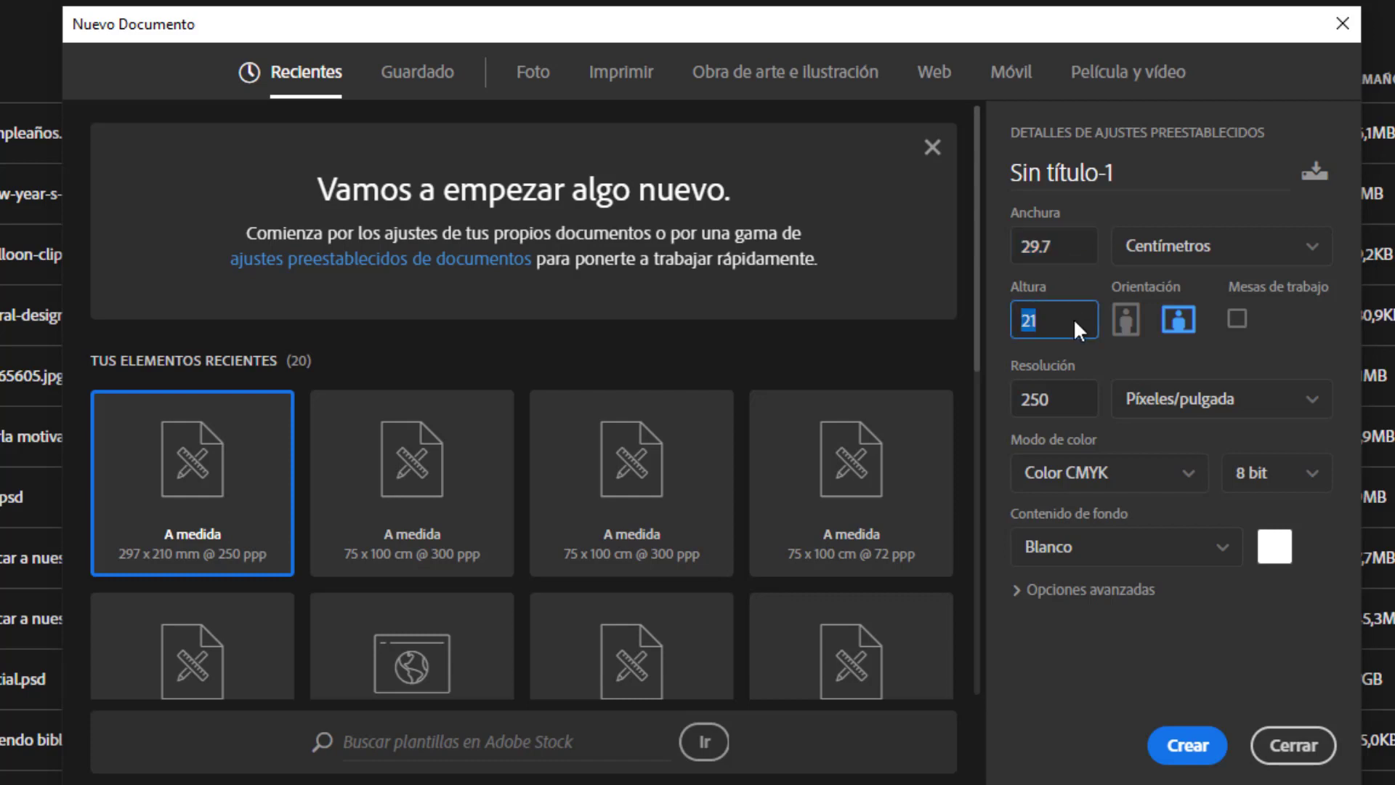
pyautogui.click(1076, 404)
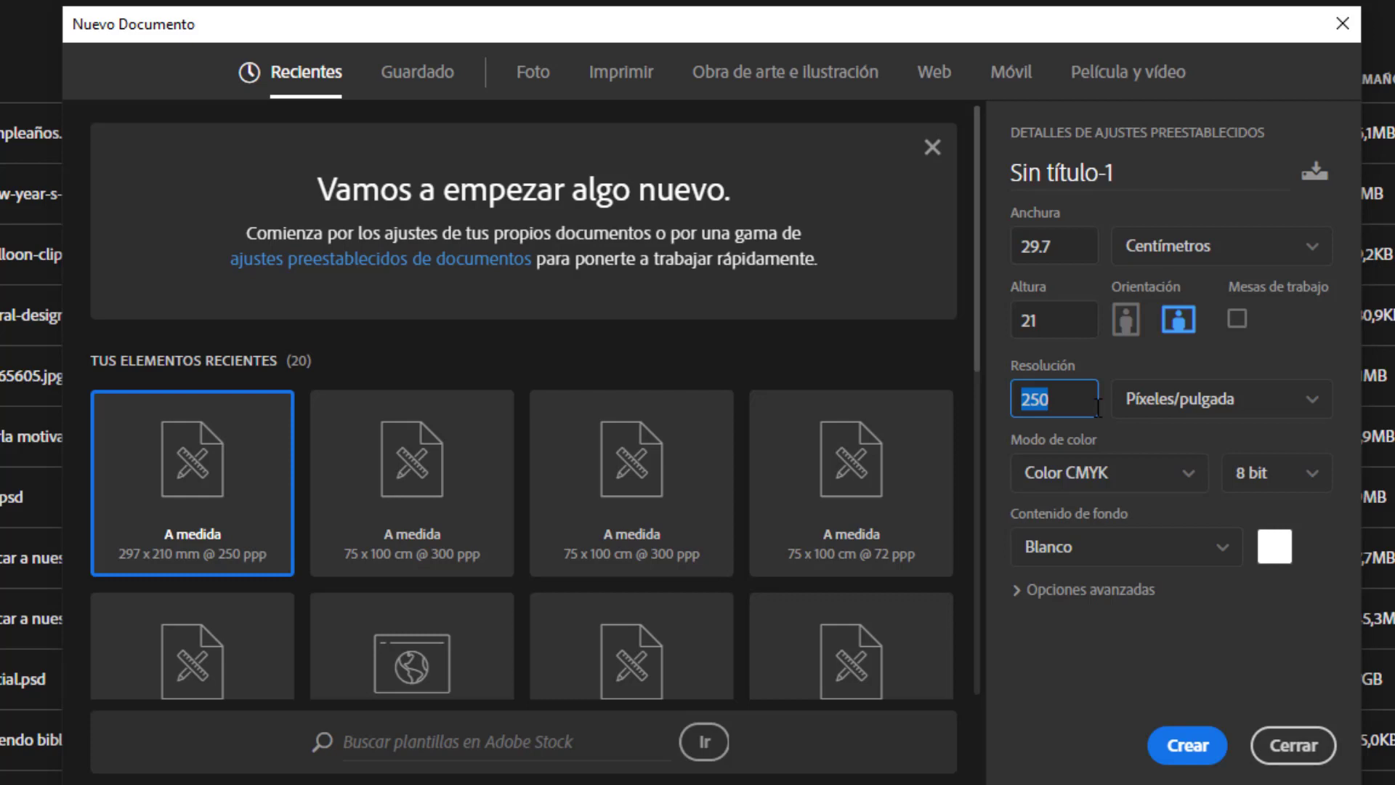
pyautogui.click(1185, 469)
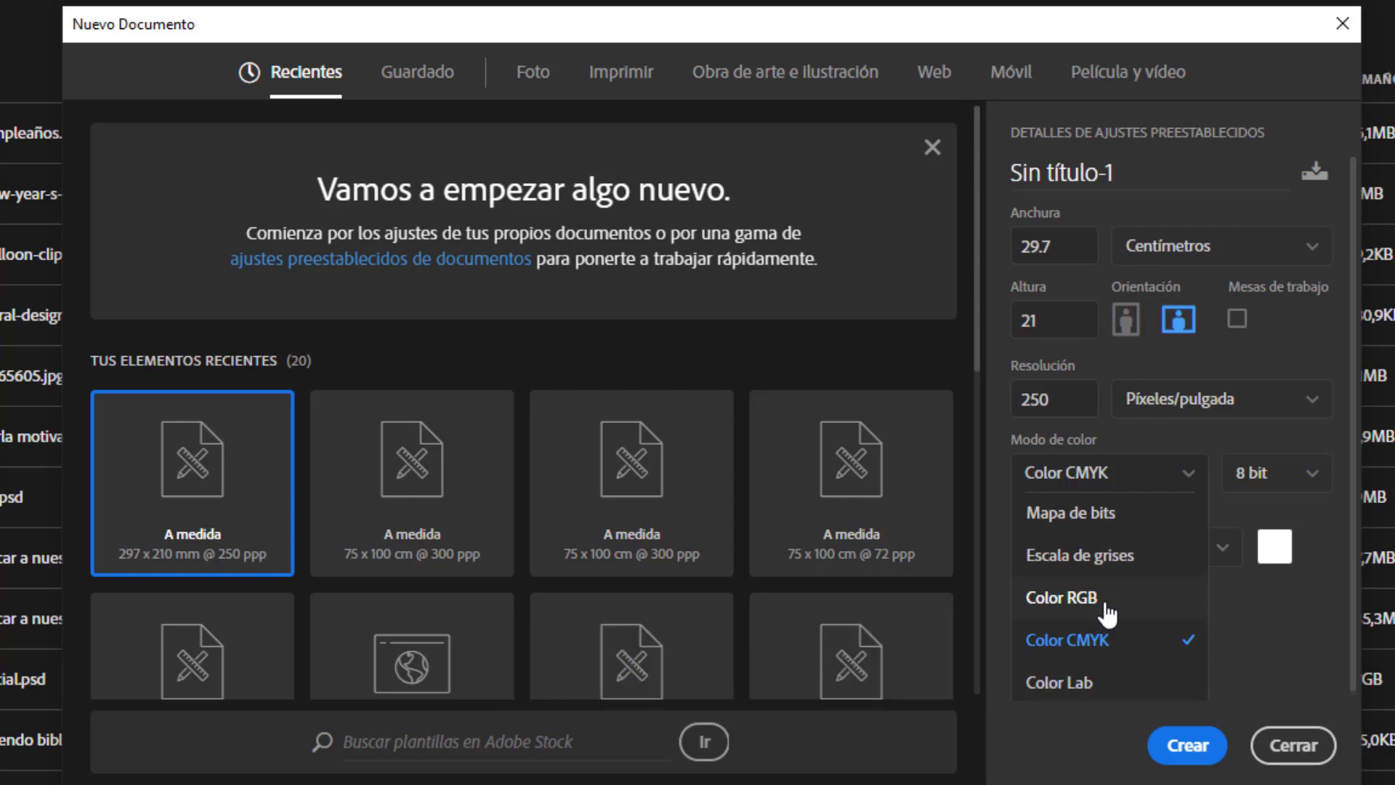
pyautogui.click(1133, 640)
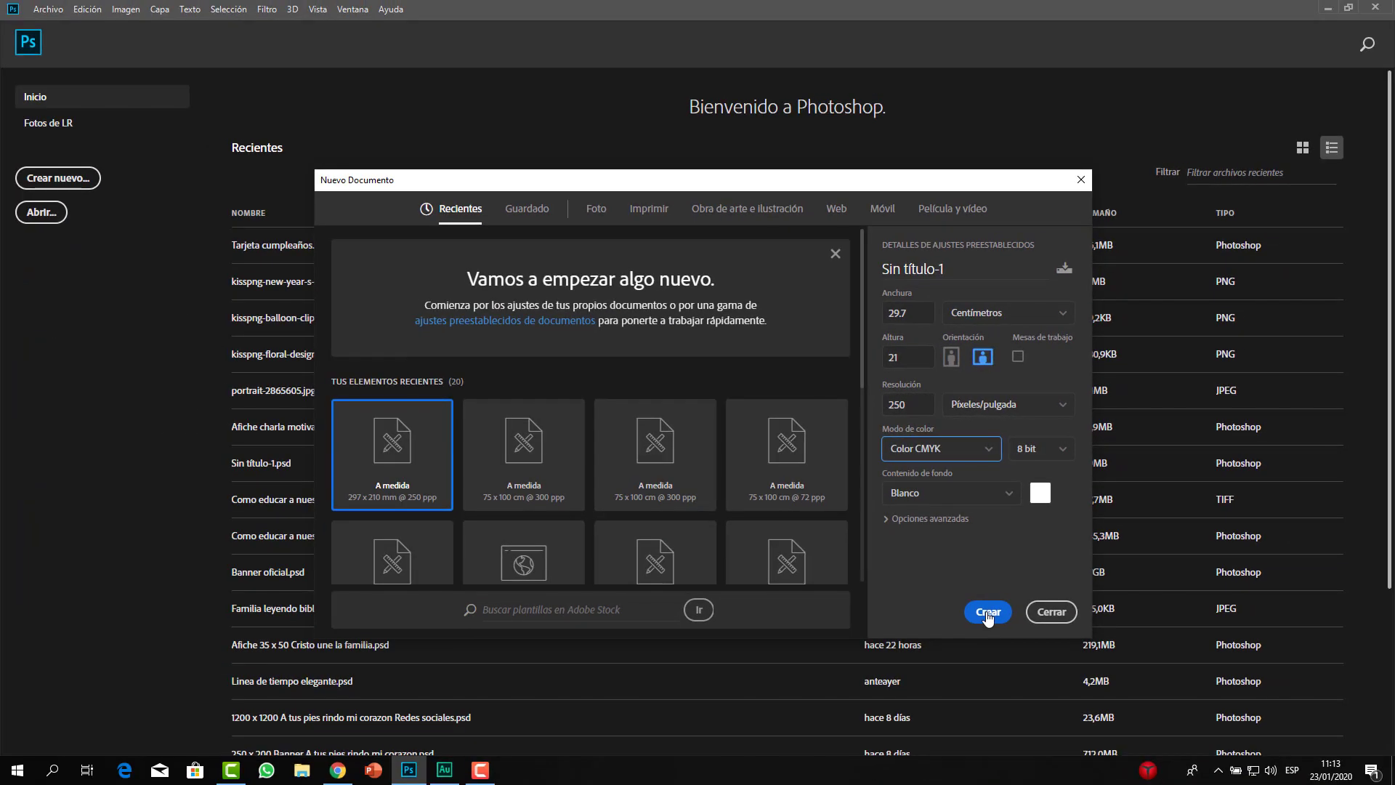
pyautogui.click(996, 617)
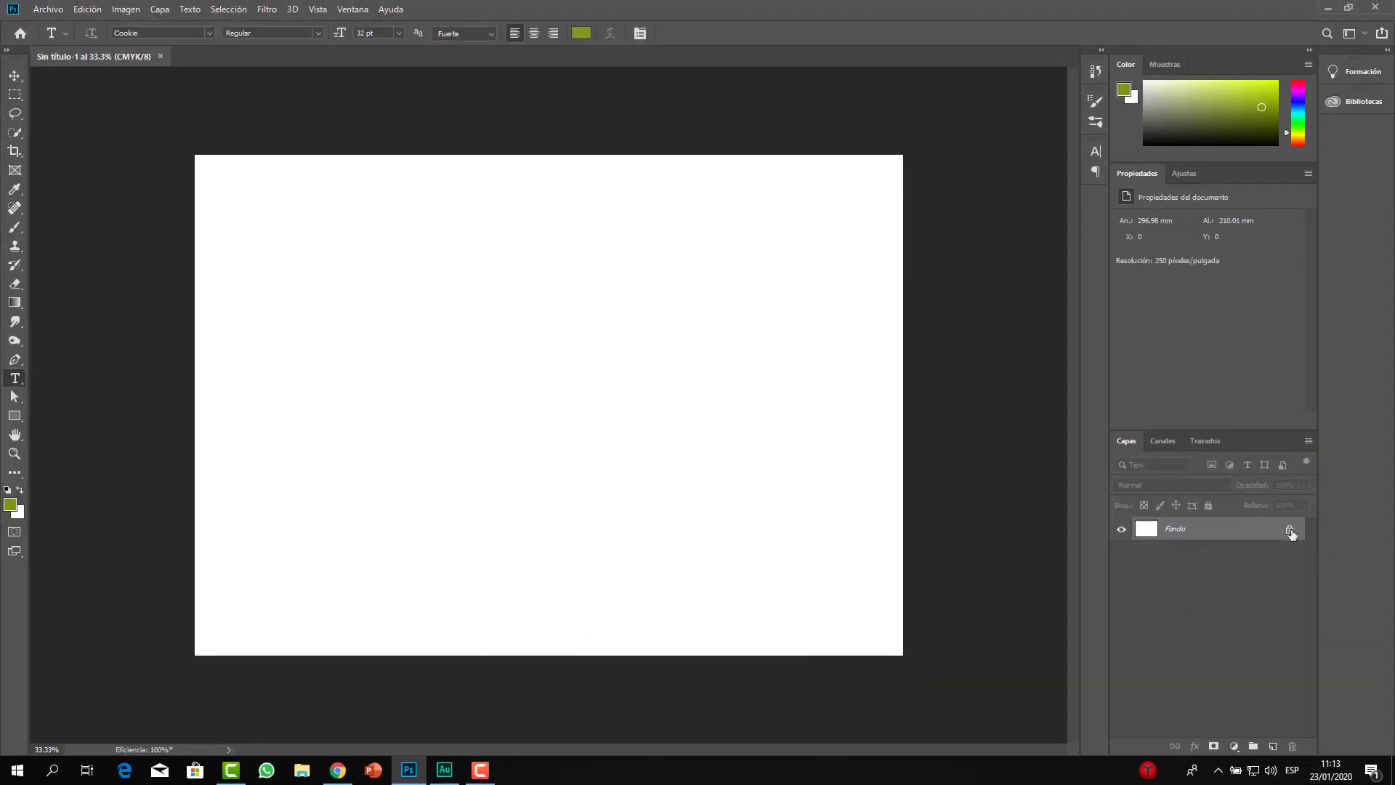
# - Unlock the background layer and rename the resulting Capa 0 to 'Fondo'
pyautogui.doubleClick(1291, 533)
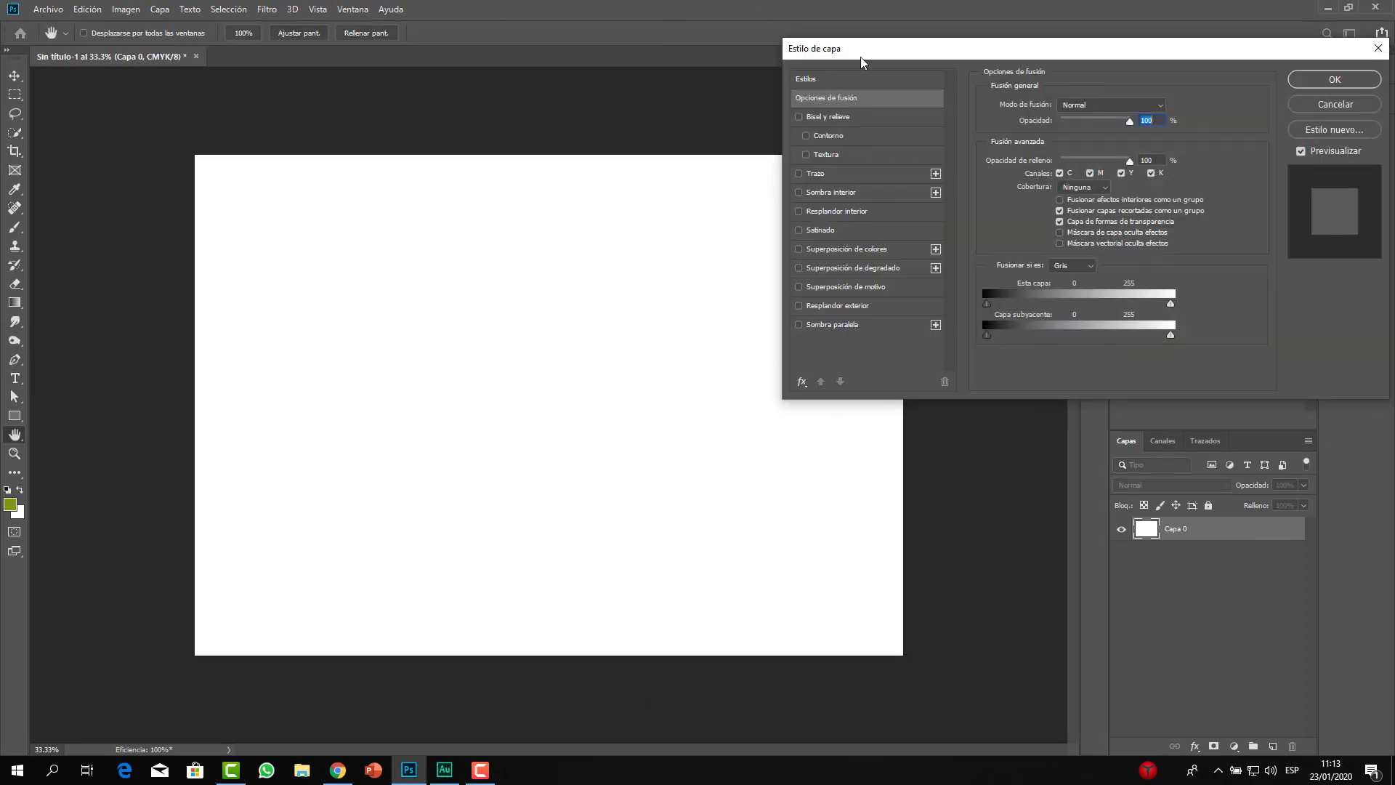
pyautogui.moveTo(894, 53); pyautogui.dragTo(795, 53)
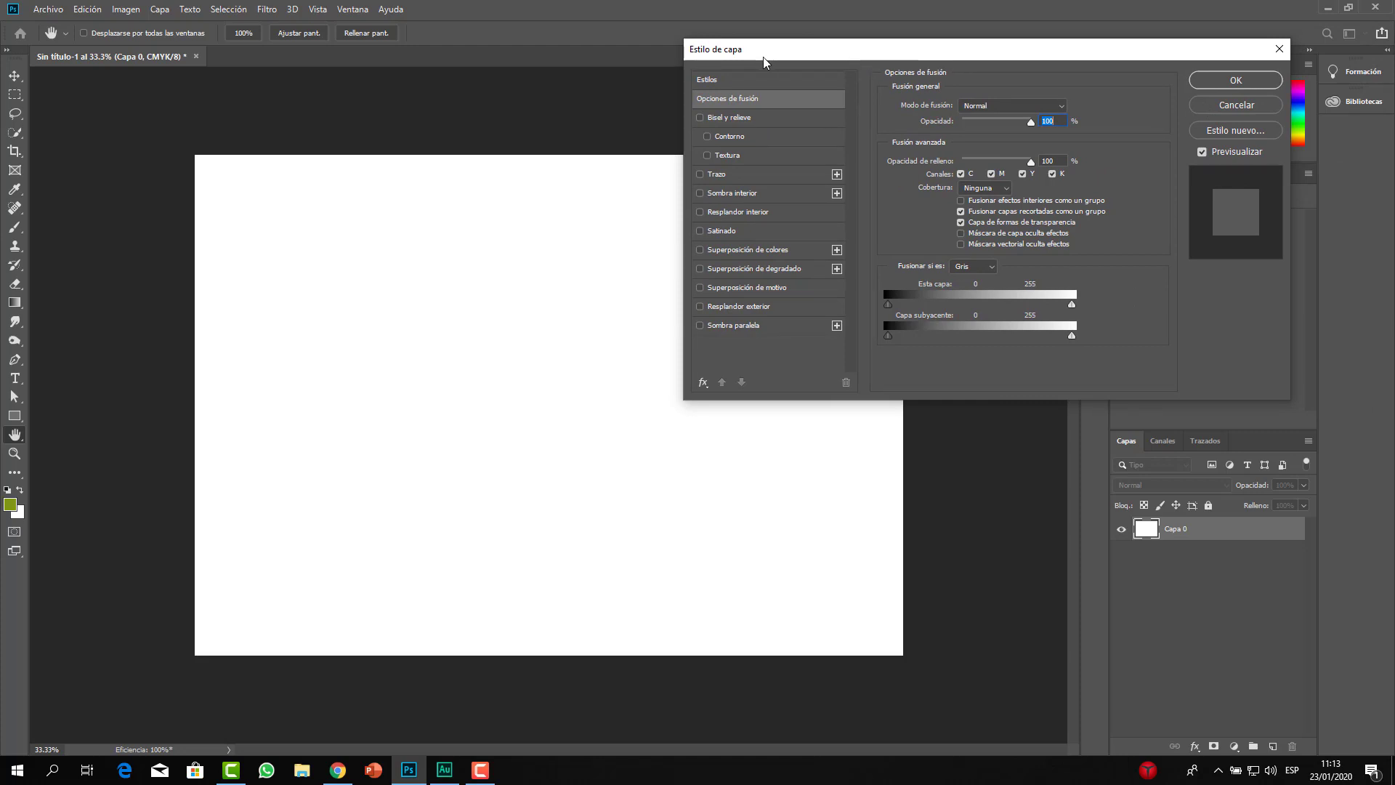
pyautogui.click(1236, 105)
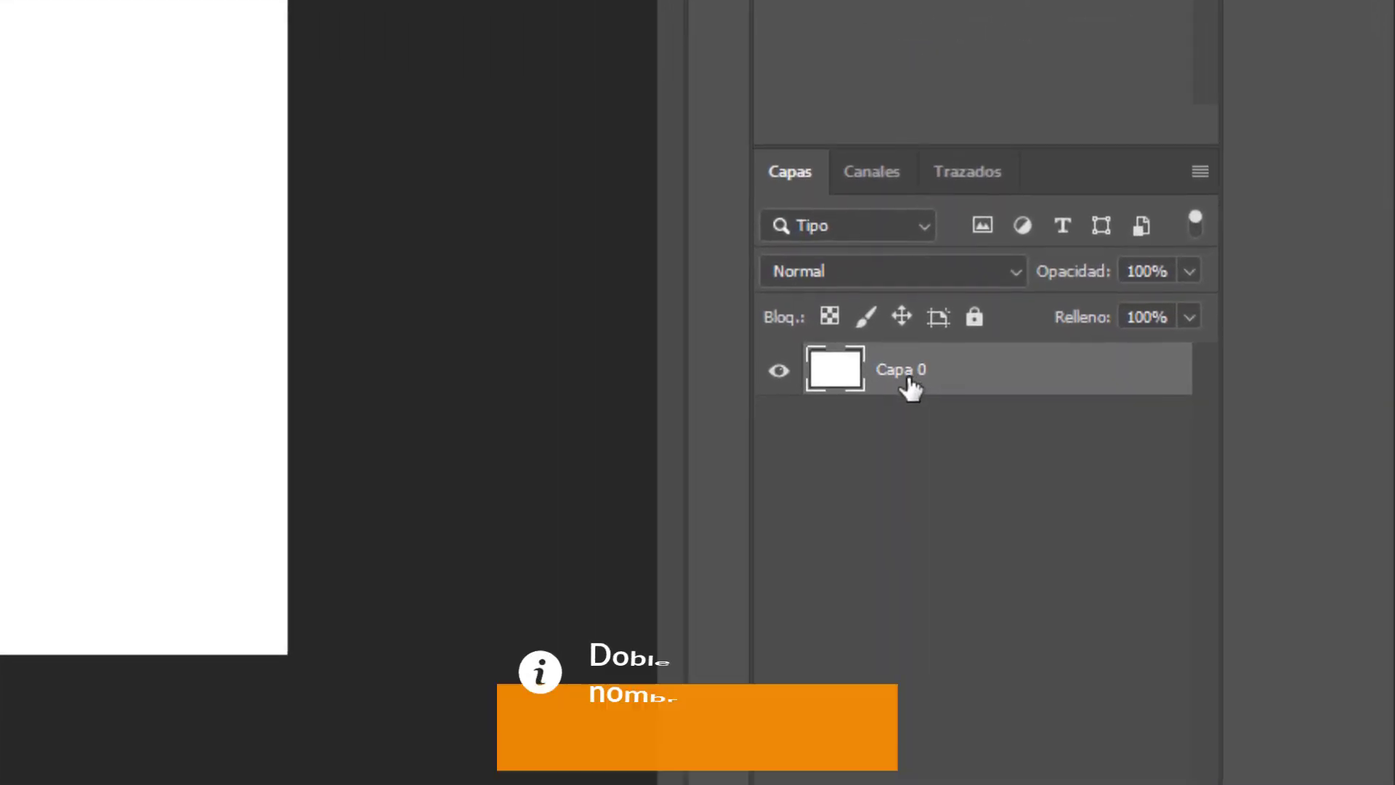
pyautogui.doubleClick(1179, 529)
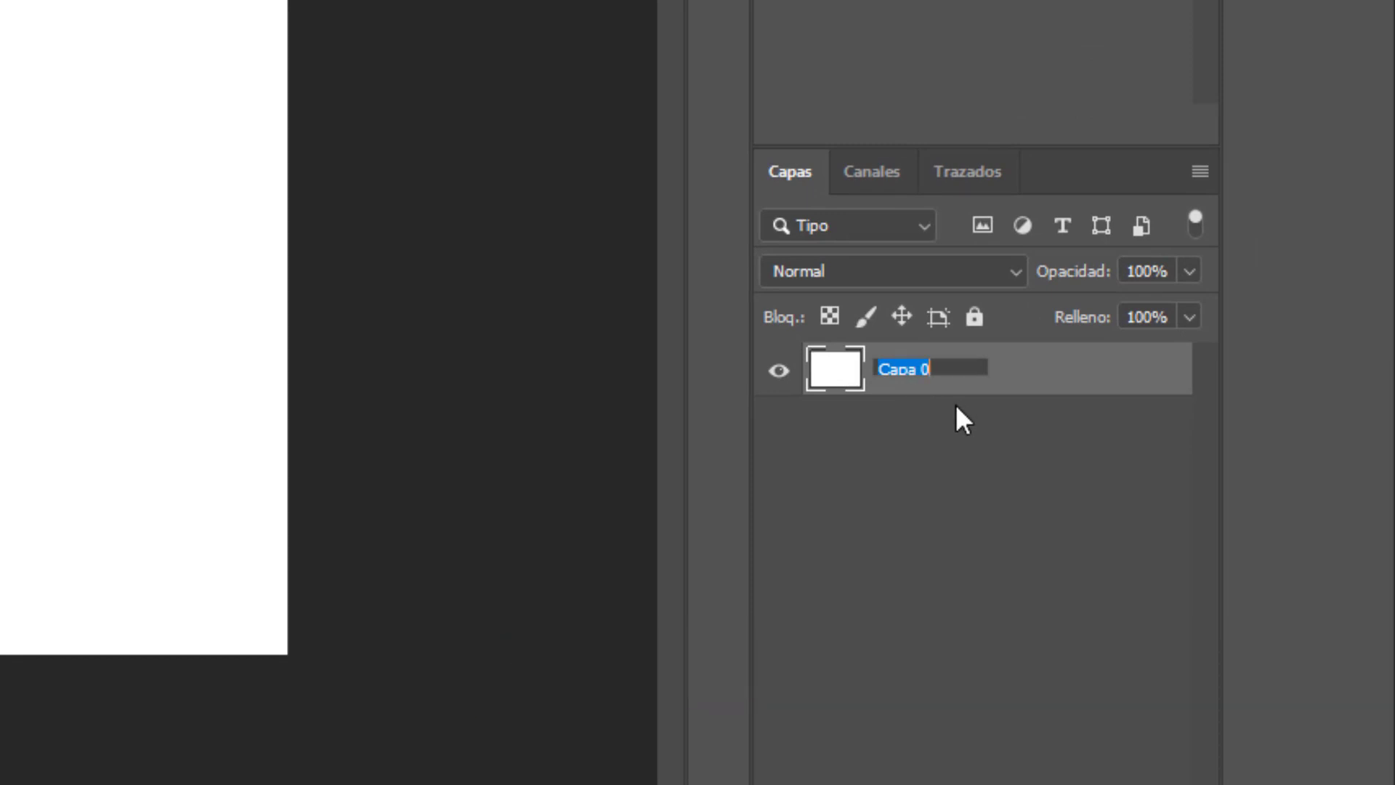
pyautogui.write('Fondo')
pyautogui.press('Return')
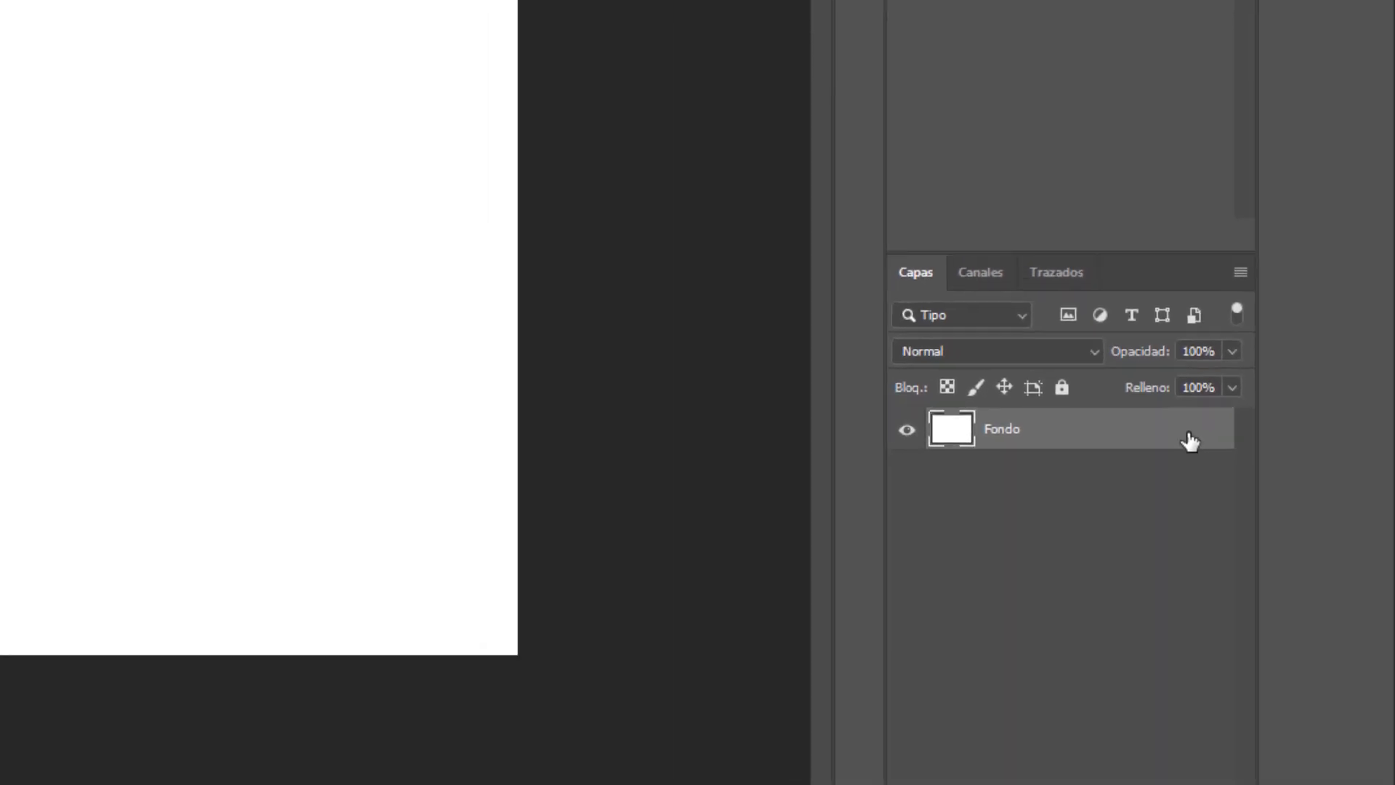
# - Add a Gradient Overlay to the Fondo layer using the green-to-white preset
pyautogui.doubleClick(1136, 385)
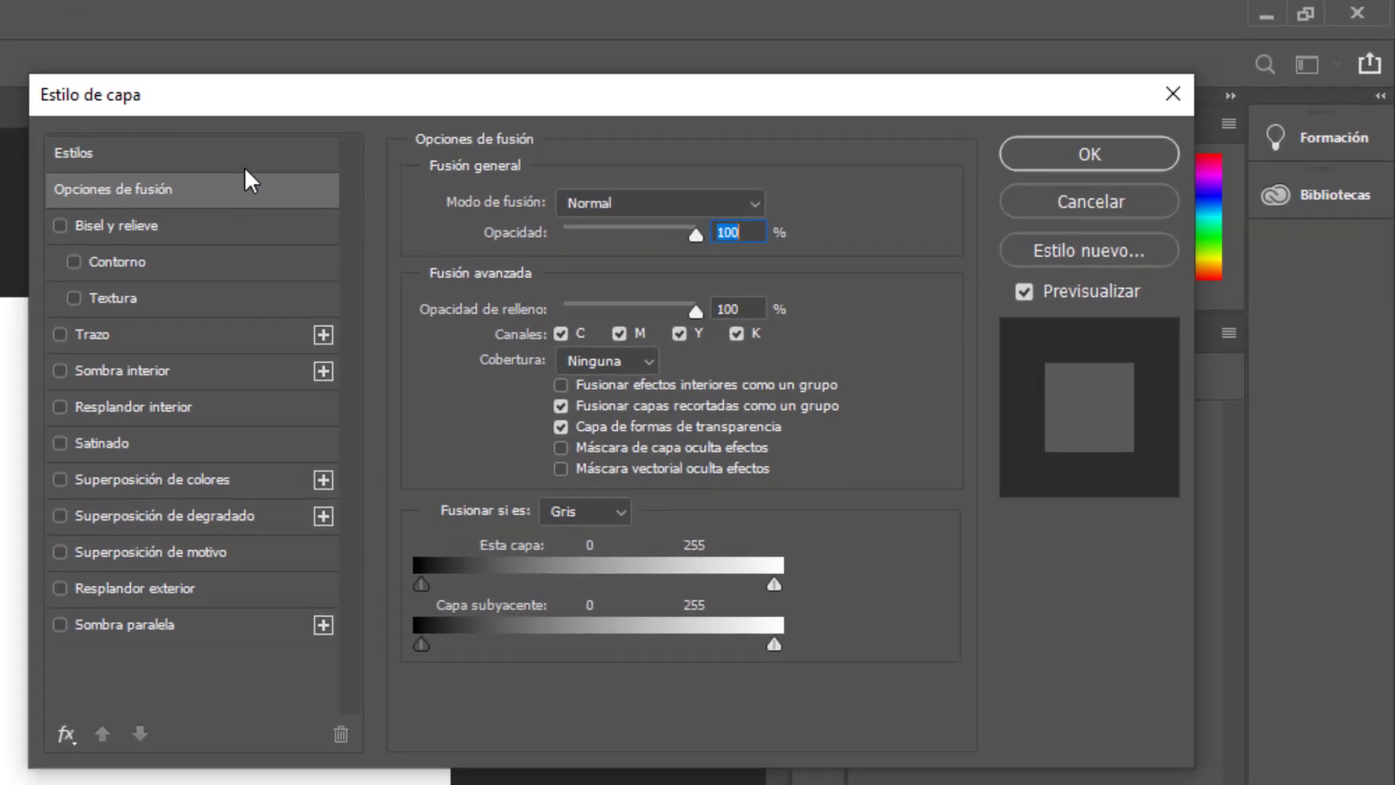
pyautogui.click(238, 522)
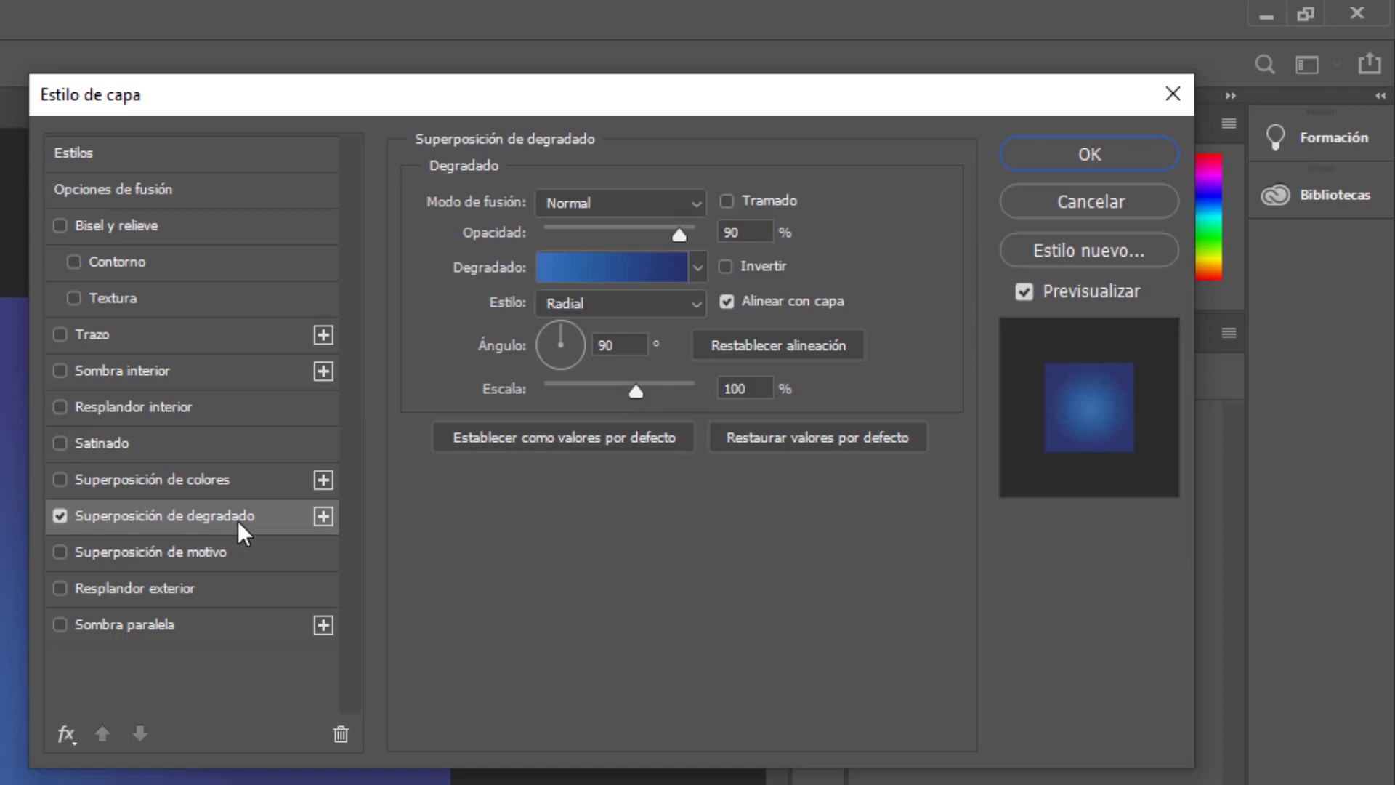
pyautogui.click(697, 271)
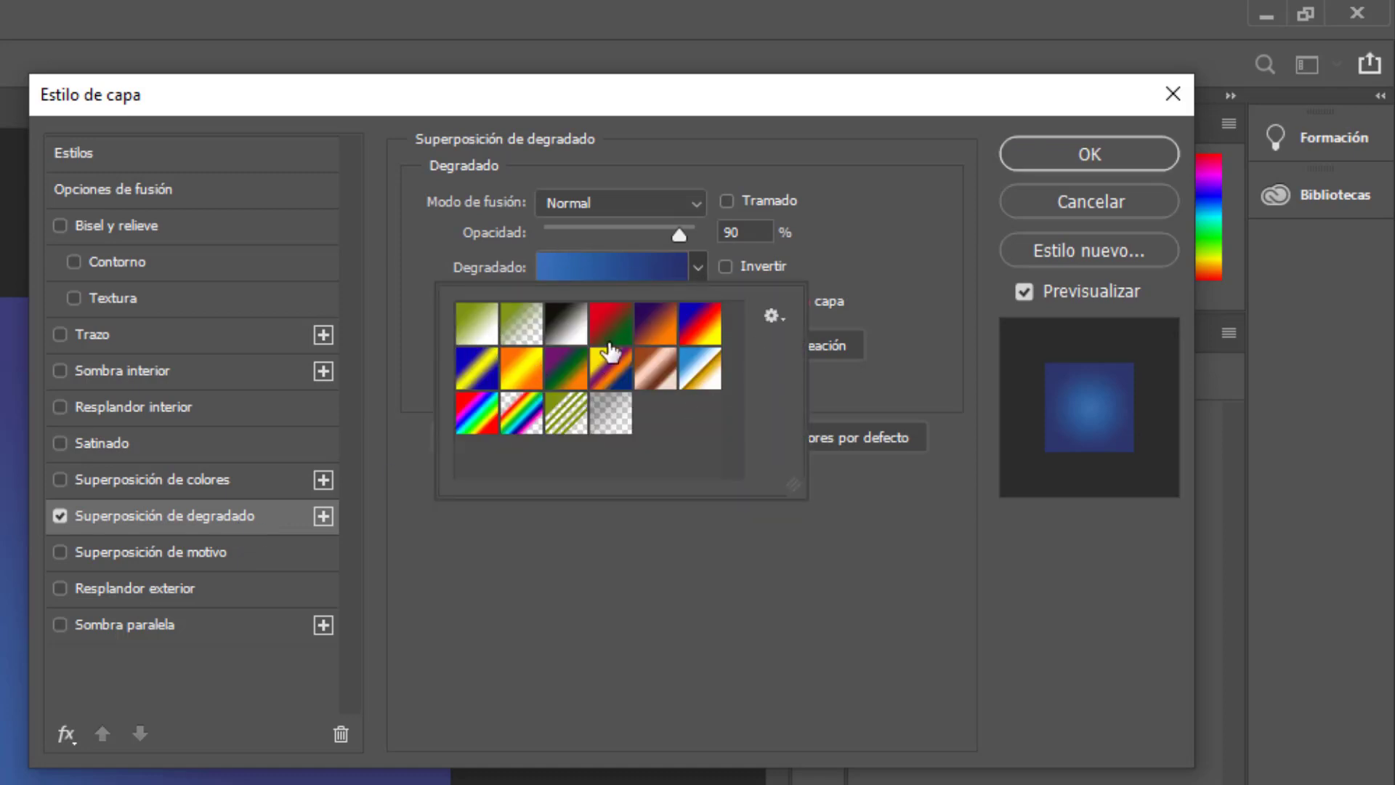
pyautogui.click(483, 345)
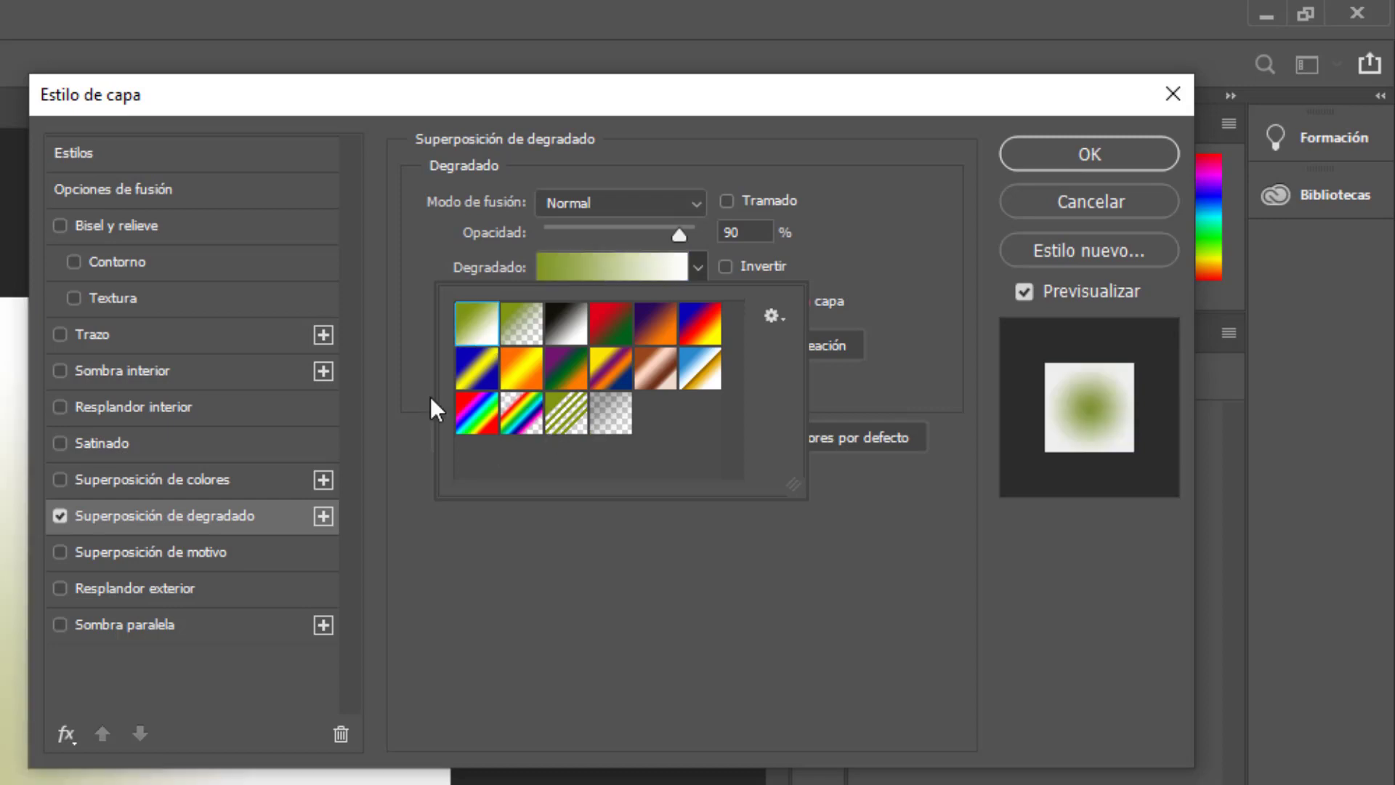
pyautogui.click(884, 253)
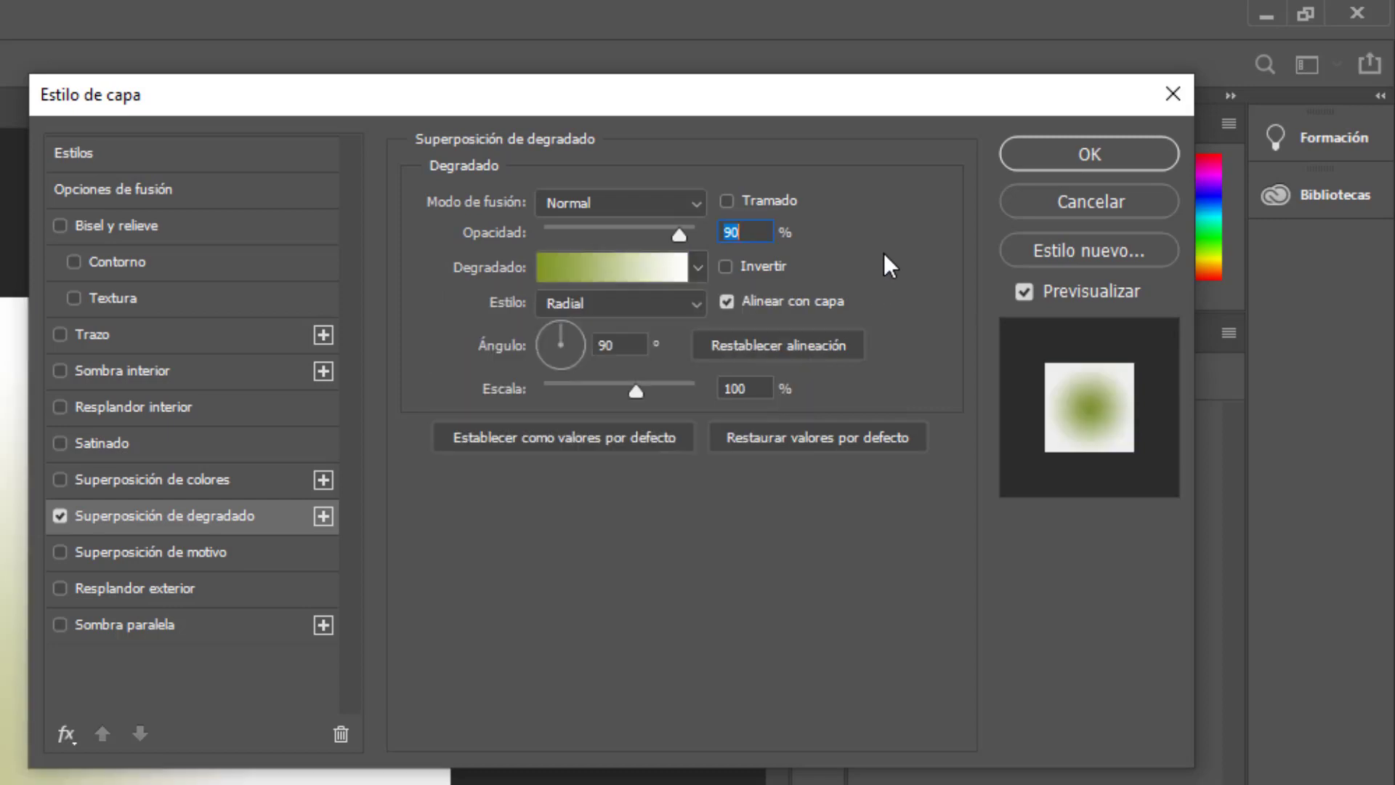
# - Set the gradient's right end stop colour to magenta ce3279
pyautogui.click(640, 273)
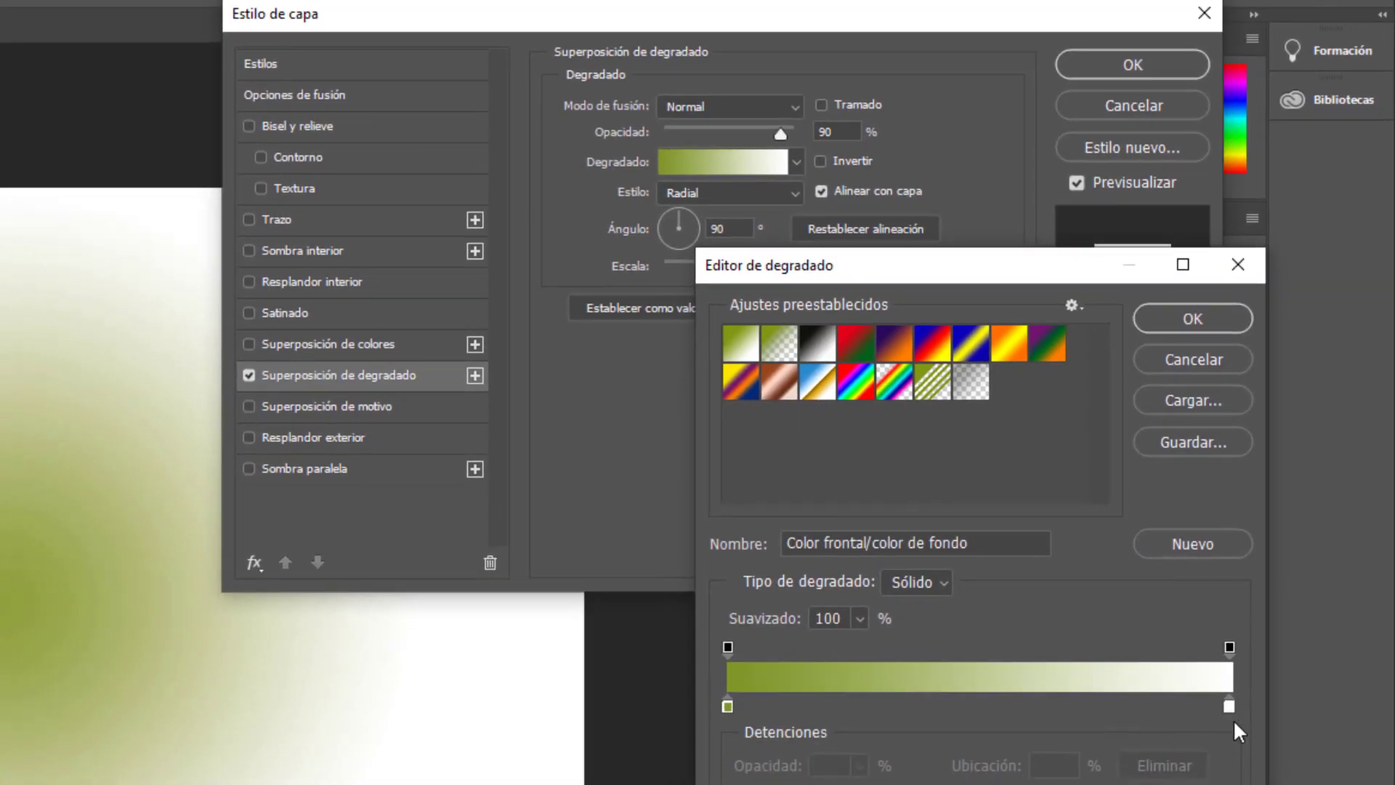
pyautogui.click(1229, 706)
pyautogui.click(1228, 705)
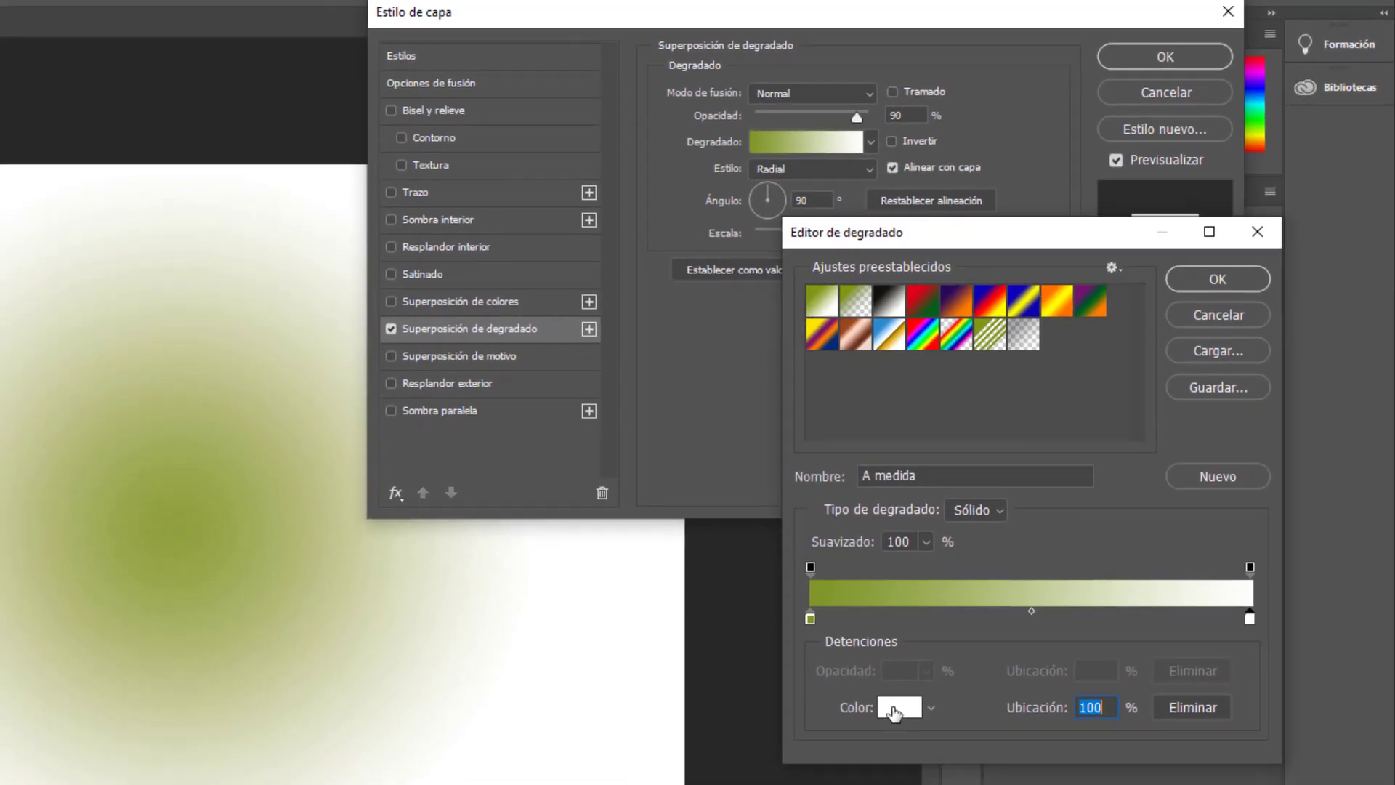
pyautogui.click(901, 702)
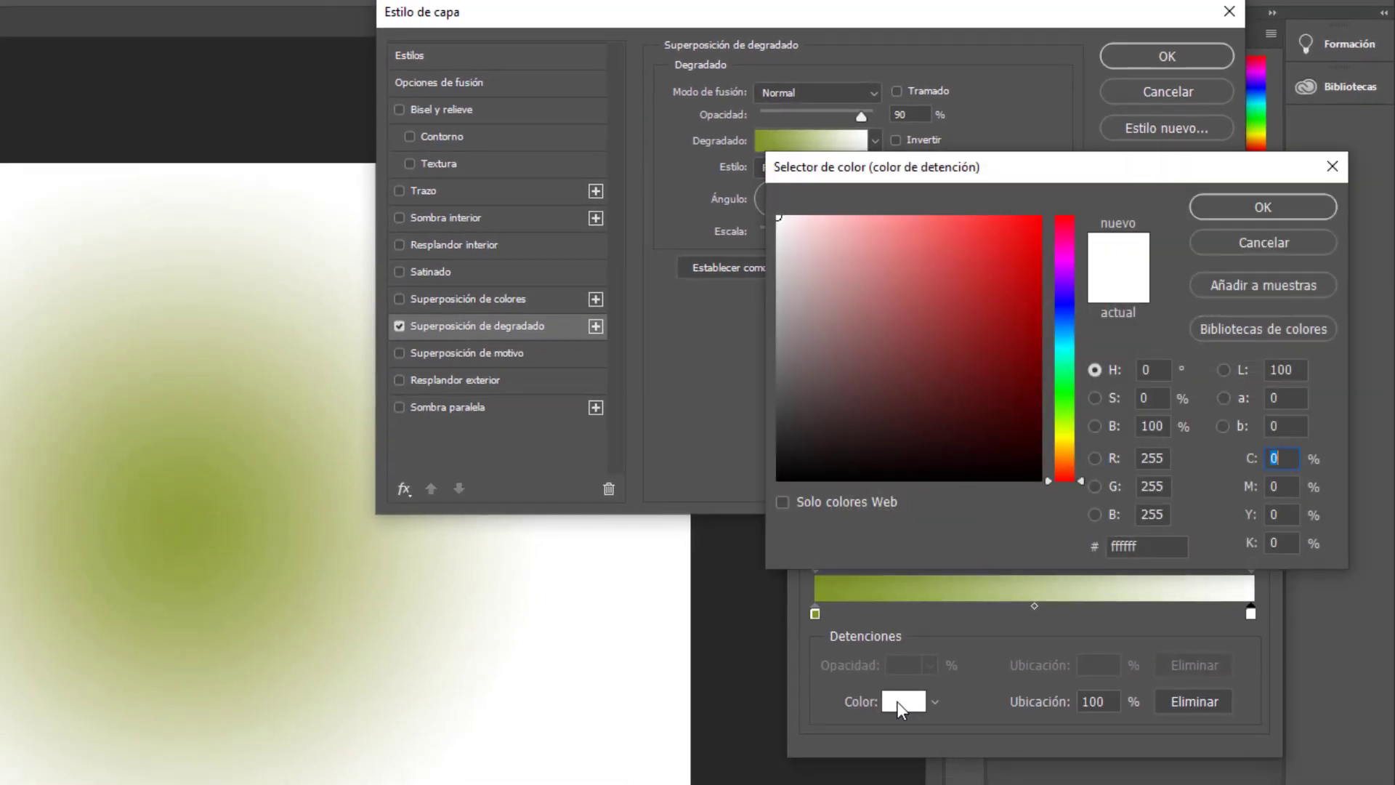
pyautogui.click(1126, 547)
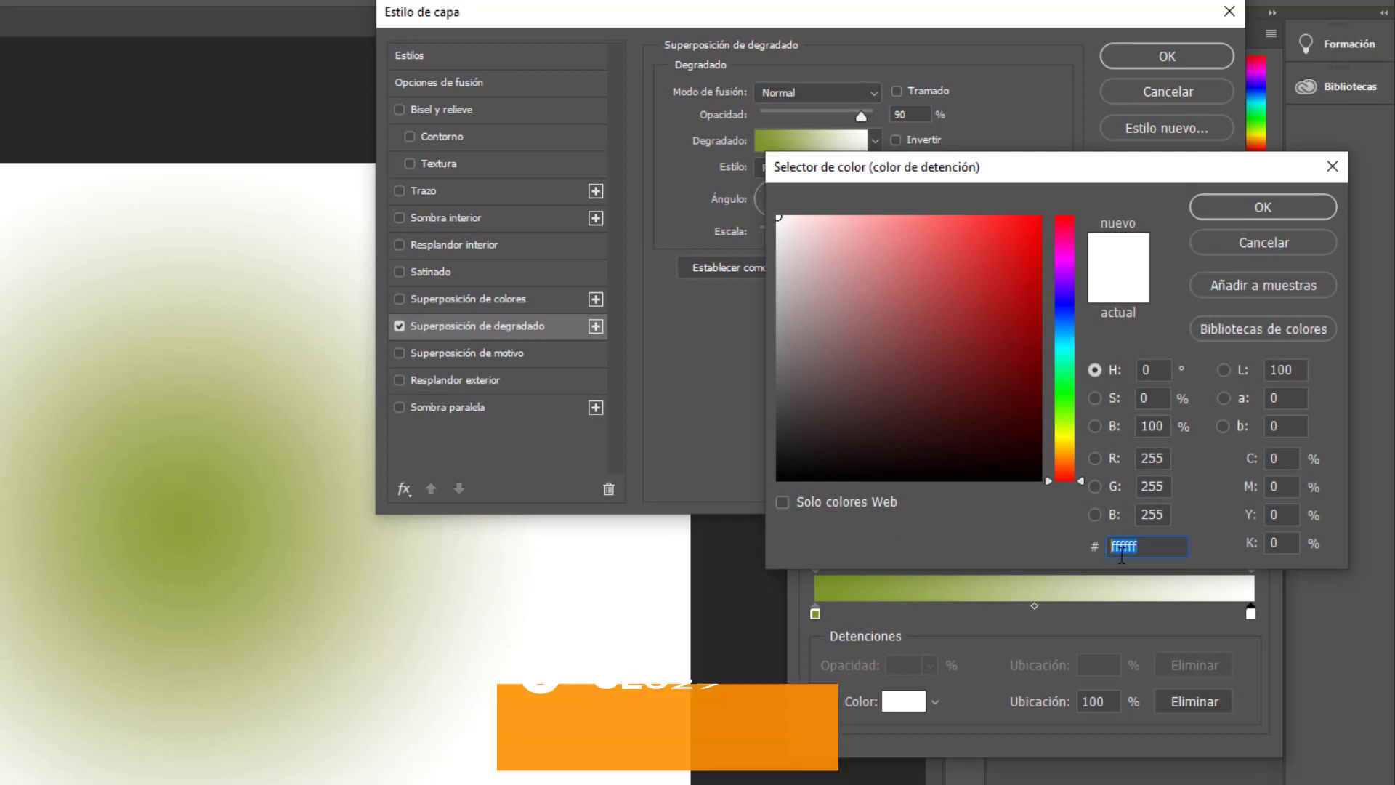
pyautogui.write('ce')
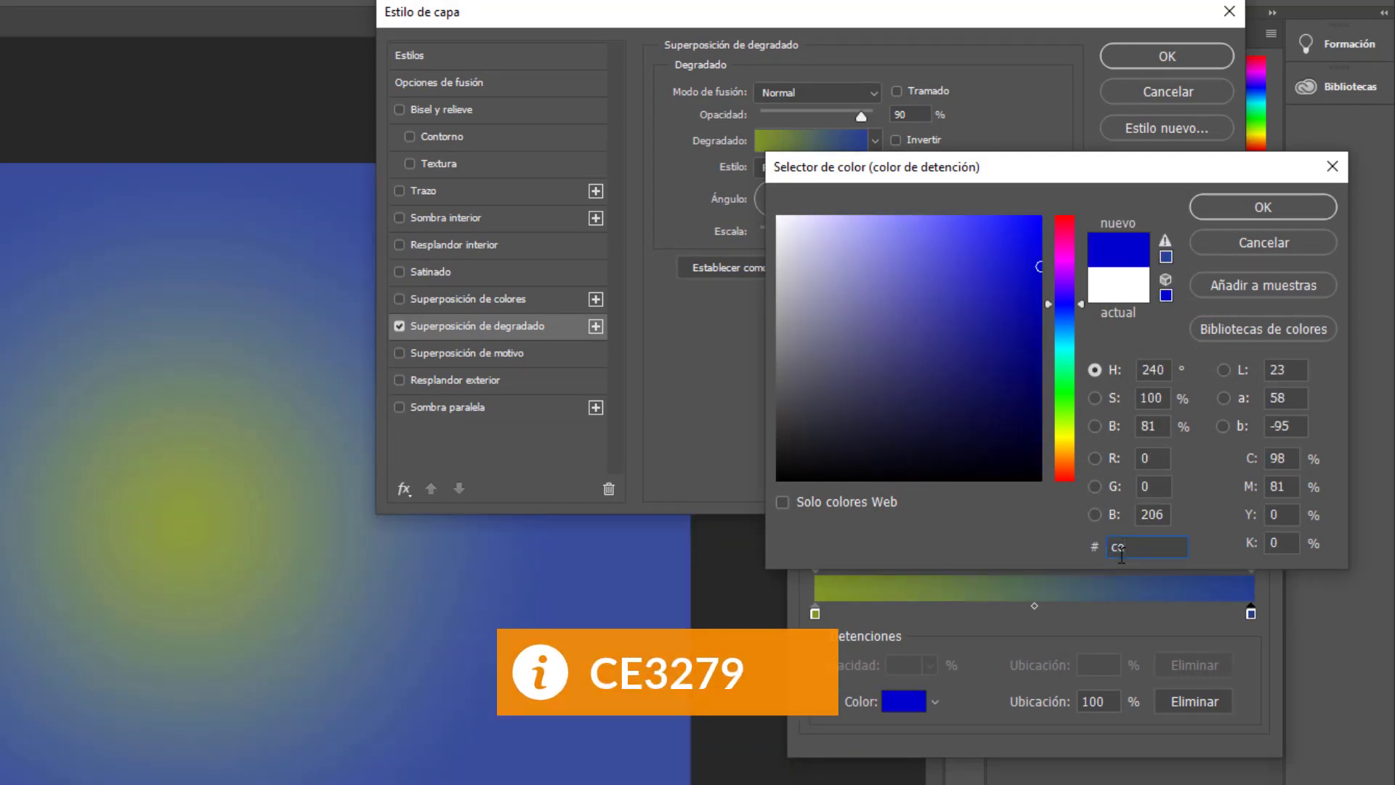
pyautogui.write('3279')
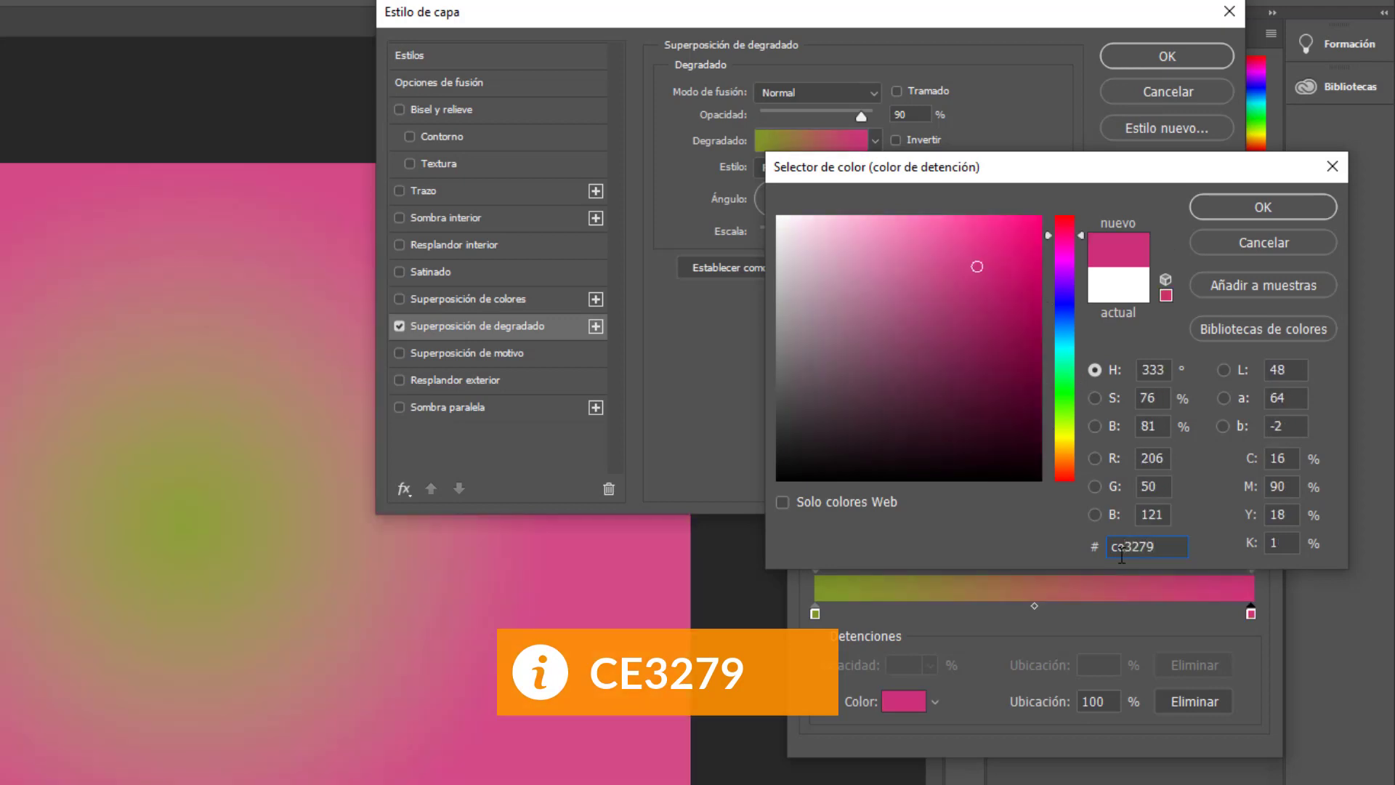
pyautogui.click(1255, 205)
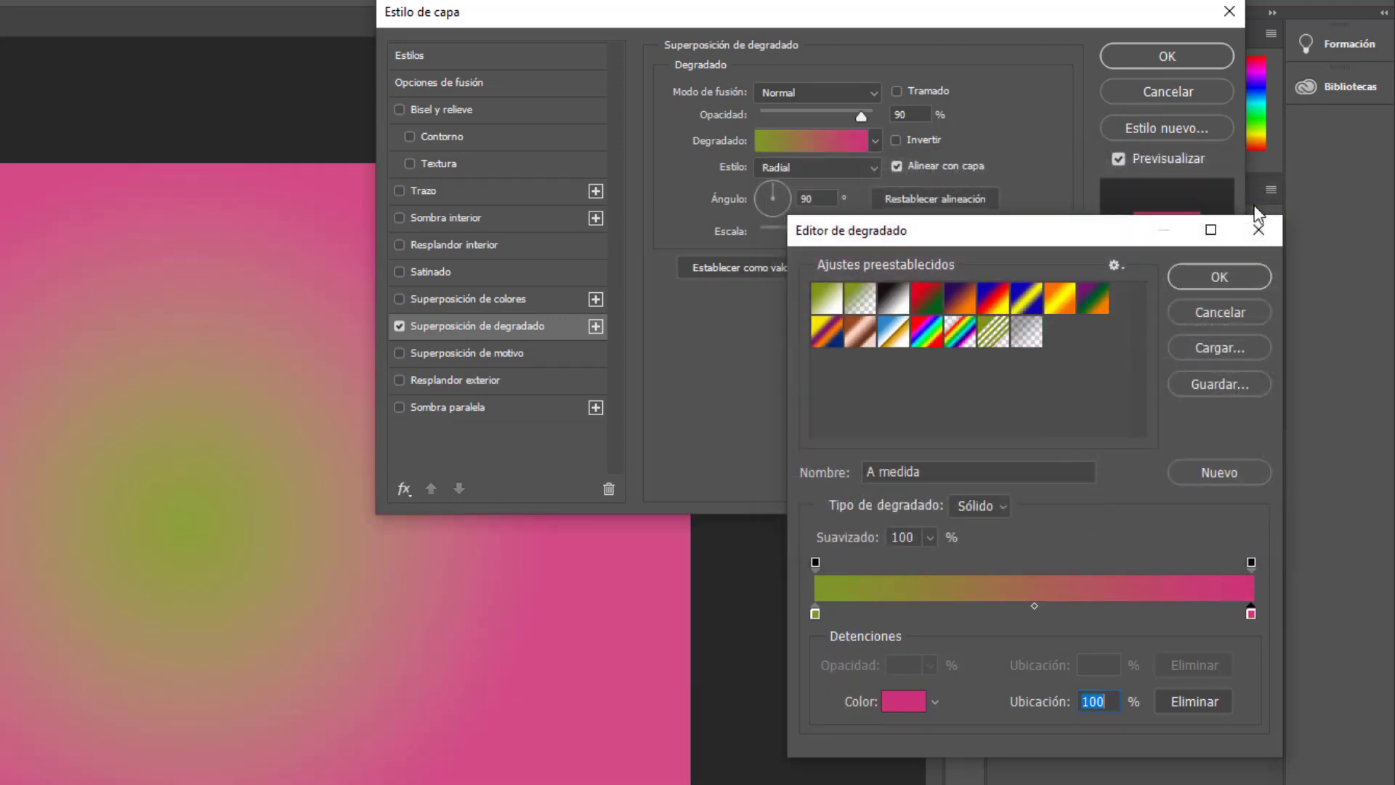
# - Set the gradient's left start stop colour to light pink d28dbc
pyautogui.click(816, 614)
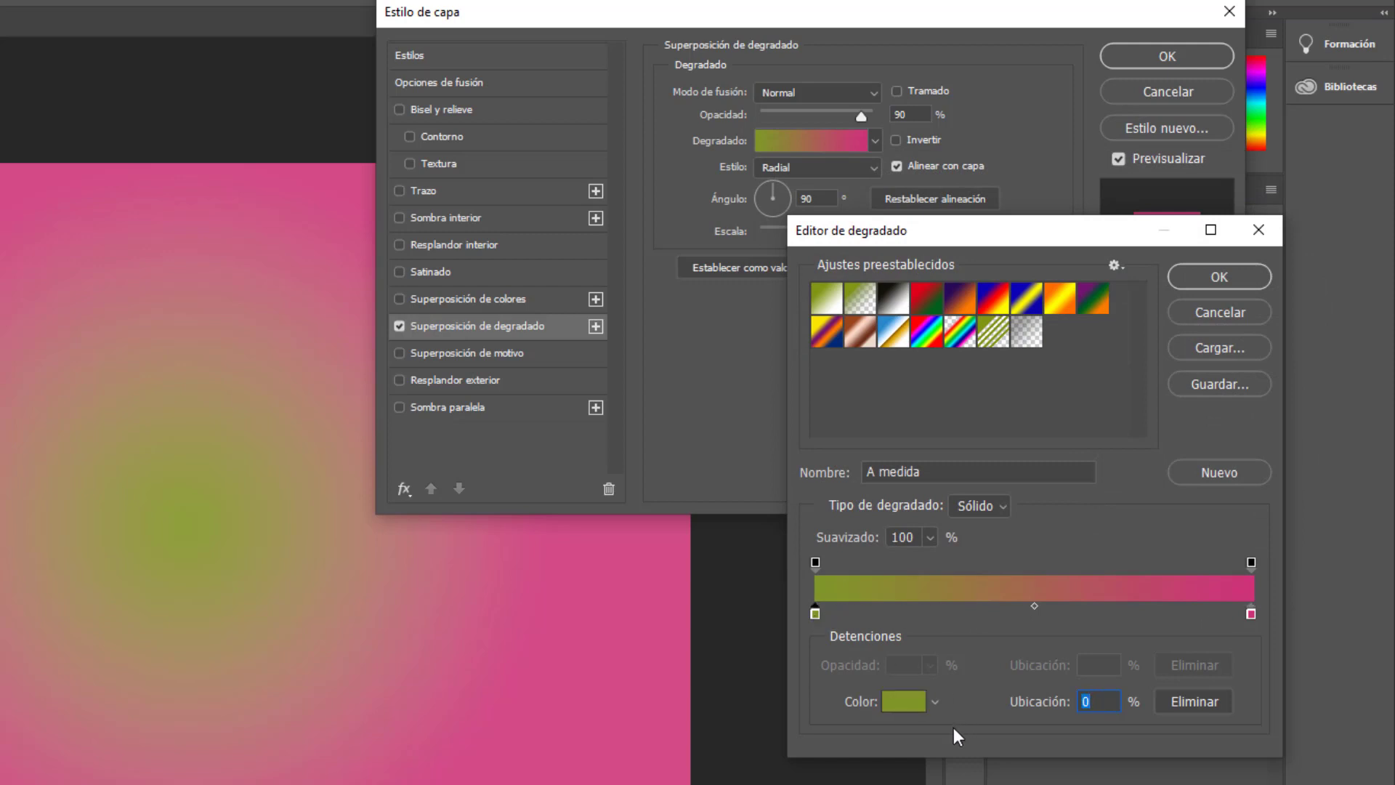
pyautogui.click(903, 702)
pyautogui.click(1141, 547)
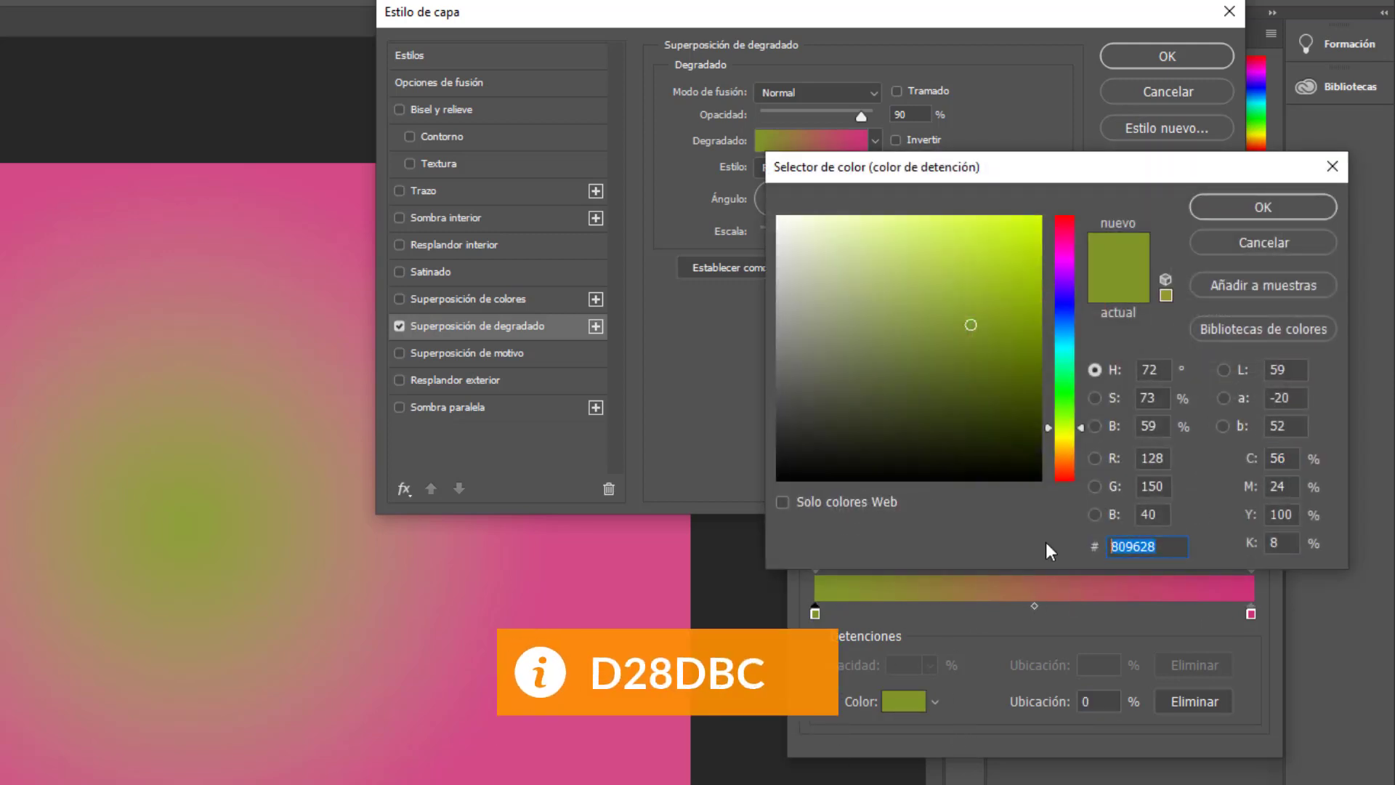
pyautogui.write('d2')
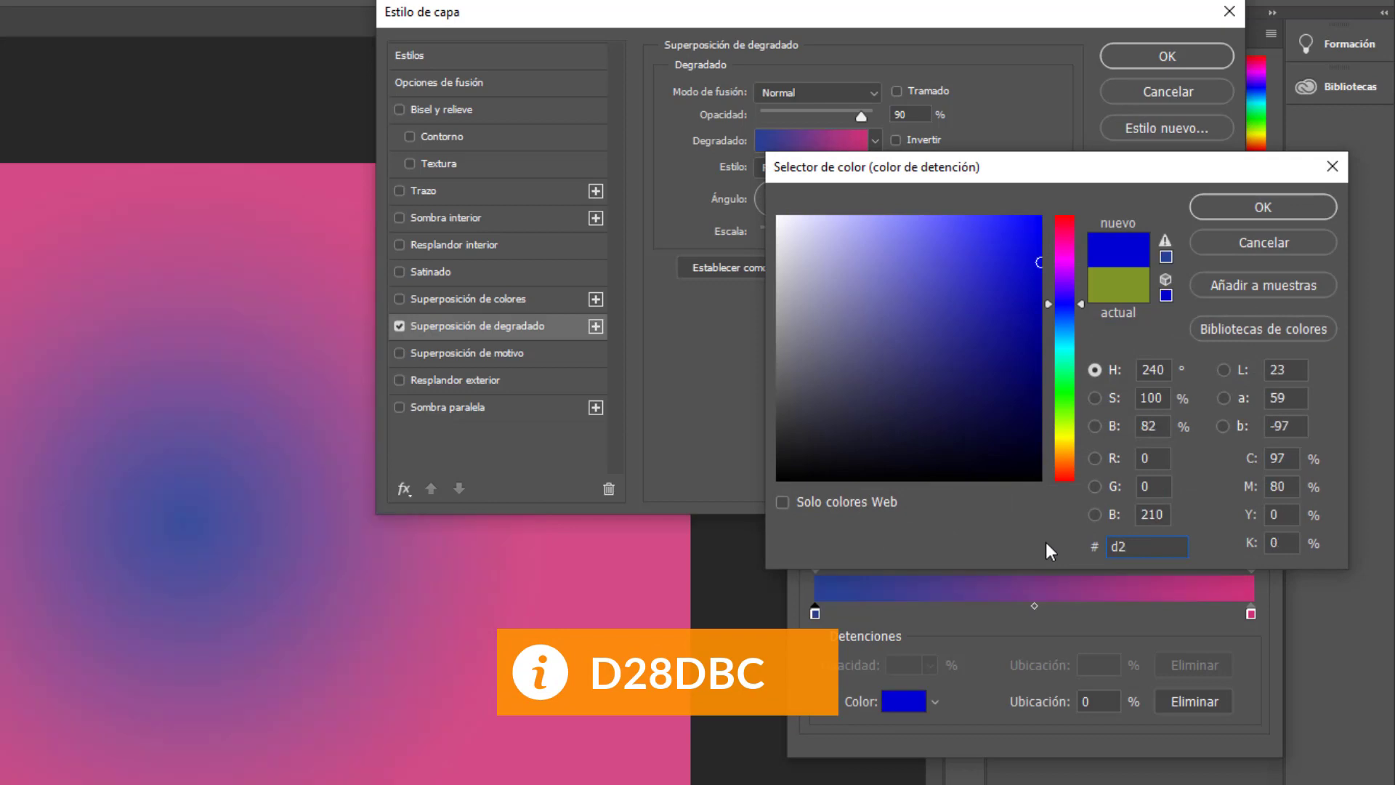
pyautogui.write('8dbc')
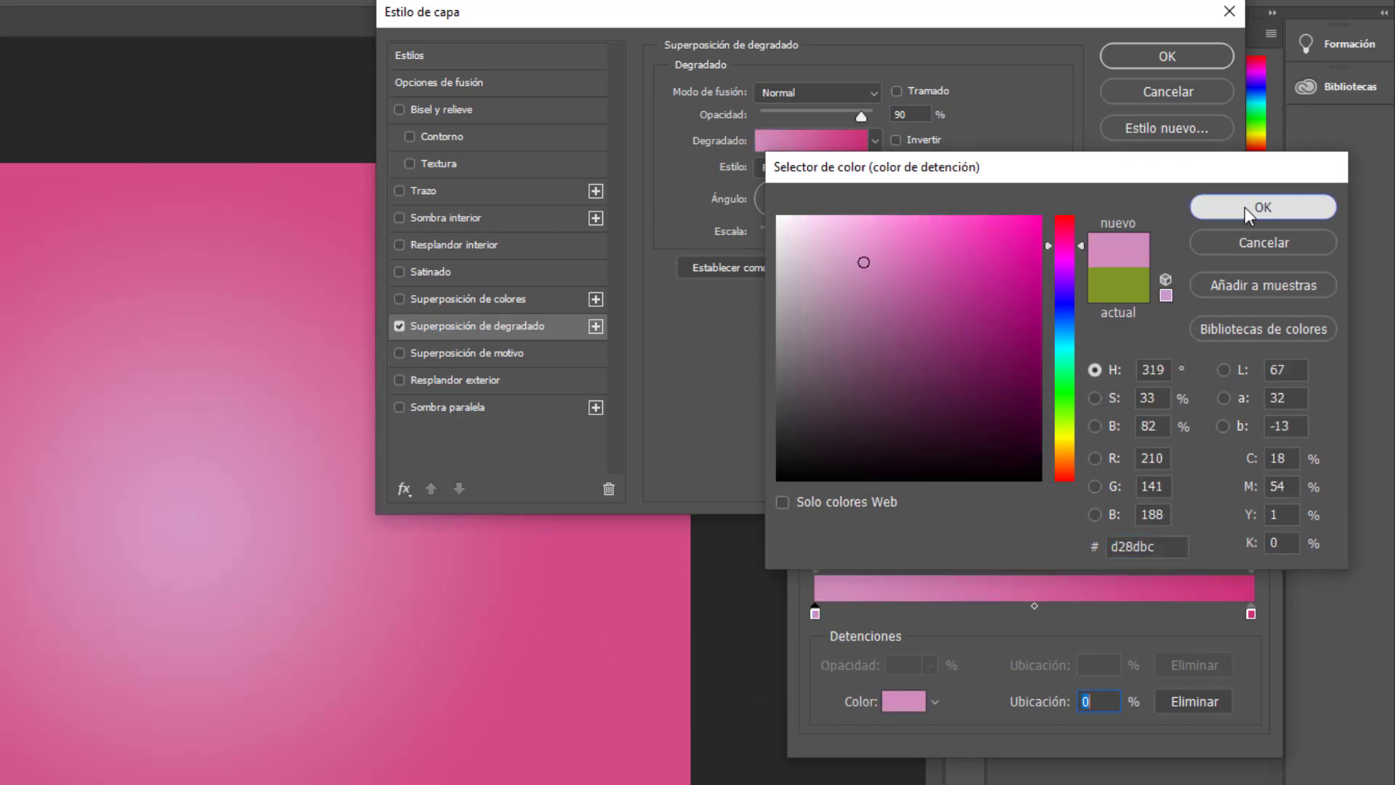
pyautogui.click(1245, 207)
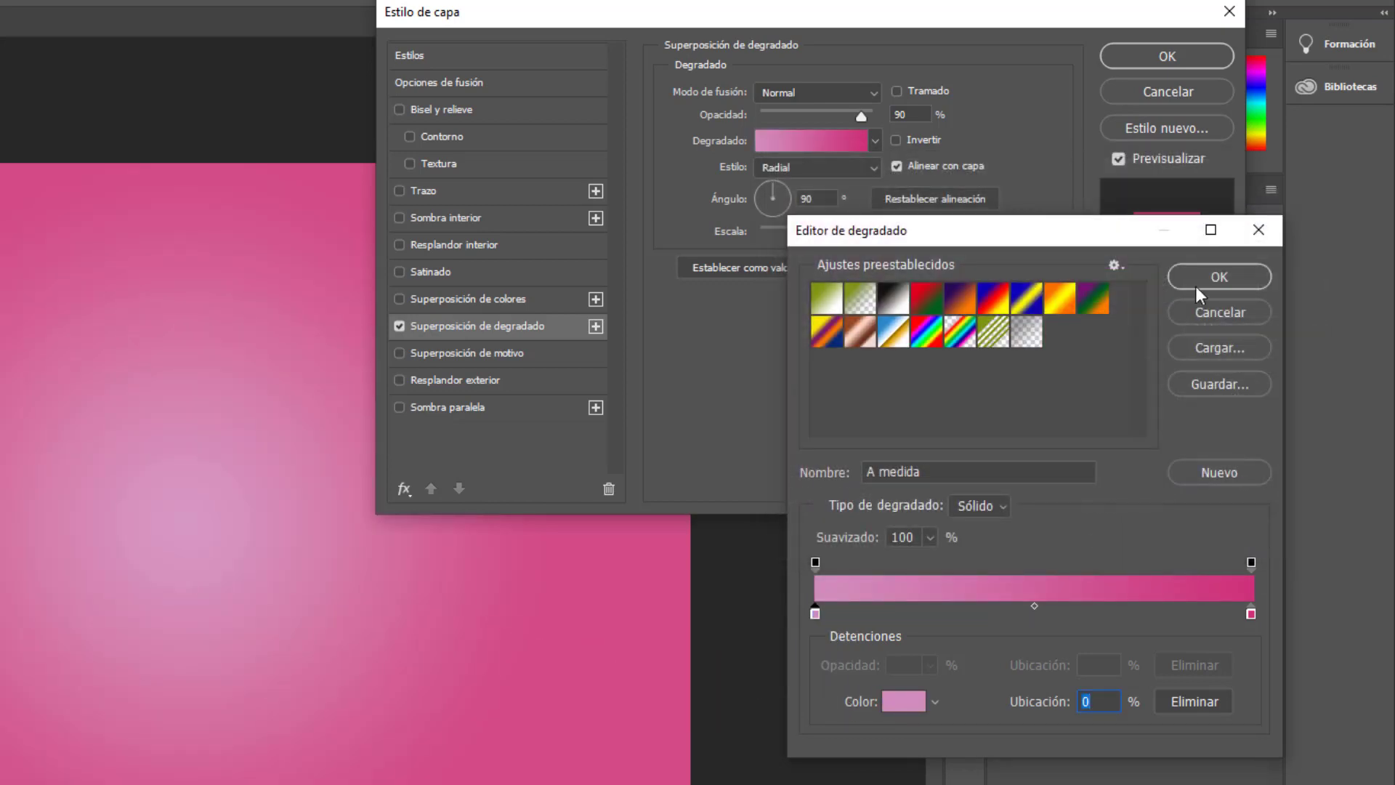
# - Confirm the d28dbc-to-ce3279 gradient, keep style Radial and set overlay opacity to 90%
pyautogui.click(1221, 281)
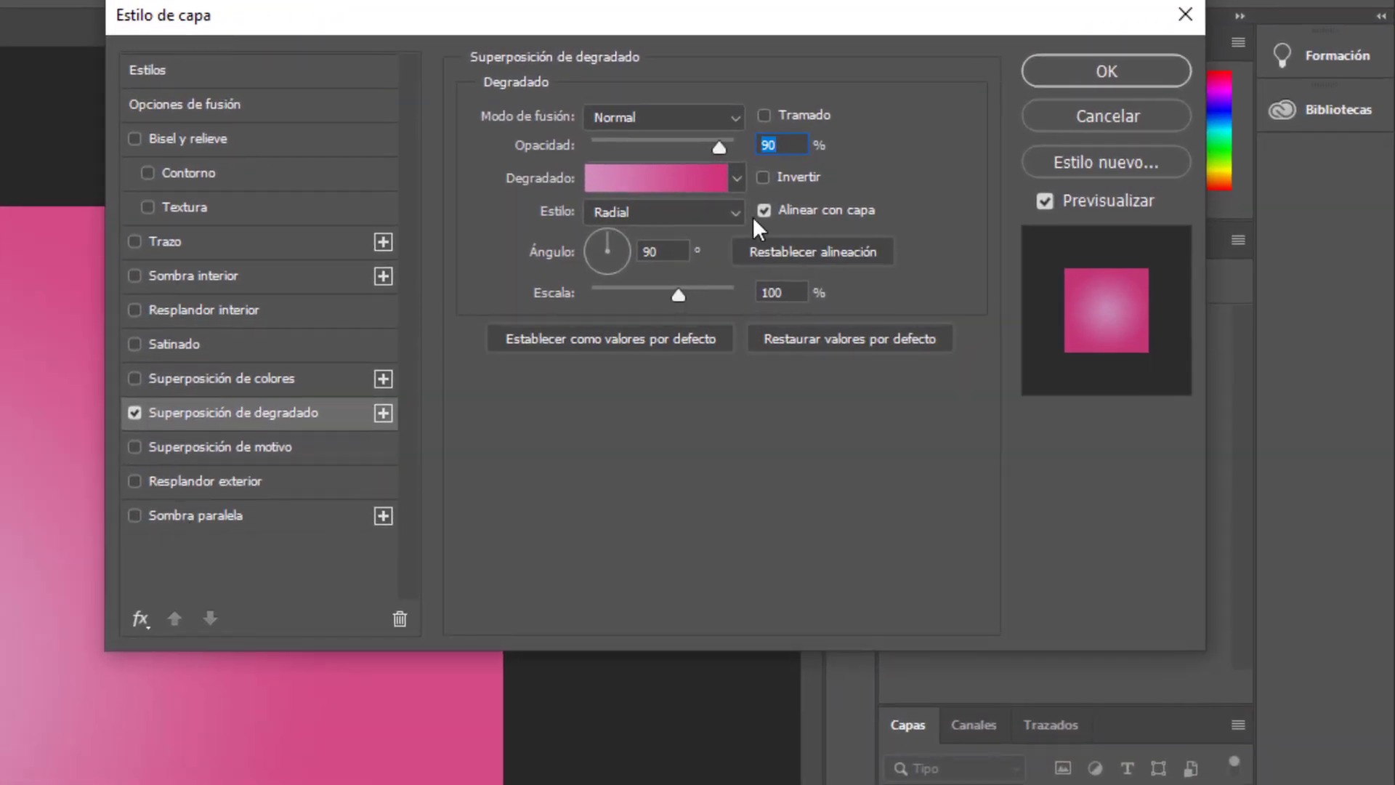
pyautogui.click(738, 211)
pyautogui.click(658, 247)
pyautogui.click(778, 145)
pyautogui.write('100')
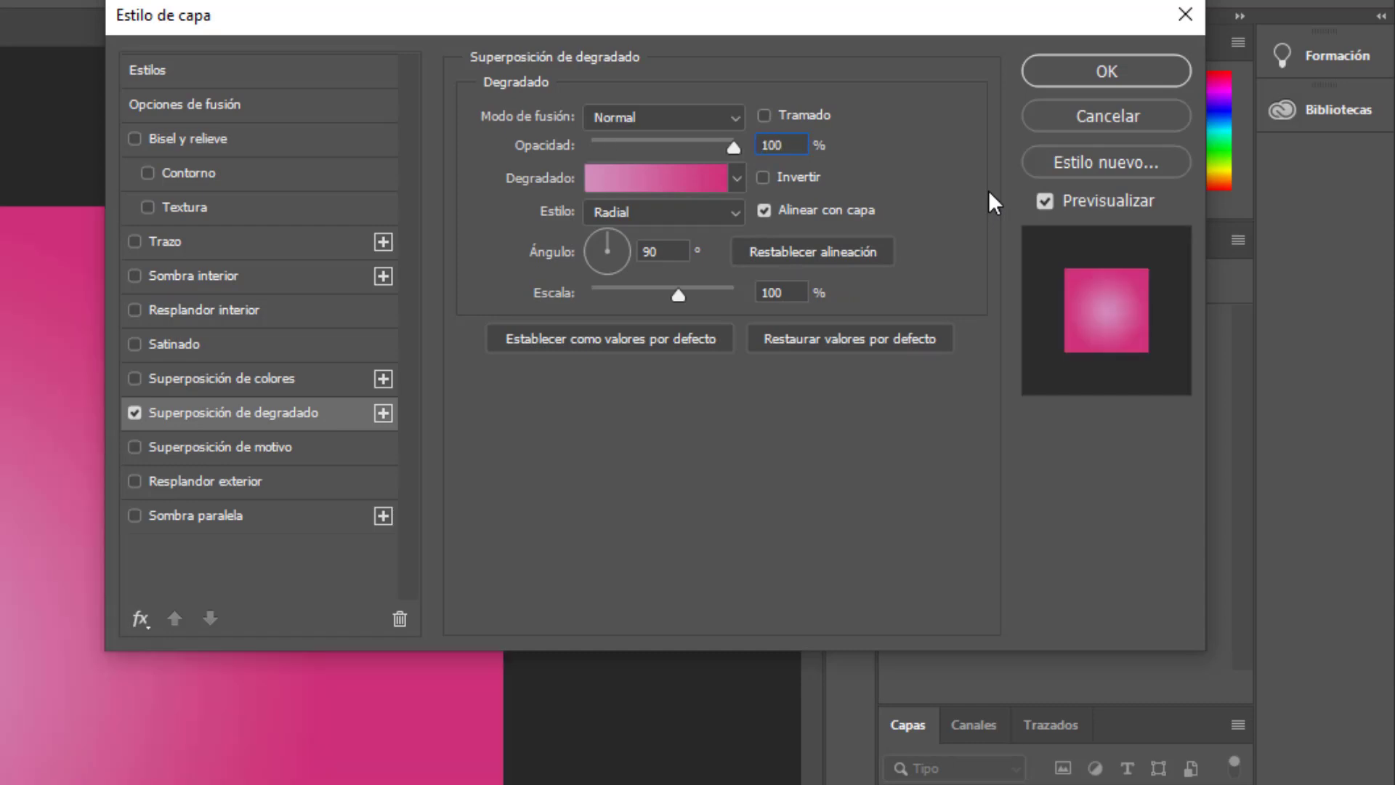
pyautogui.press('BackSpace')
pyautogui.press('BackSpace')
pyautogui.press('BackSpace')
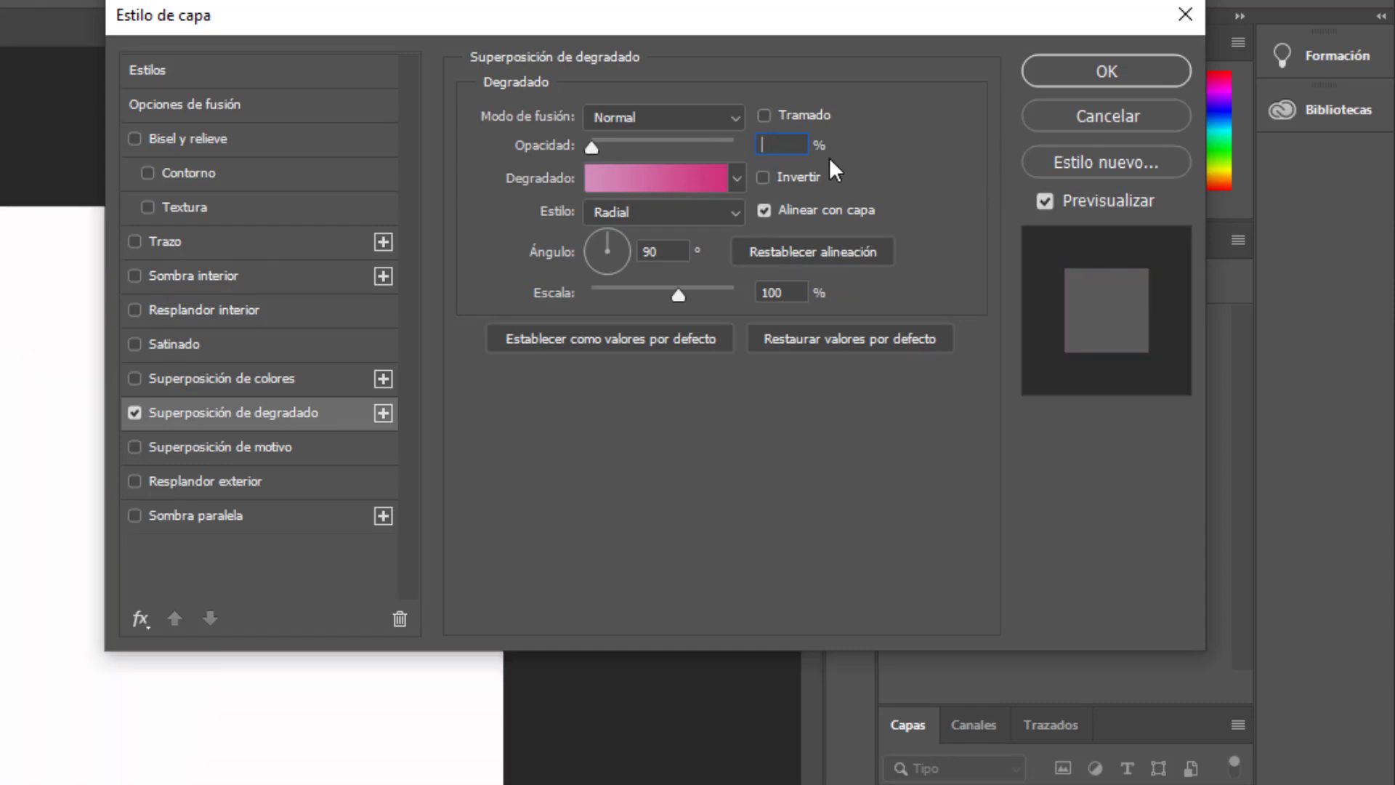
pyautogui.write('90')
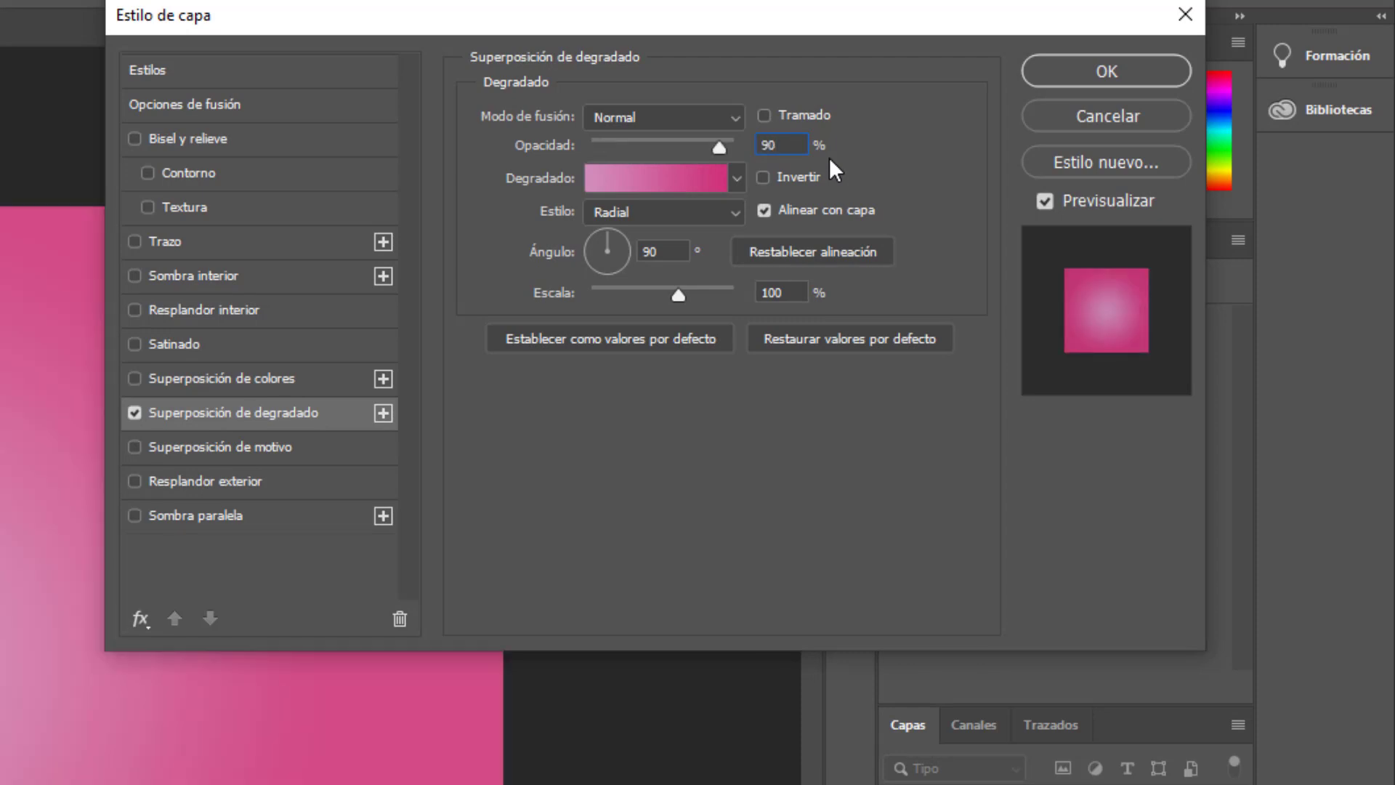
# - Add a Línea diagonal derecha 1 pattern overlay at 500% scale and 100% opacity
pyautogui.click(243, 447)
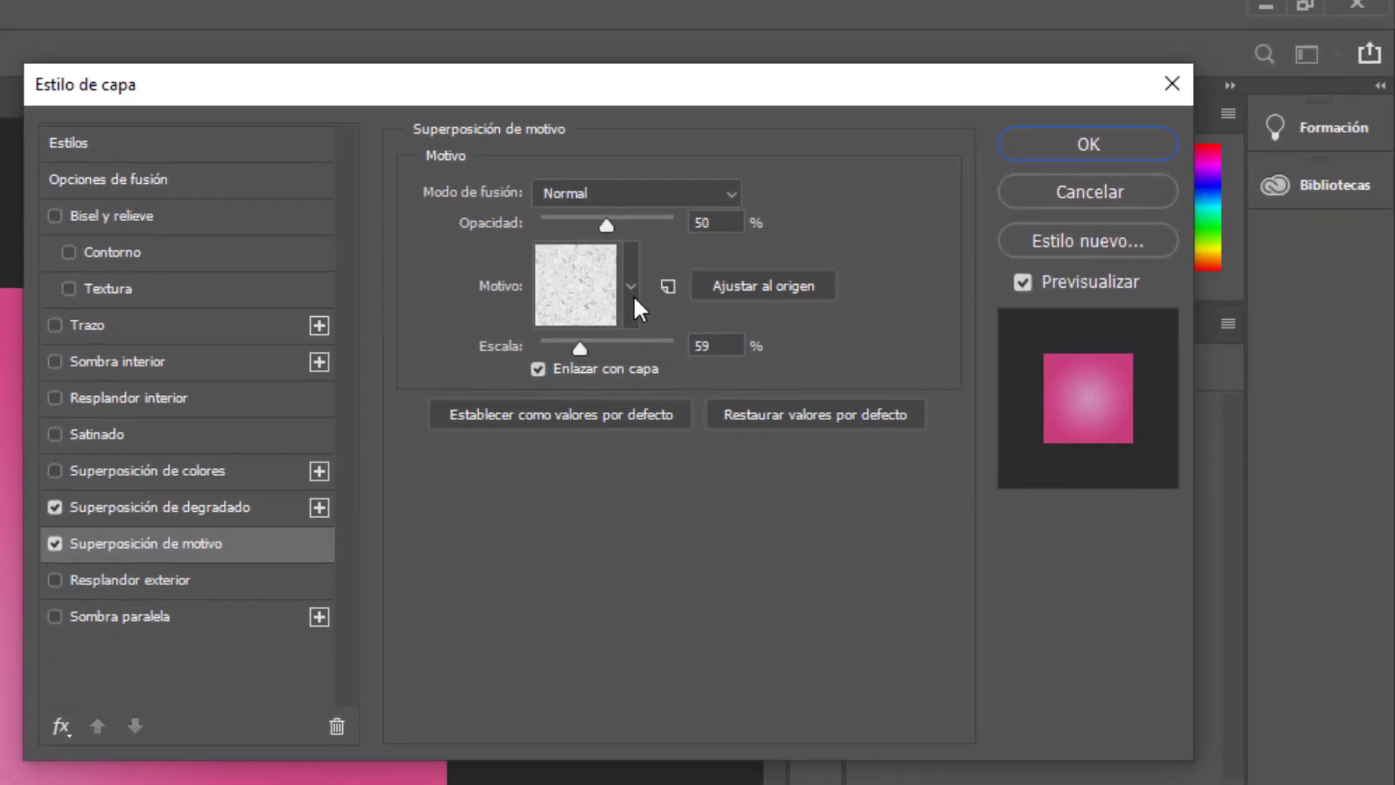
pyautogui.click(624, 298)
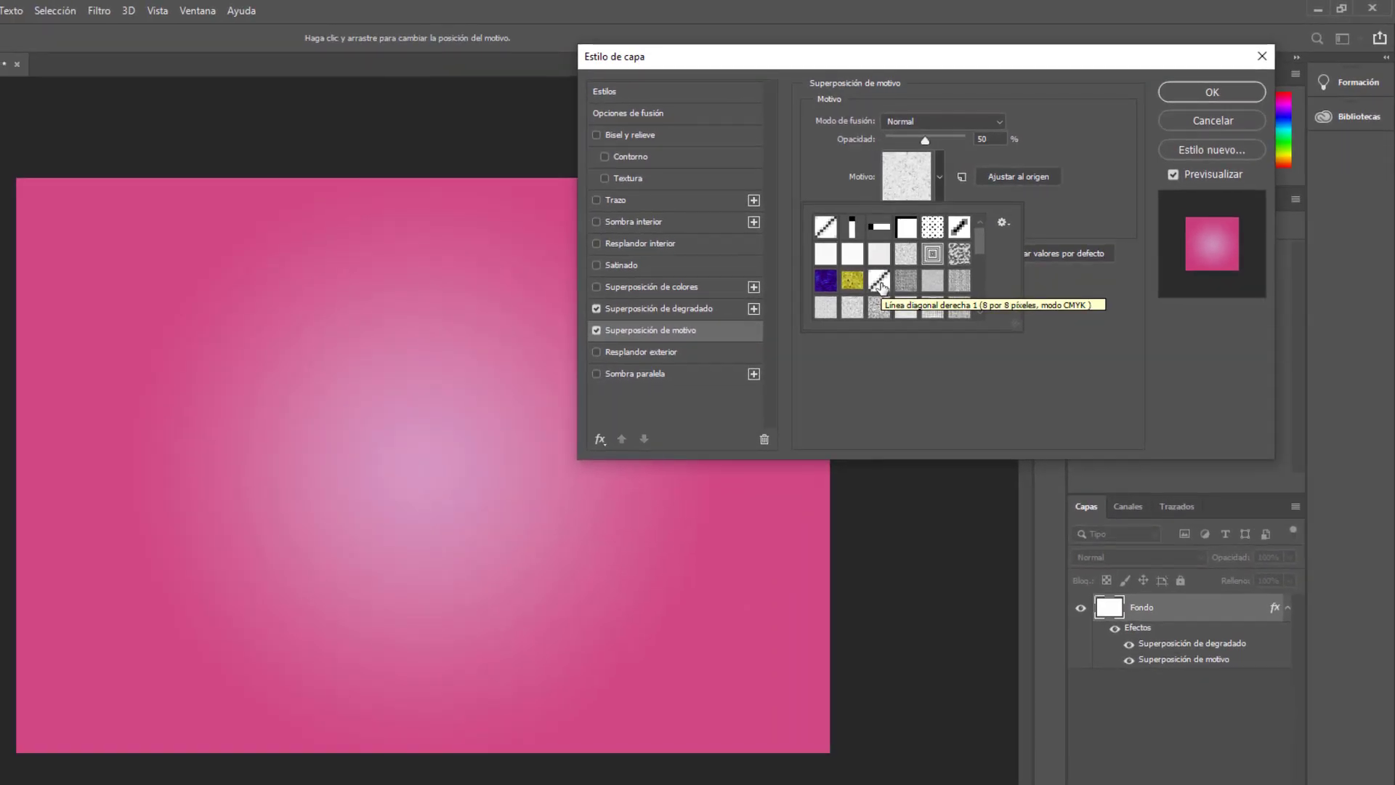
pyautogui.click(880, 285)
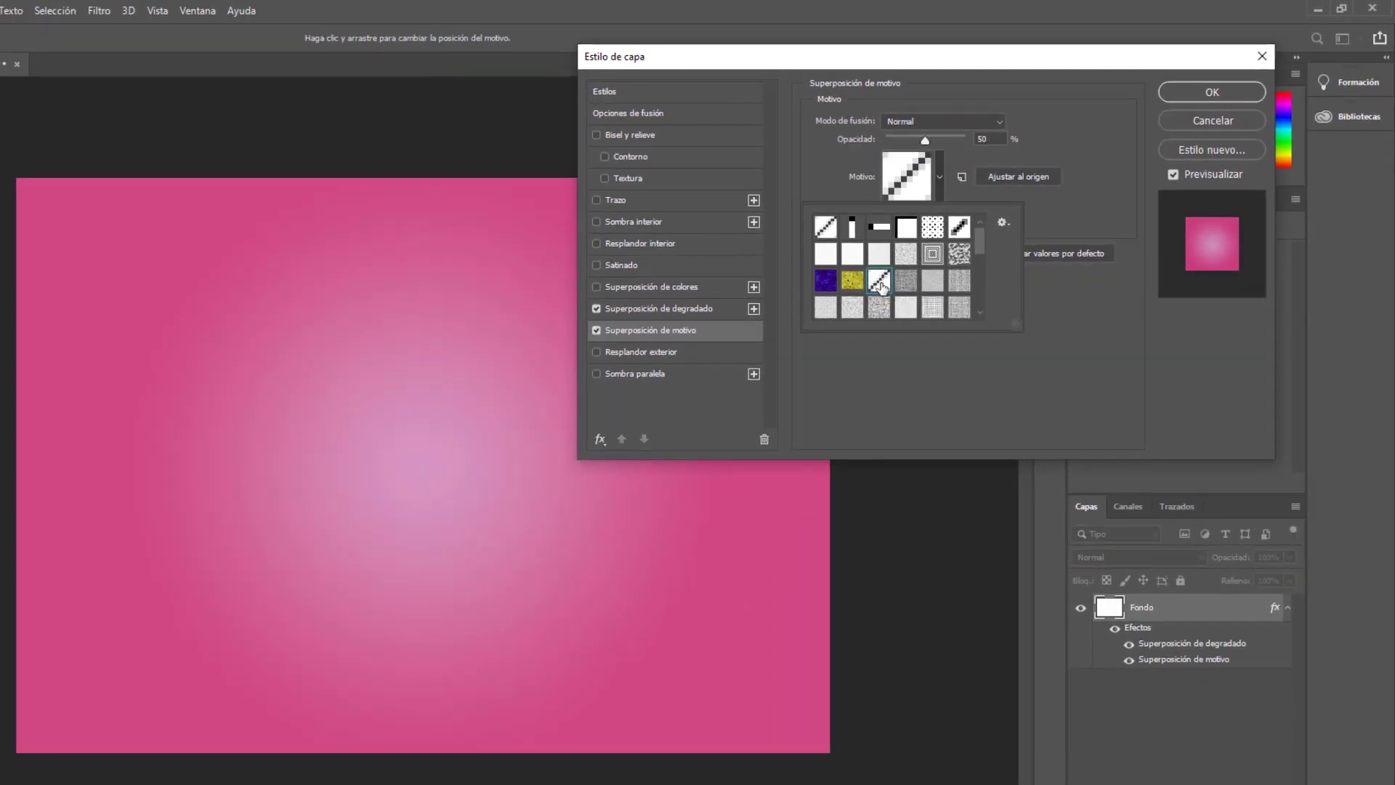
pyautogui.click(1070, 200)
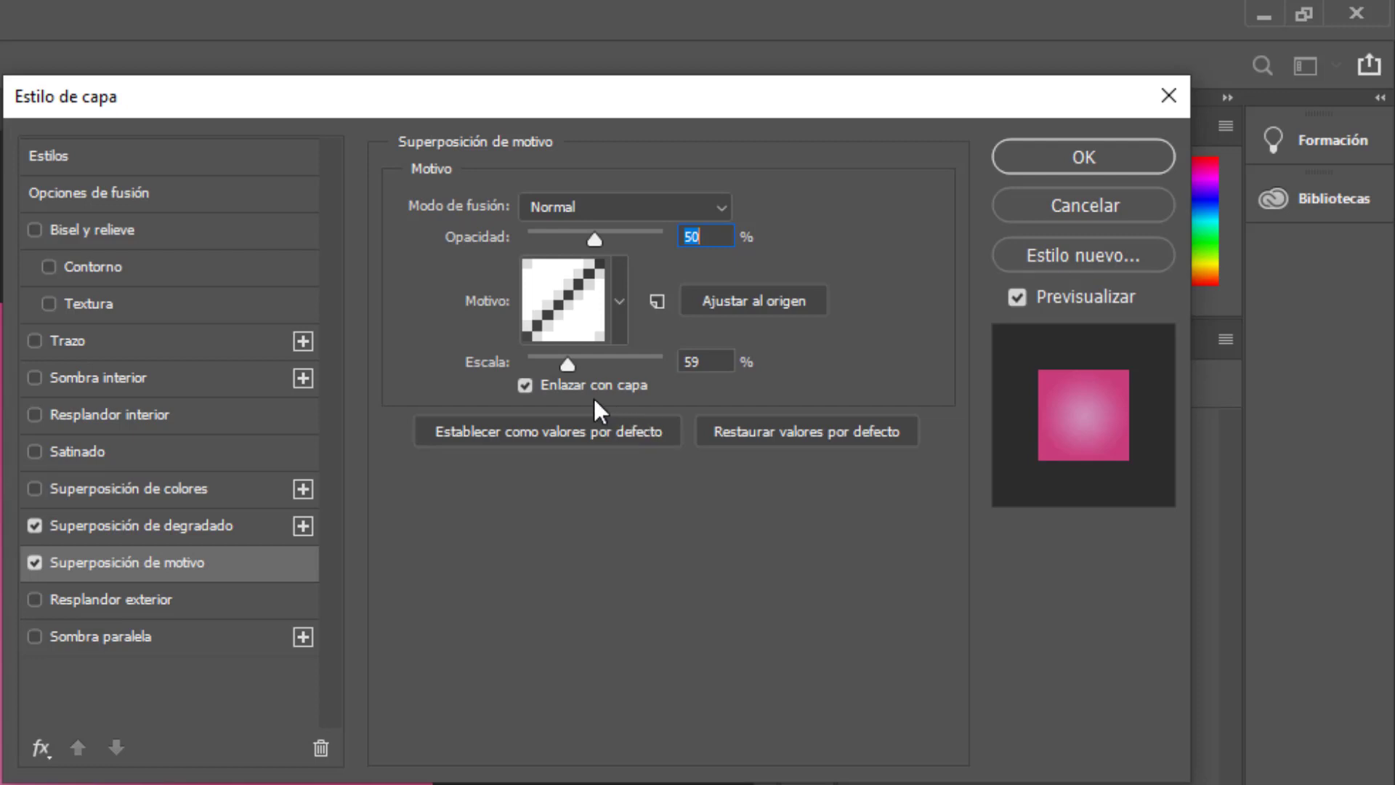
pyautogui.press('Tab')
pyautogui.write('52')
pyautogui.press('BackSpace')
pyautogui.write('00')
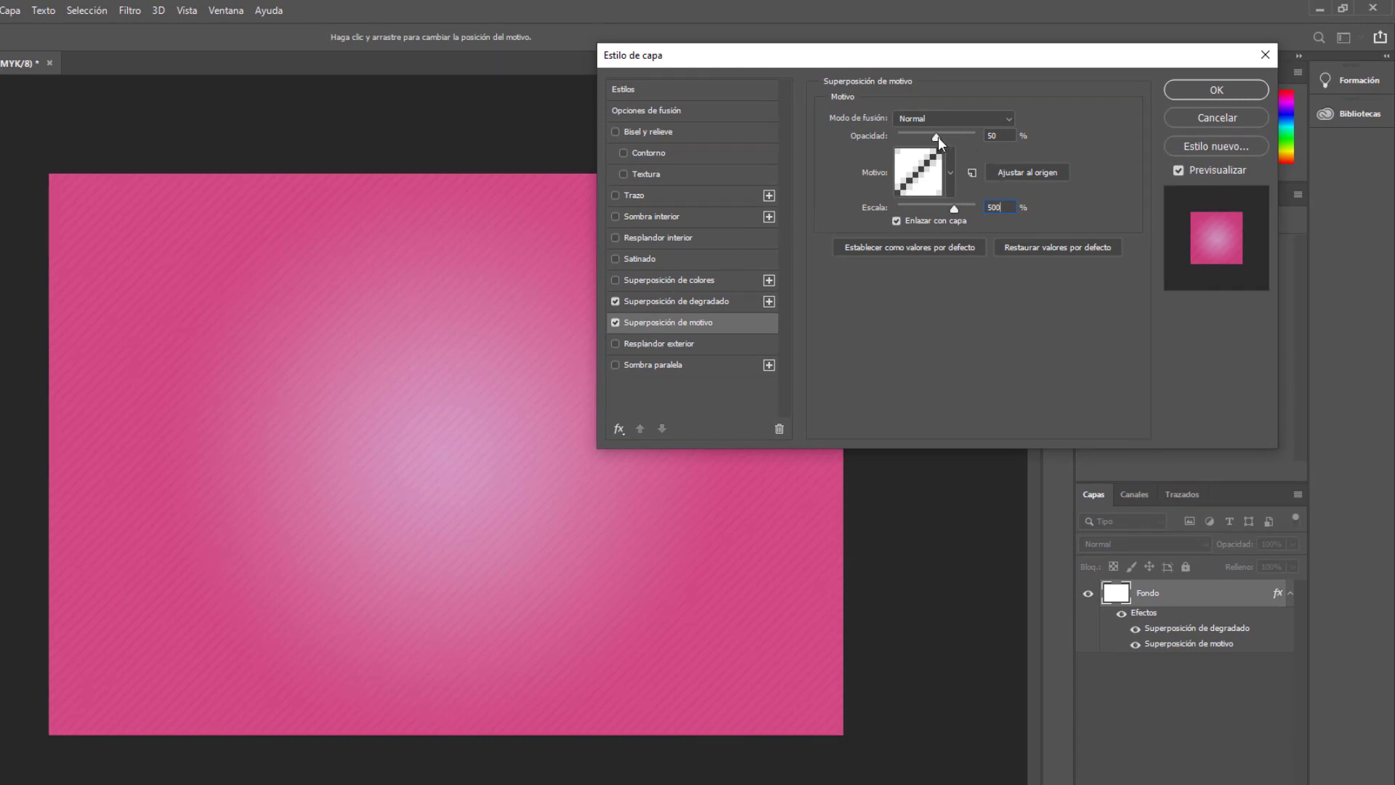
pyautogui.moveTo(938, 137); pyautogui.dragTo(970, 138)
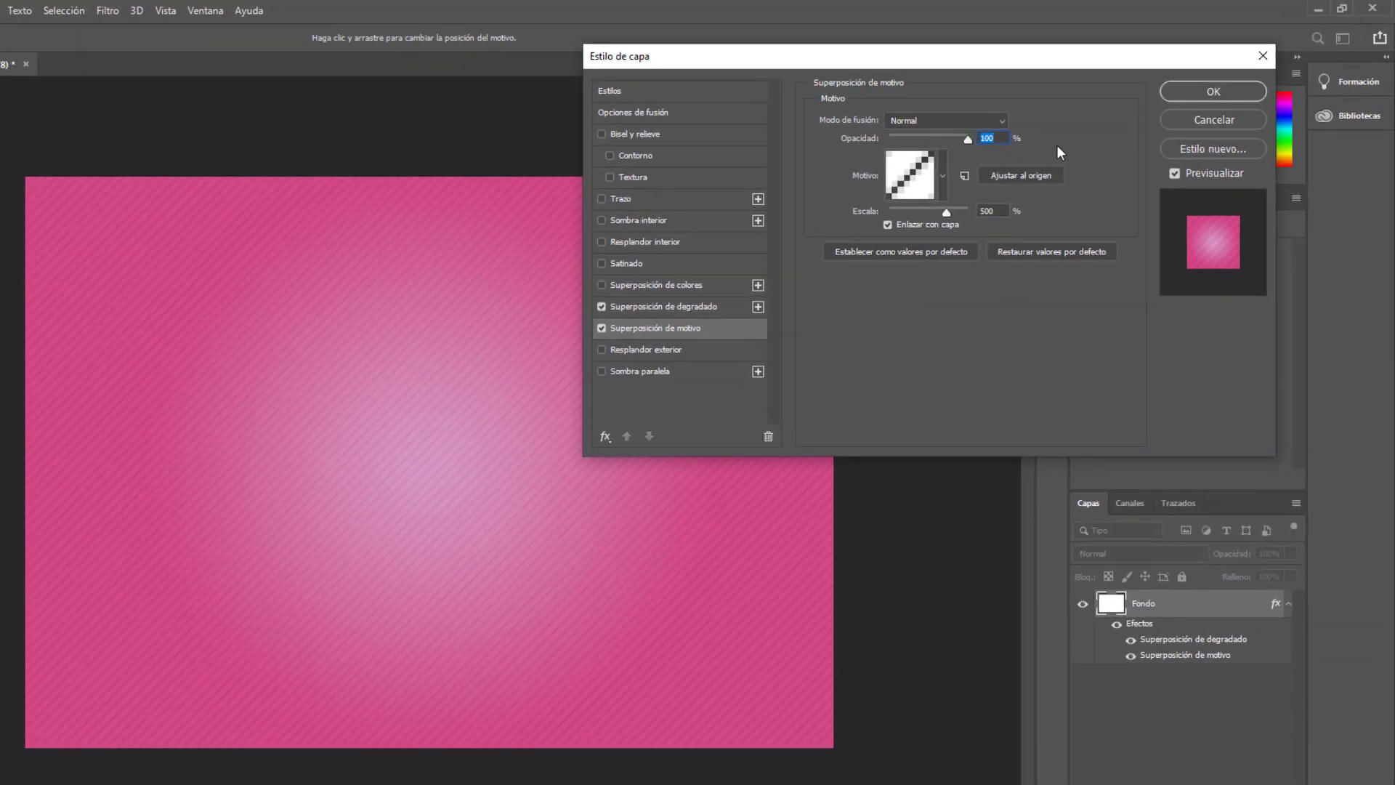
# - Apply the Fondo layer style, then collapse the Propiedades panel and Fondo's effects list
pyautogui.click(1213, 93)
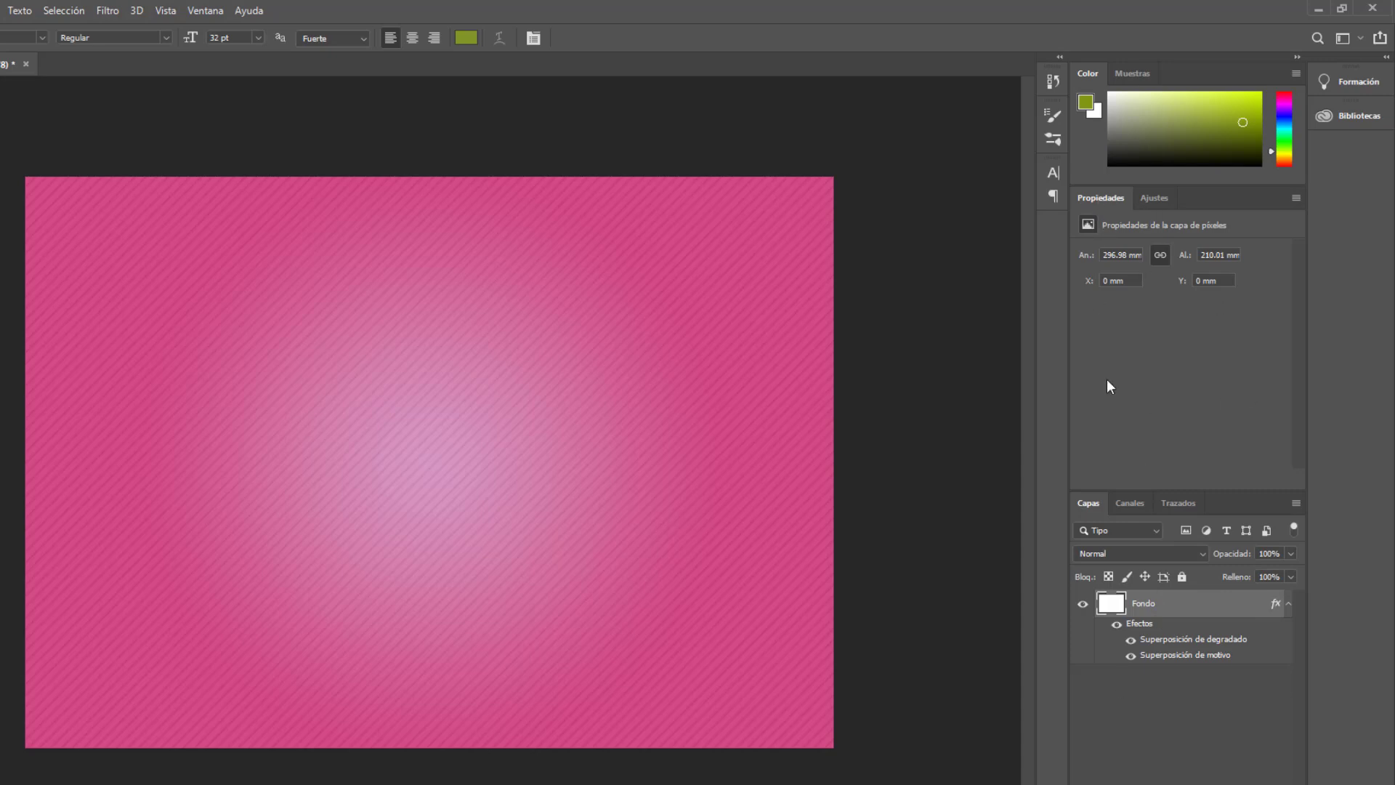
pyautogui.doubleClick(1109, 203)
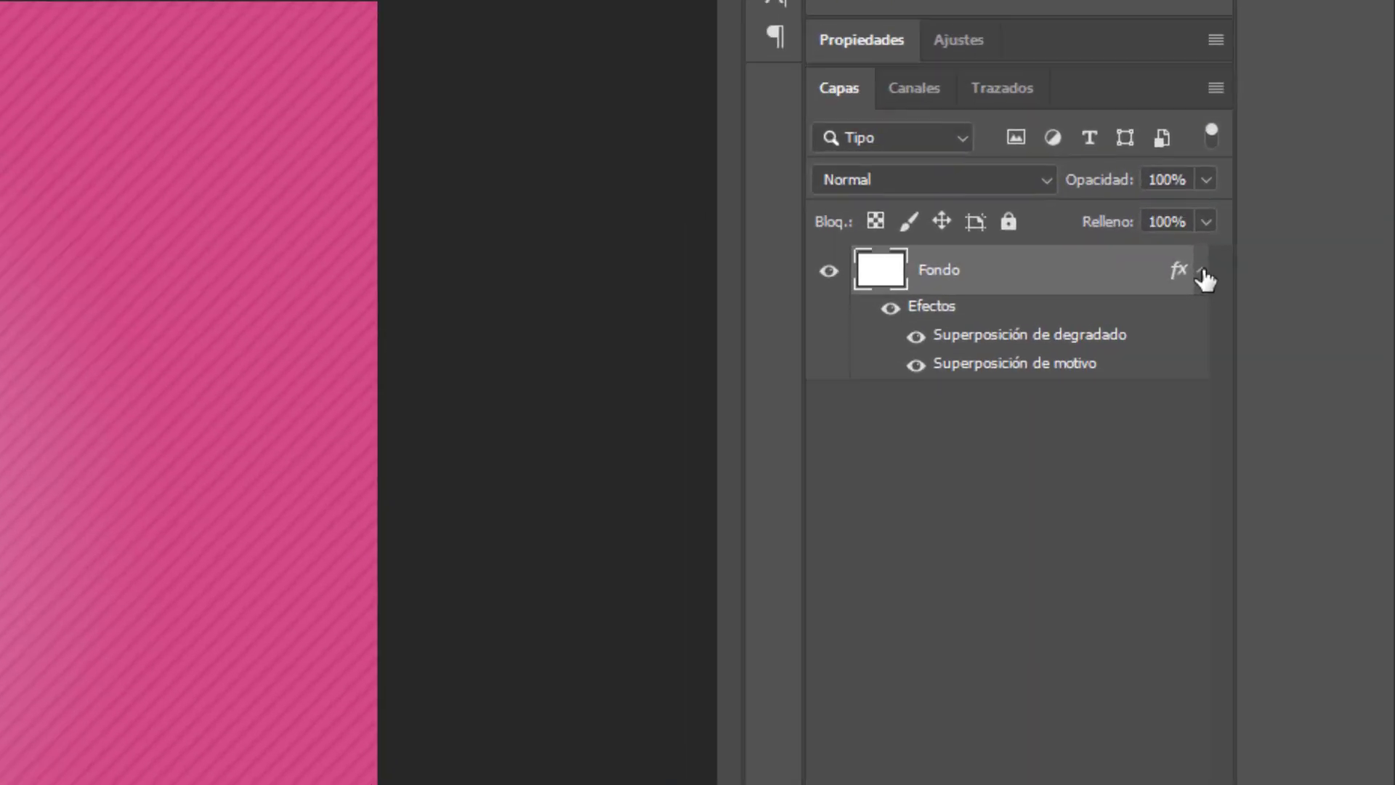
pyautogui.click(1202, 275)
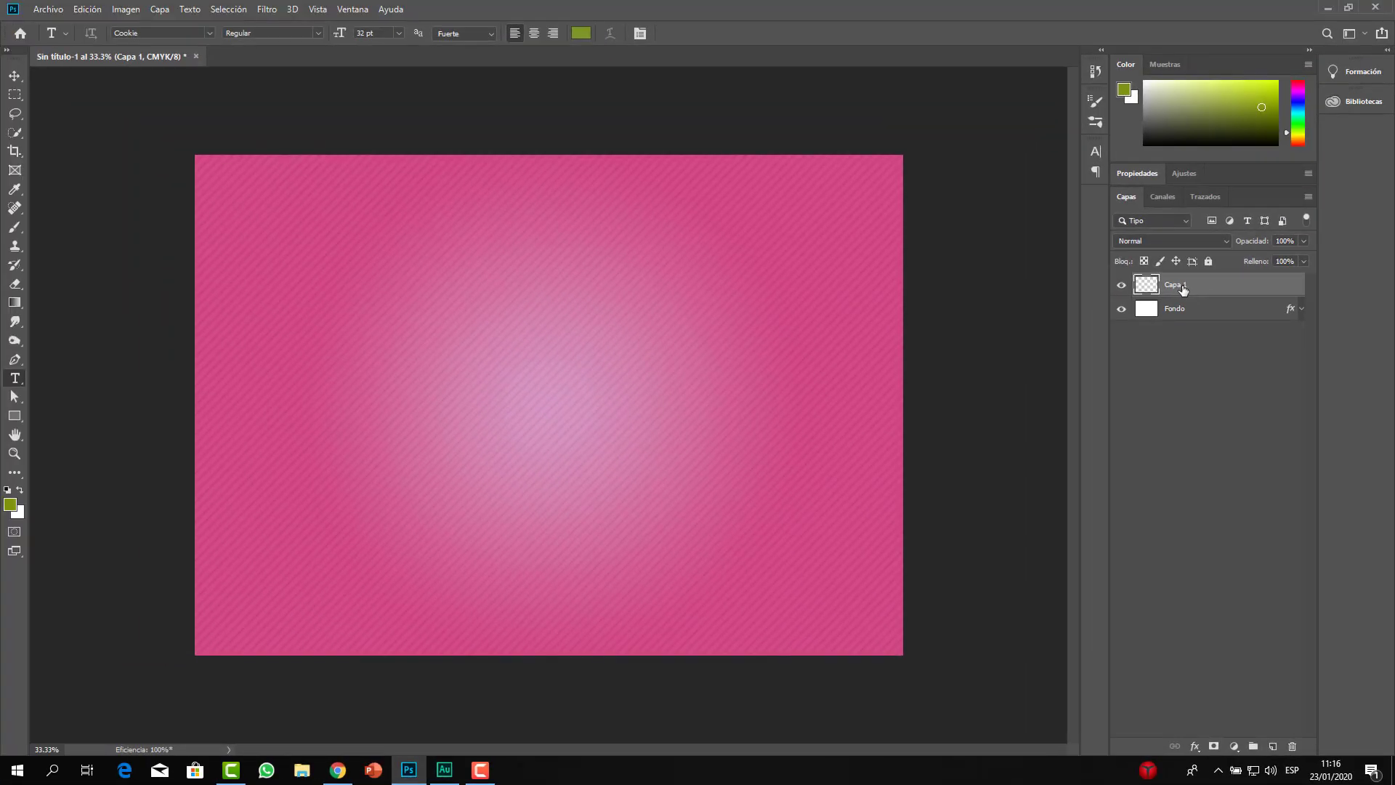
# - Rename the new empty layer above Fondo to 'Hoja'
pyautogui.doubleClick(1179, 286)
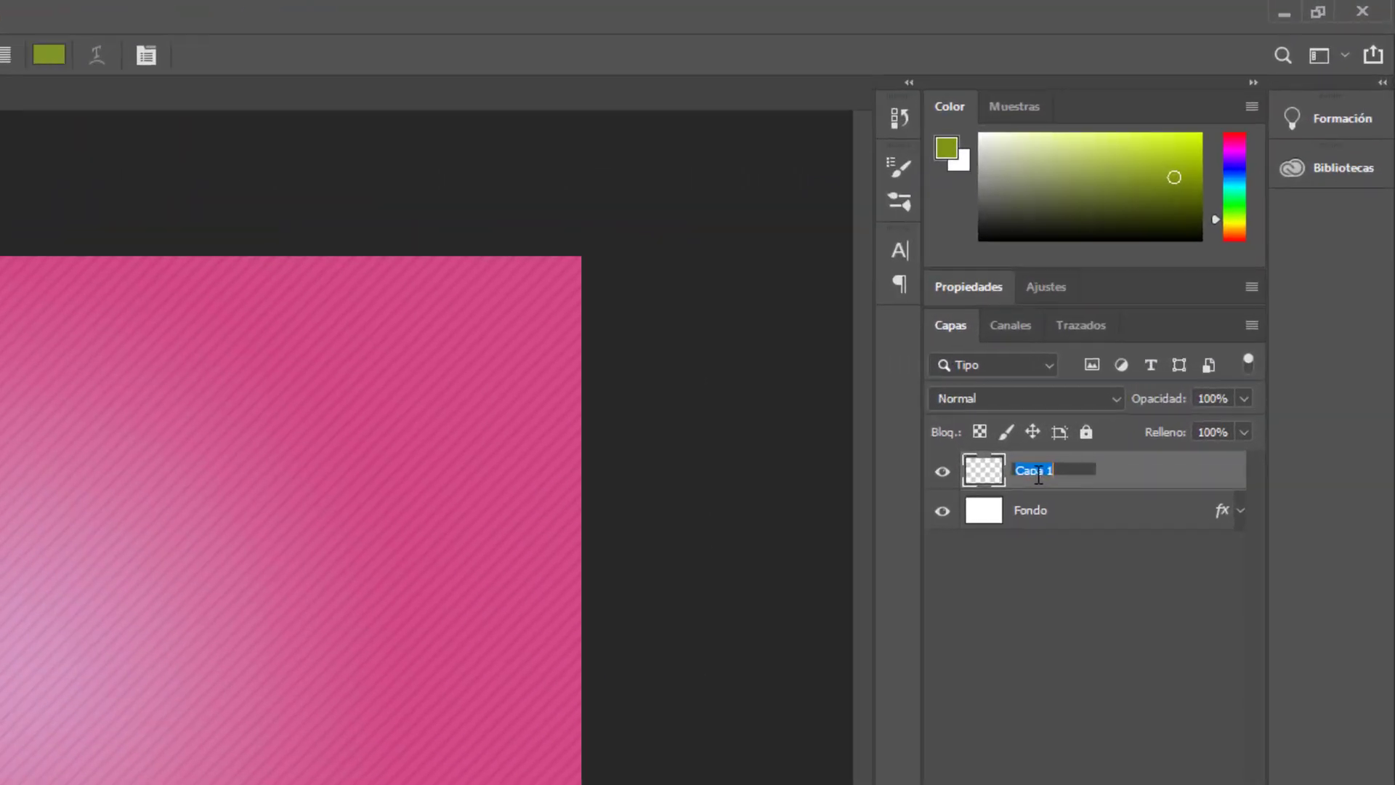
pyautogui.write('Hoja')
pyautogui.press('Return')
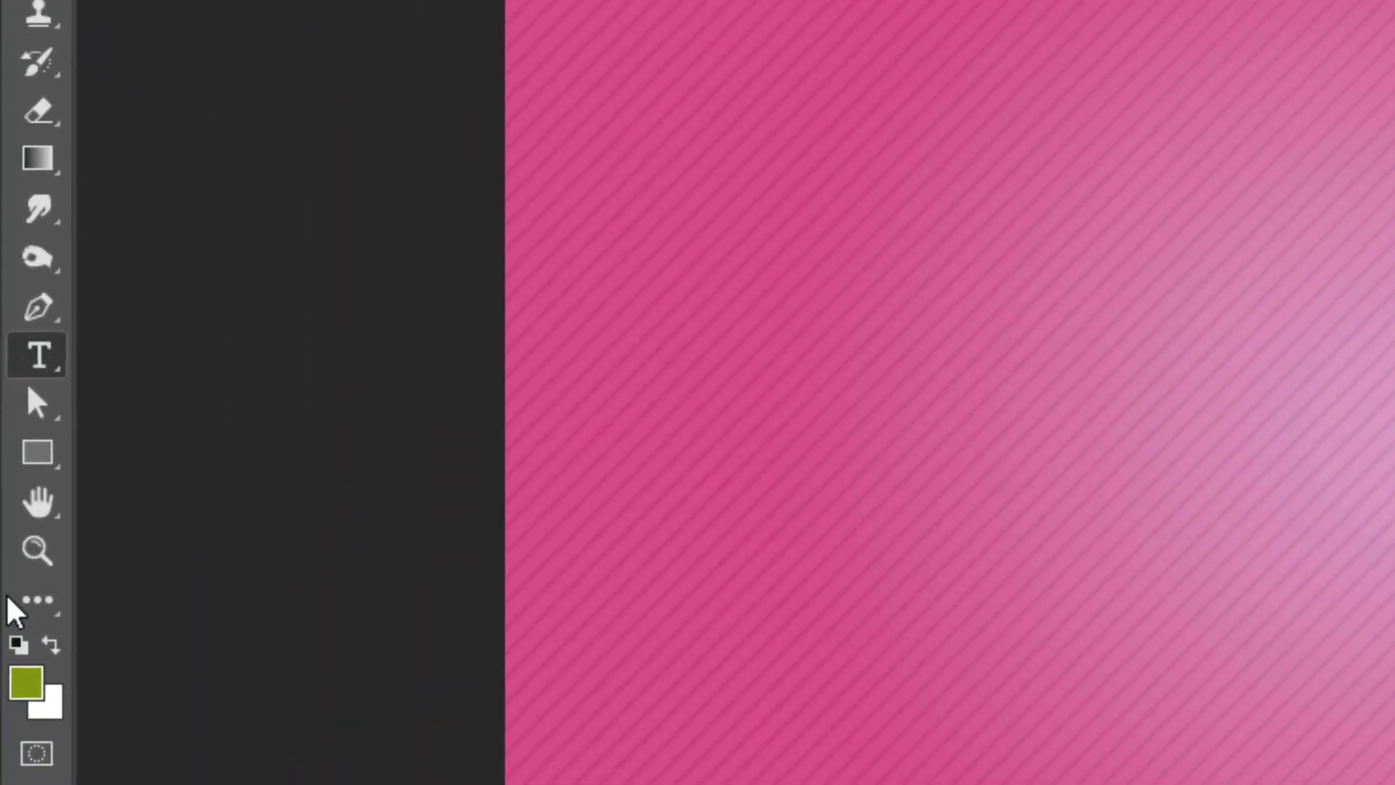
# - With the Rectangle tool, draw a 2595 × 1638 px rectangle covering most of the card
pyautogui.click(53, 469)
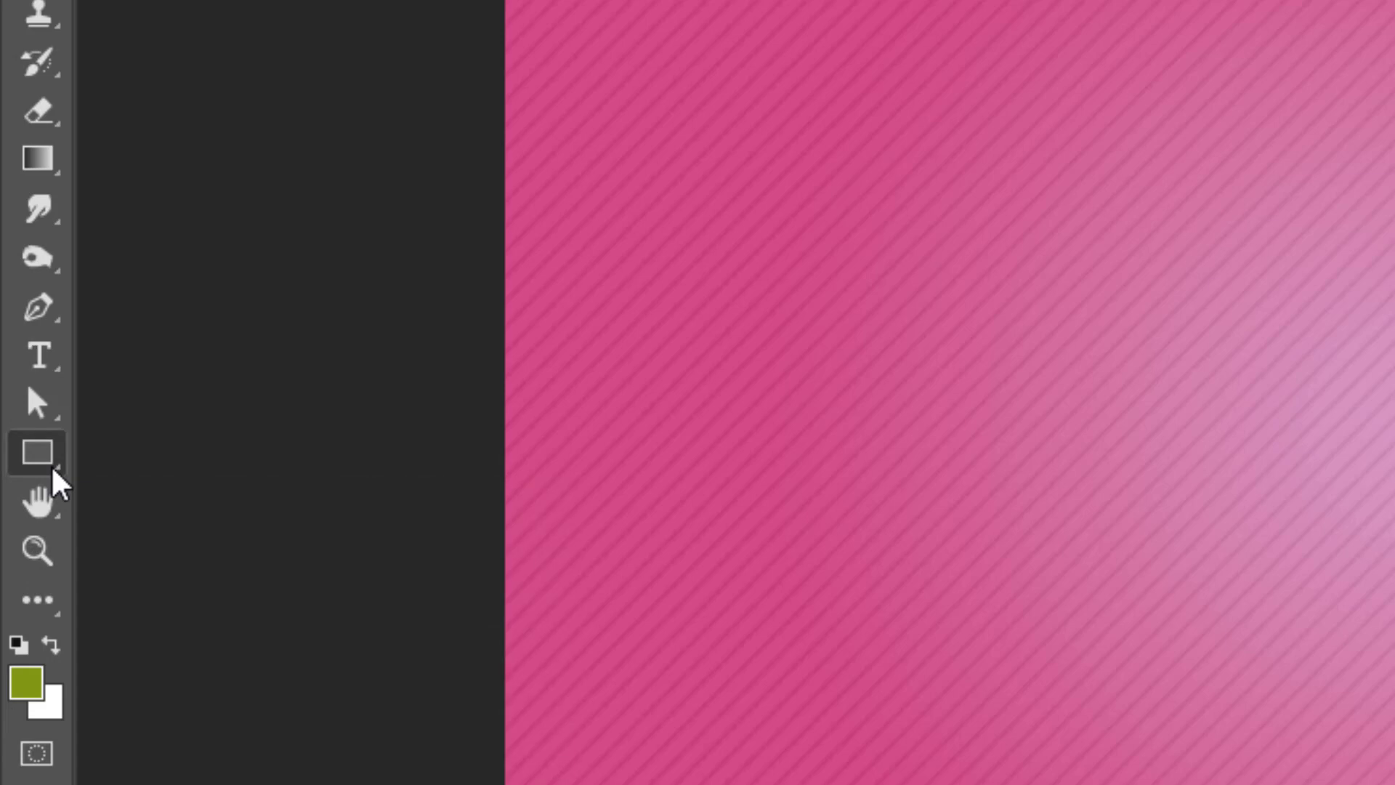
pyautogui.rightClick(53, 469)
pyautogui.click(51, 455)
pyautogui.rightClick(51, 458)
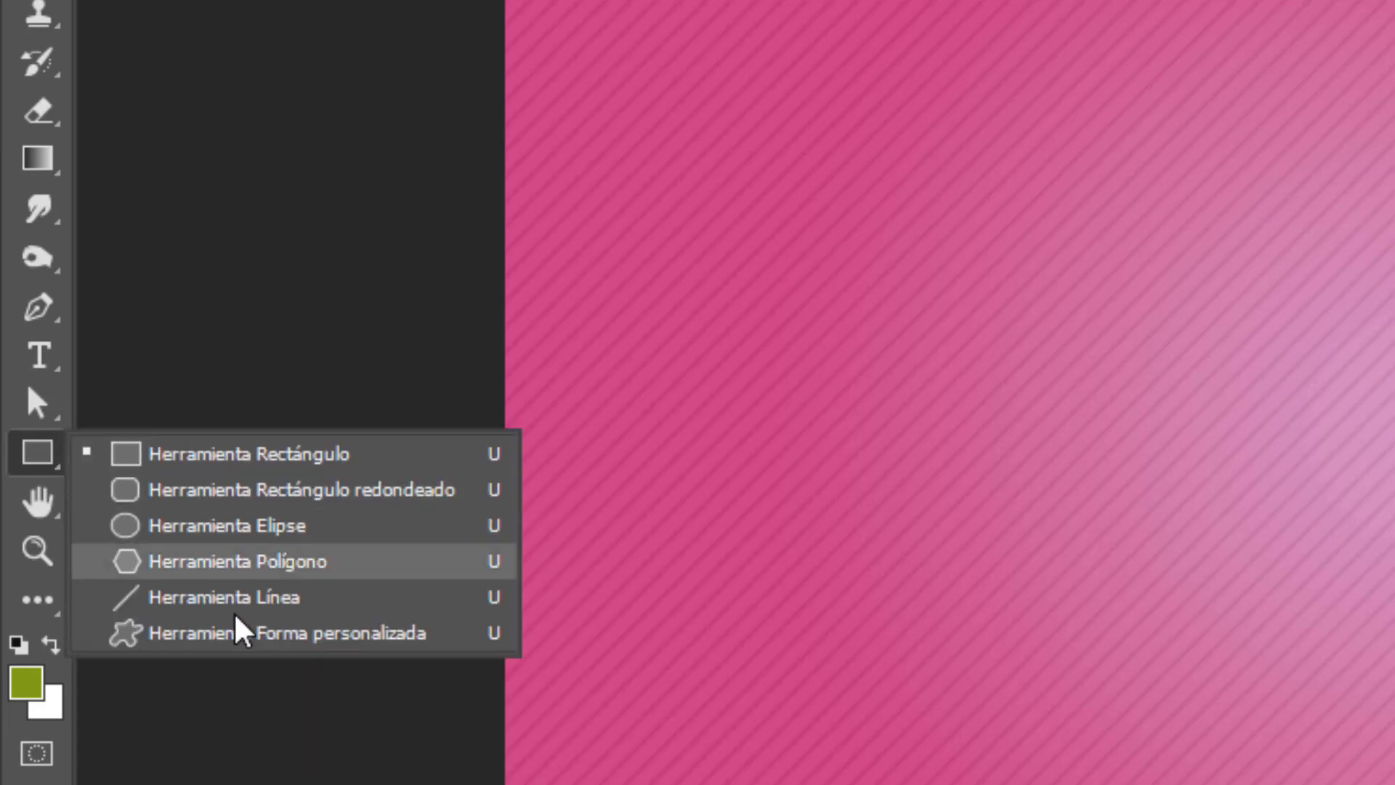
pyautogui.click(310, 457)
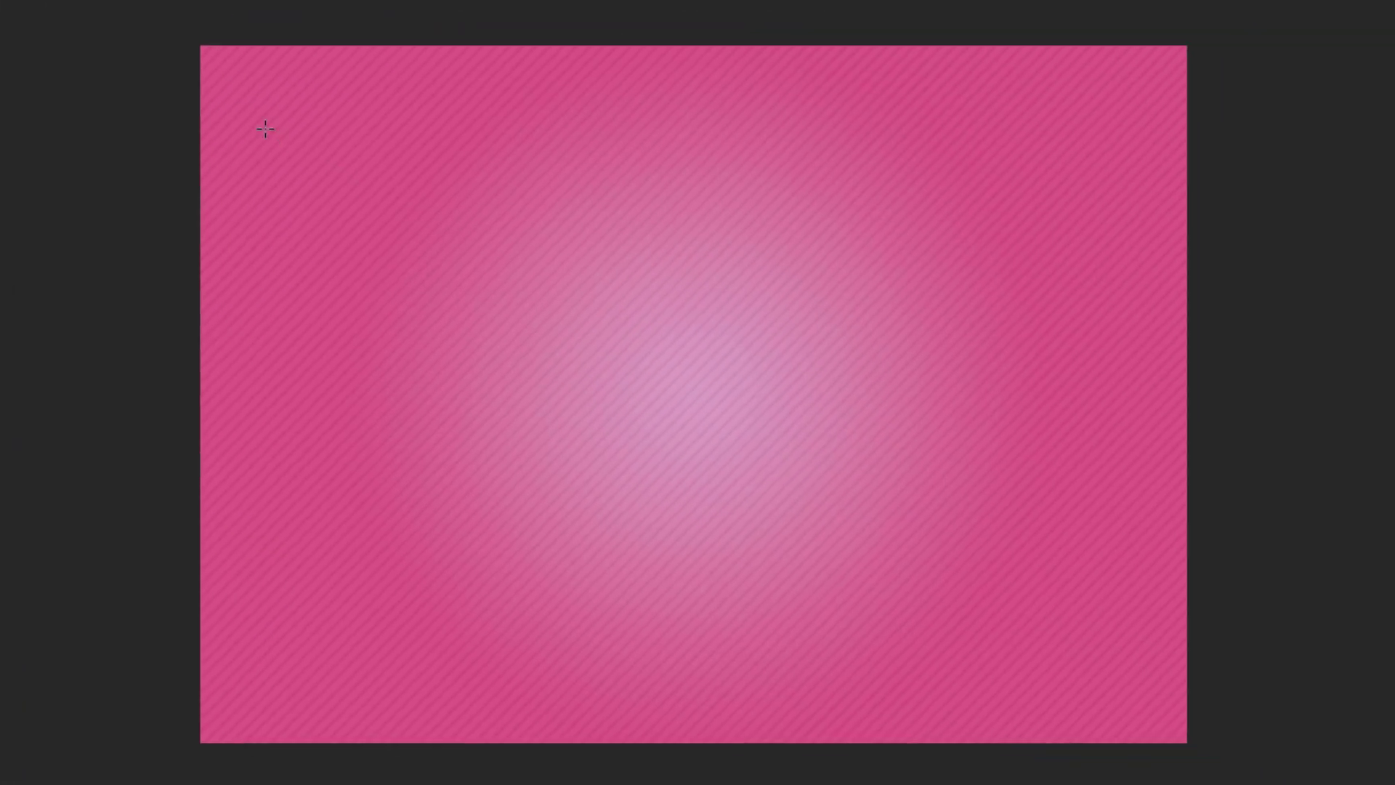
pyautogui.moveTo(266, 130); pyautogui.dragTo(1138, 680)
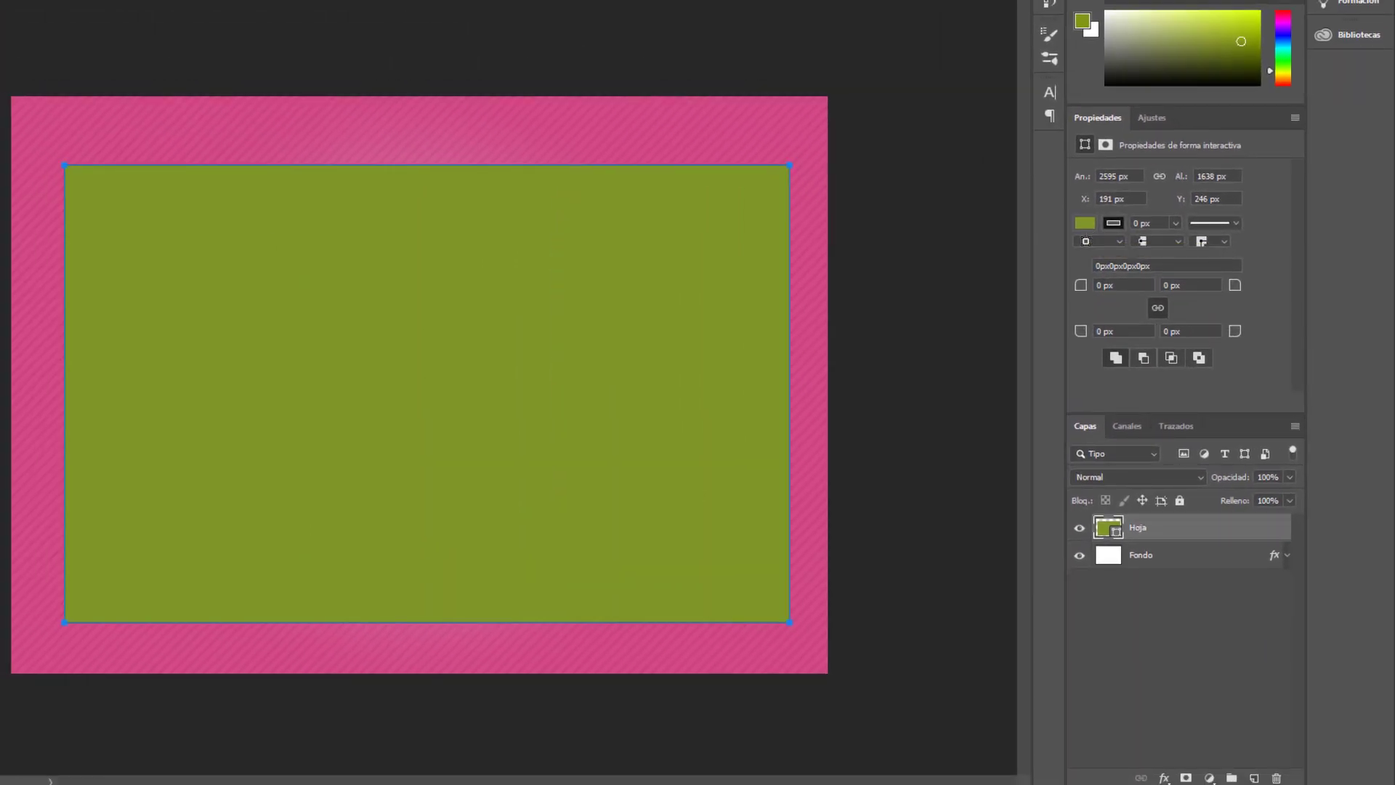
# - Fill the rectangle with white and resize it to 2660 × 1720 px
pyautogui.click(1085, 223)
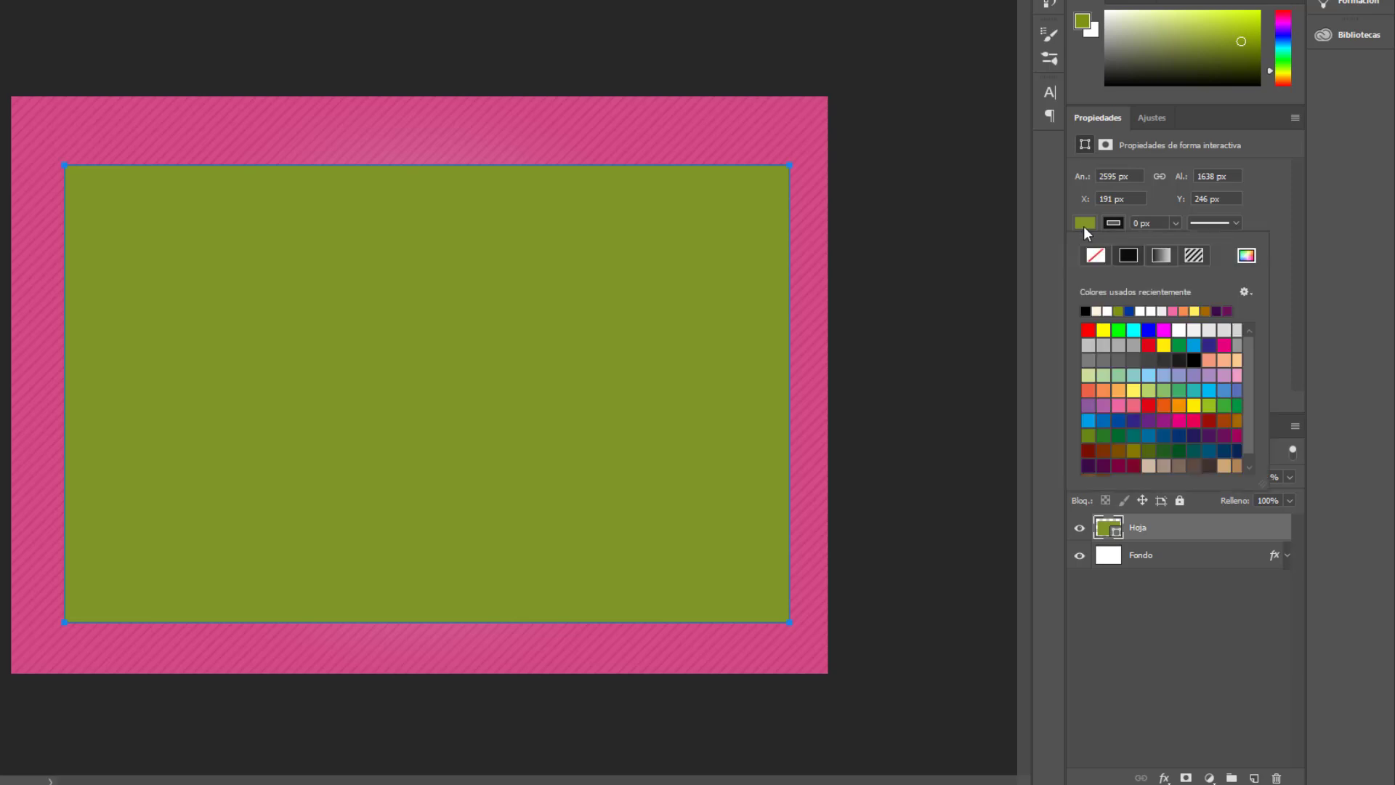
pyautogui.click(1109, 311)
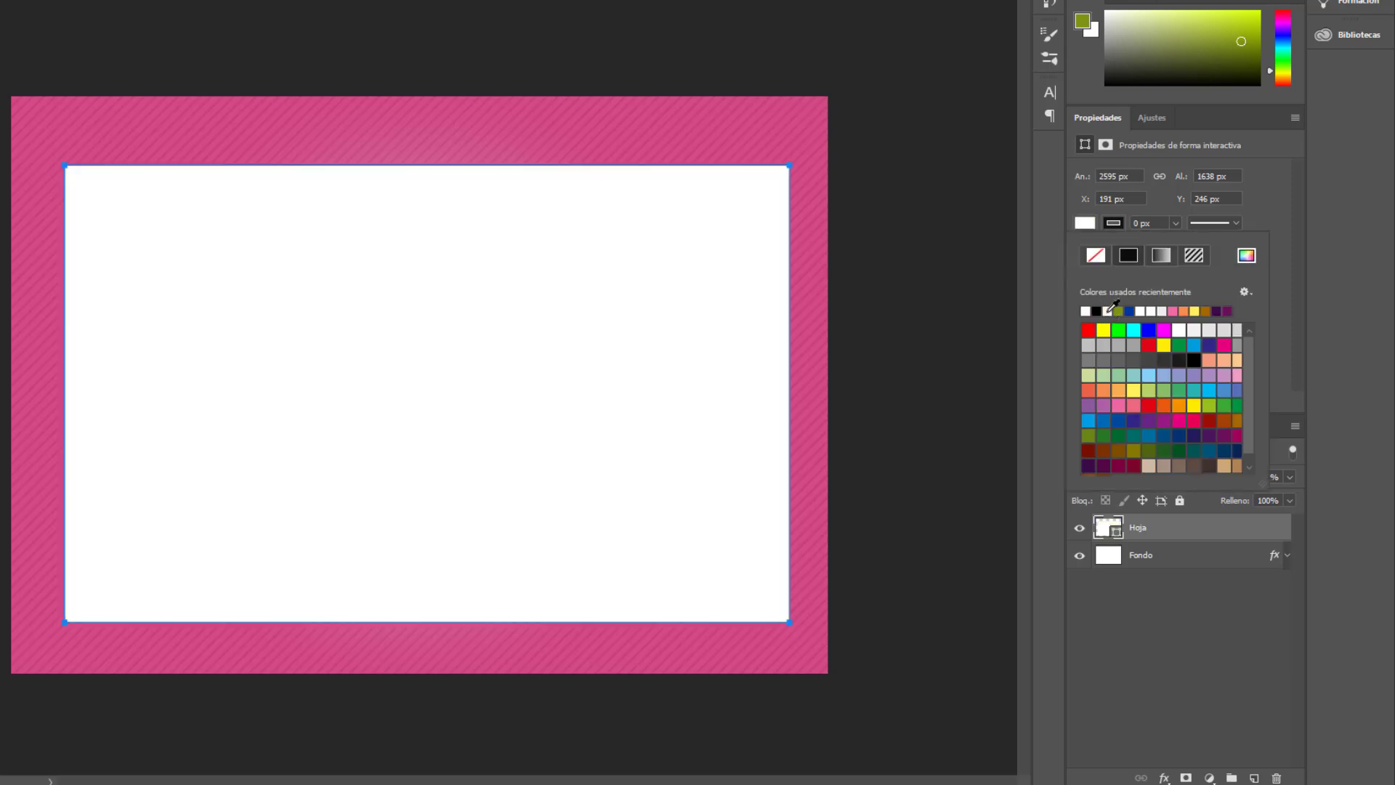
pyautogui.click(1055, 284)
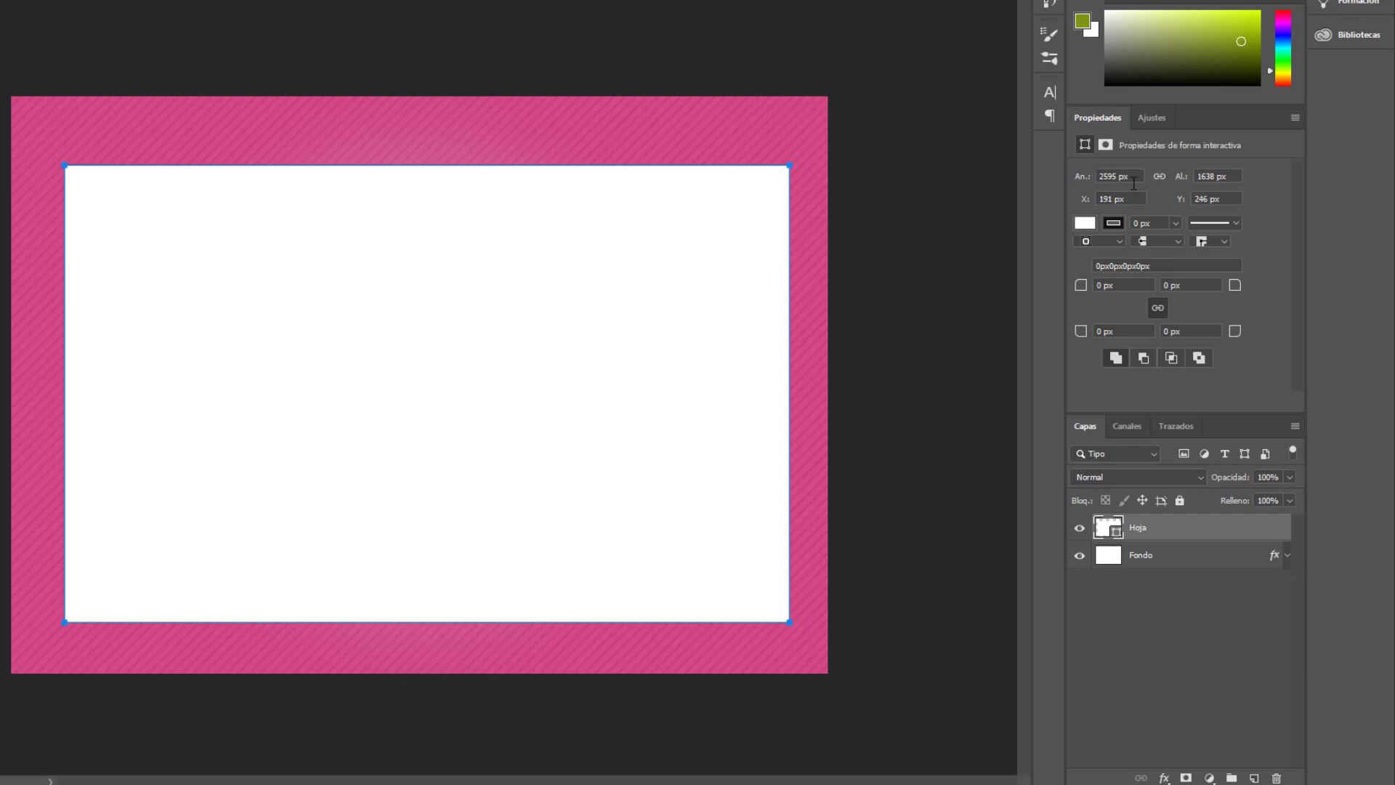
pyautogui.doubleClick(1109, 178)
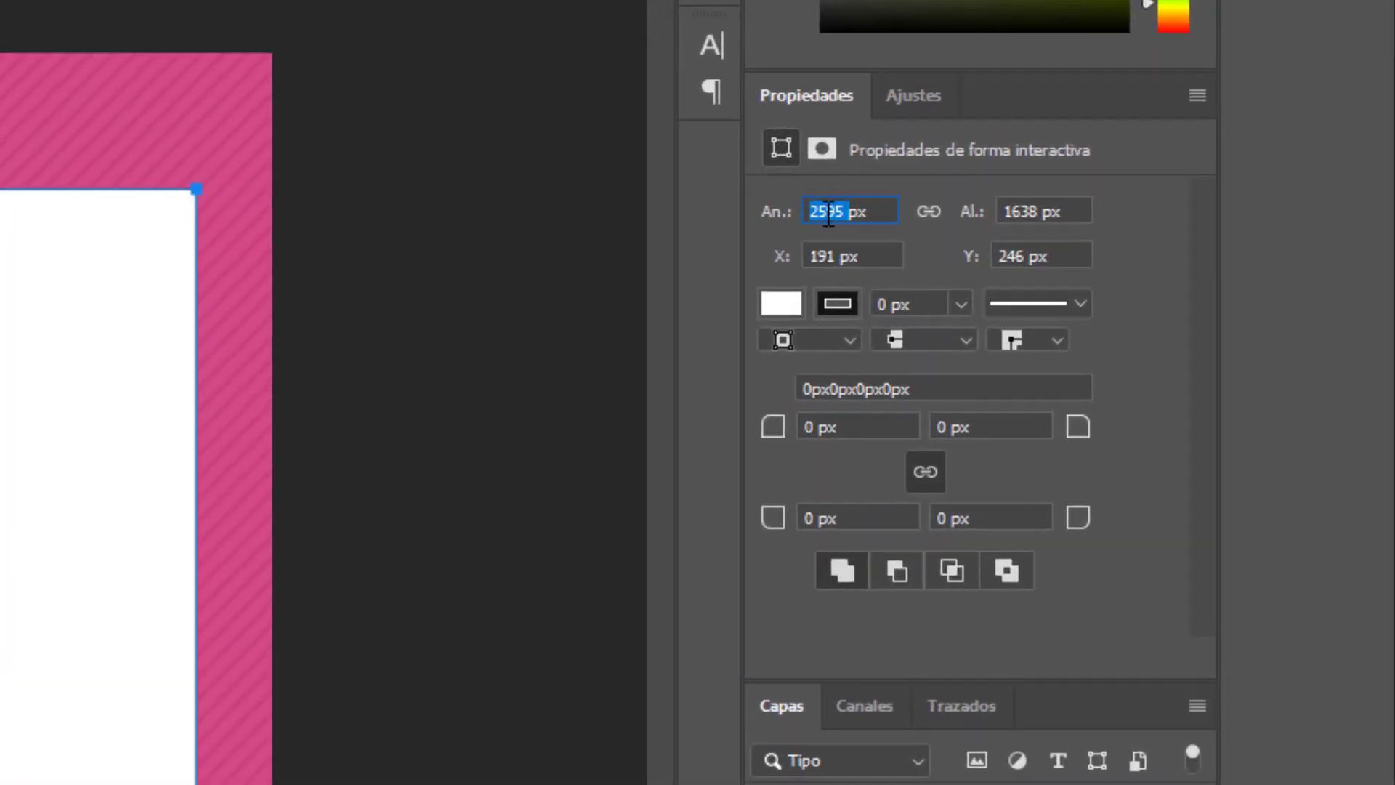
pyautogui.write('2660')
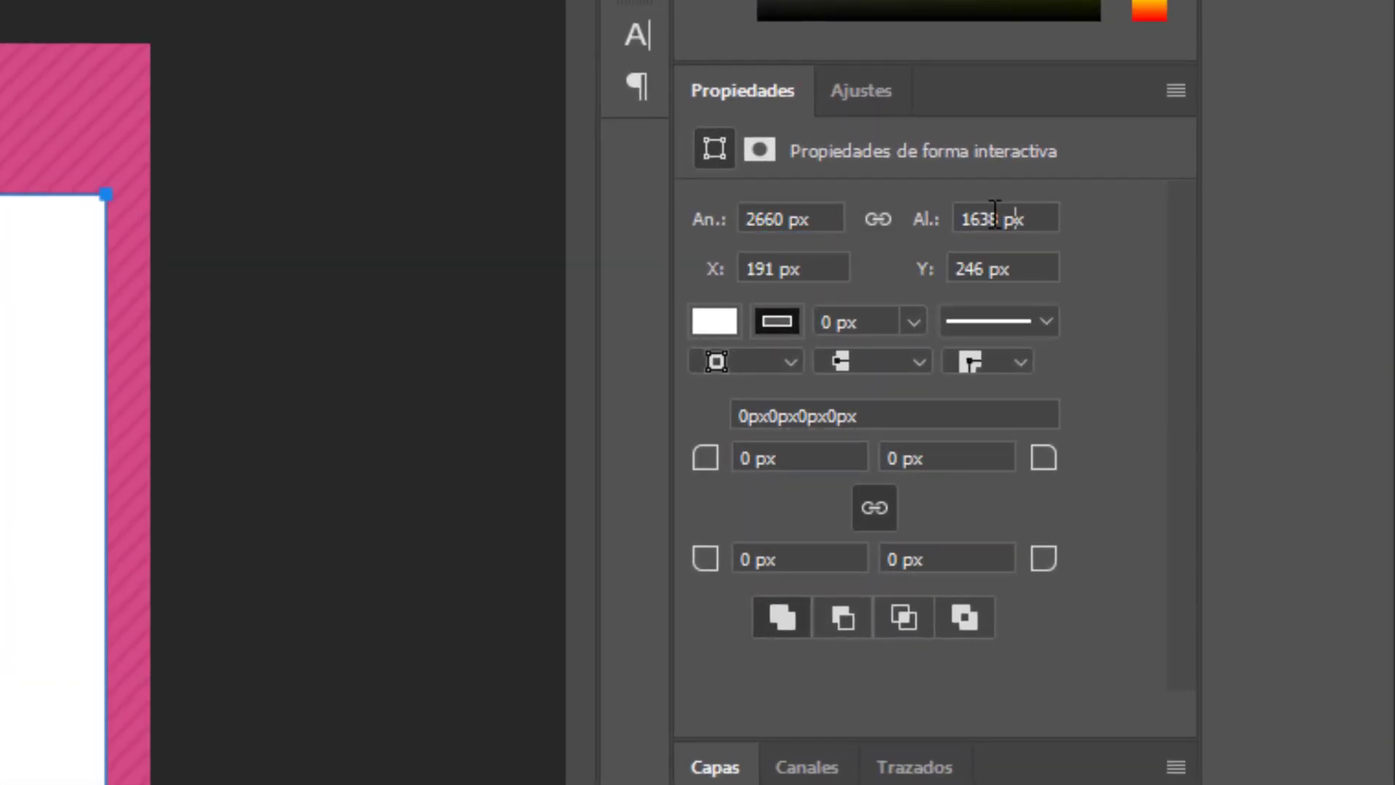
pyautogui.doubleClick(973, 218)
pyautogui.write('1720')
pyautogui.press('Return')
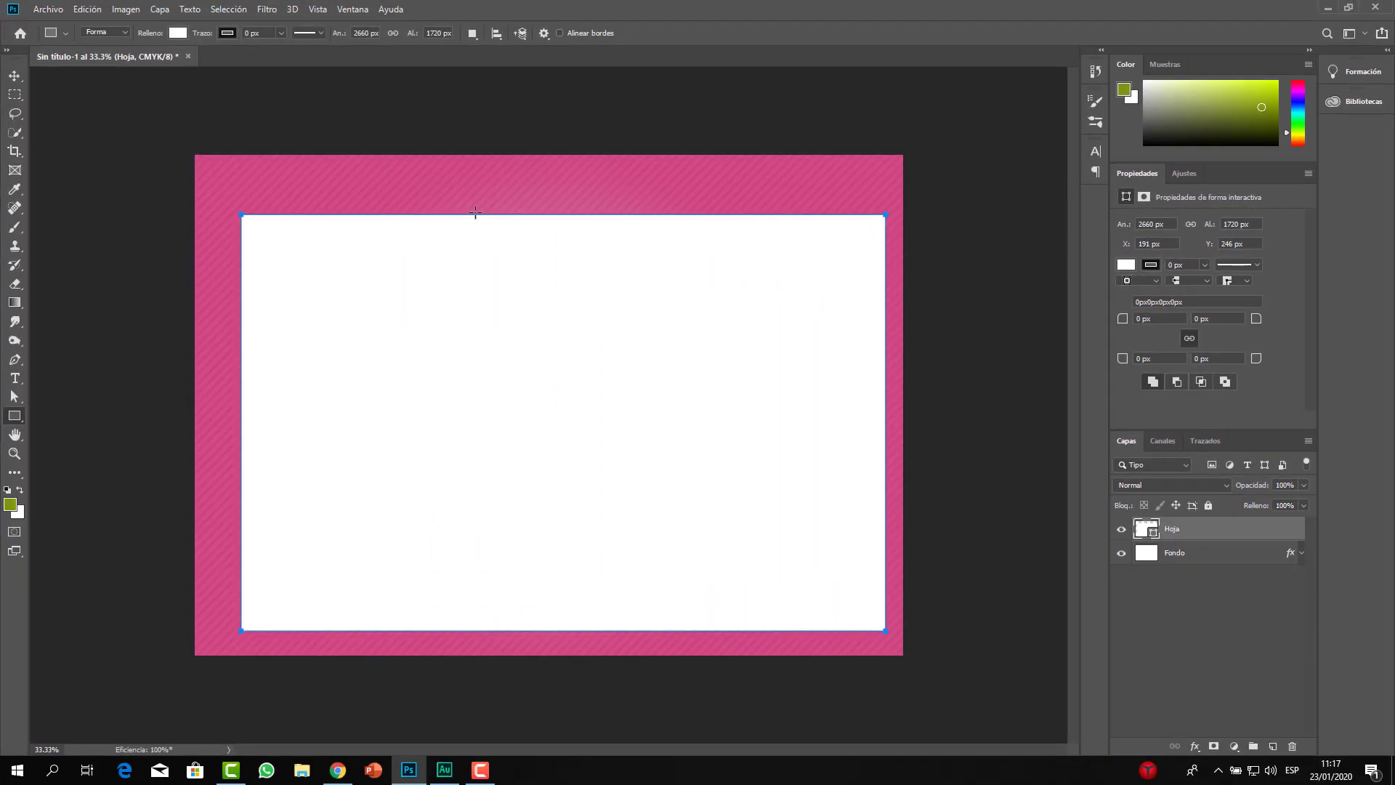
# - Drag the white Hoja sheet down to X 132, Y 246 px, centred within the pink striped border
pyautogui.press('v')
pyautogui.moveTo(605, 391); pyautogui.dragTo(600, 389)
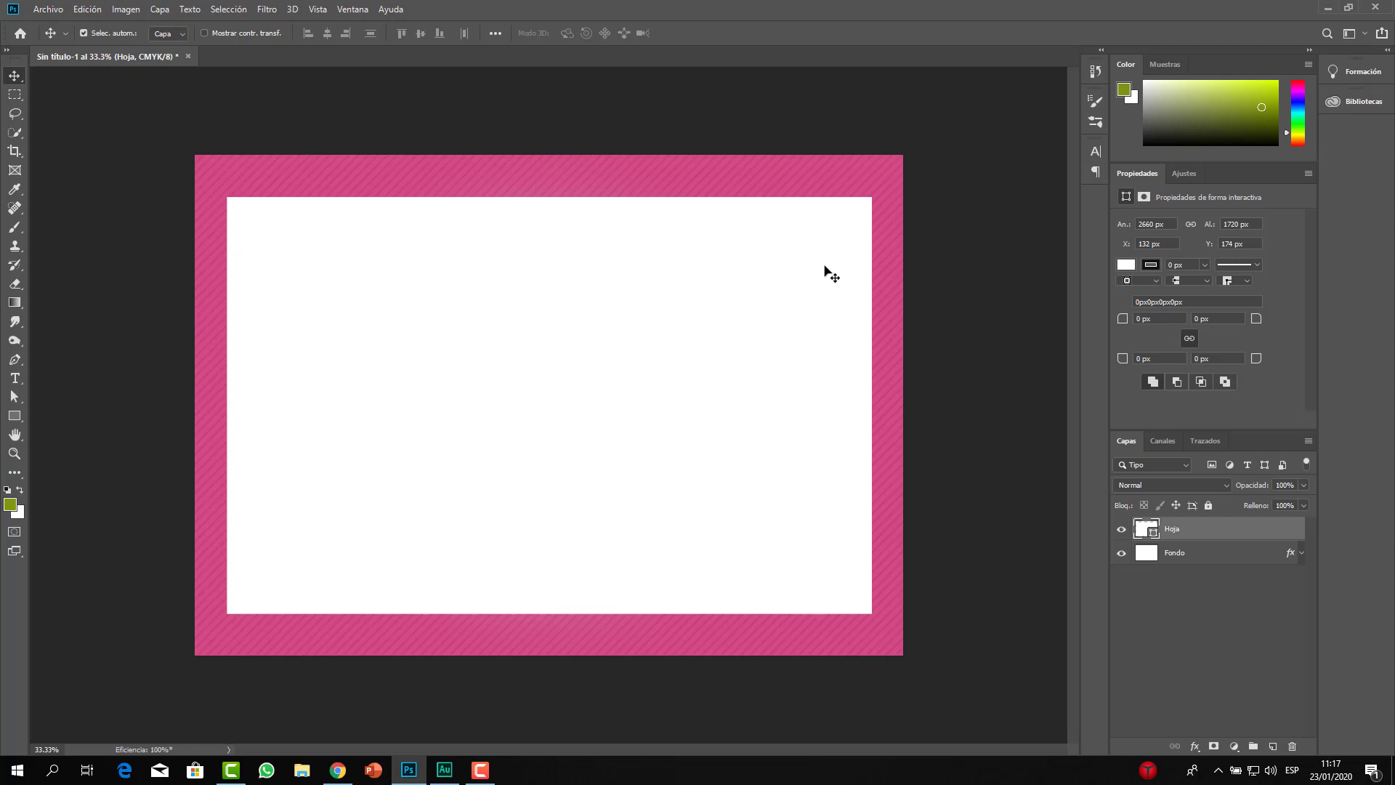
pyautogui.moveTo(610, 335); pyautogui.dragTo(607, 327)
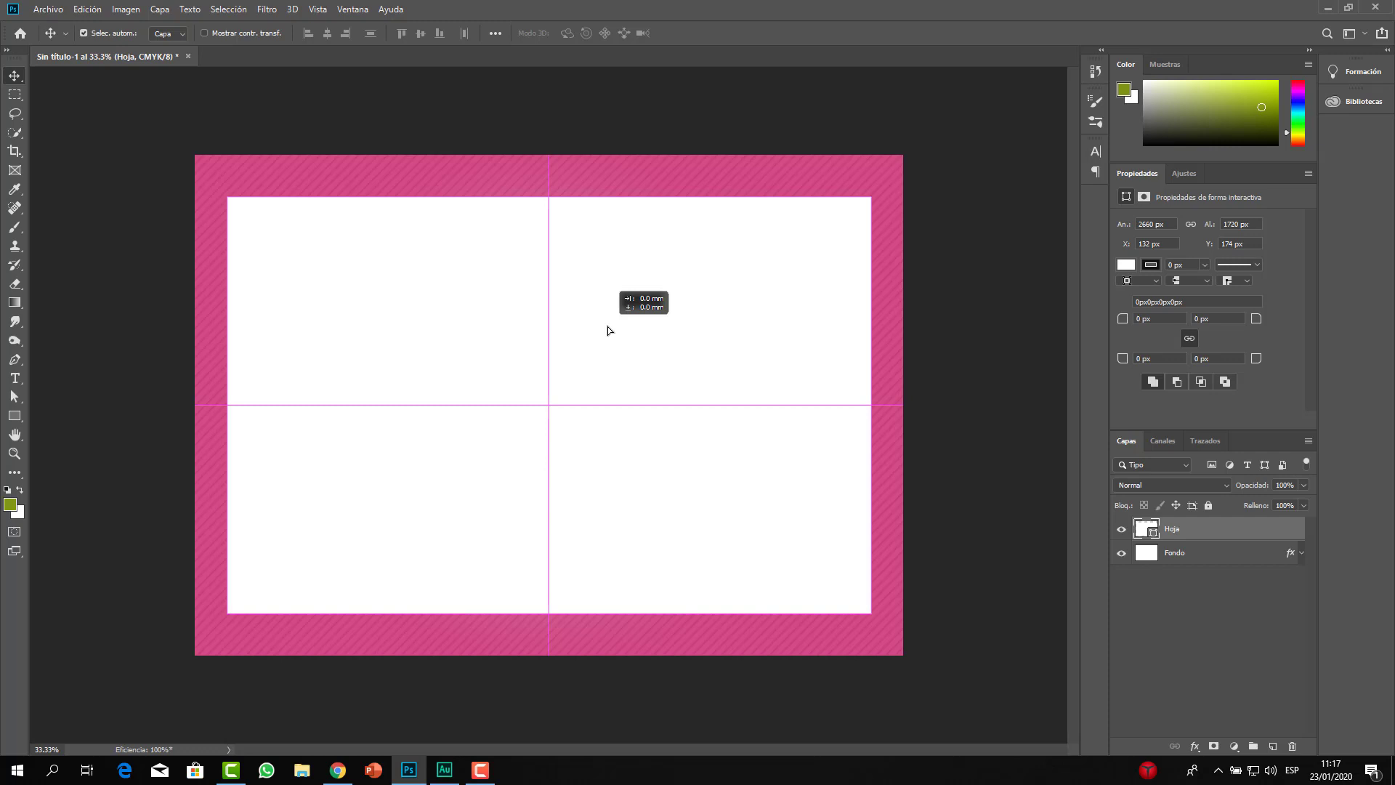
pyautogui.moveTo(608, 327); pyautogui.dragTo(611, 346)
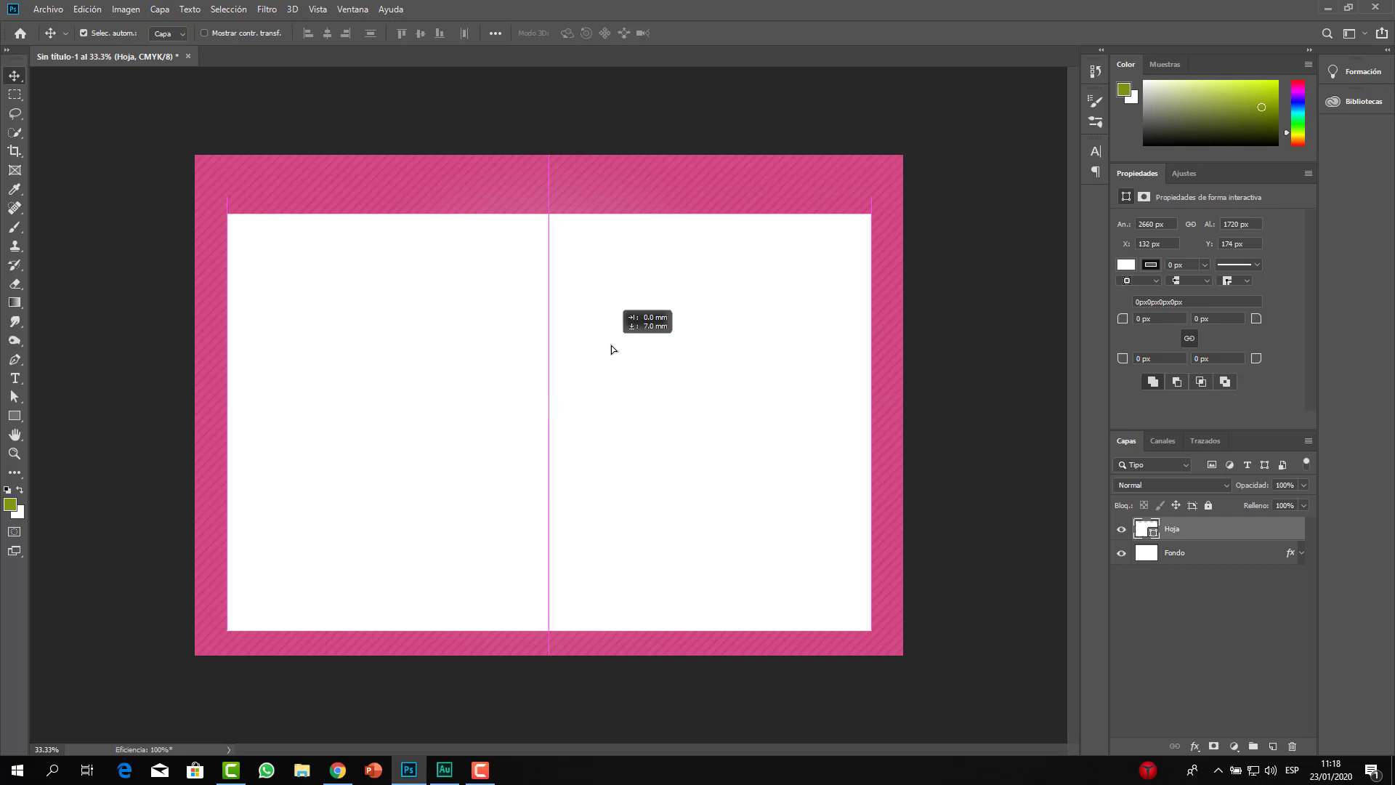
pyautogui.moveTo(611, 345); pyautogui.dragTo(611, 347)
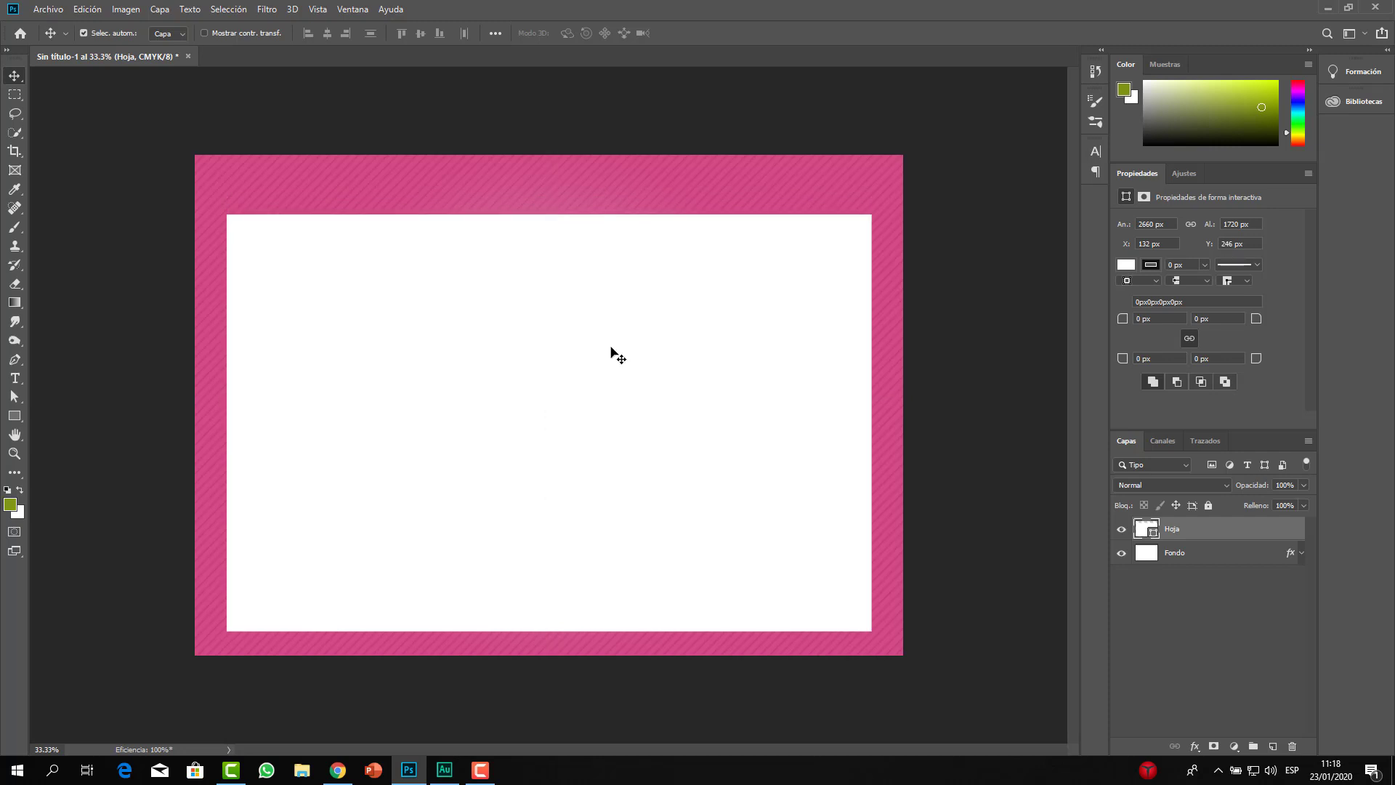
# - Add a Granito pattern overlay to the Hoja layer at 60% scale and 50% opacity
pyautogui.doubleClick(1272, 538)
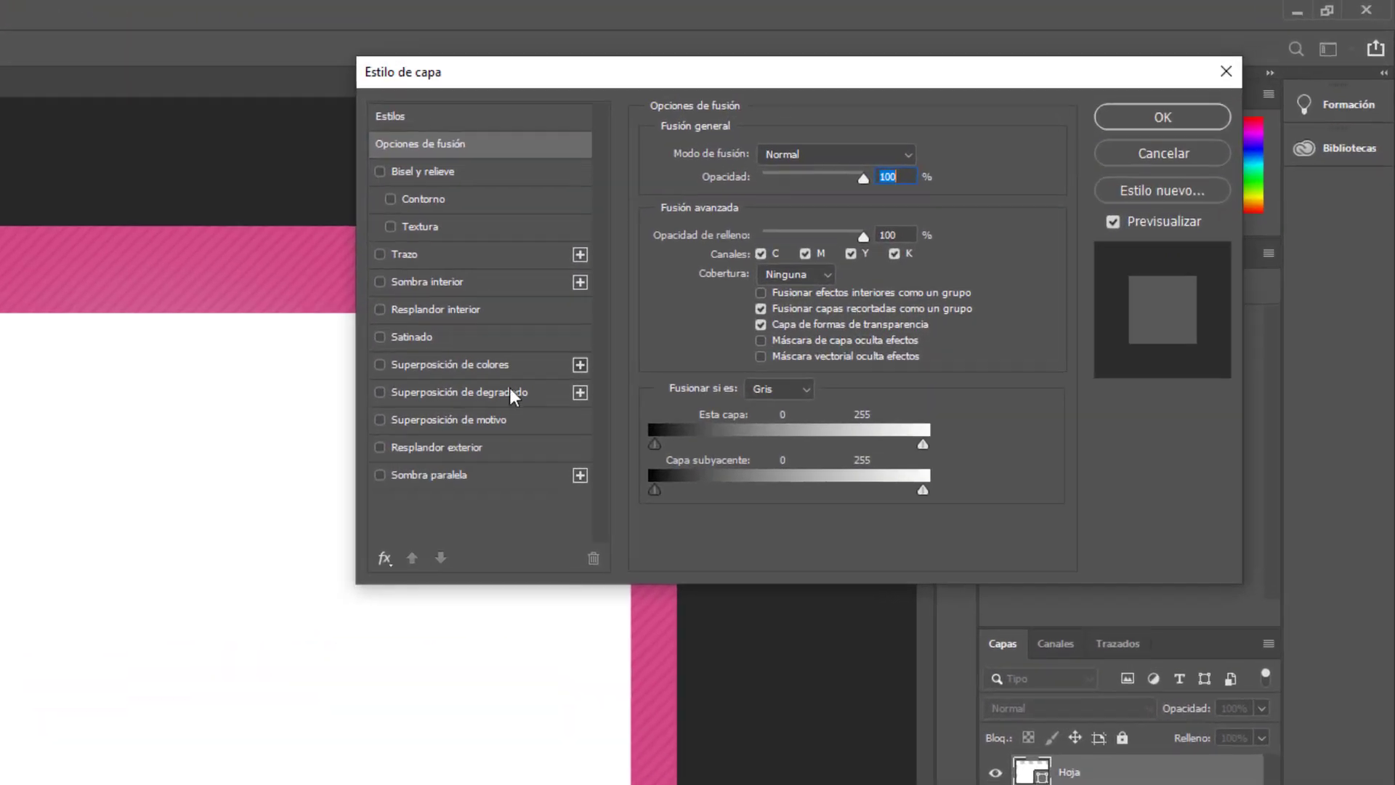
pyautogui.click(415, 449)
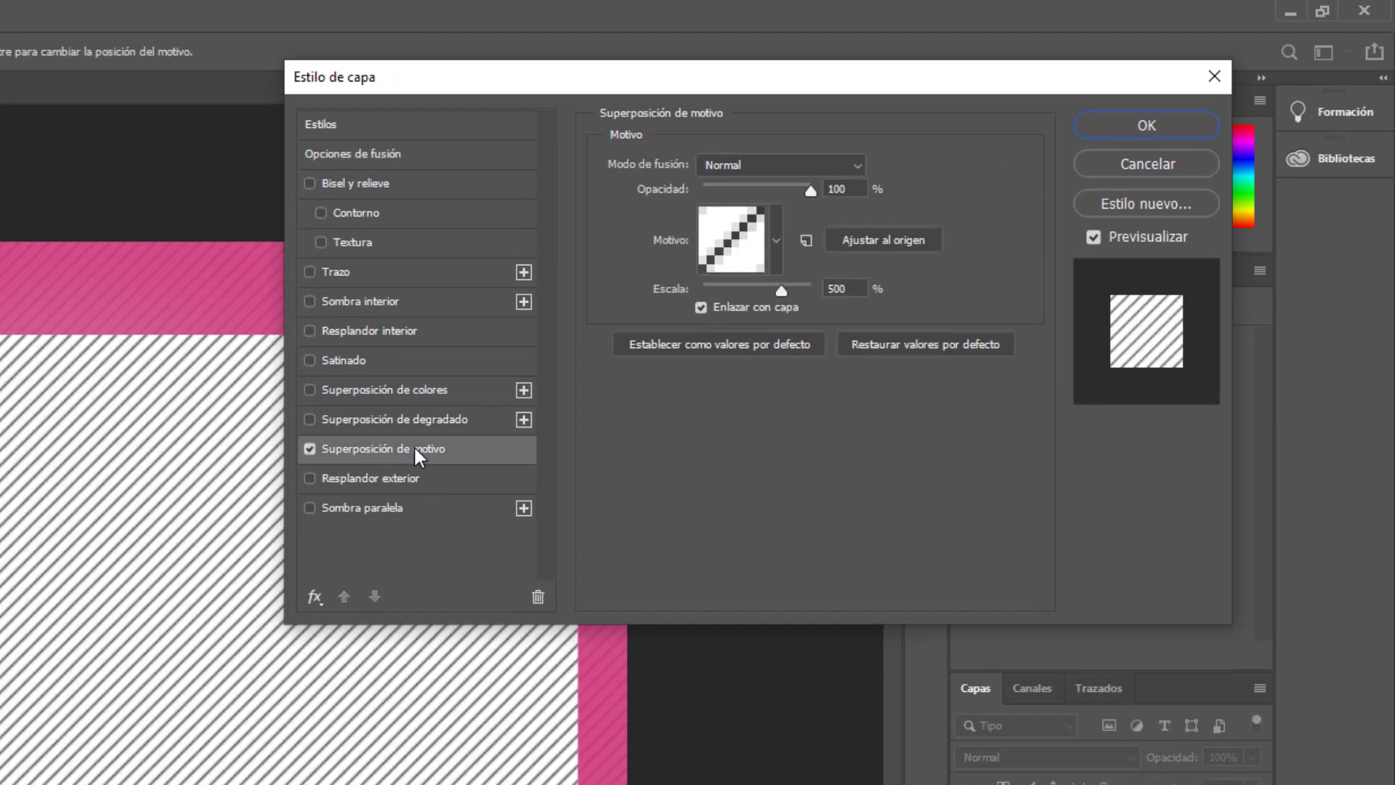
pyautogui.click(776, 239)
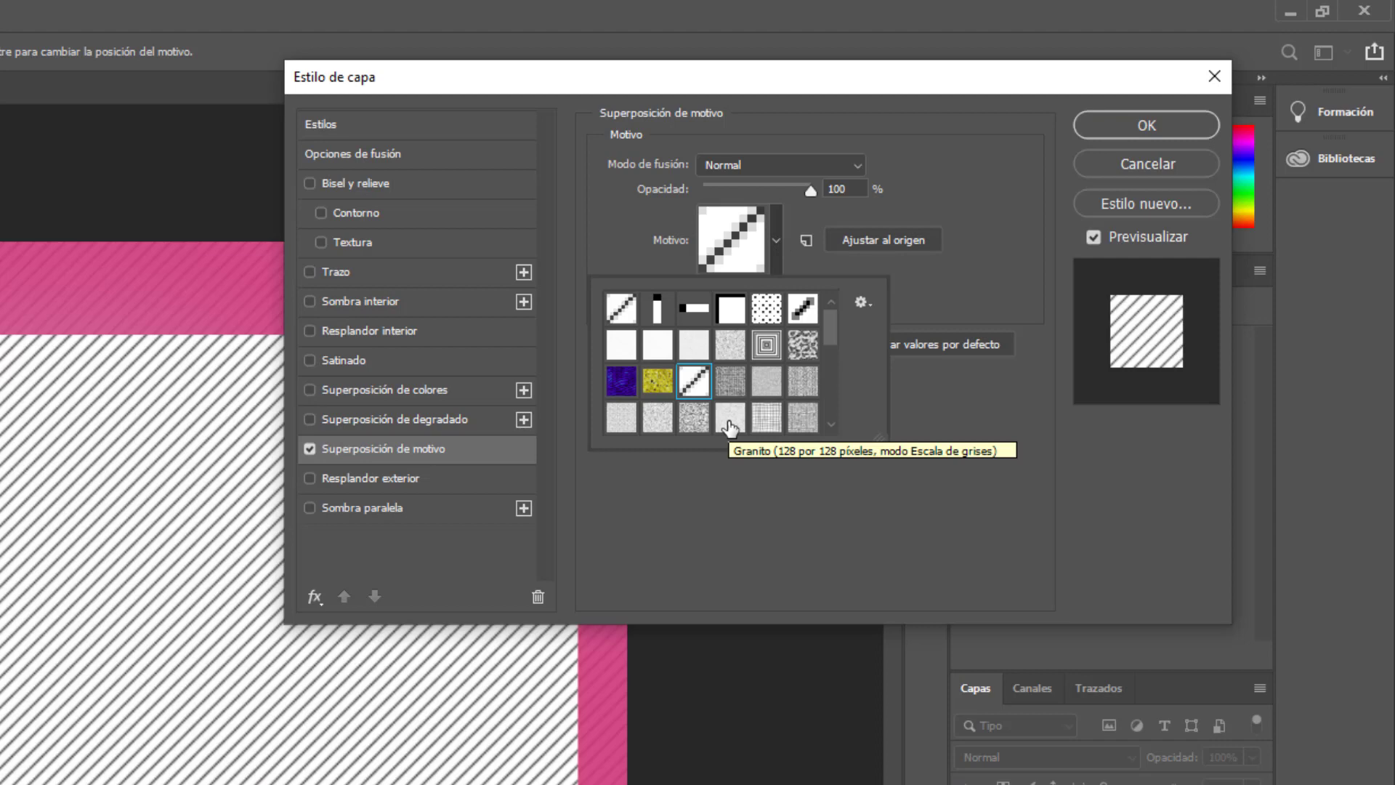
pyautogui.click(729, 420)
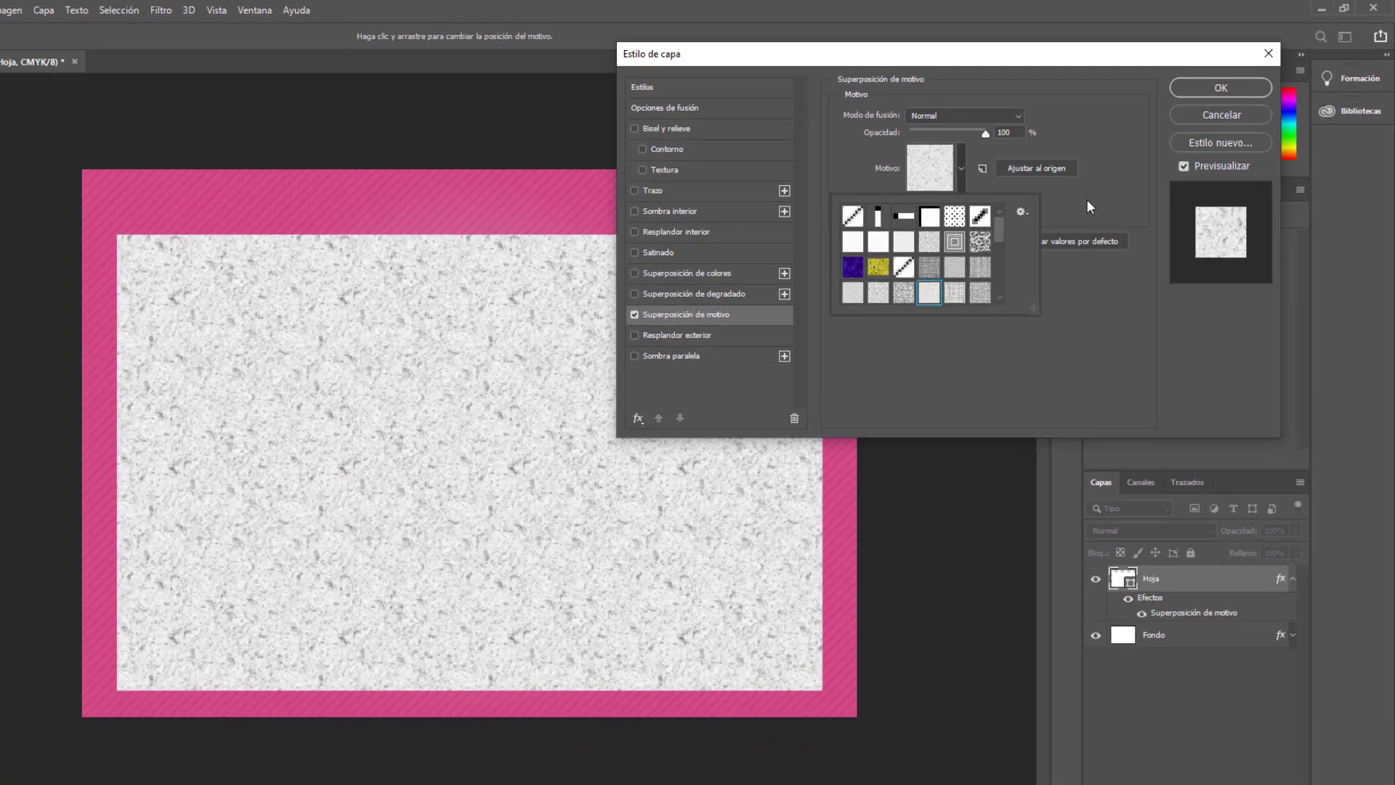
pyautogui.click(1087, 199)
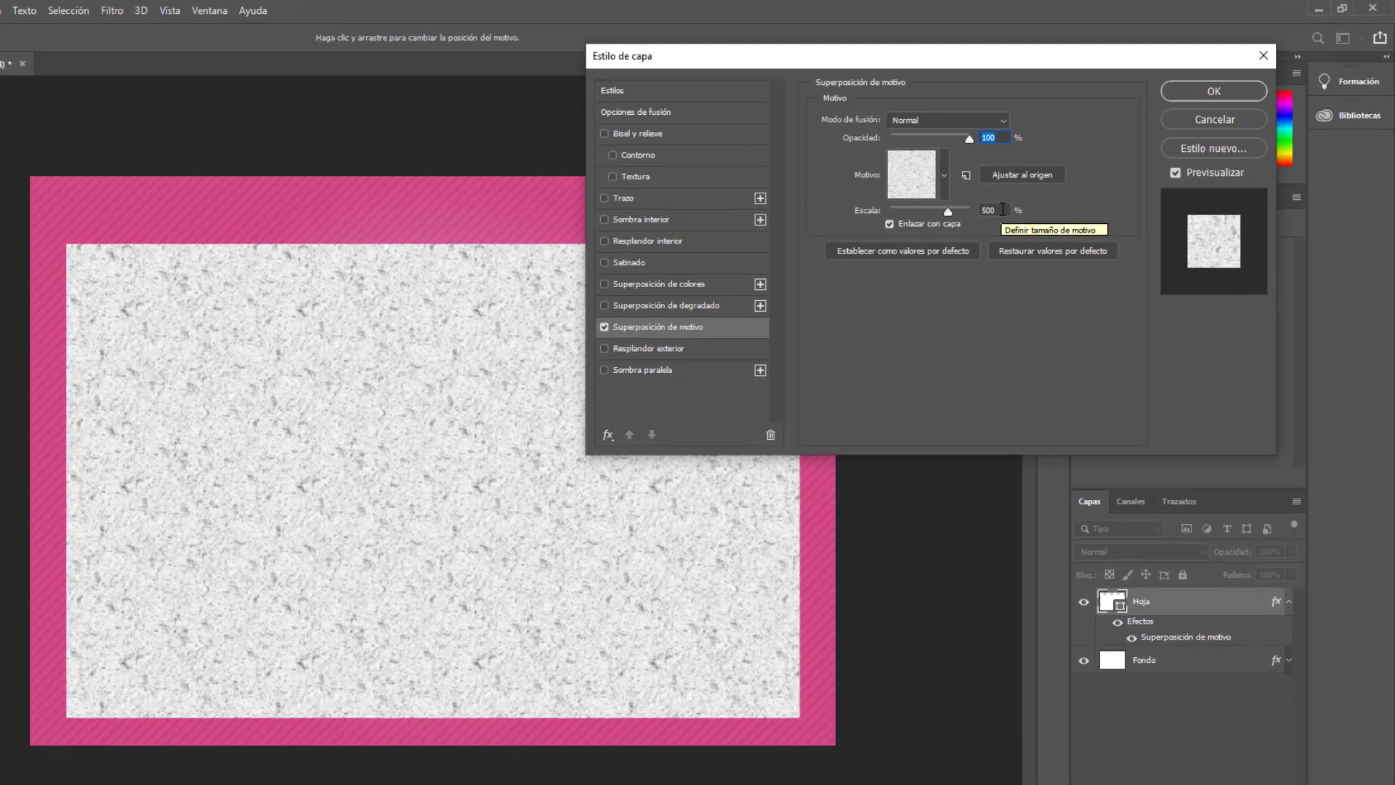
pyautogui.doubleClick(1017, 201)
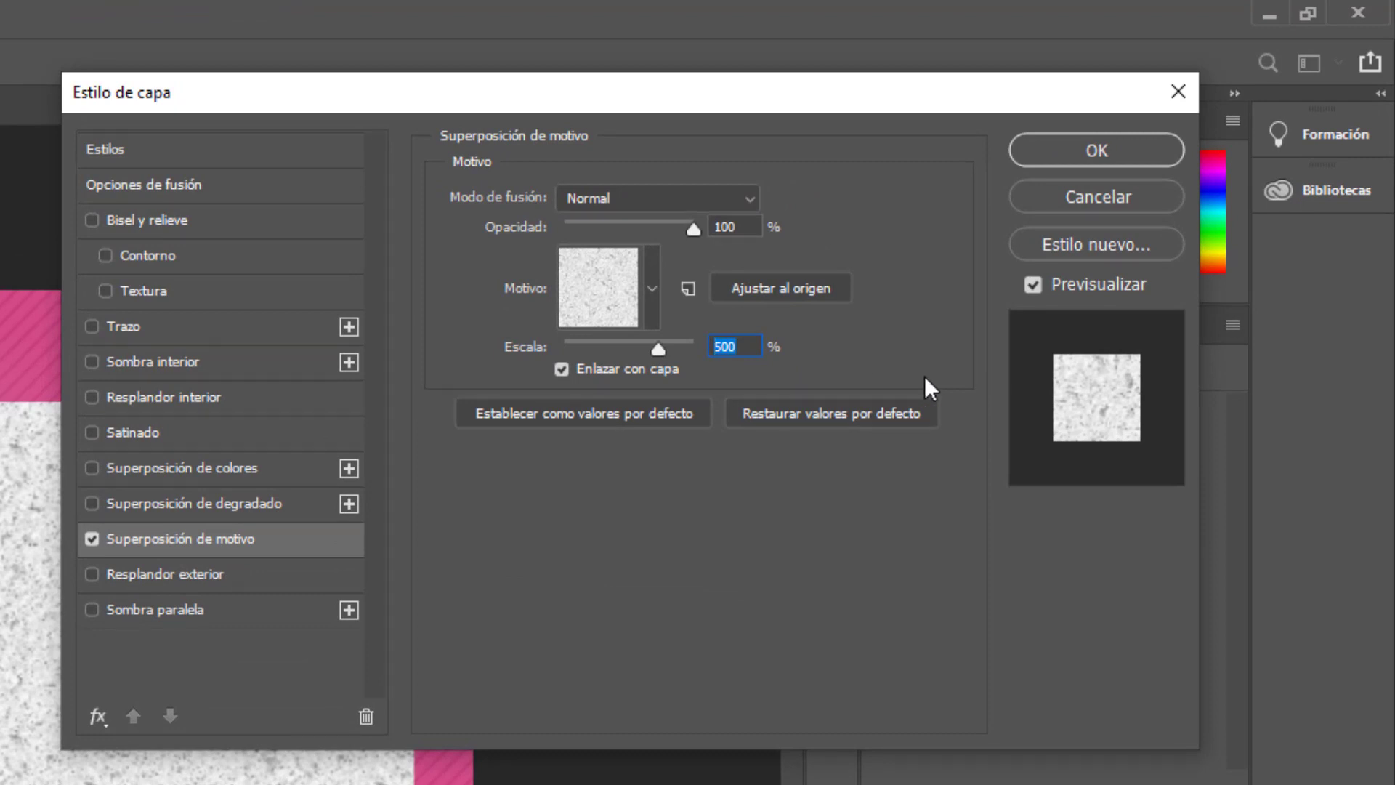
pyautogui.write('60')
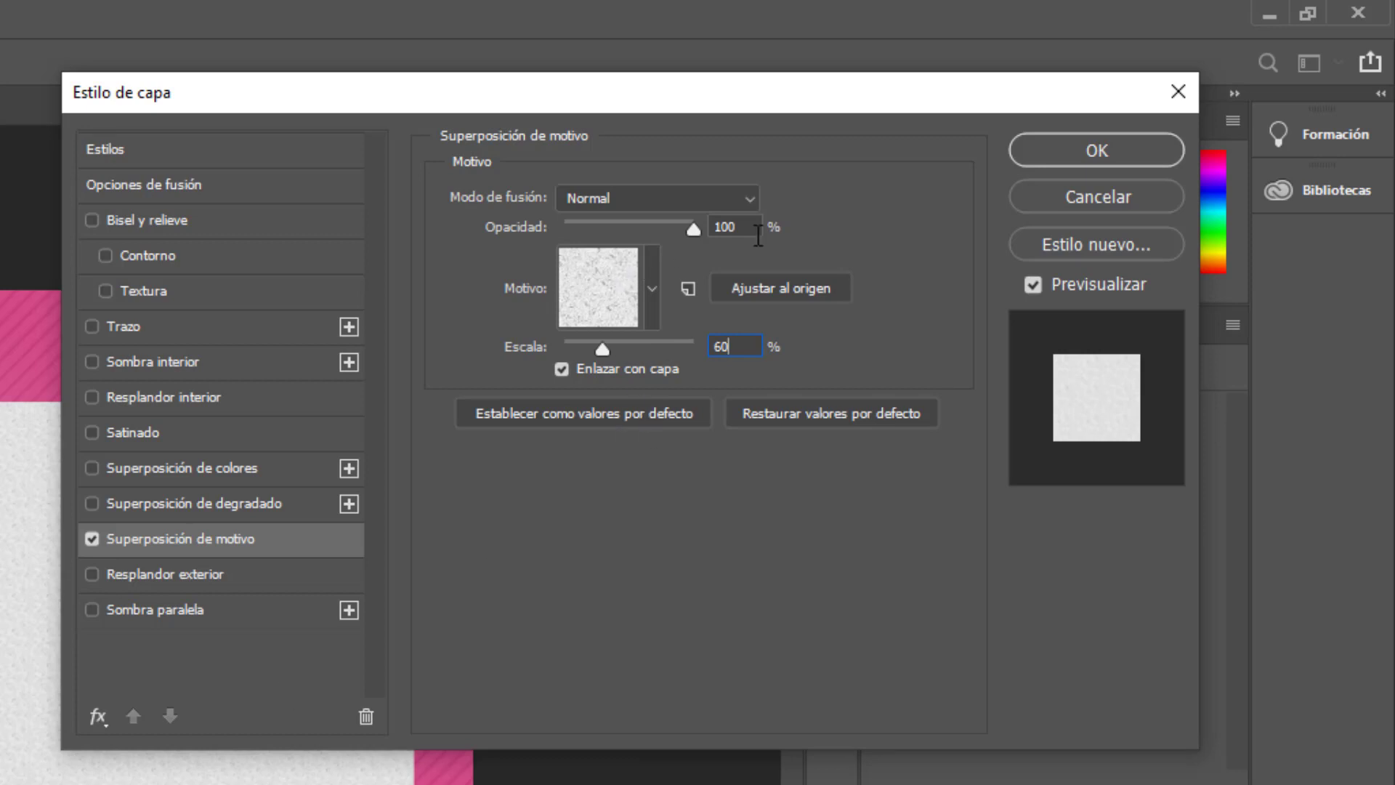
pyautogui.doubleClick(703, 225)
pyautogui.write('50')
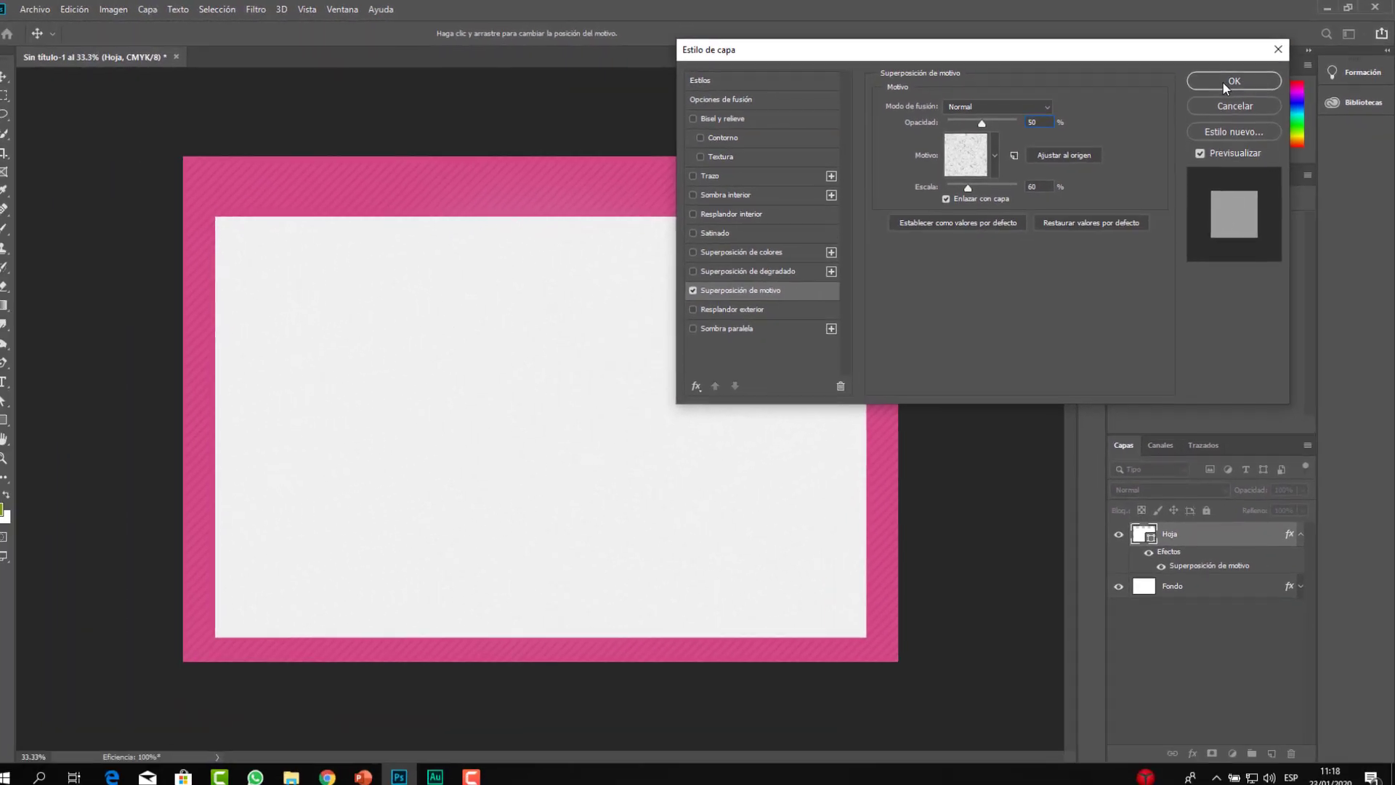
# - Apply the granite overlay, then zoom in and pan around the card to inspect the sheet's grain
pyautogui.click(1210, 89)
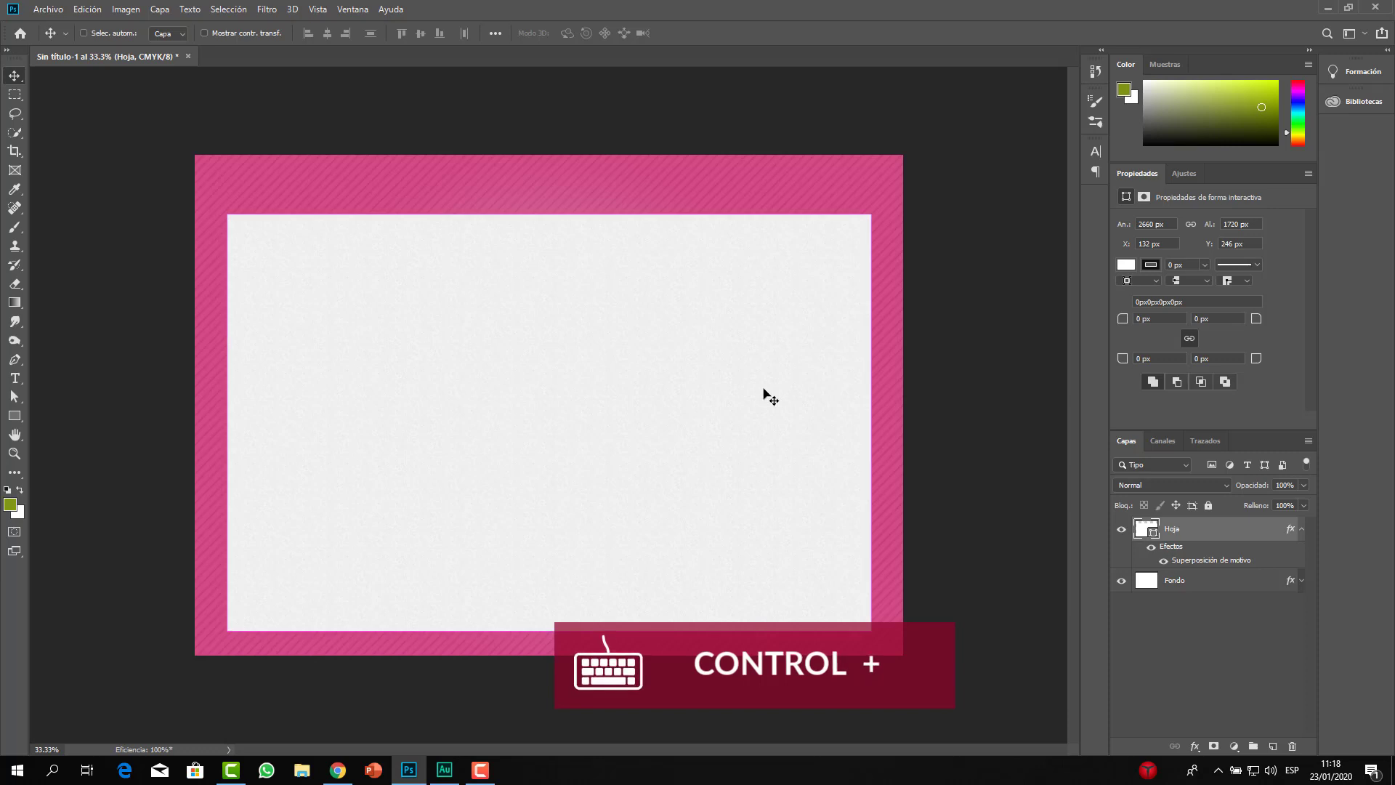
pyautogui.hotkey('ctrl', '+')
pyautogui.hotkey('ctrl', '+')
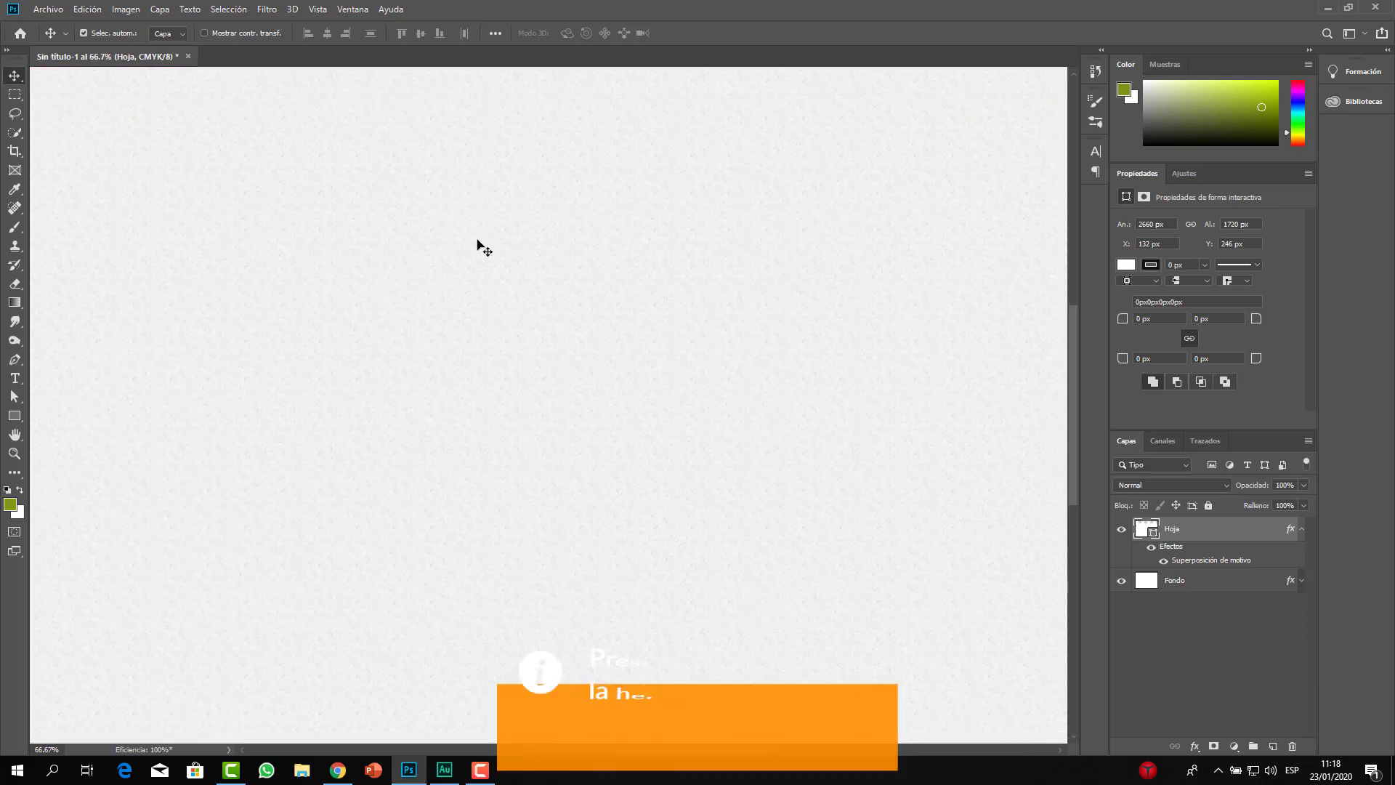
pyautogui.press('h')
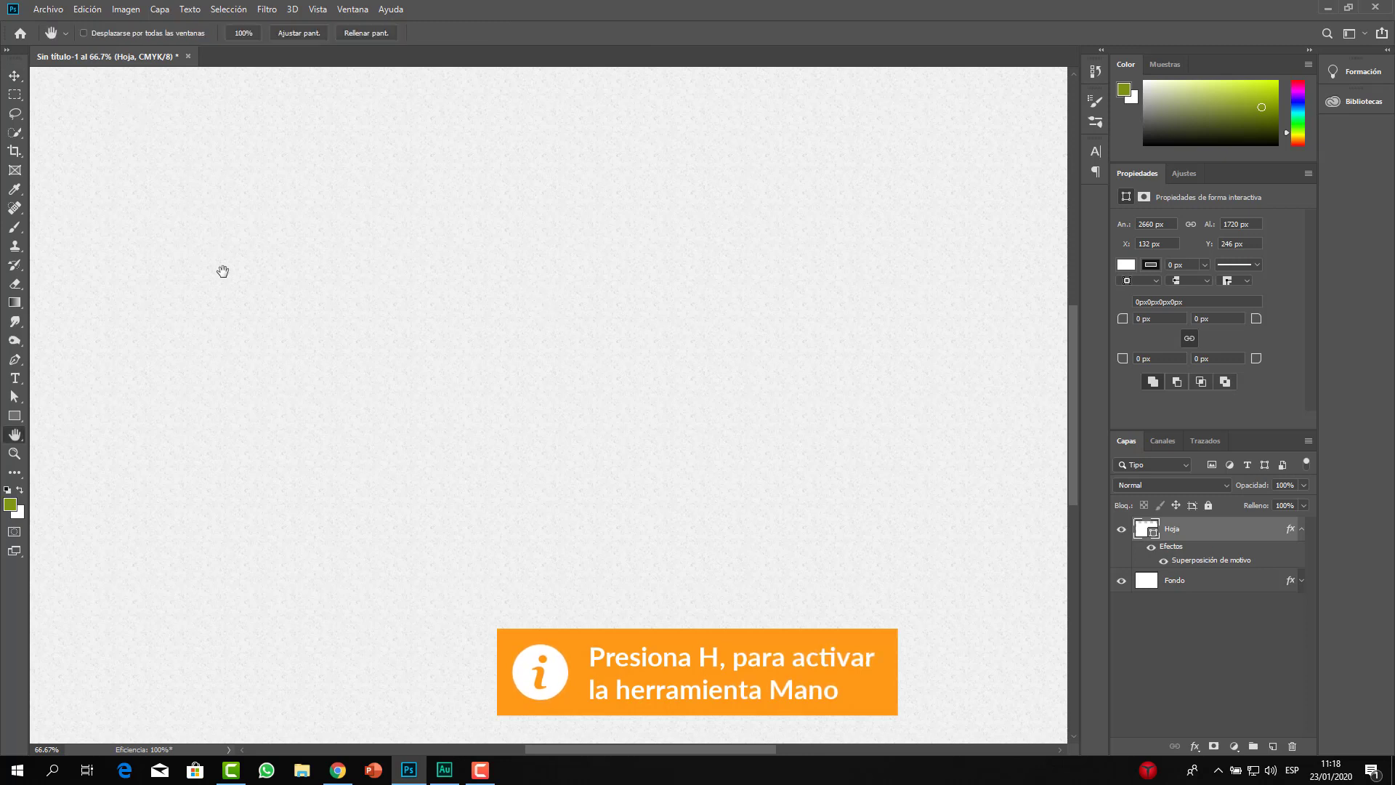
pyautogui.moveTo(495, 442)
pyautogui.mouseDown()
pyautogui.moveTo(645, 526)
pyautogui.moveTo(657, 576)
pyautogui.mouseUp()
pyautogui.moveTo(753, 408); pyautogui.dragTo(367, 436)
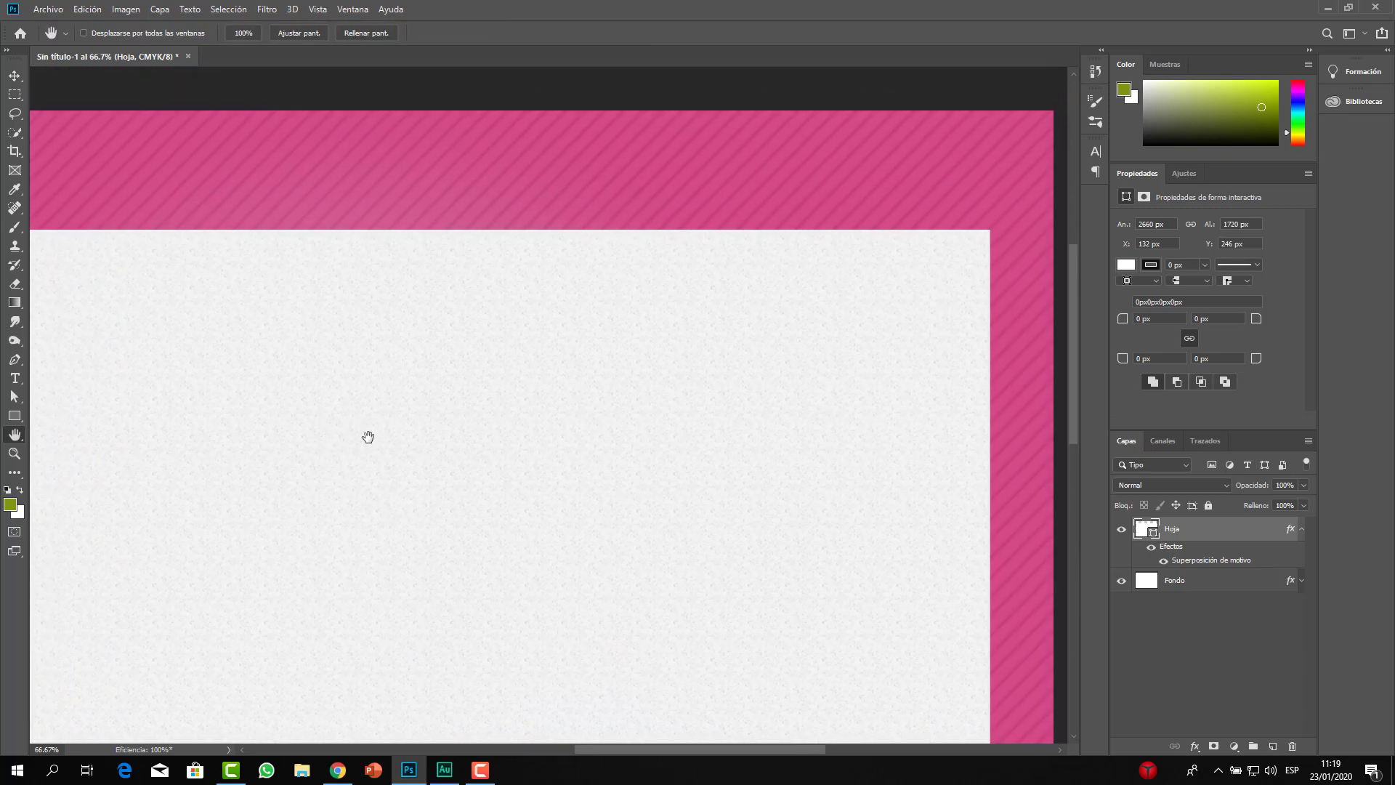
pyautogui.moveTo(813, 446)
pyautogui.mouseDown()
pyautogui.moveTo(729, 380)
pyautogui.moveTo(642, 414)
pyautogui.moveTo(636, 434)
pyautogui.mouseUp()
pyautogui.scroll(-5, 749, 403)
pyautogui.scroll(-2, 760, 414)
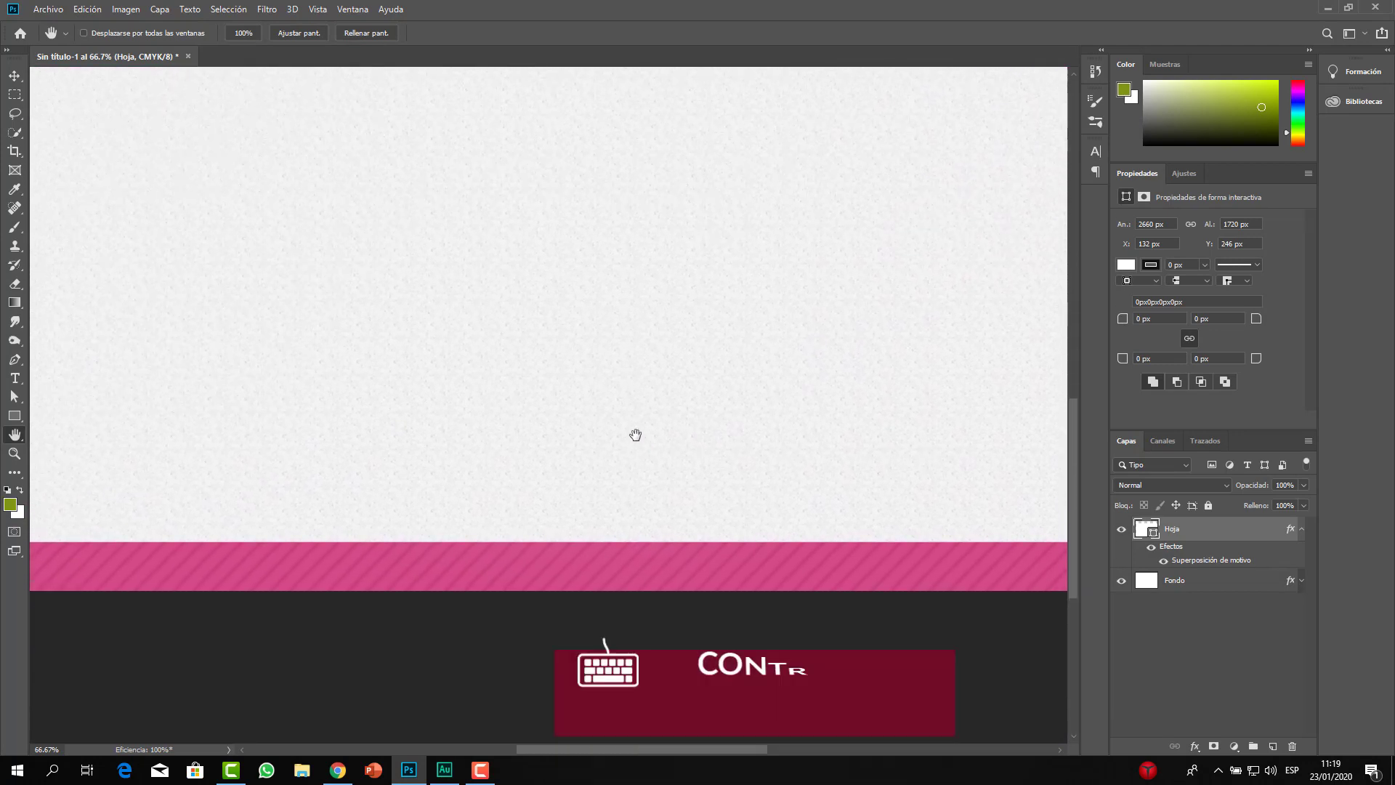
pyautogui.hotkey('ctrl', '-')
pyautogui.hotkey('ctrl', '-')
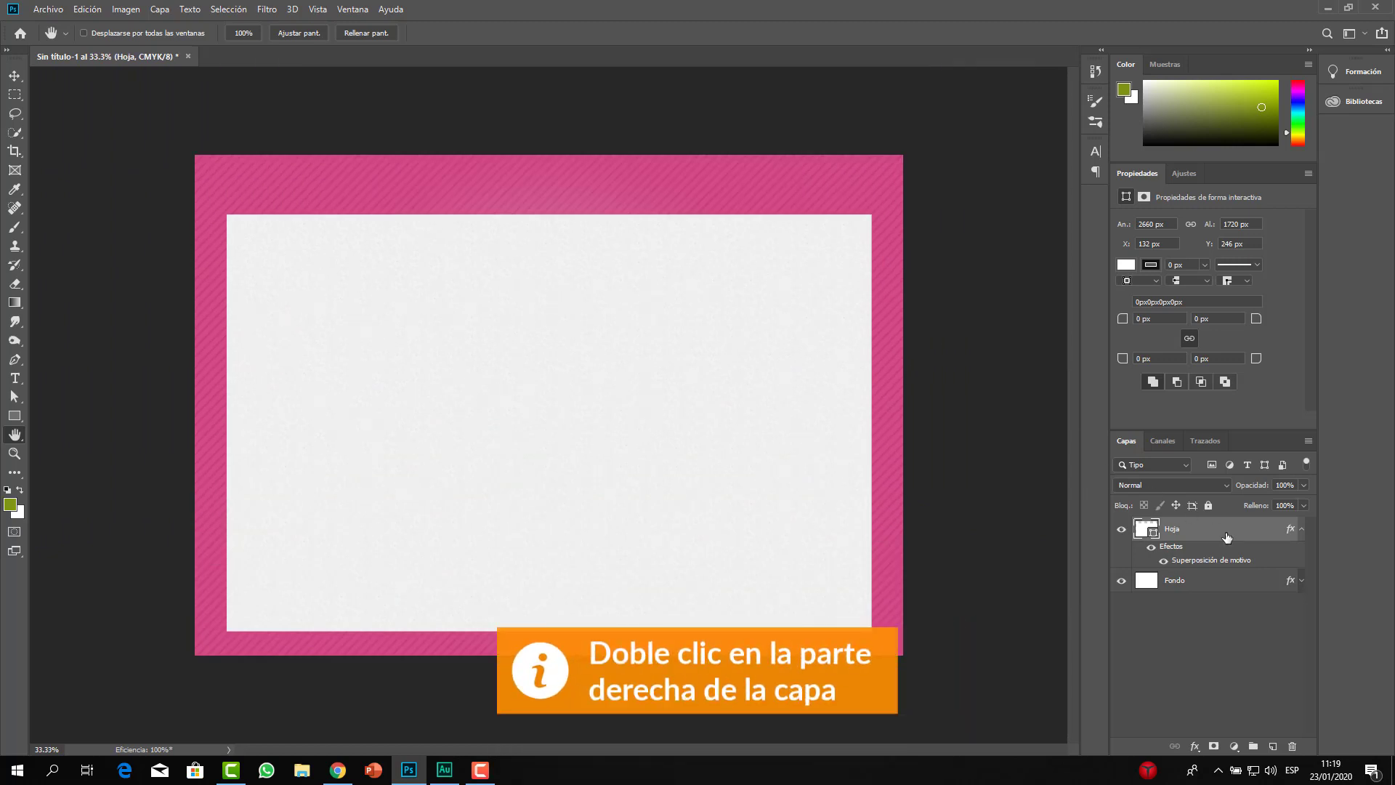
# - Add a 060607 drop shadow to Hoja at 50% opacity, 0 px distance, 90 px size
pyautogui.doubleClick(1227, 537)
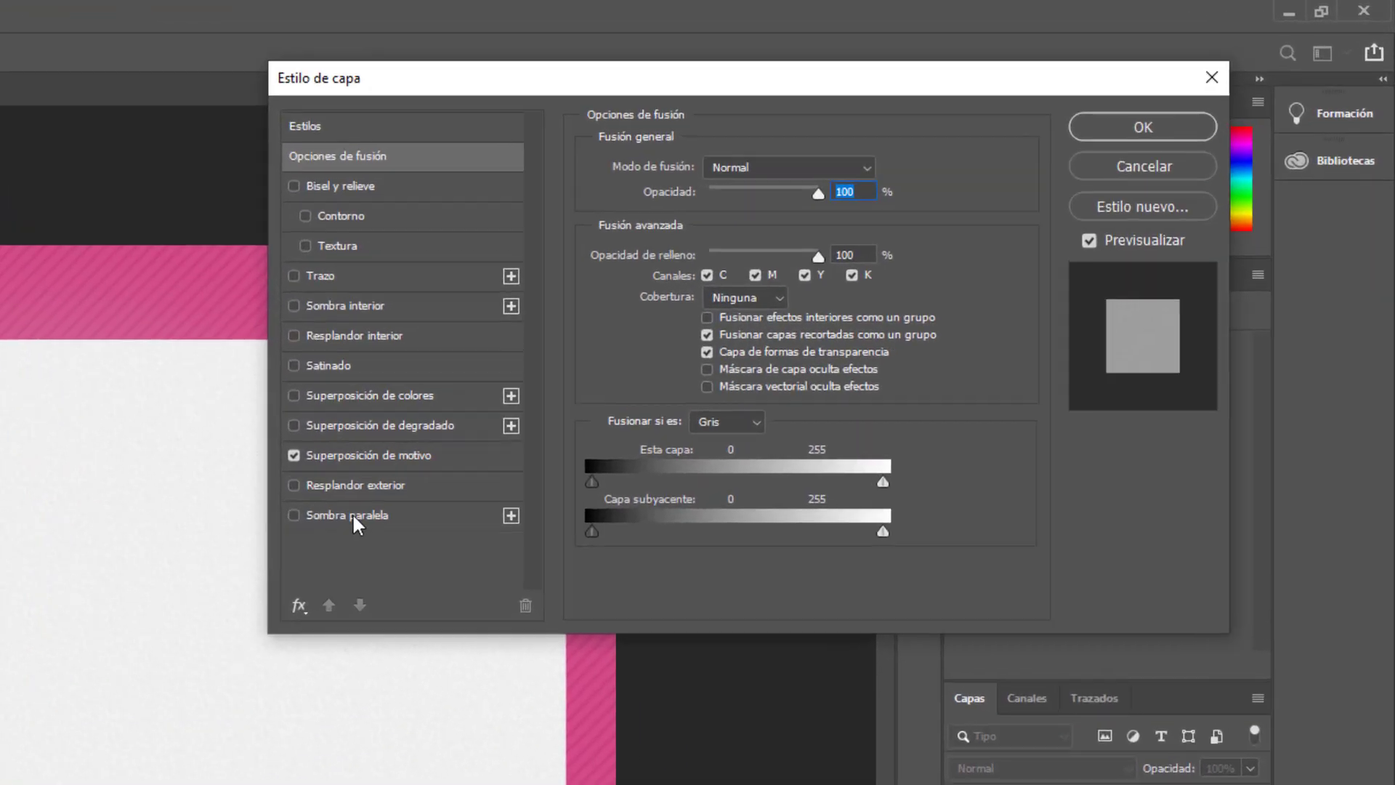
pyautogui.click(352, 513)
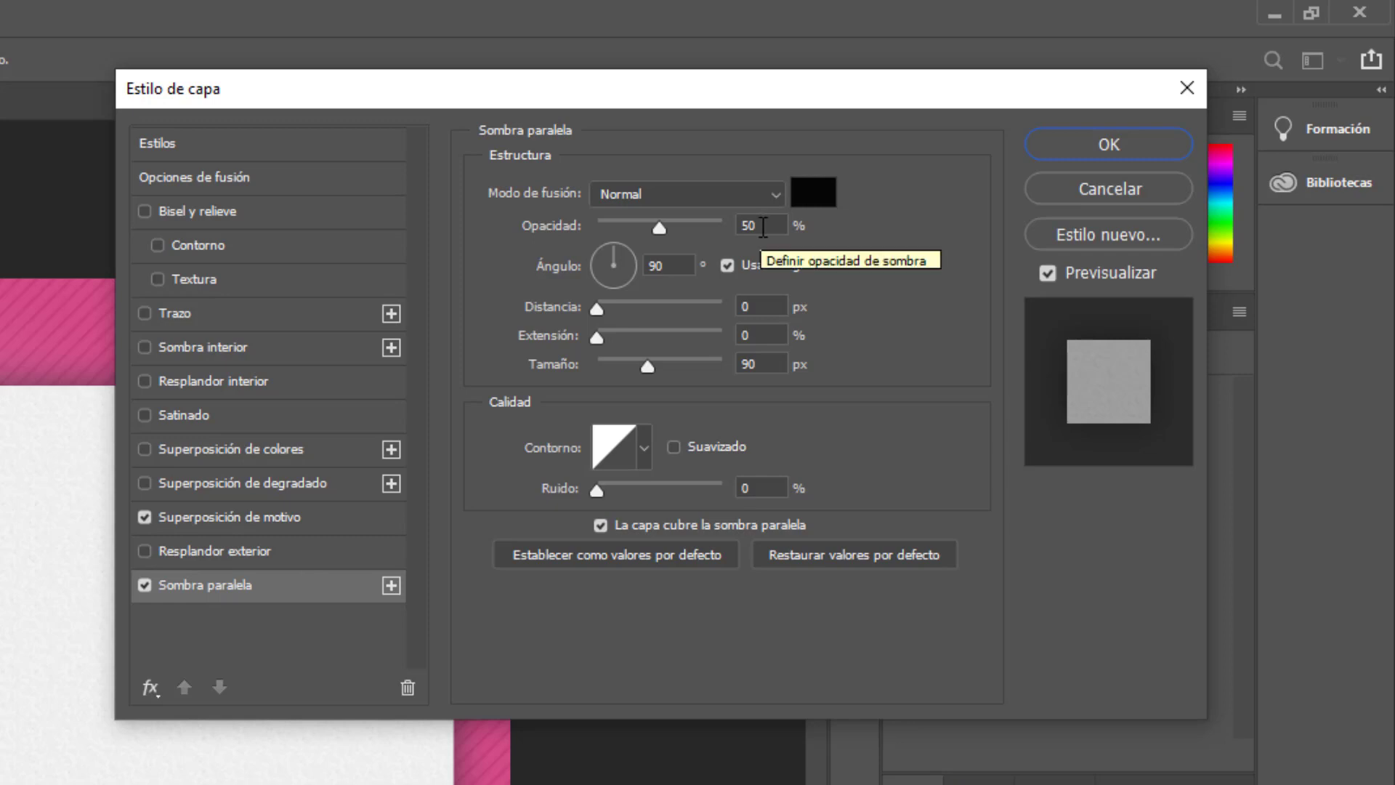
pyautogui.moveTo(763, 227); pyautogui.dragTo(711, 234)
pyautogui.click(811, 204)
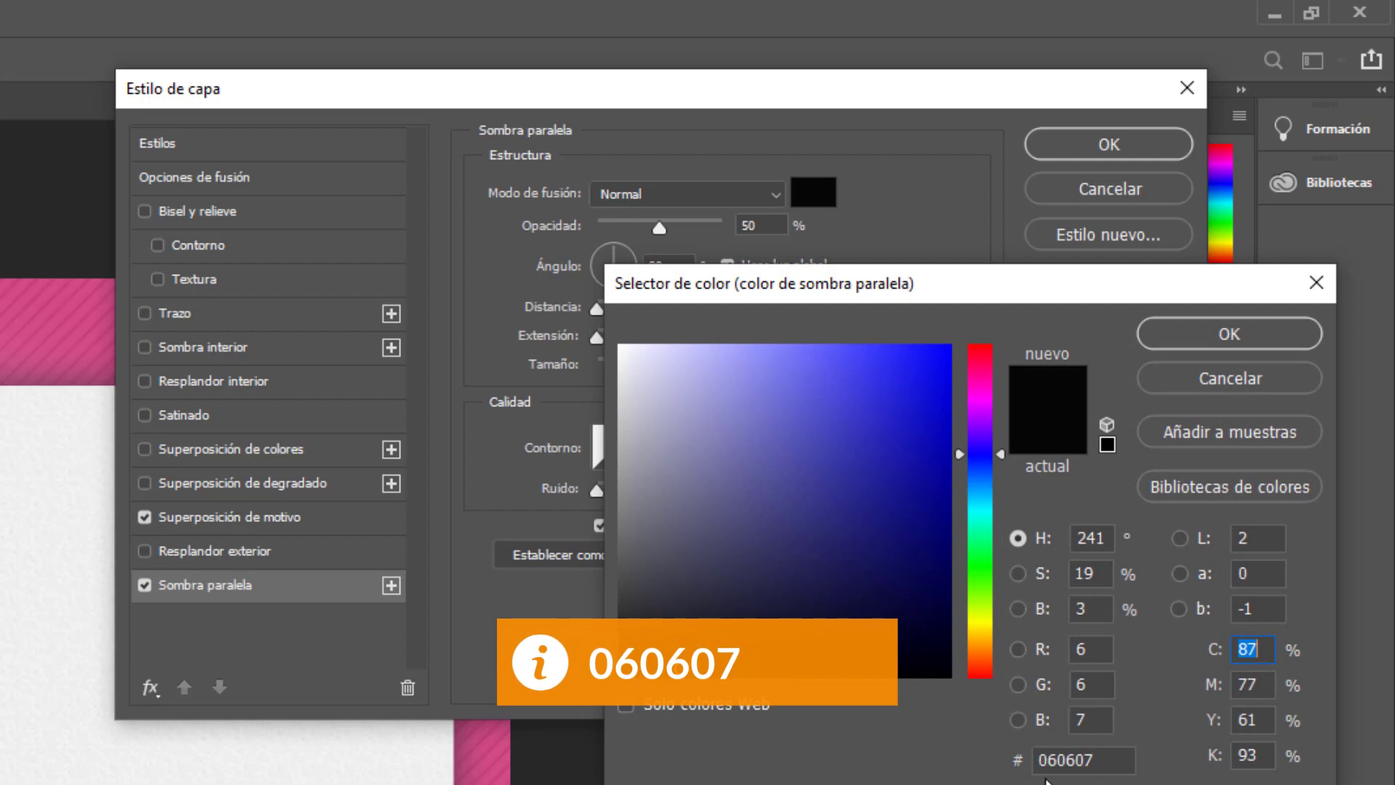
pyautogui.click(1197, 332)
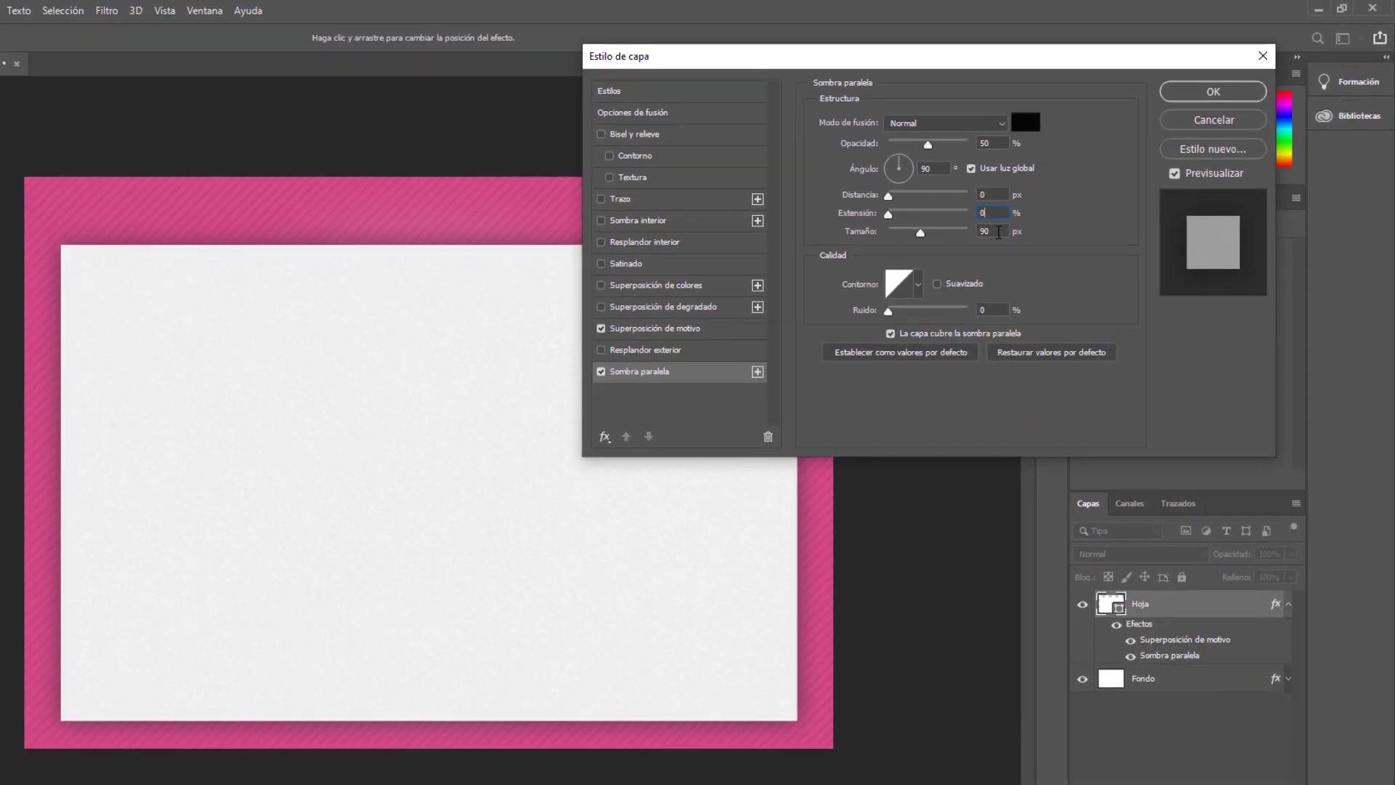
pyautogui.moveTo(891, 194)
pyautogui.mouseDown()
pyautogui.moveTo(934, 196)
pyautogui.moveTo(821, 211)
pyautogui.mouseUp()
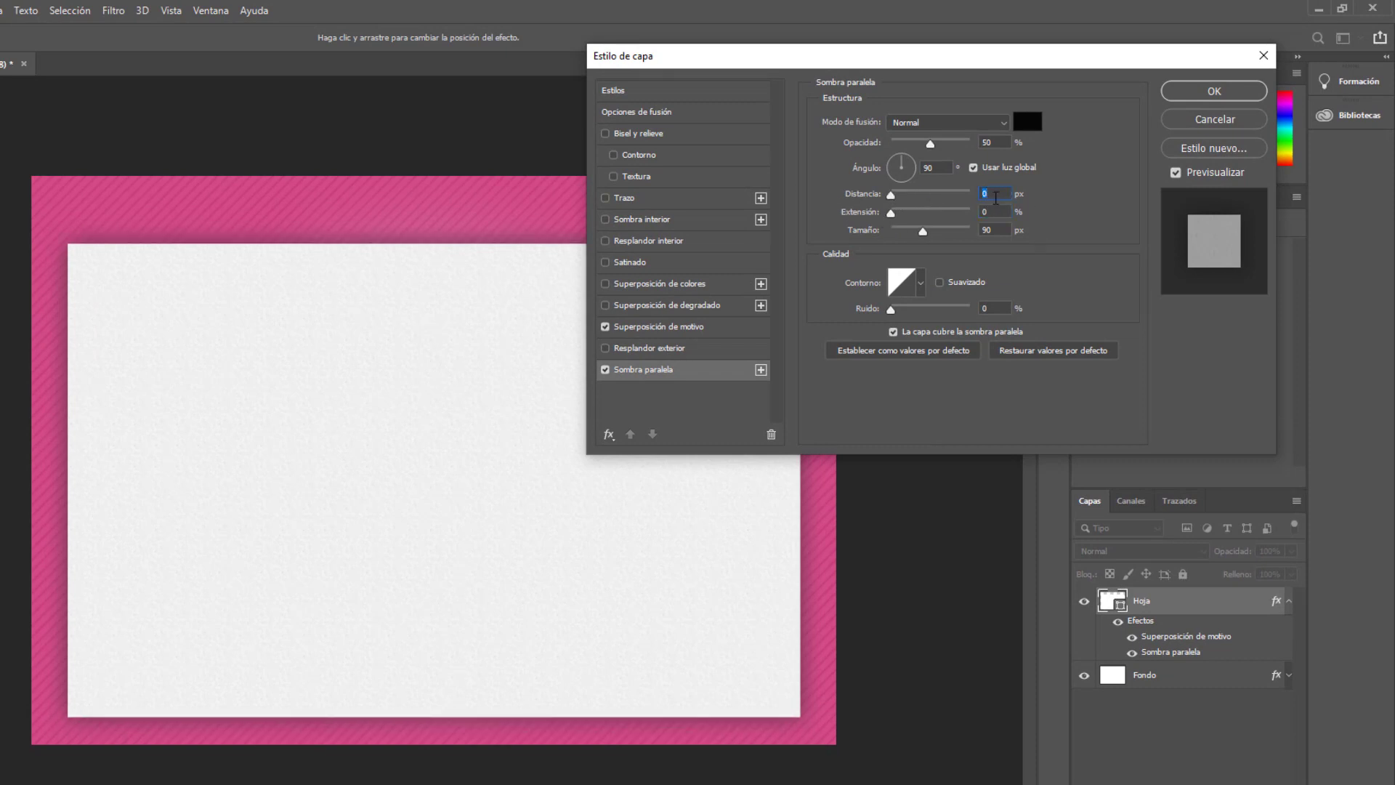
pyautogui.click(1214, 90)
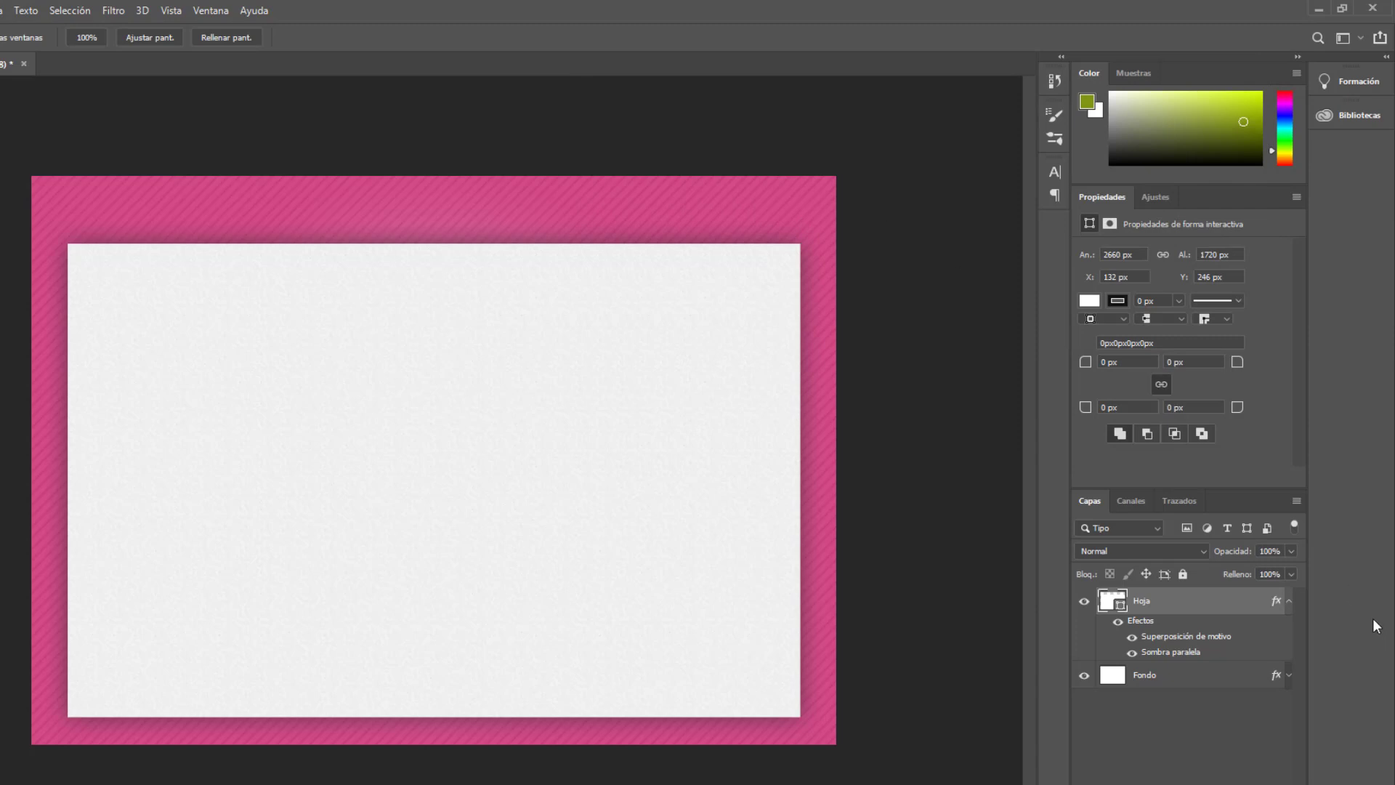
# - Collapse Hoja's effects list, then search CleanPNG for 'birthday' and browse to the second results page
pyautogui.click(1290, 602)
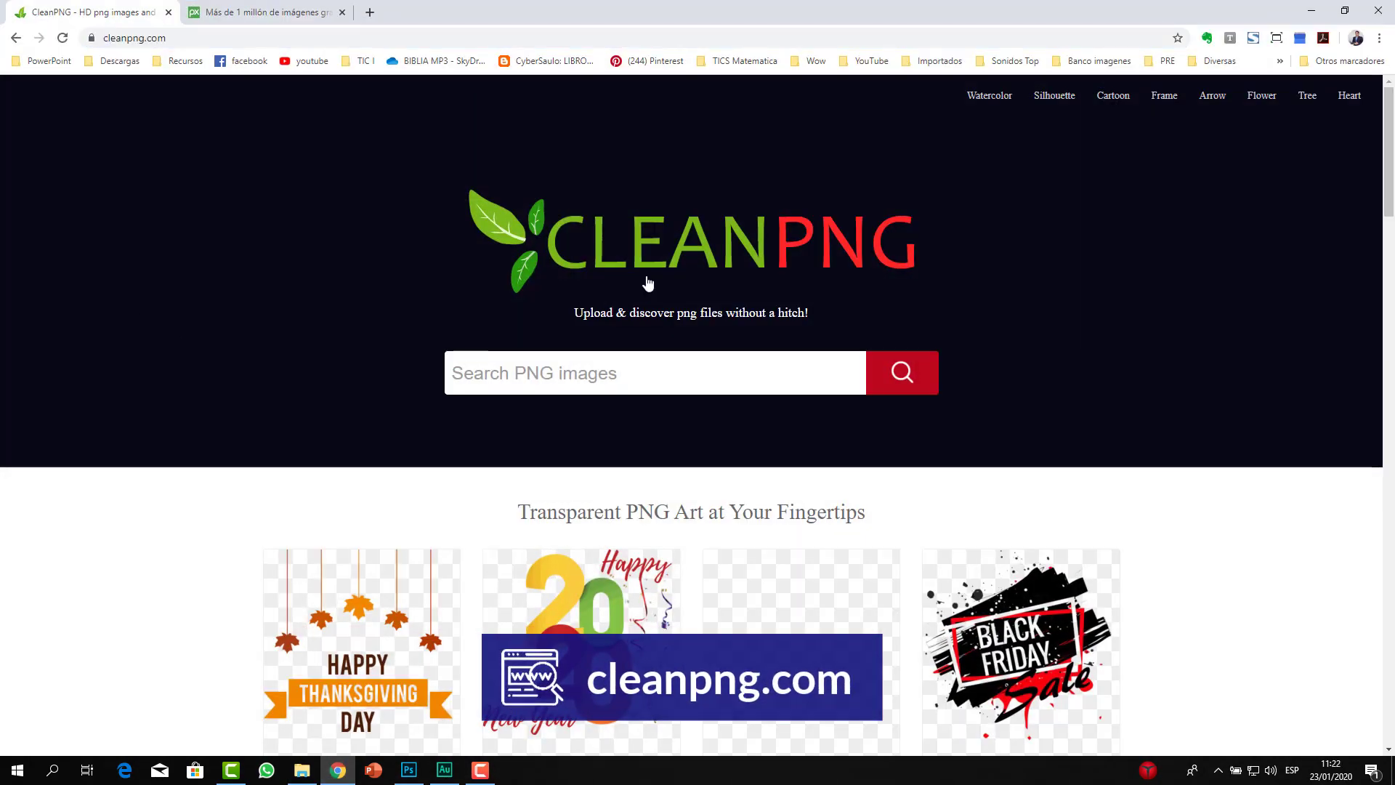
pyautogui.click(689, 371)
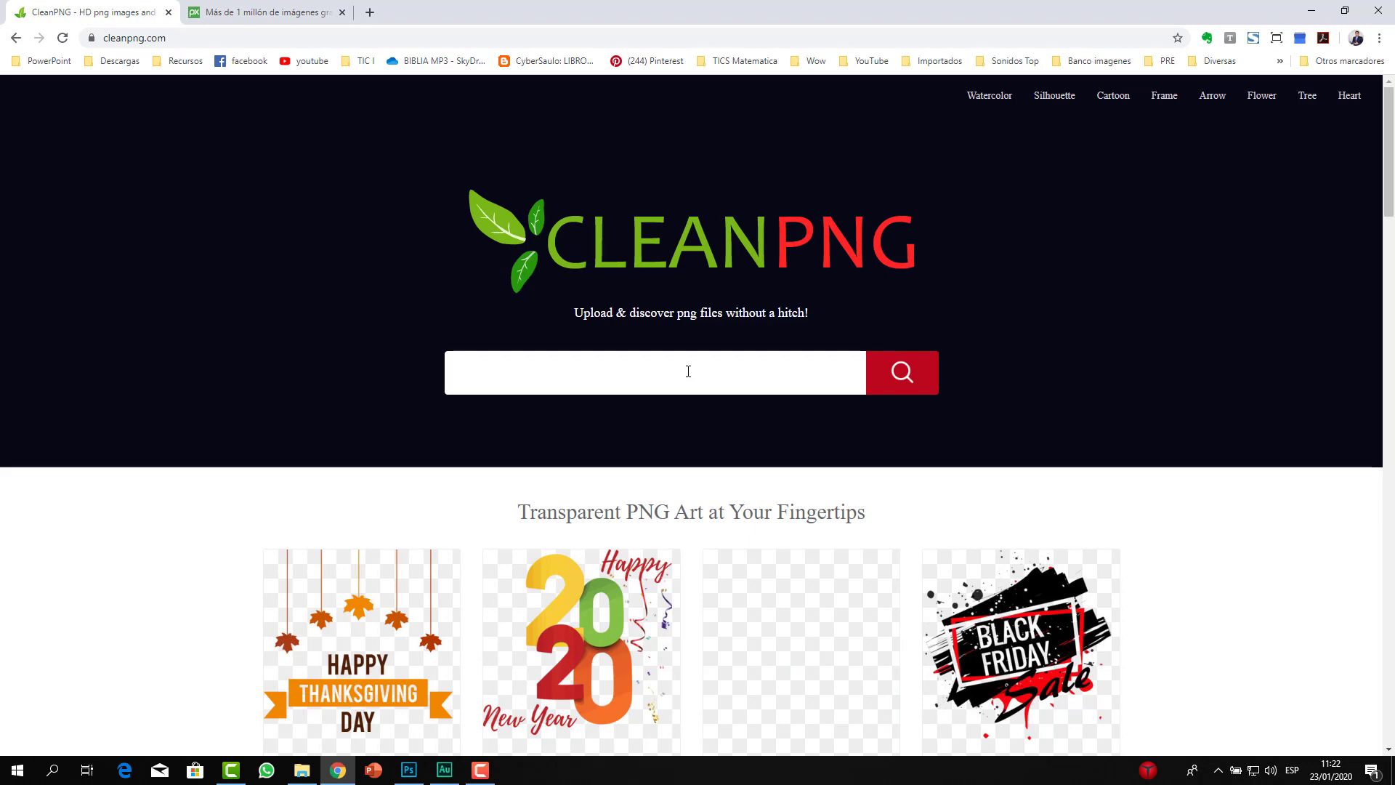
pyautogui.write('bi')
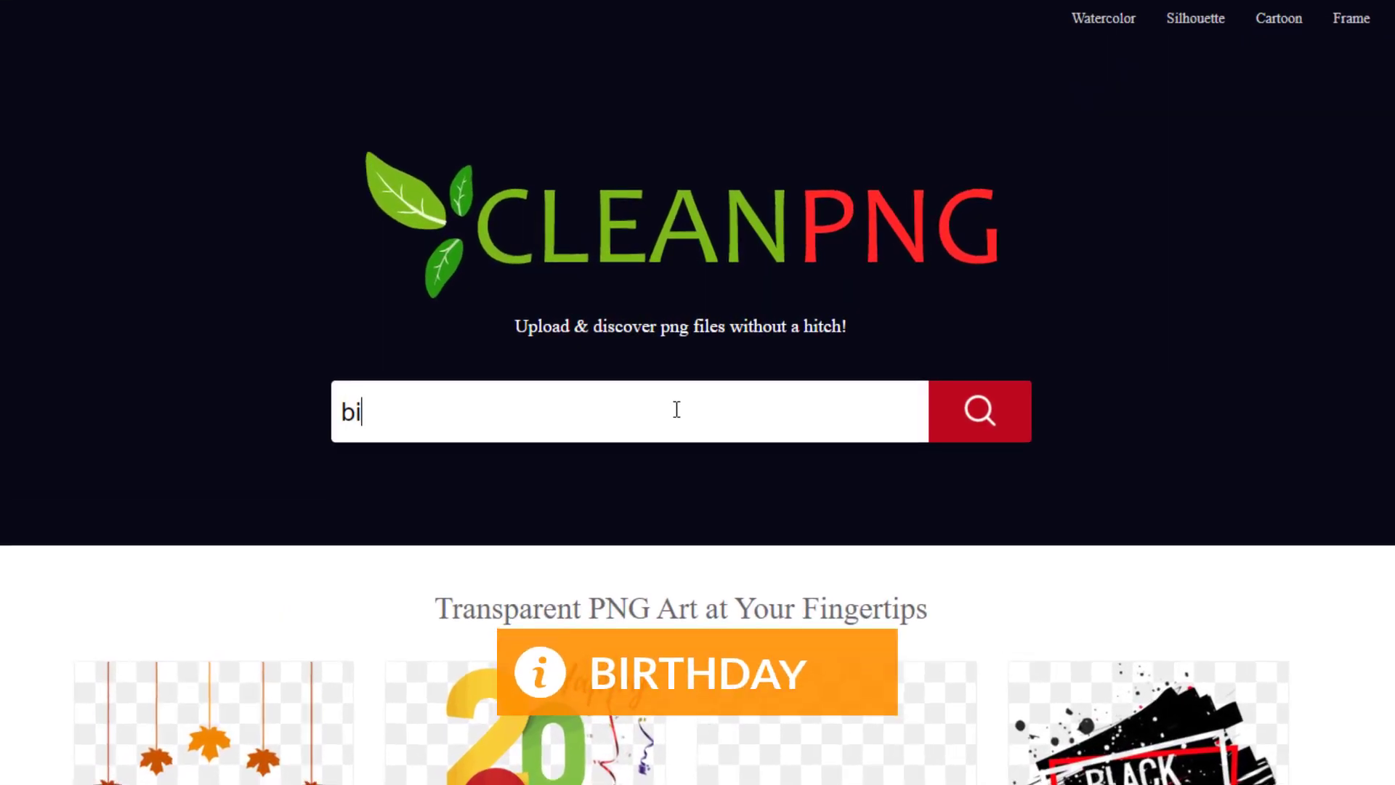
pyautogui.write('rthday')
pyautogui.press('Return')
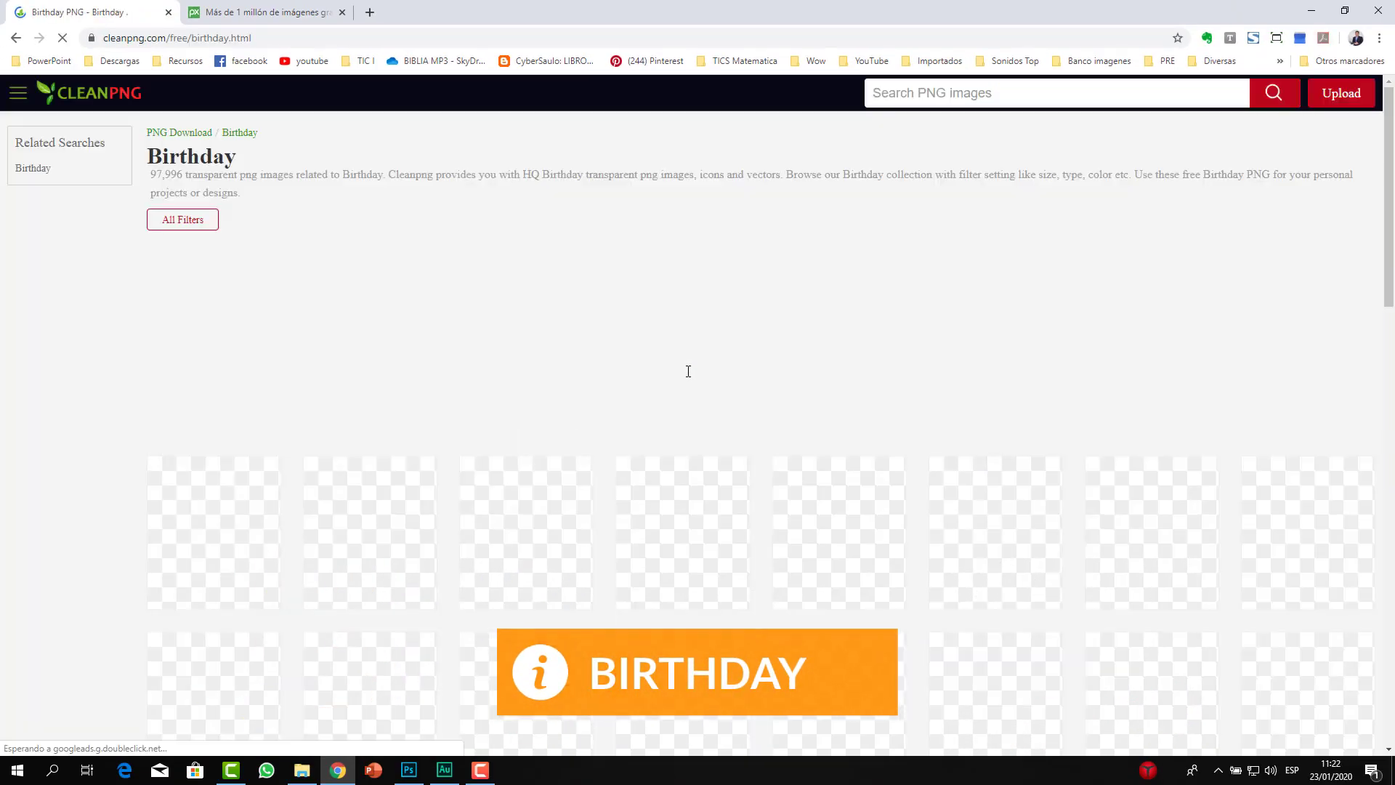
pyautogui.scroll(-3, 85, 508)
pyautogui.scroll(-2, 85, 508)
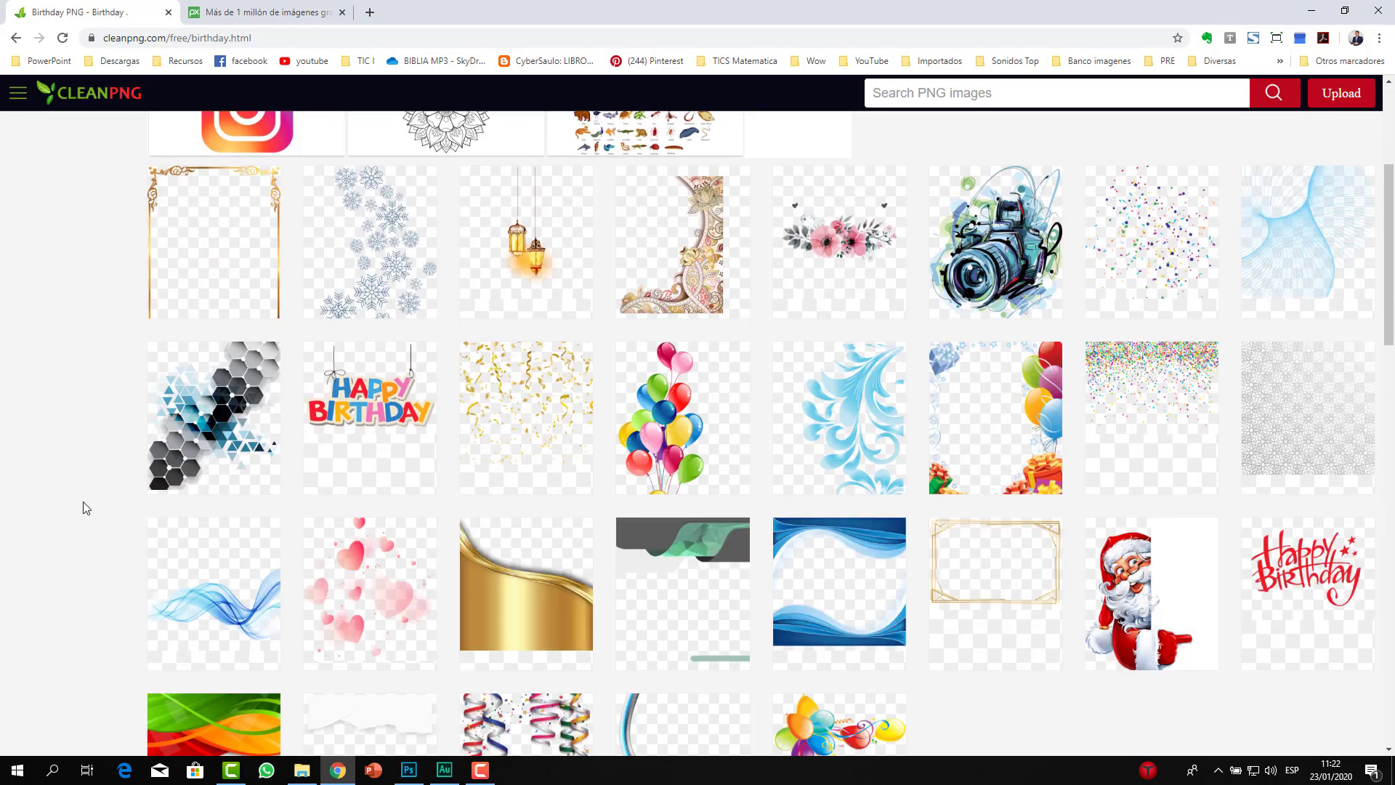
pyautogui.scroll(-4, 85, 504)
pyautogui.click(614, 581)
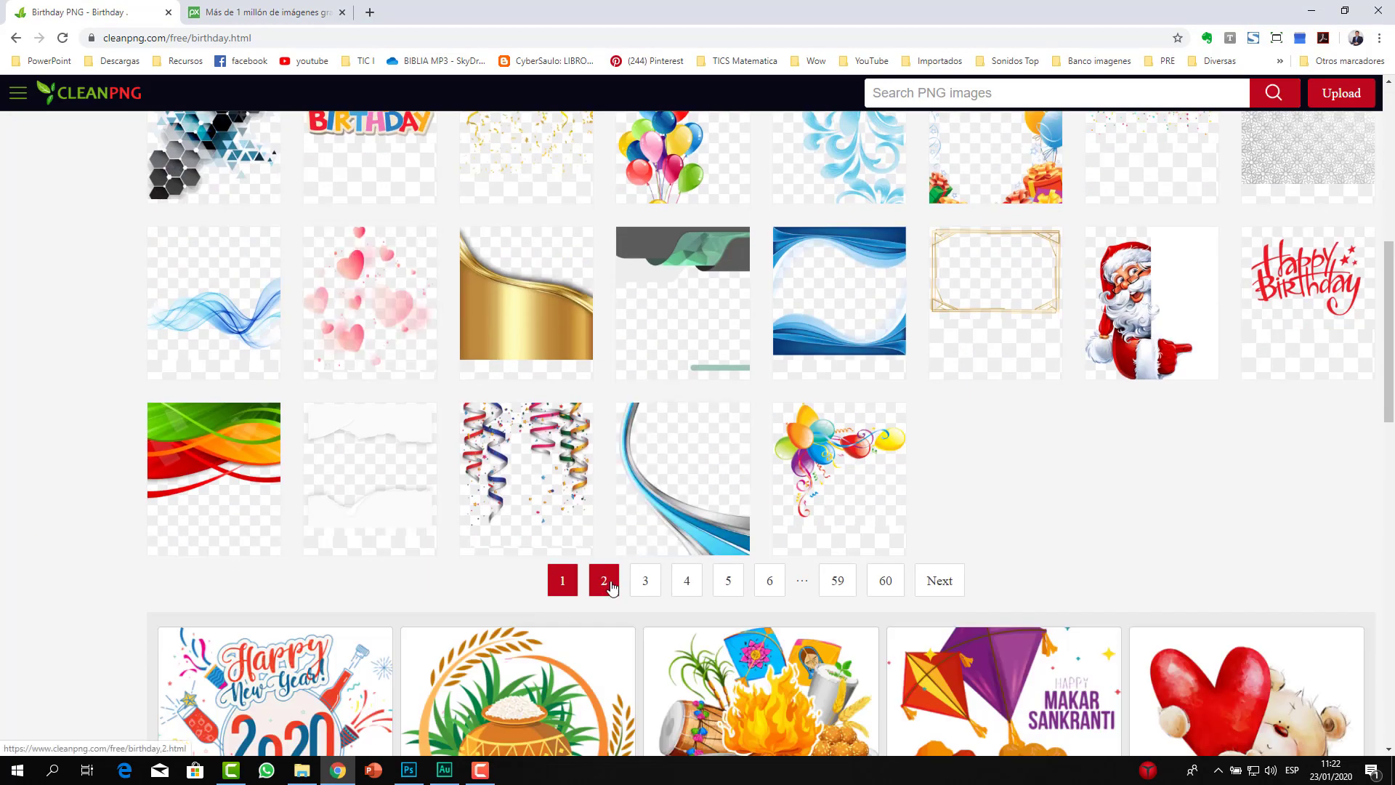
pyautogui.scroll(-1, 59, 472)
pyautogui.scroll(-3, 67, 479)
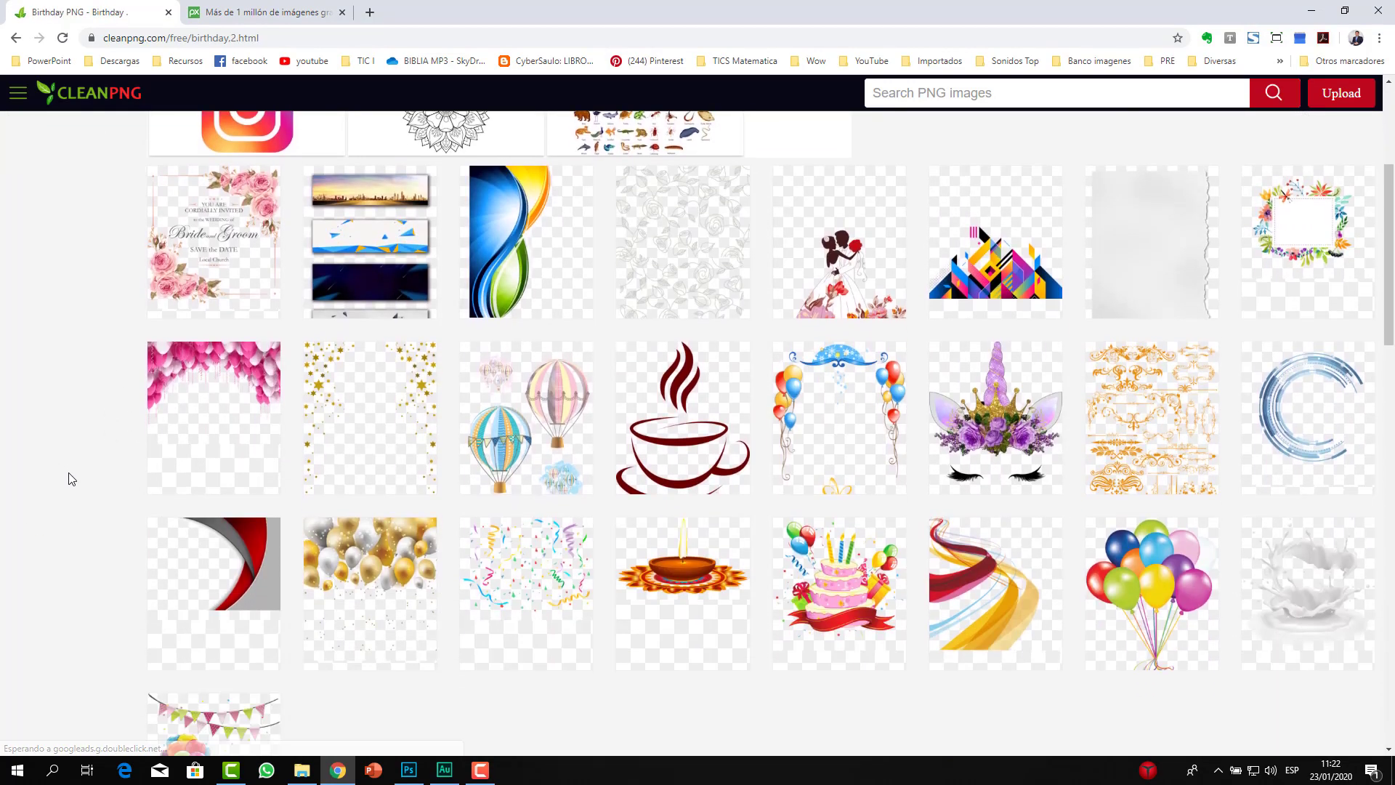
# - Open the pink balloons image page and download the balloons PNG
pyautogui.click(207, 432)
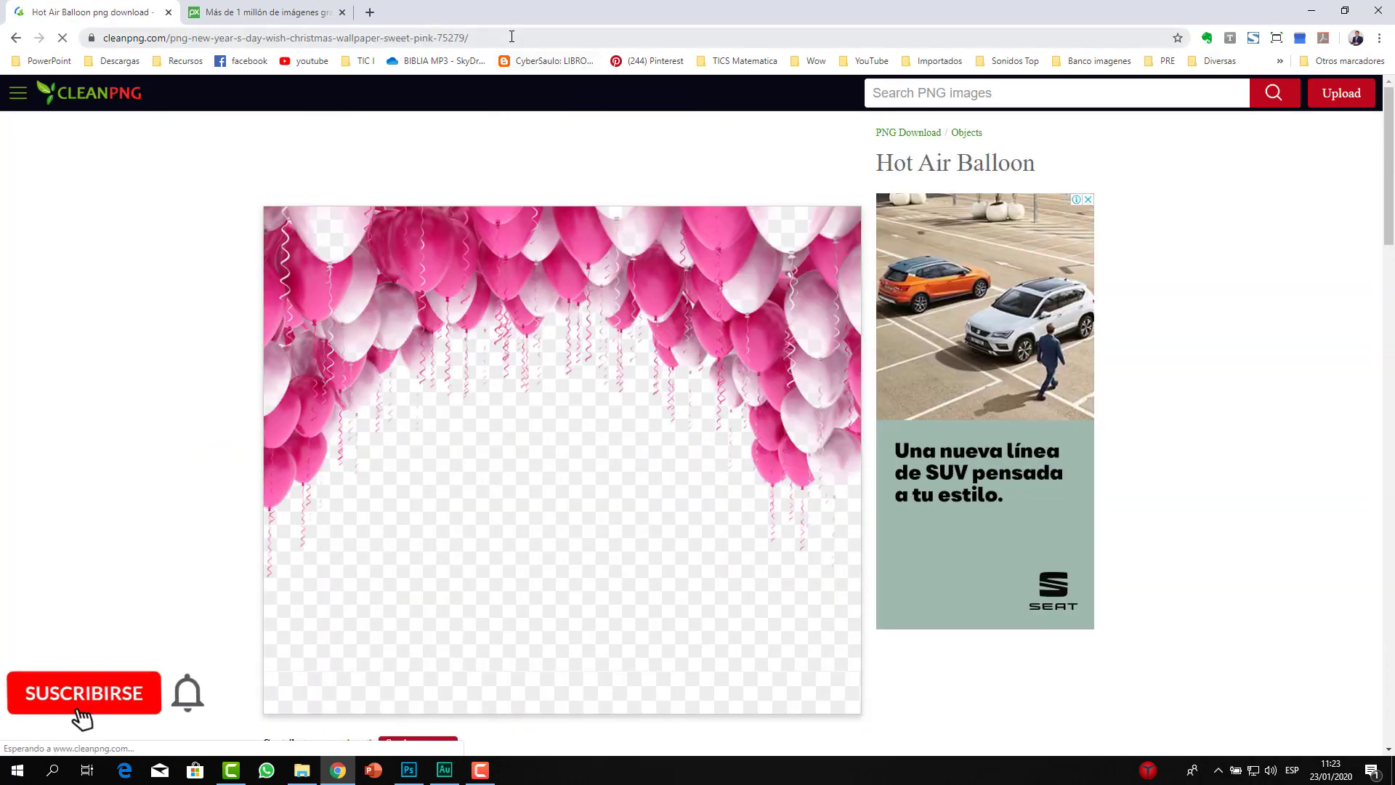
pyautogui.hotkey('ctrl', 'l')
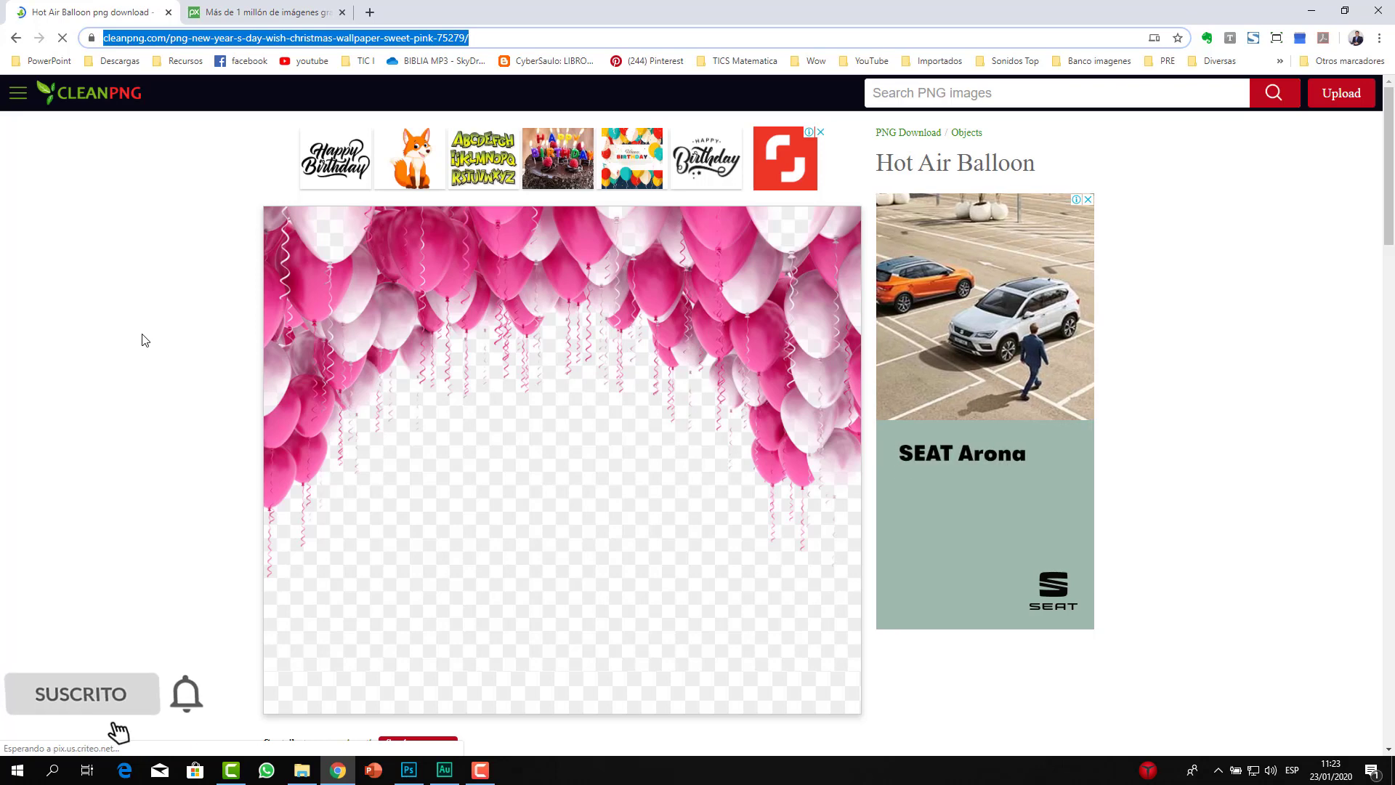
pyautogui.scroll(-2, 140, 337)
pyautogui.scroll(-2, 607, 354)
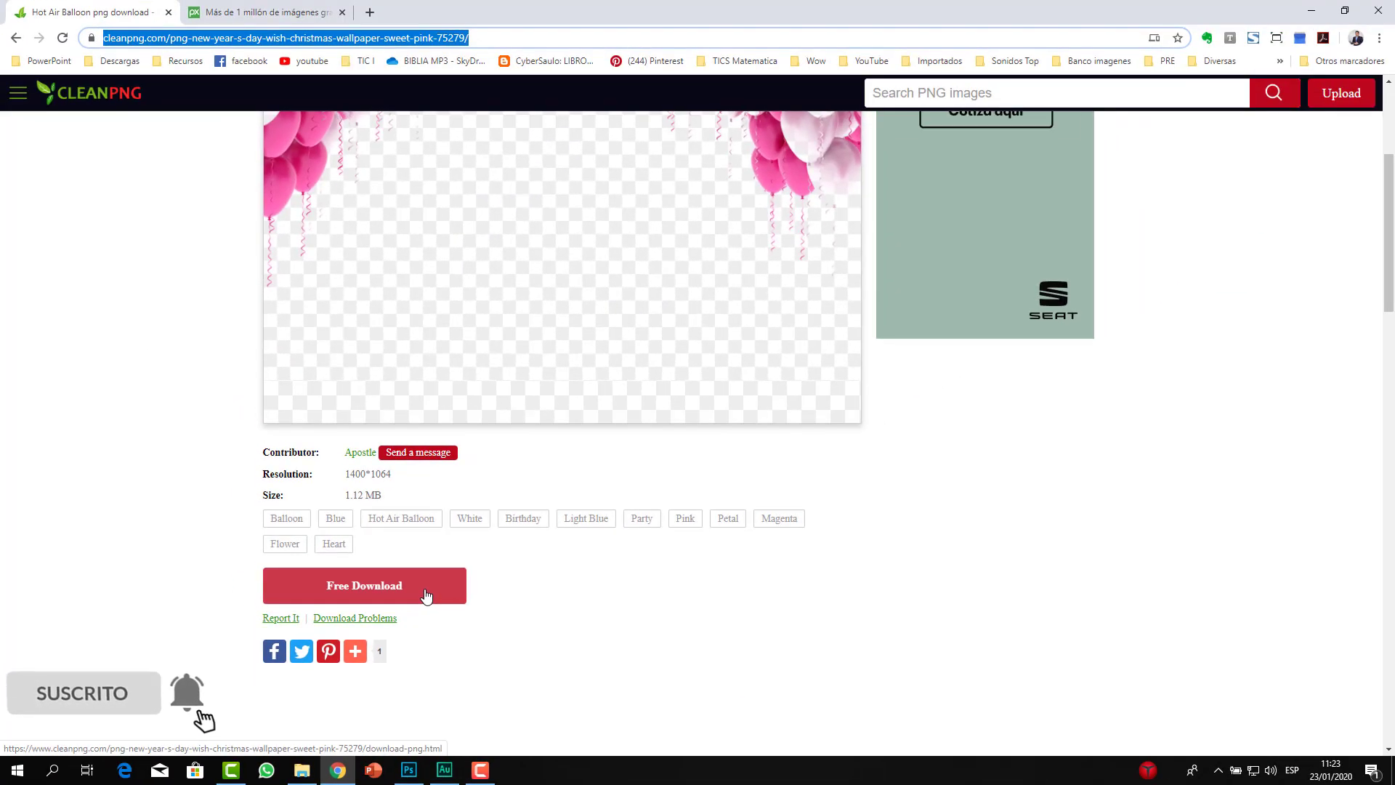
pyautogui.click(425, 596)
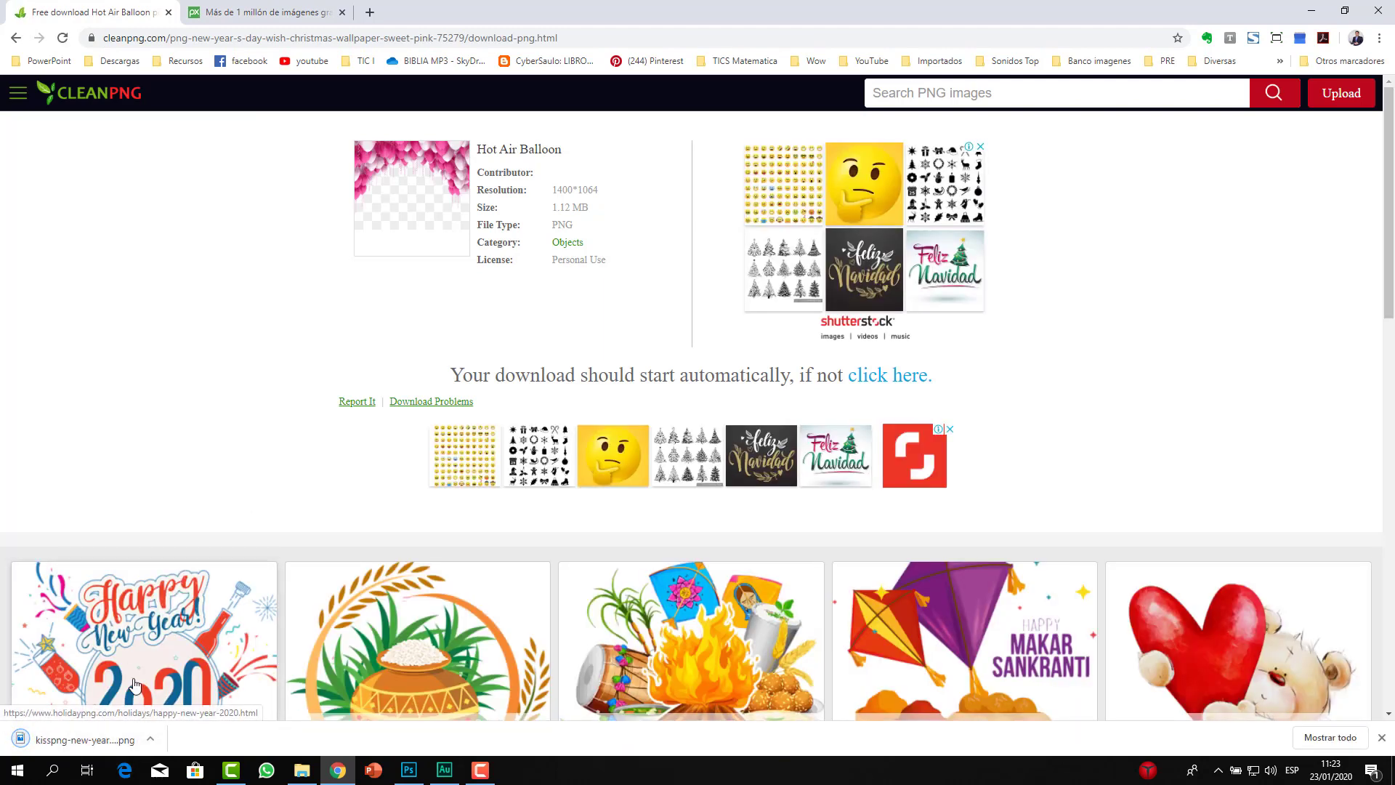
# - Search for 'rosas', open the floral rose wreath result, and return to Photoshop
pyautogui.click(996, 95)
pyautogui.write('rosaas')
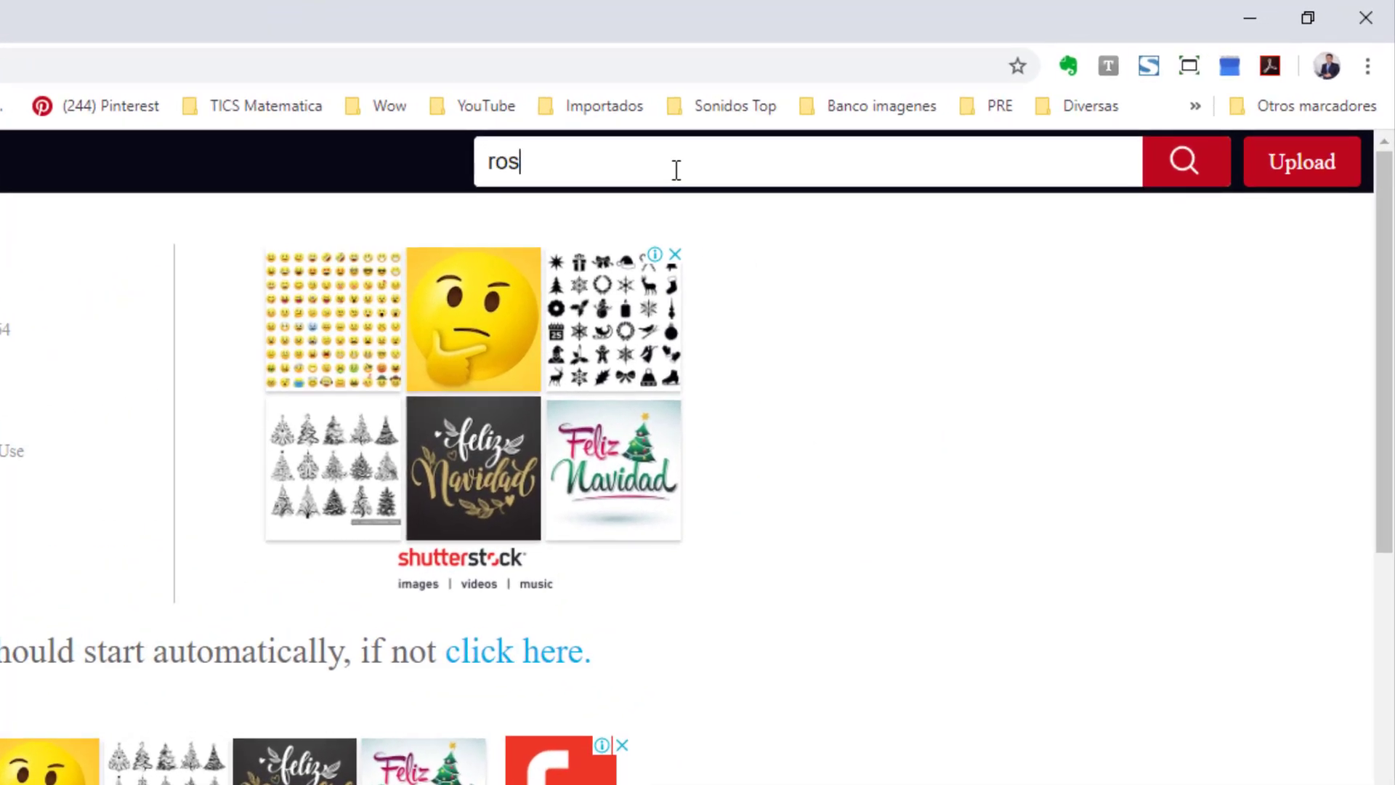
pyautogui.press('Return')
pyautogui.scroll(-2, 523, 341)
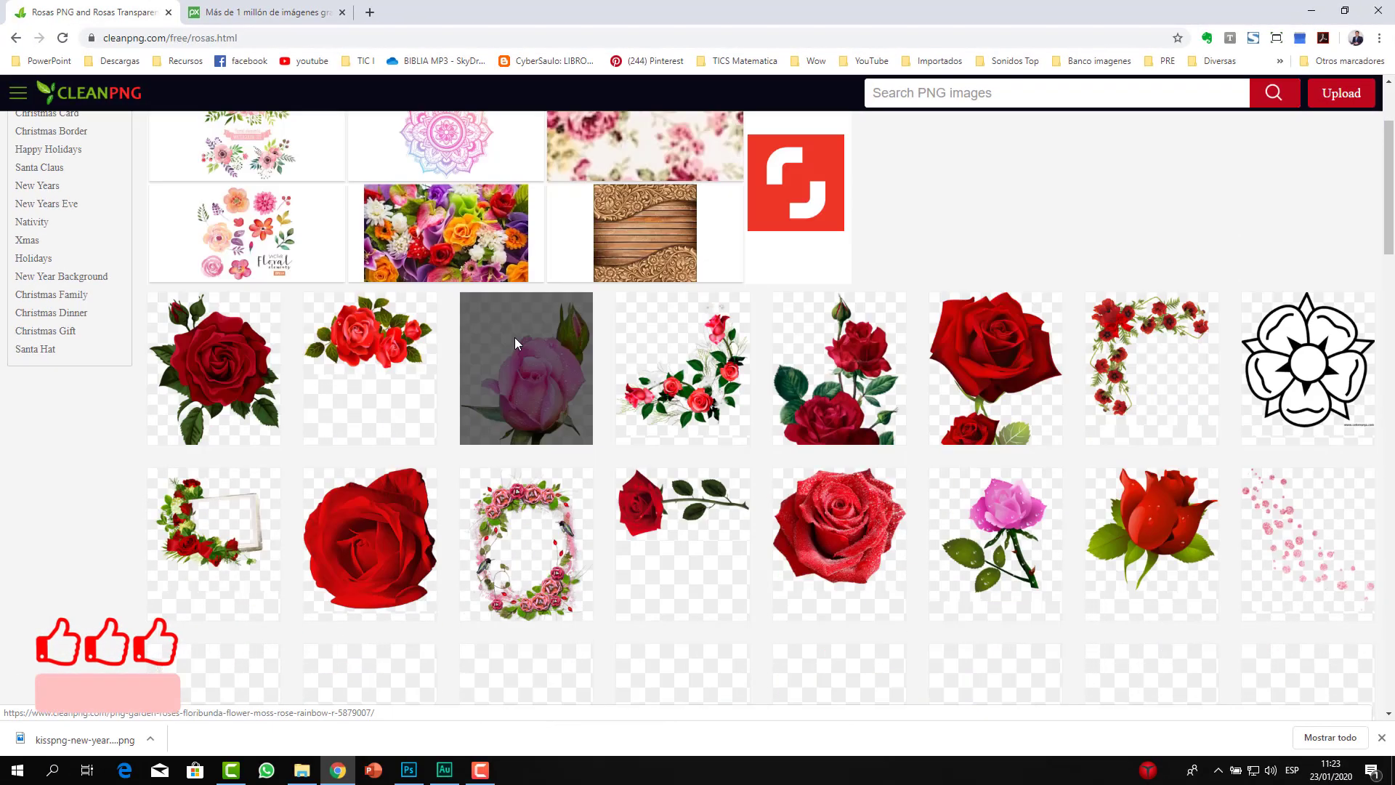
pyautogui.scroll(-3, 541, 354)
pyautogui.click(541, 354)
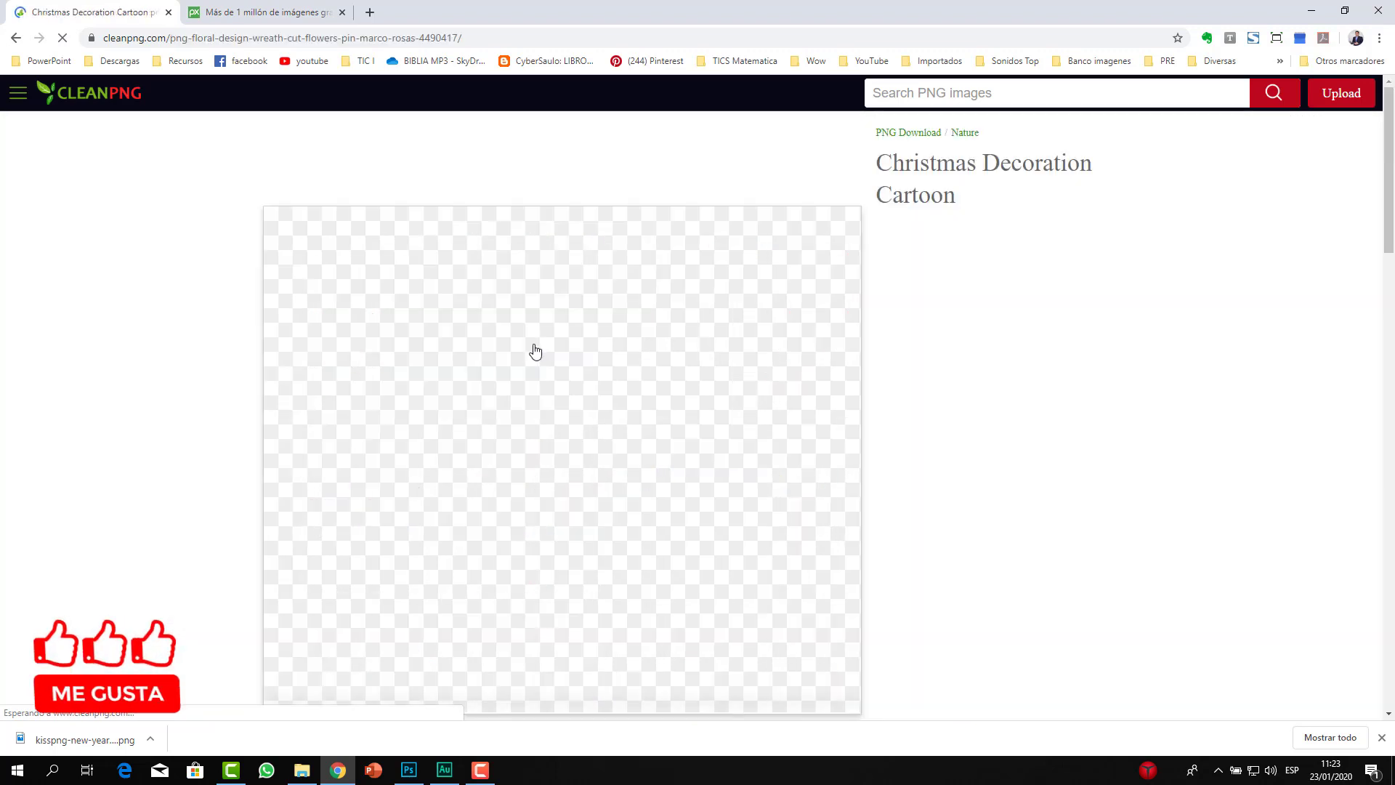
pyautogui.scroll(-1, 181, 395)
pyautogui.scroll(-4, 181, 396)
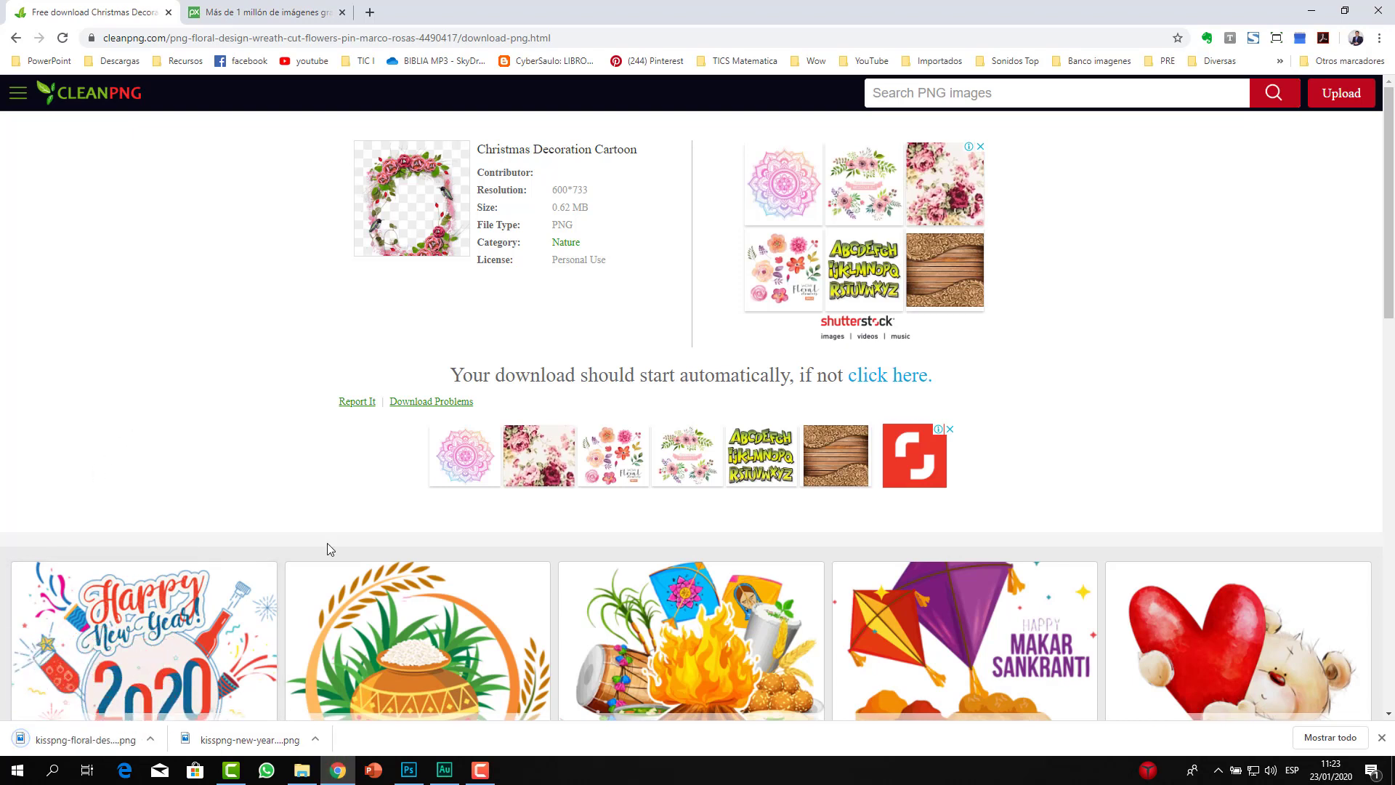
pyautogui.click(409, 772)
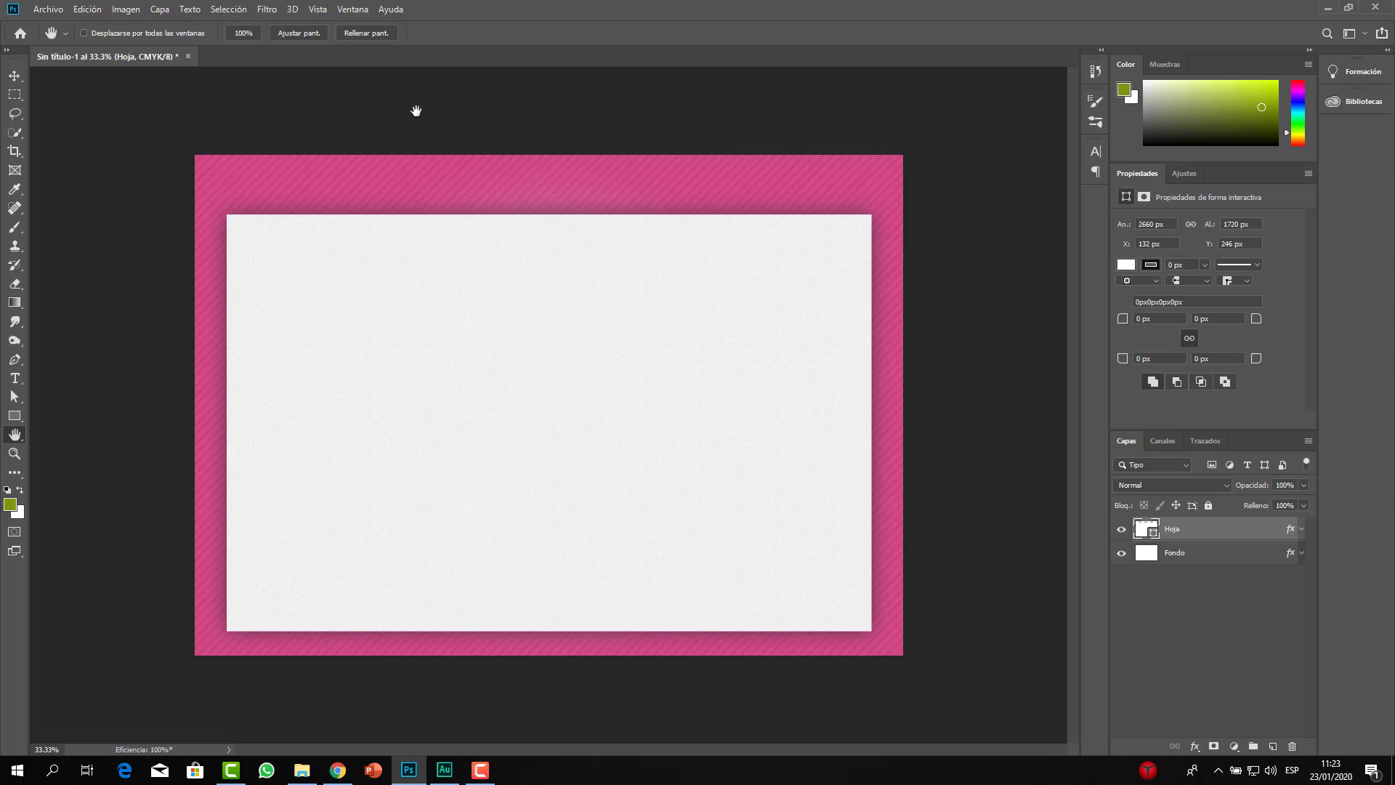
# - Open the downloaded kisspng pink balloons PNG as its own Photoshop document
pyautogui.hotkey('ctrl', 'o')
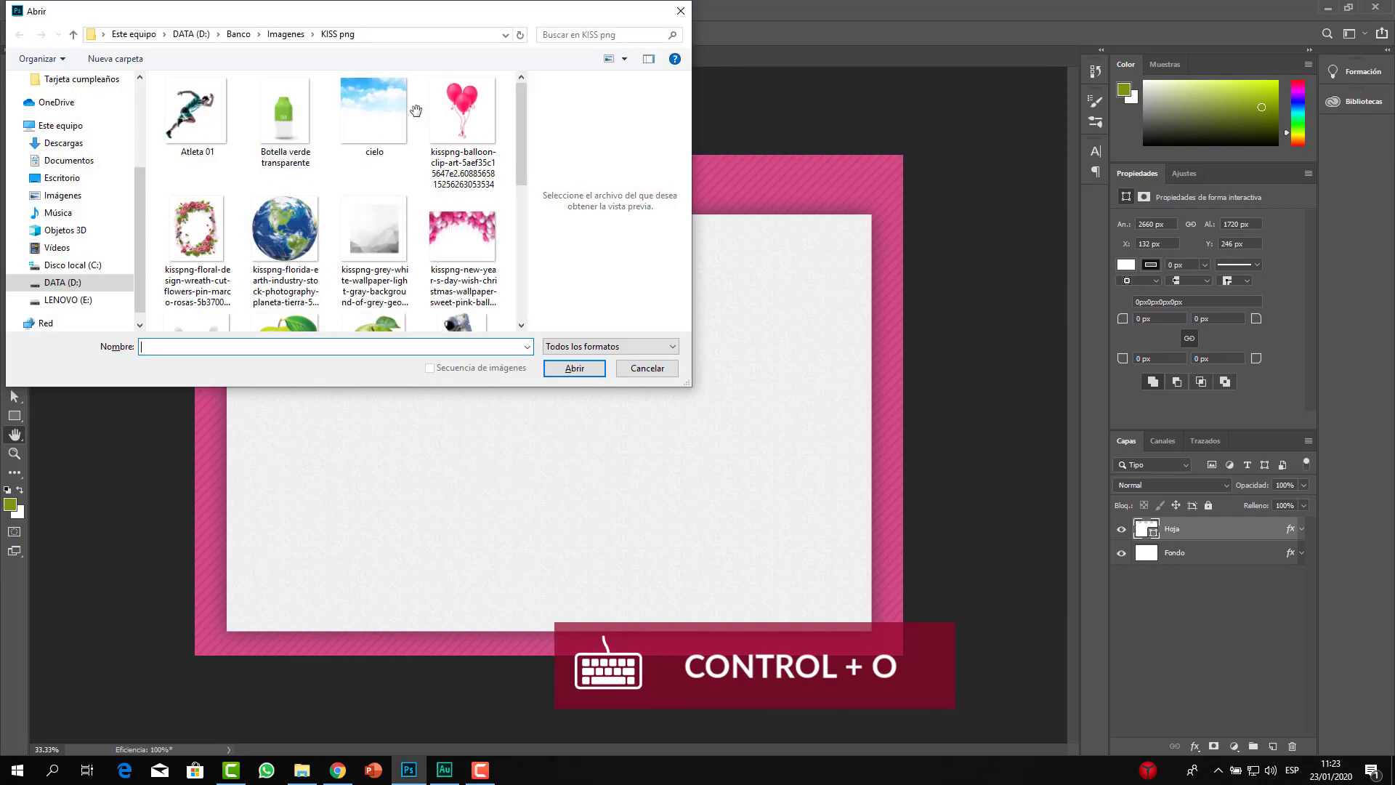
pyautogui.press('Escape')
pyautogui.click(57, 9)
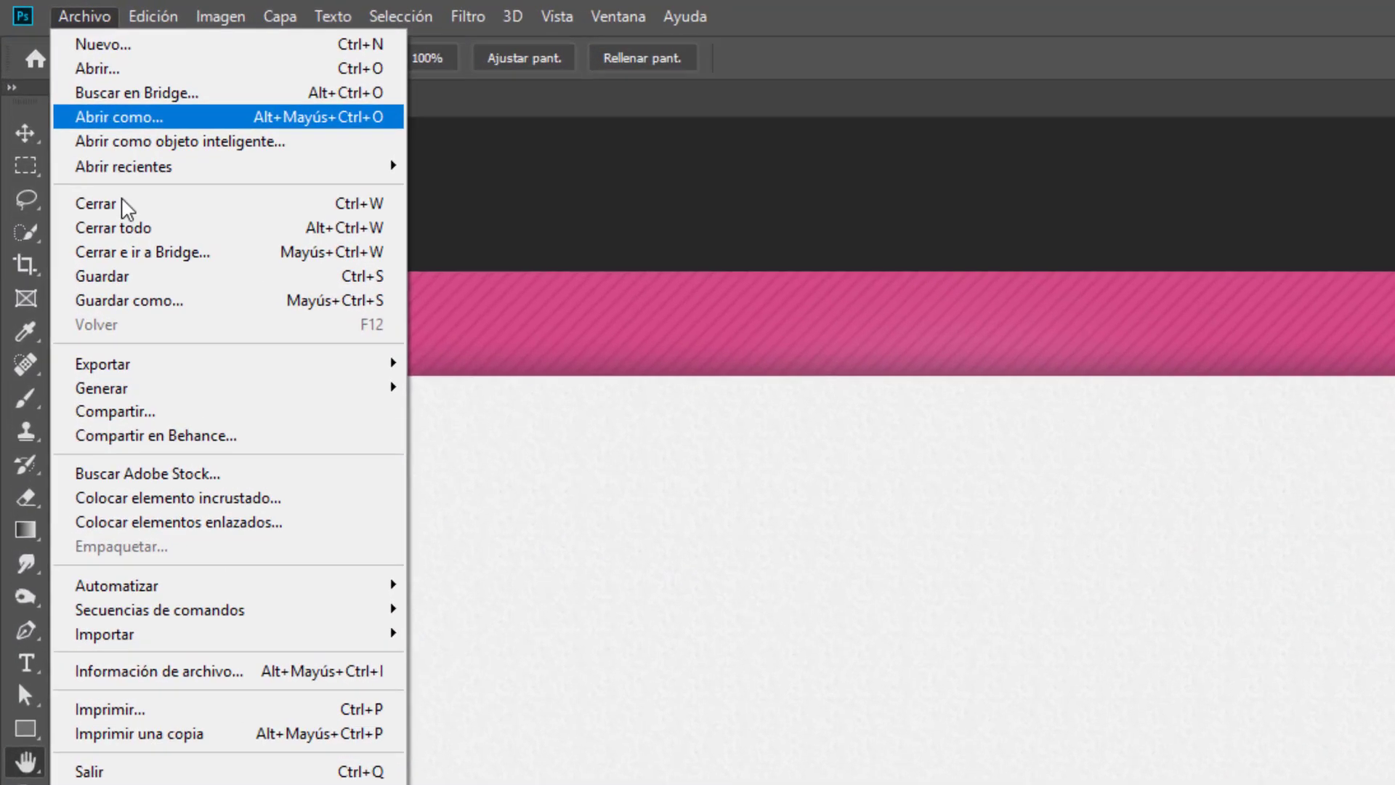
pyautogui.click(59, 41)
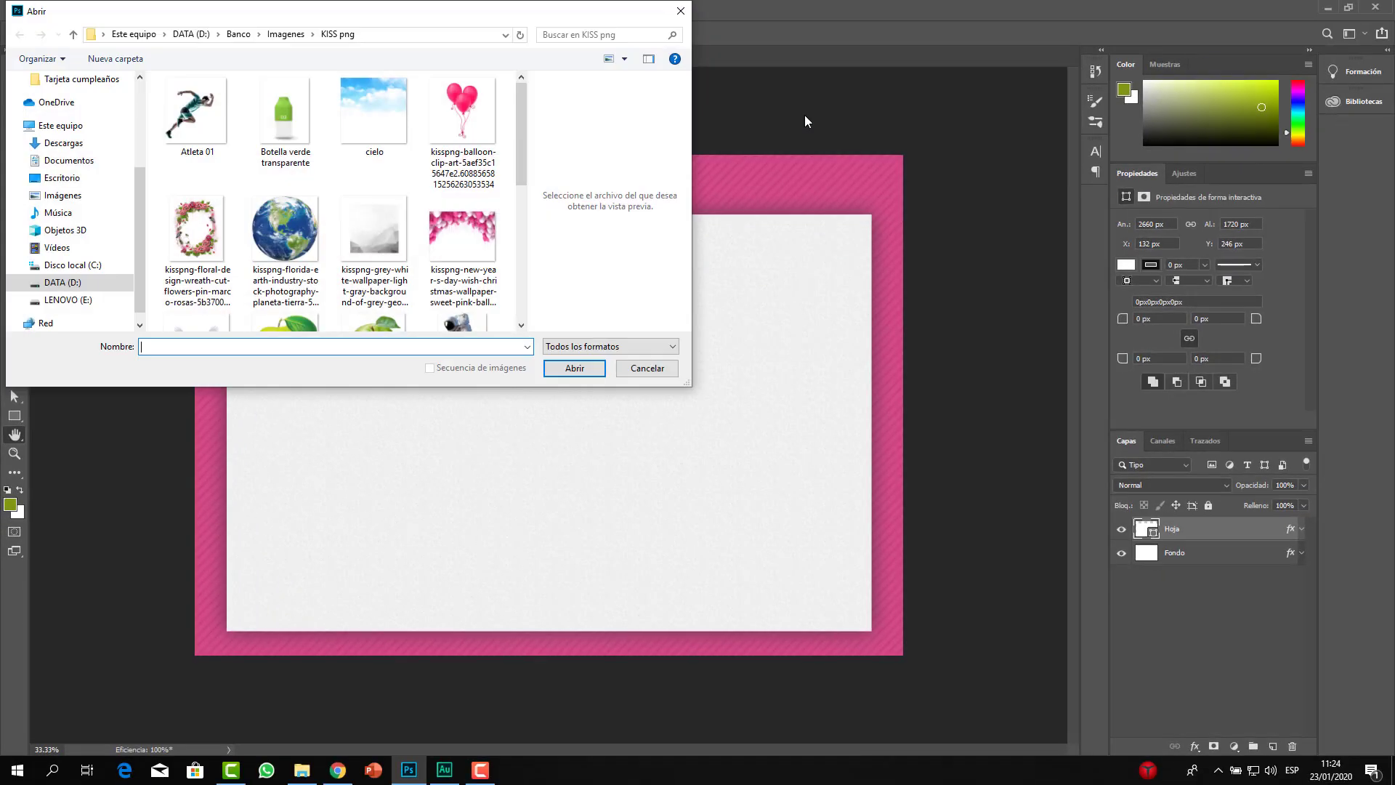
pyautogui.click(456, 233)
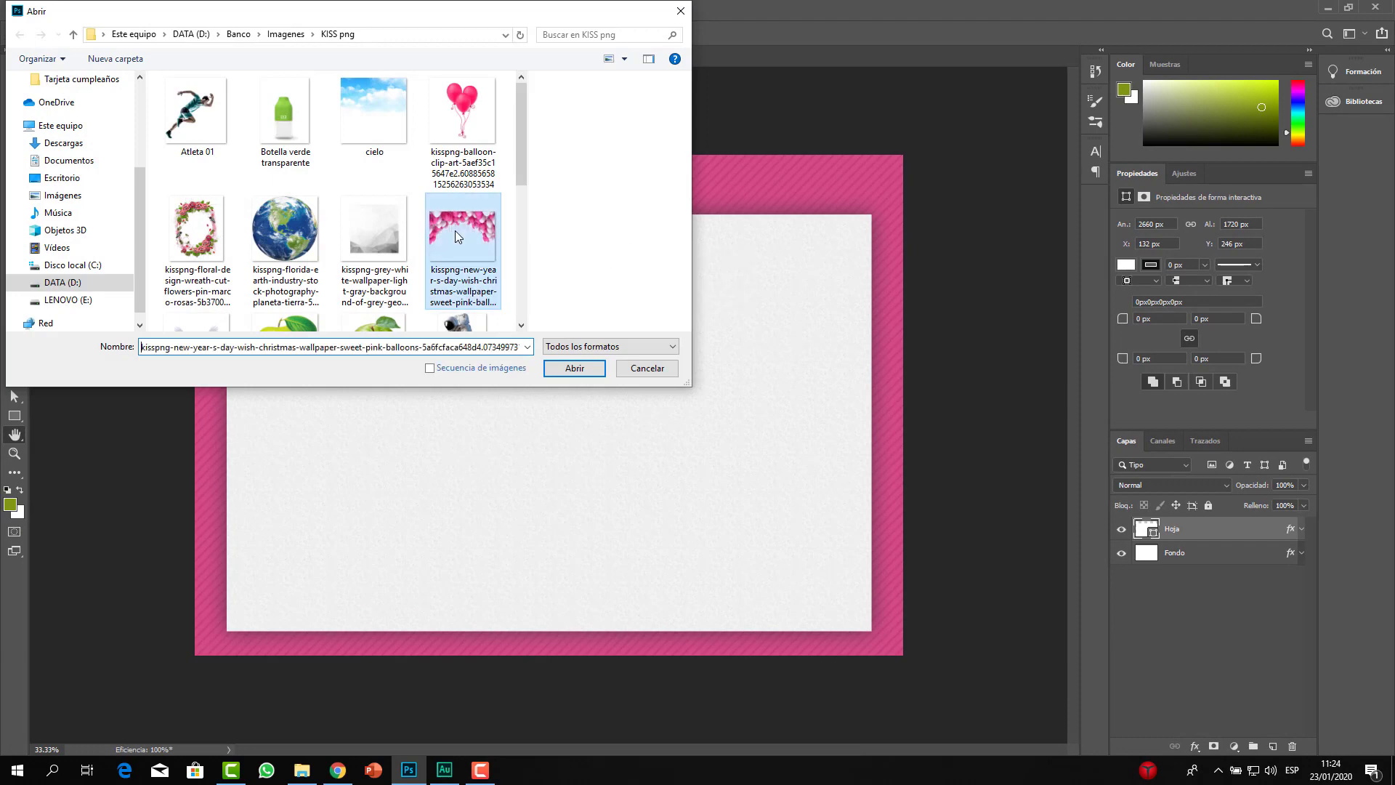
pyautogui.click(574, 369)
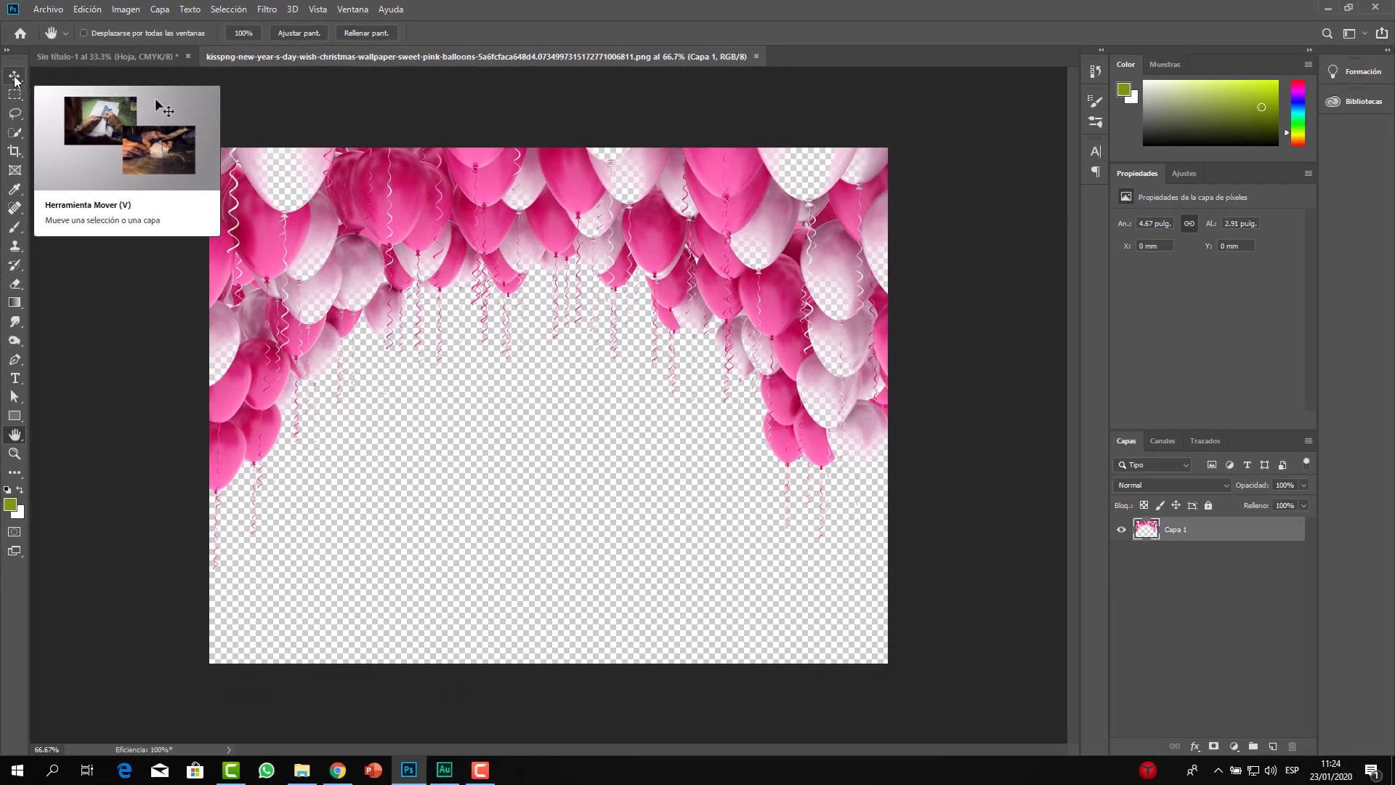
pyautogui.click(15, 76)
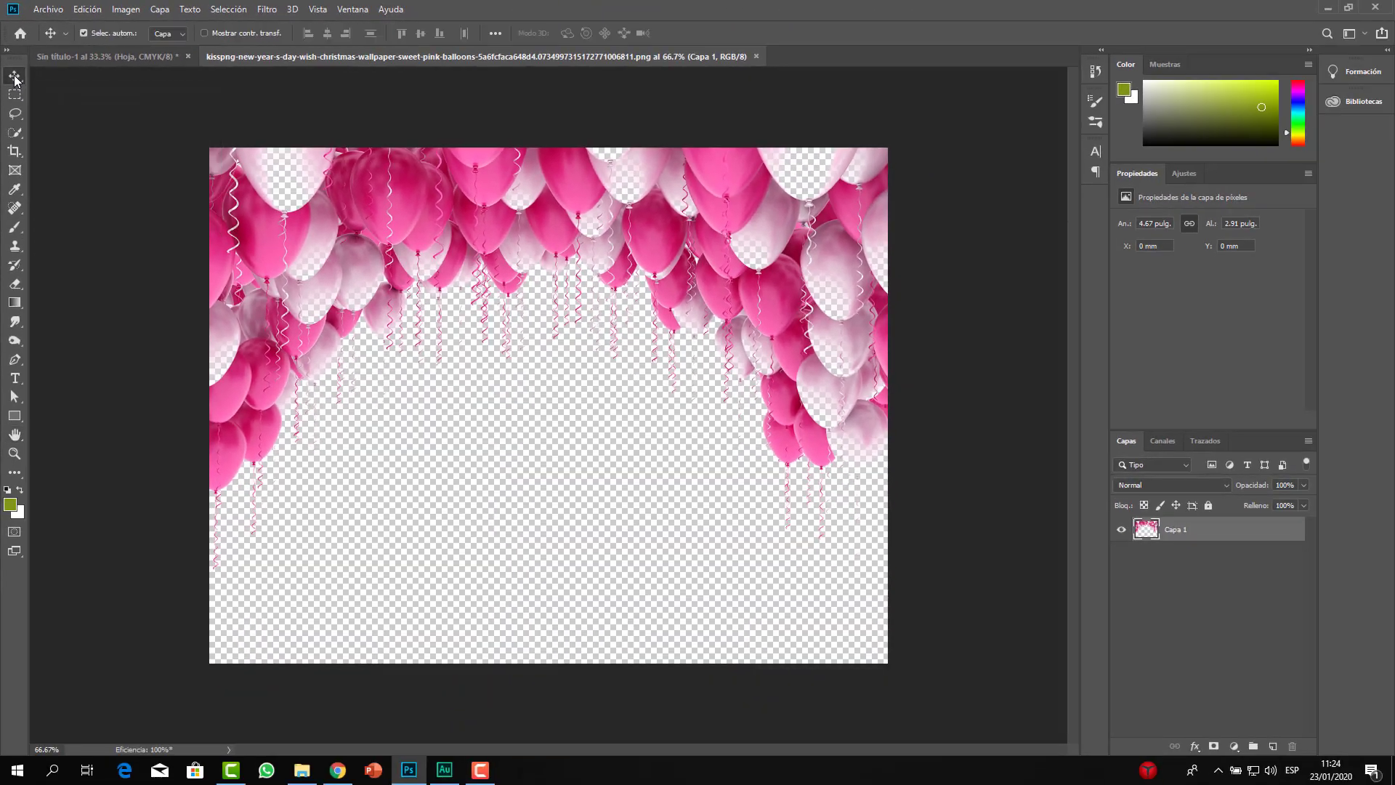
pyautogui.click(113, 55)
pyautogui.click(379, 58)
# - Drag the balloons onto the Sin título-1 card and place them at its top-left corner
pyautogui.moveTo(493, 195); pyautogui.dragTo(156, 61)
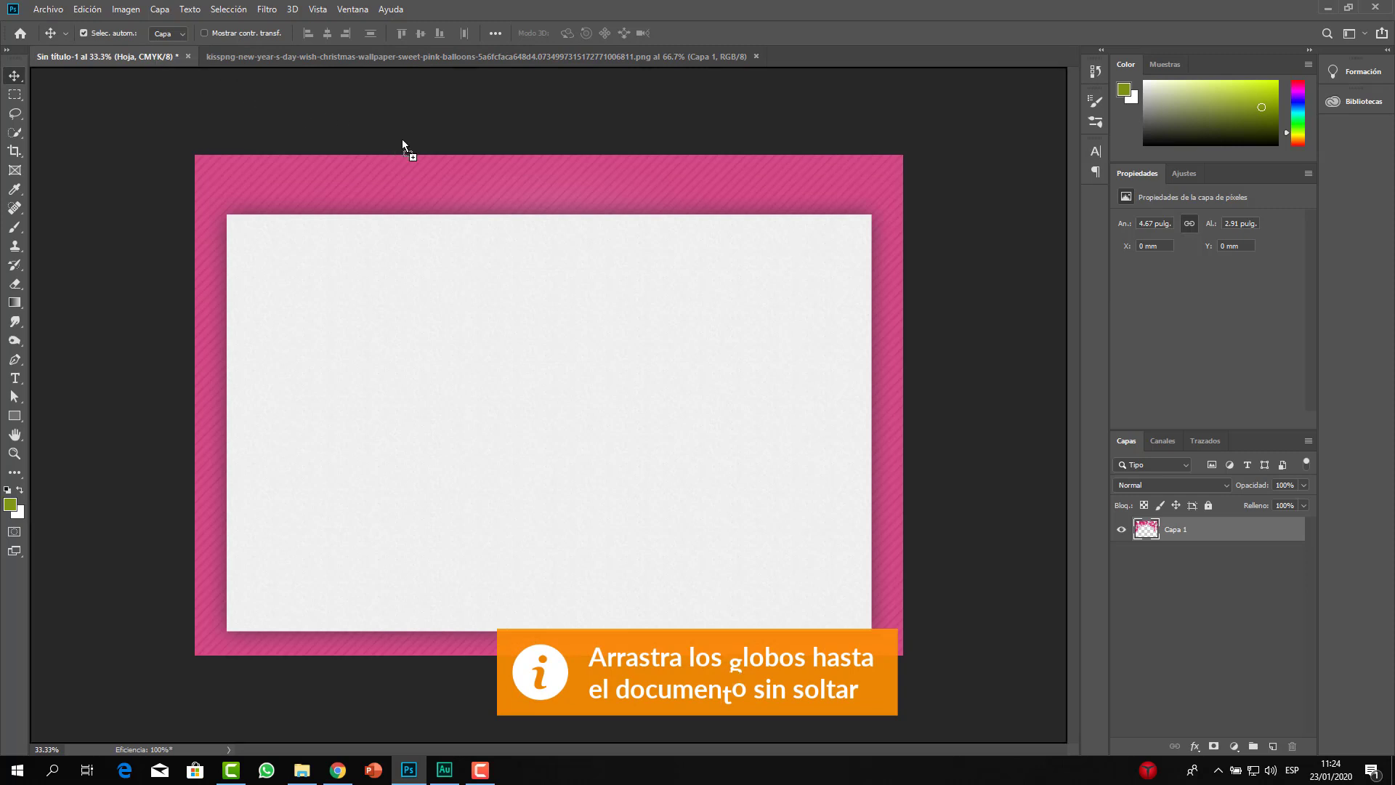
pyautogui.moveTo(156, 61)
pyautogui.mouseDown()
pyautogui.moveTo(542, 215)
pyautogui.moveTo(578, 263)
pyautogui.mouseUp()
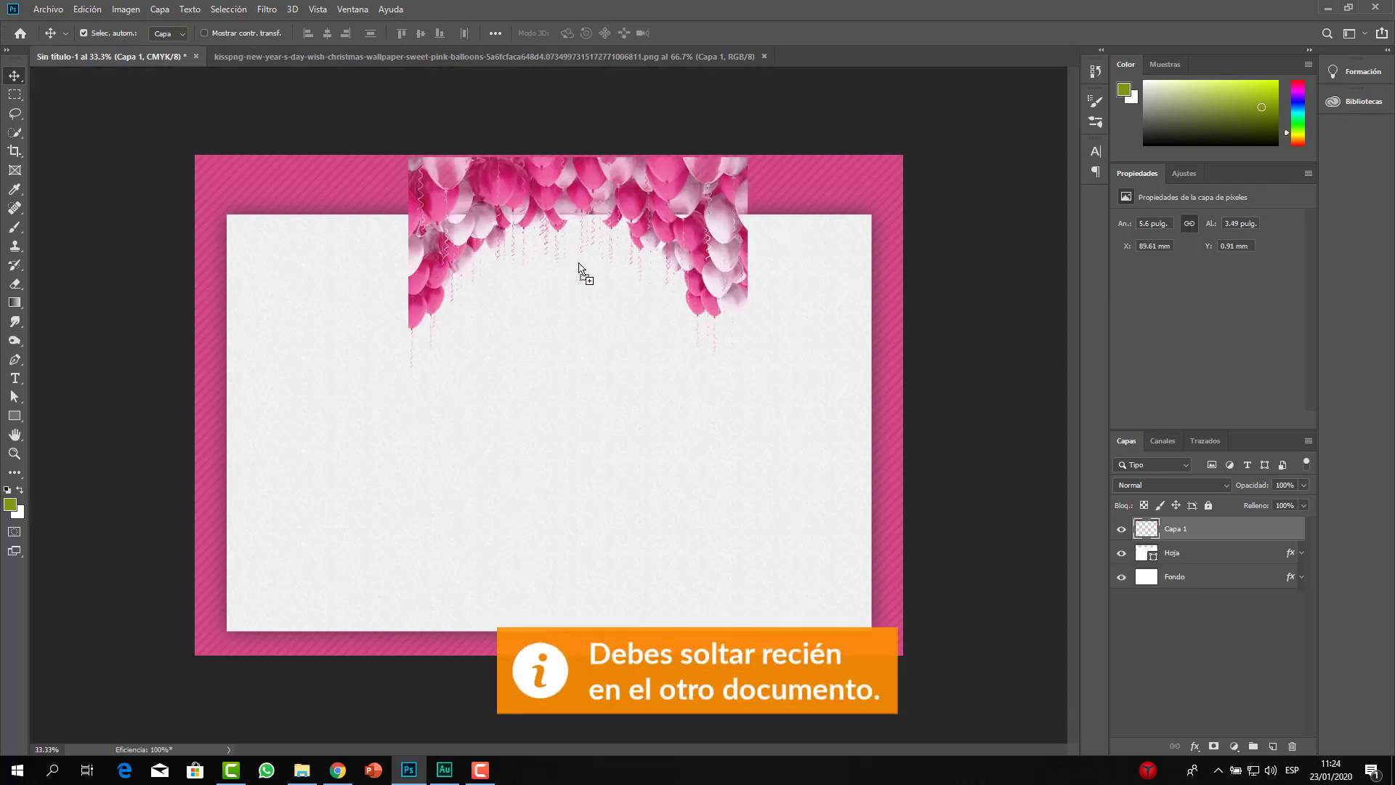
pyautogui.moveTo(595, 195); pyautogui.dragTo(382, 192)
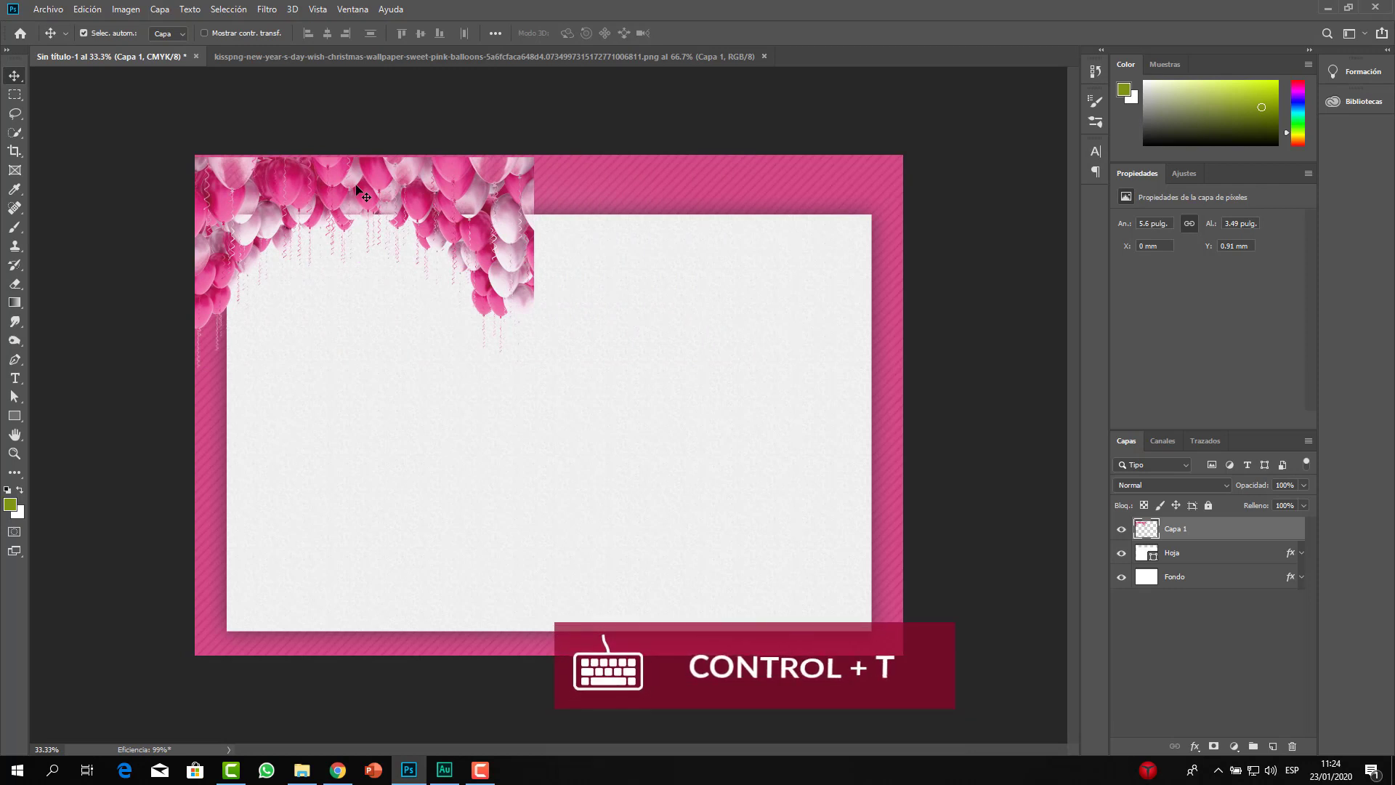
# - Free-transform the balloons layer to about 208.8% so it arches across the full card width
pyautogui.hotkey('ctrl', 't')
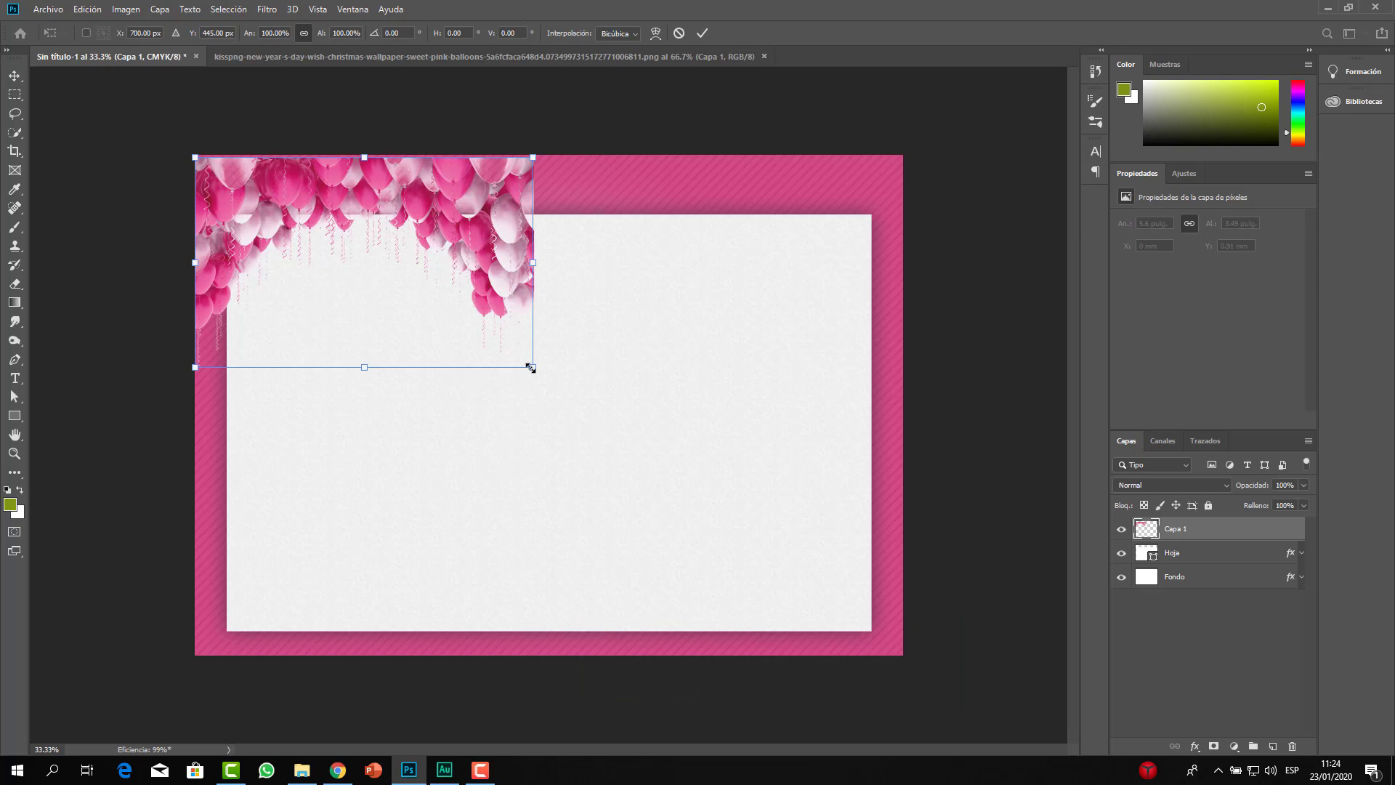
pyautogui.moveTo(563, 384); pyautogui.dragTo(853, 556)
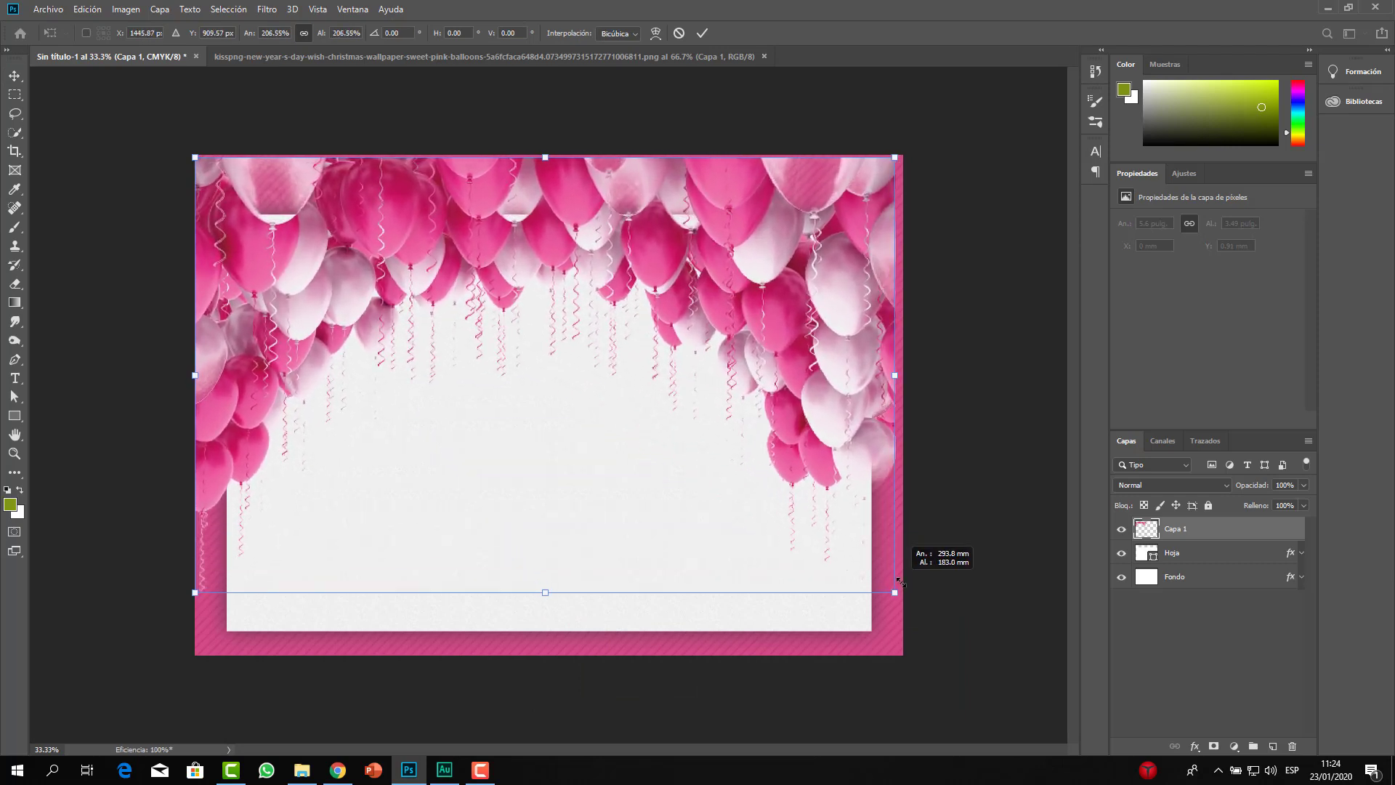
pyautogui.moveTo(853, 557)
pyautogui.mouseDown()
pyautogui.moveTo(907, 588)
pyautogui.moveTo(758, 480)
pyautogui.moveTo(835, 352)
pyautogui.moveTo(806, 501)
pyautogui.mouseUp()
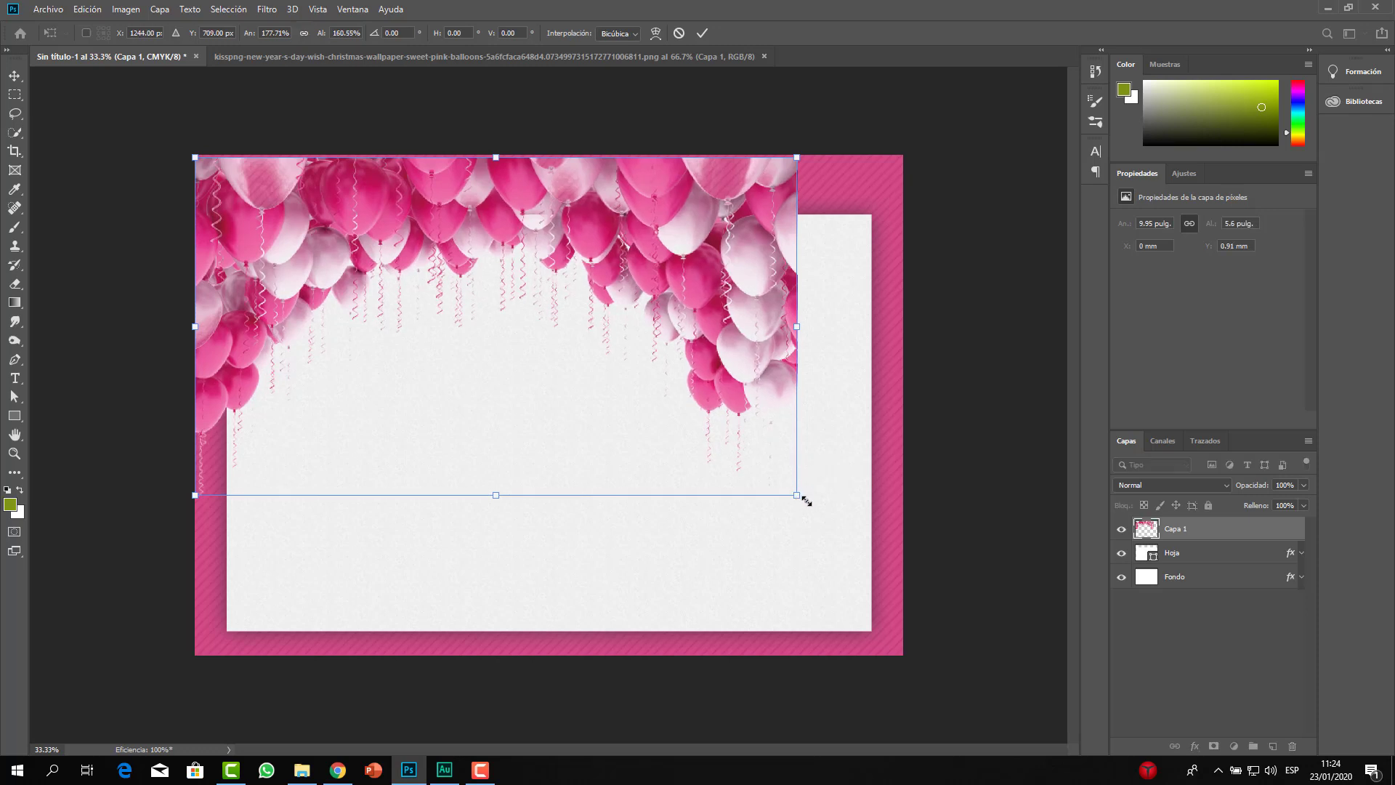
pyautogui.hotkey('ctrl', 'z')
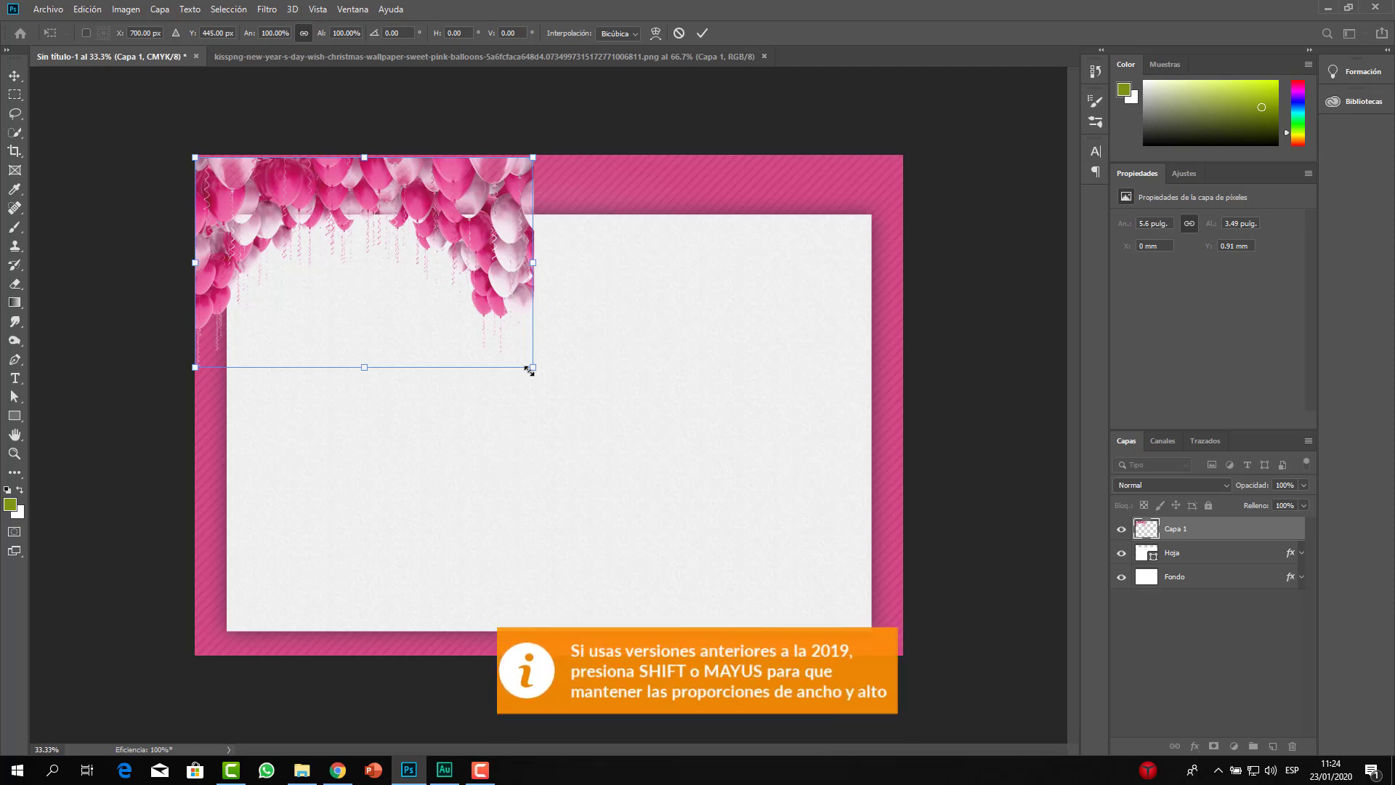
pyautogui.moveTo(530, 370); pyautogui.dragTo(587, 402)
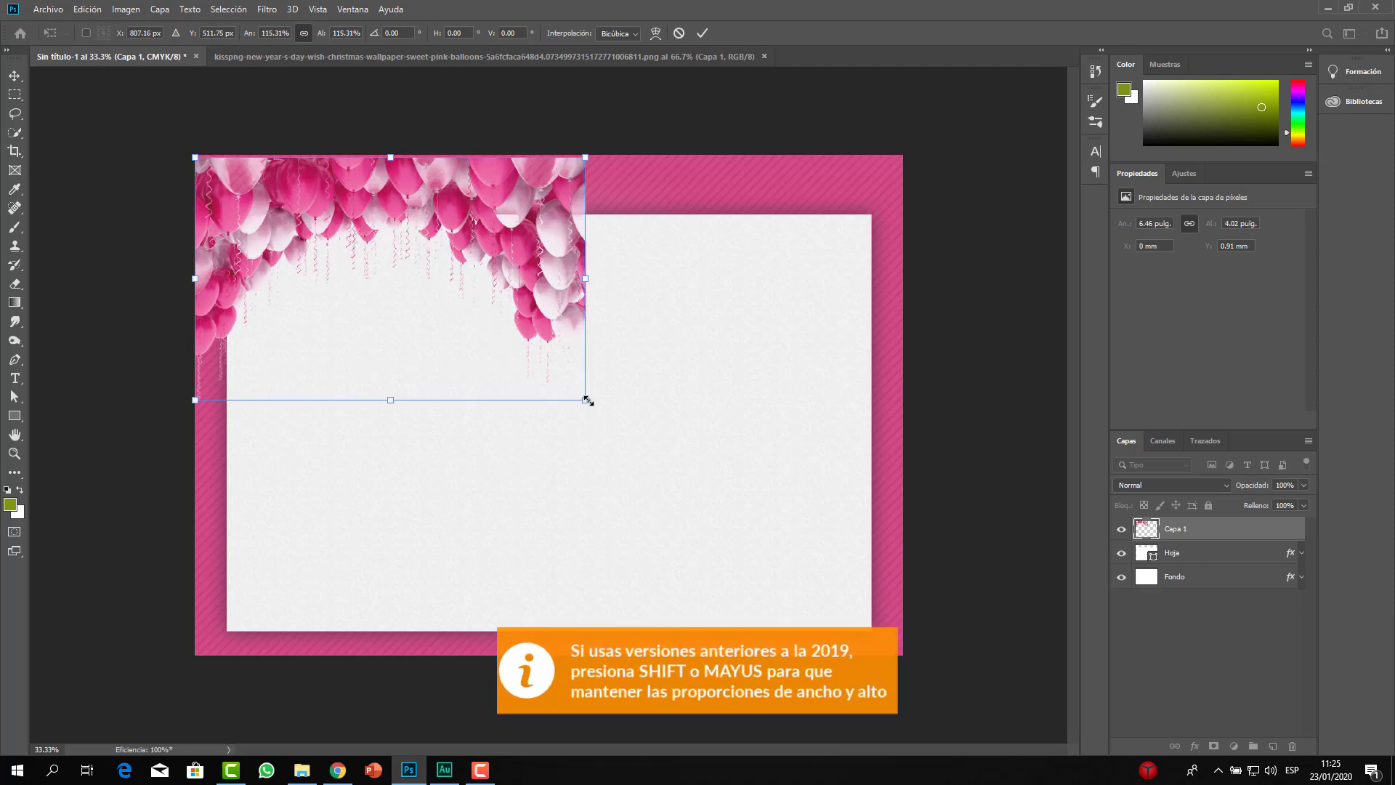
pyautogui.moveTo(587, 401); pyautogui.dragTo(903, 597)
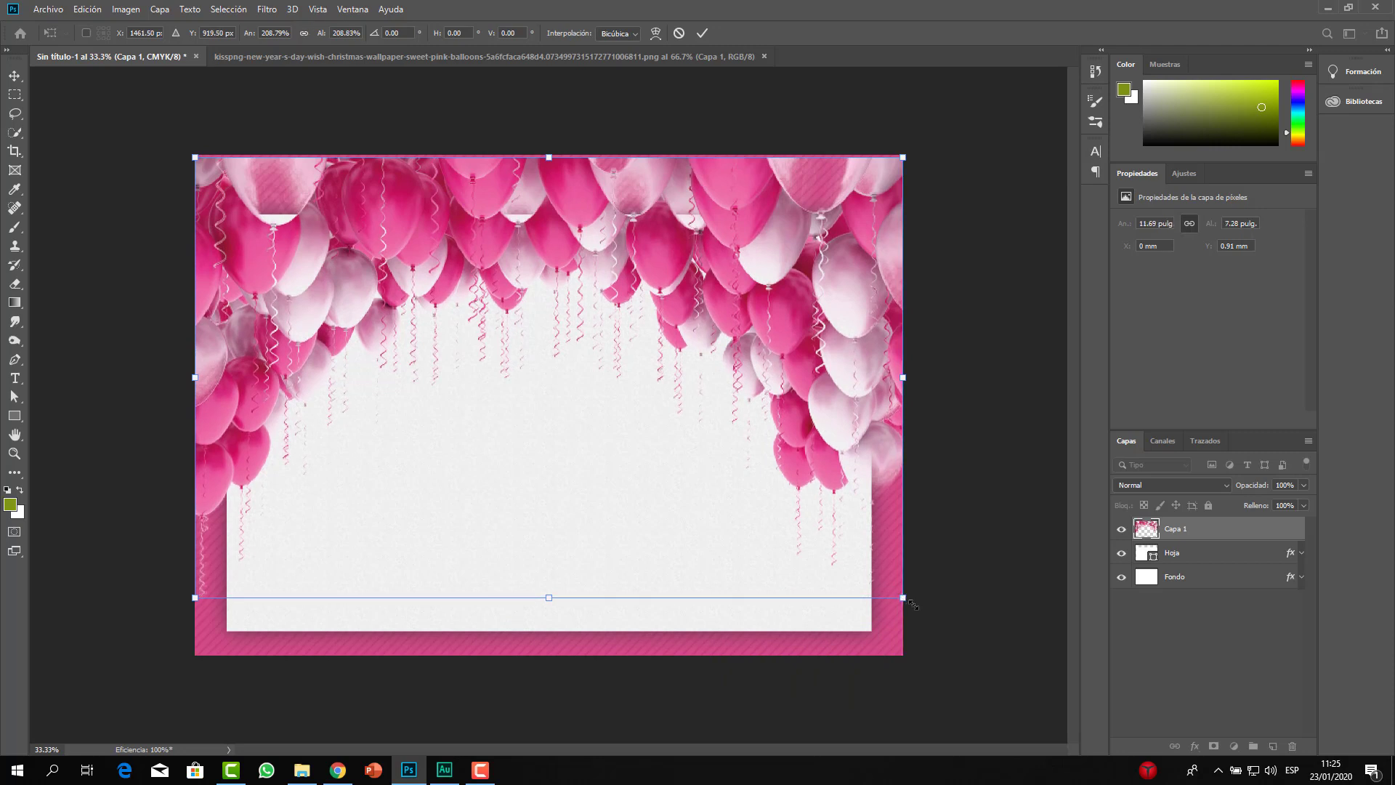
pyautogui.press('Return')
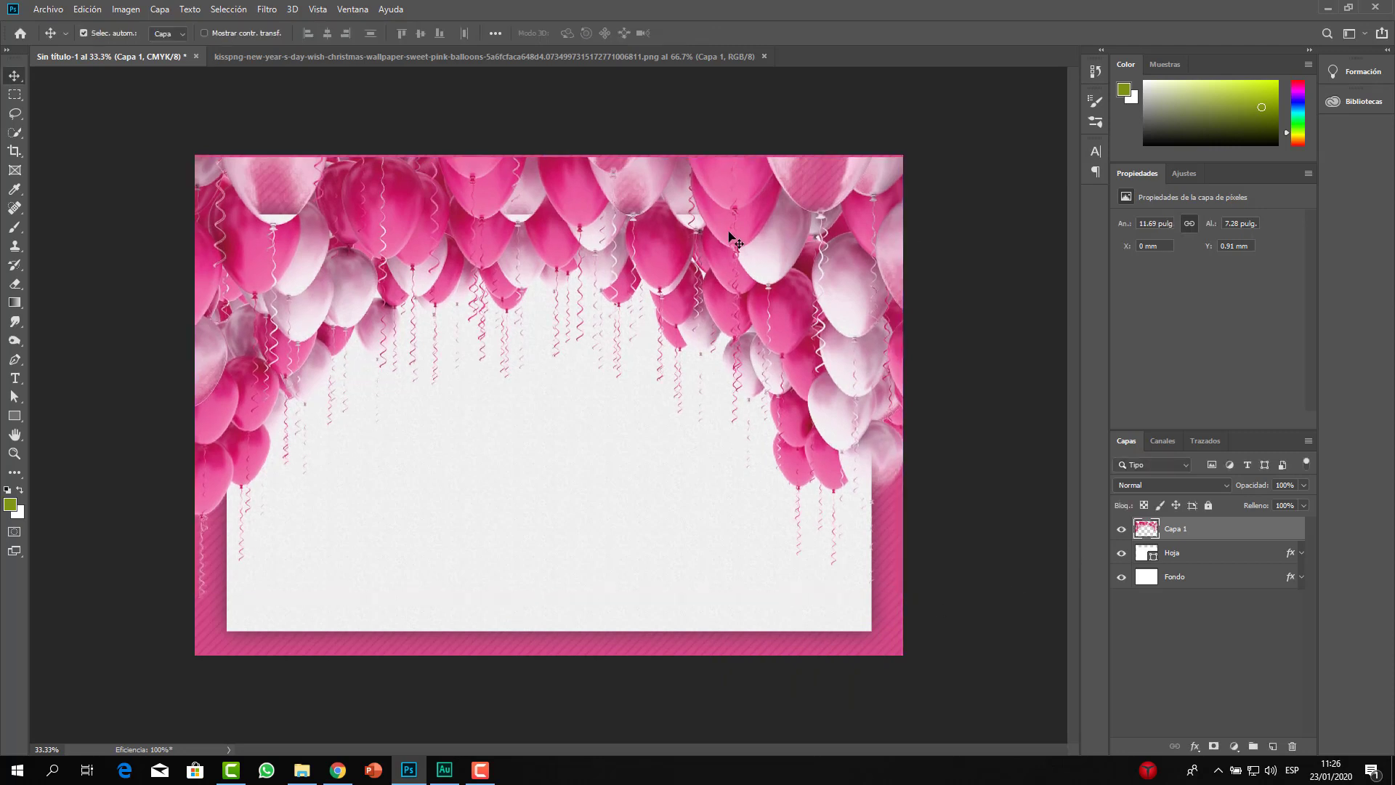
# - Nudge the balloons layer higher on the card
pyautogui.moveTo(709, 283); pyautogui.dragTo(710, 243)
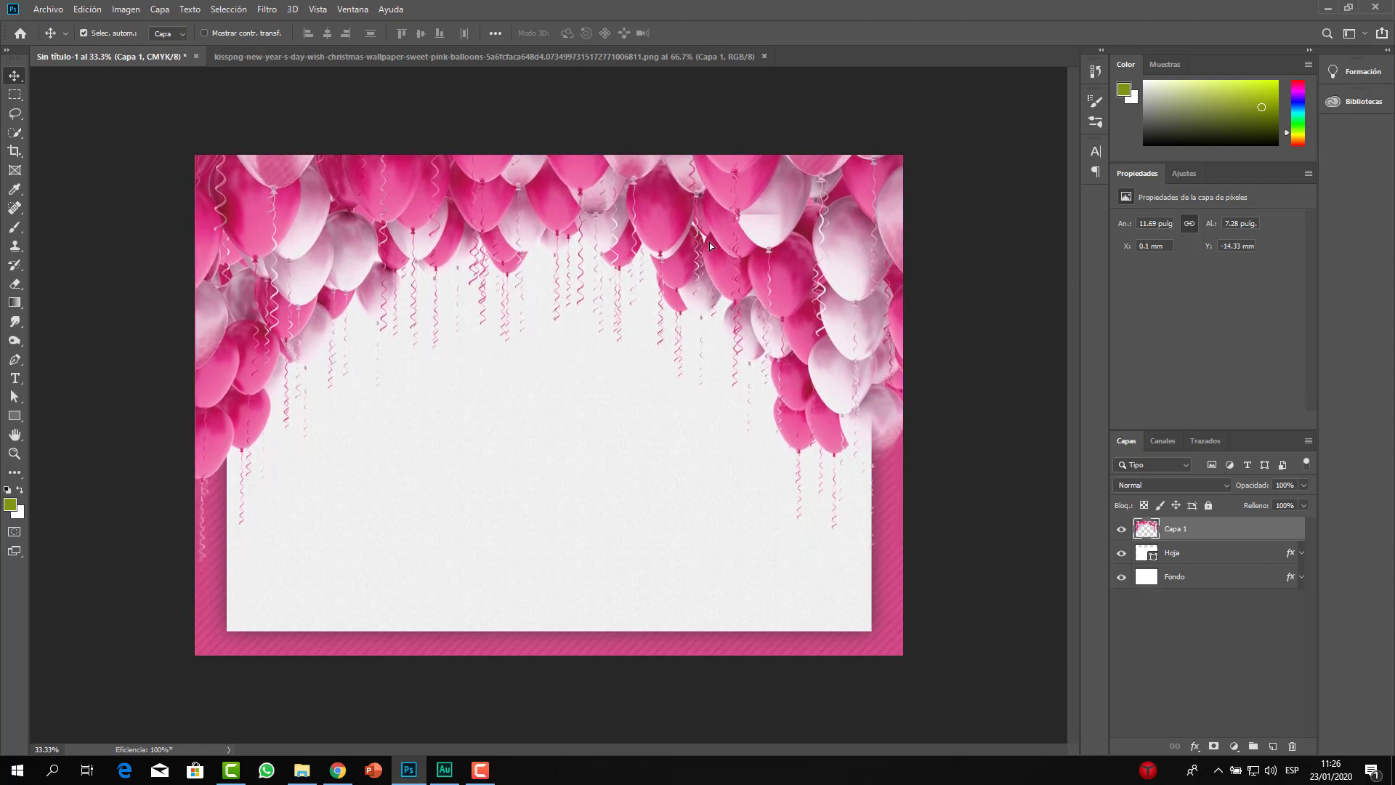
pyautogui.moveTo(709, 242); pyautogui.dragTo(710, 231)
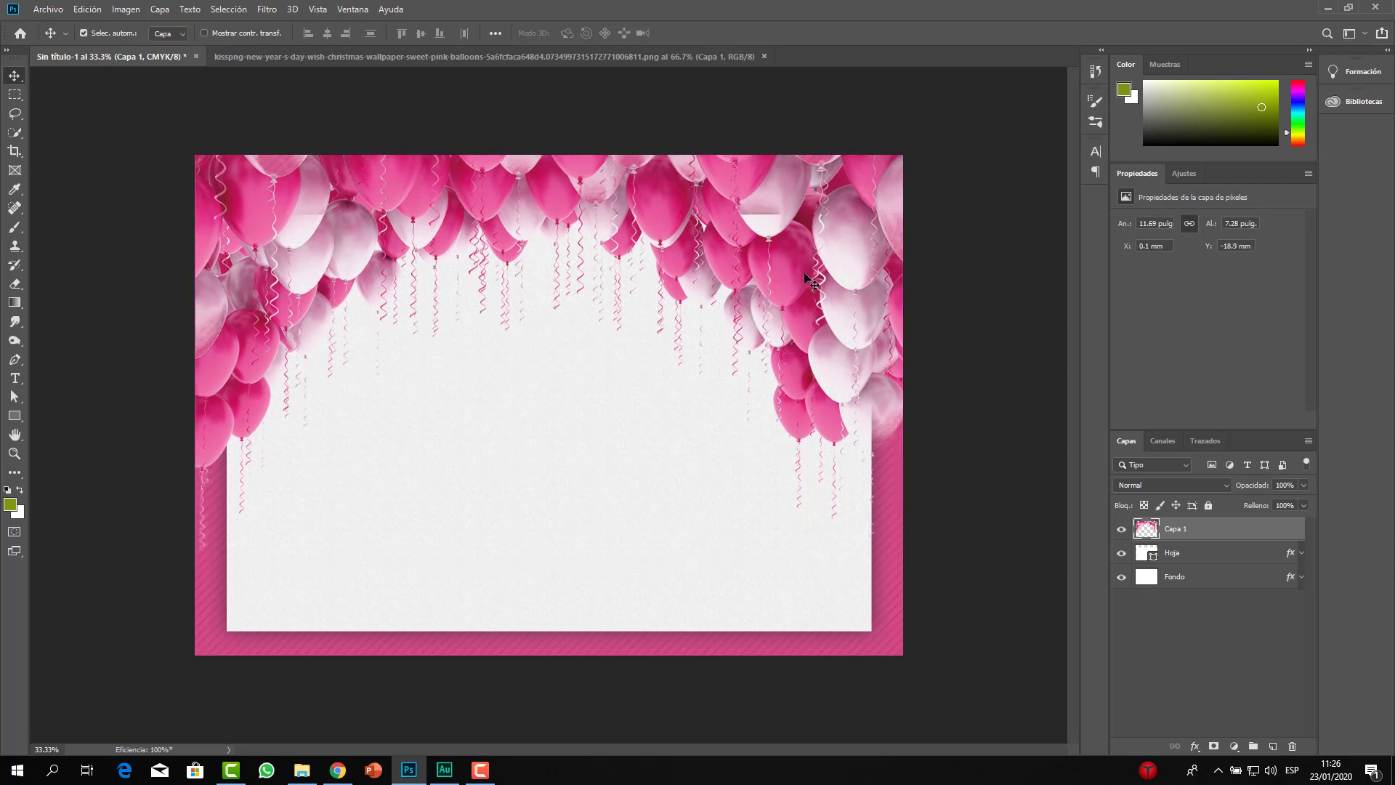
pyautogui.moveTo(805, 274); pyautogui.dragTo(817, 273)
pyautogui.click(974, 290)
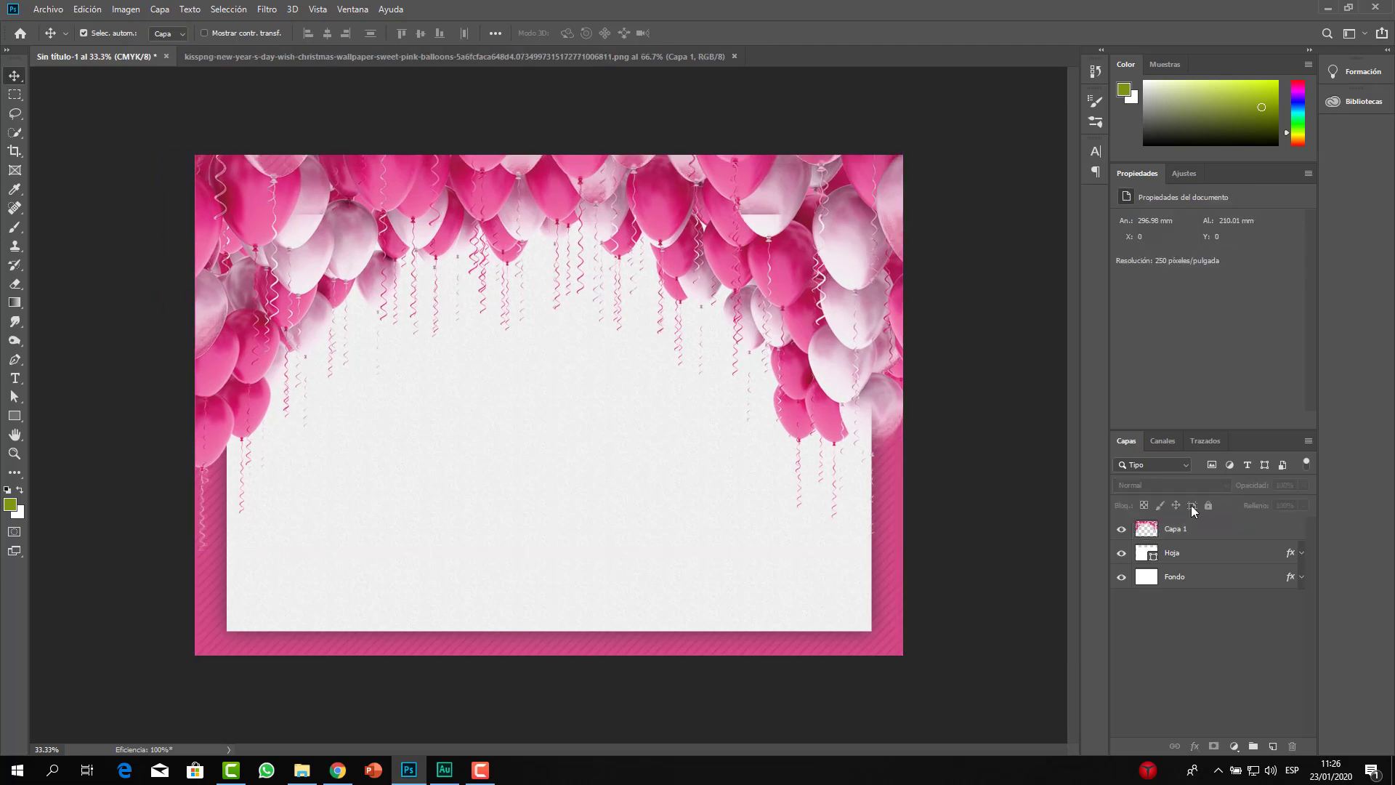
# - Rename the balloons layer Globos and add a new empty layer above it
pyautogui.doubleClick(1174, 530)
pyautogui.write('Globos')
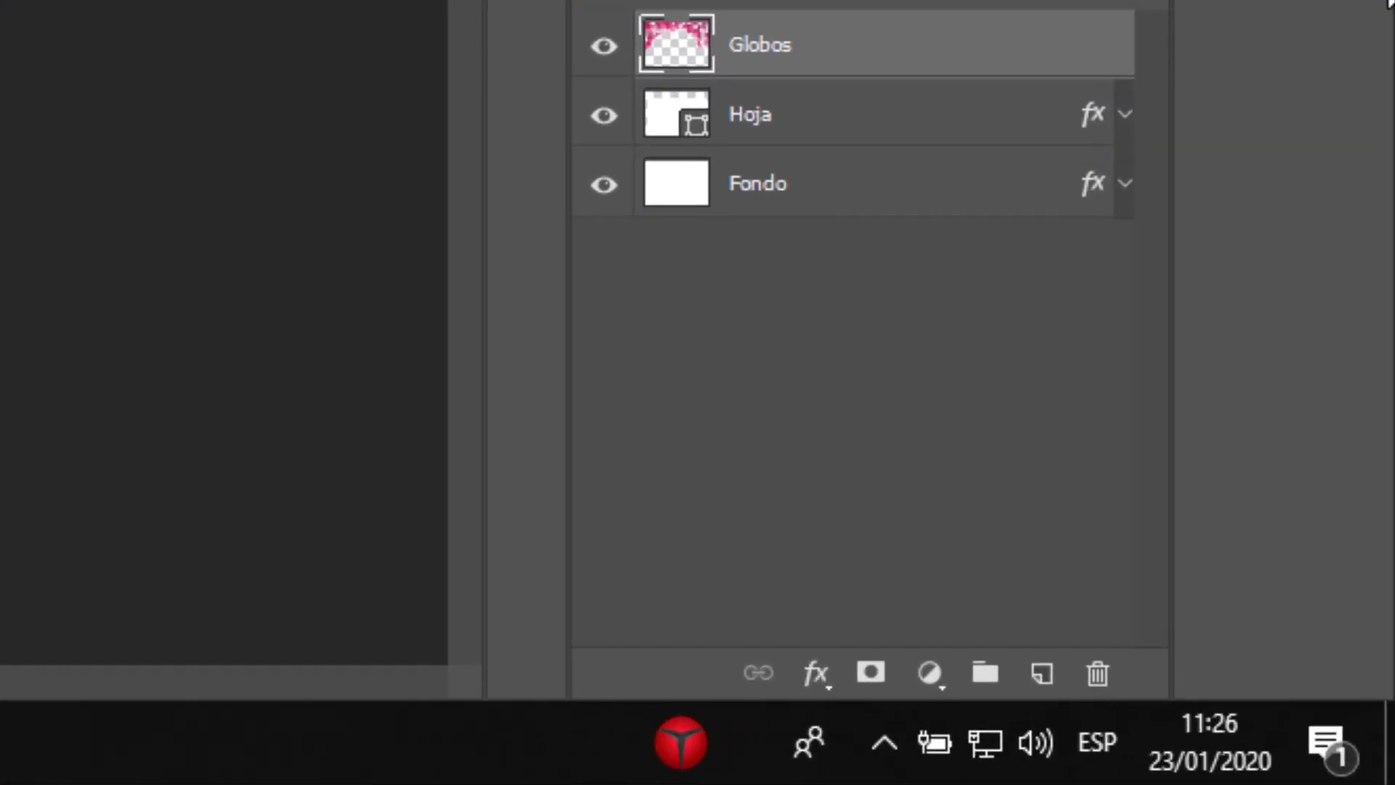
pyautogui.click(1042, 673)
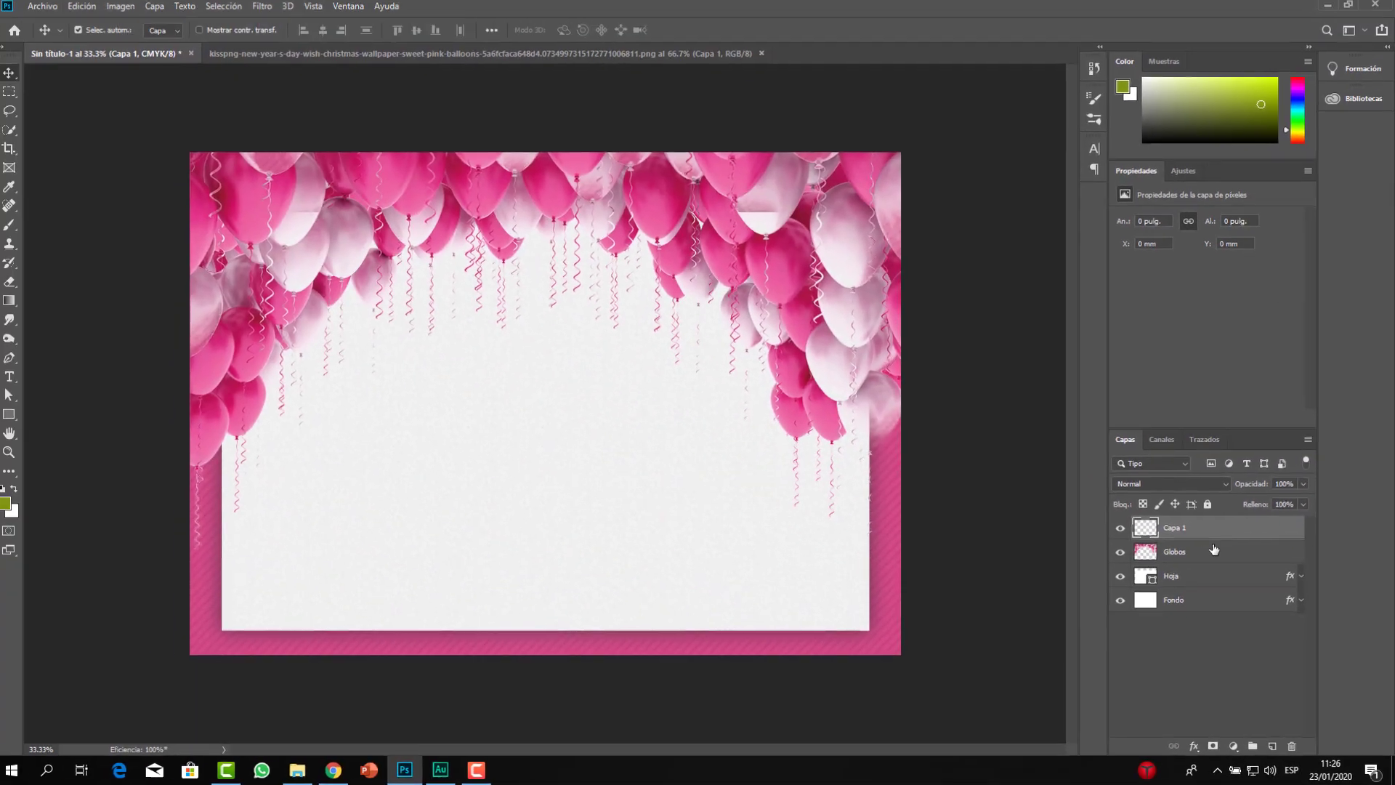
pyautogui.click(16, 418)
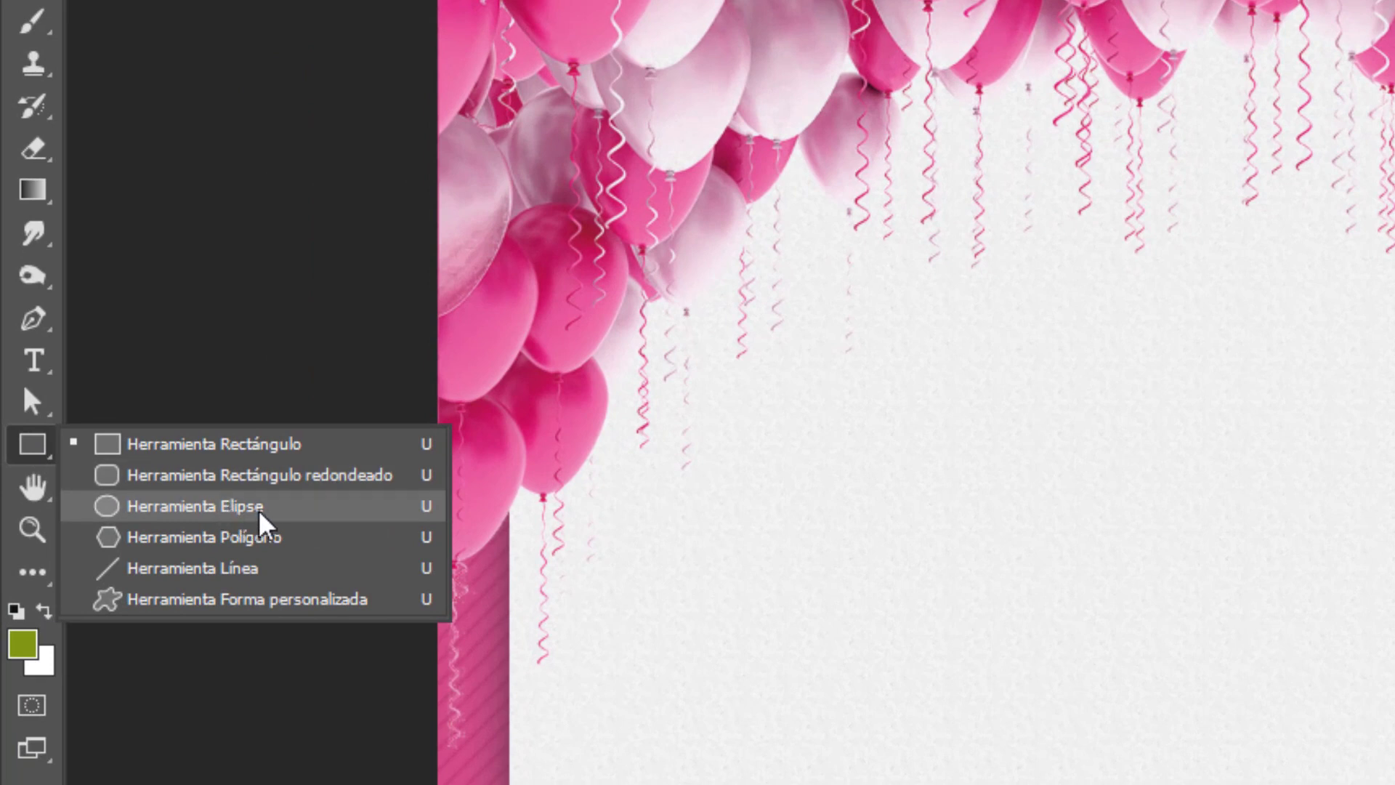
# - Draw a 1000 × 1160 px ellipse and move it to X 1735, Y 564 below the balloons
pyautogui.click(249, 515)
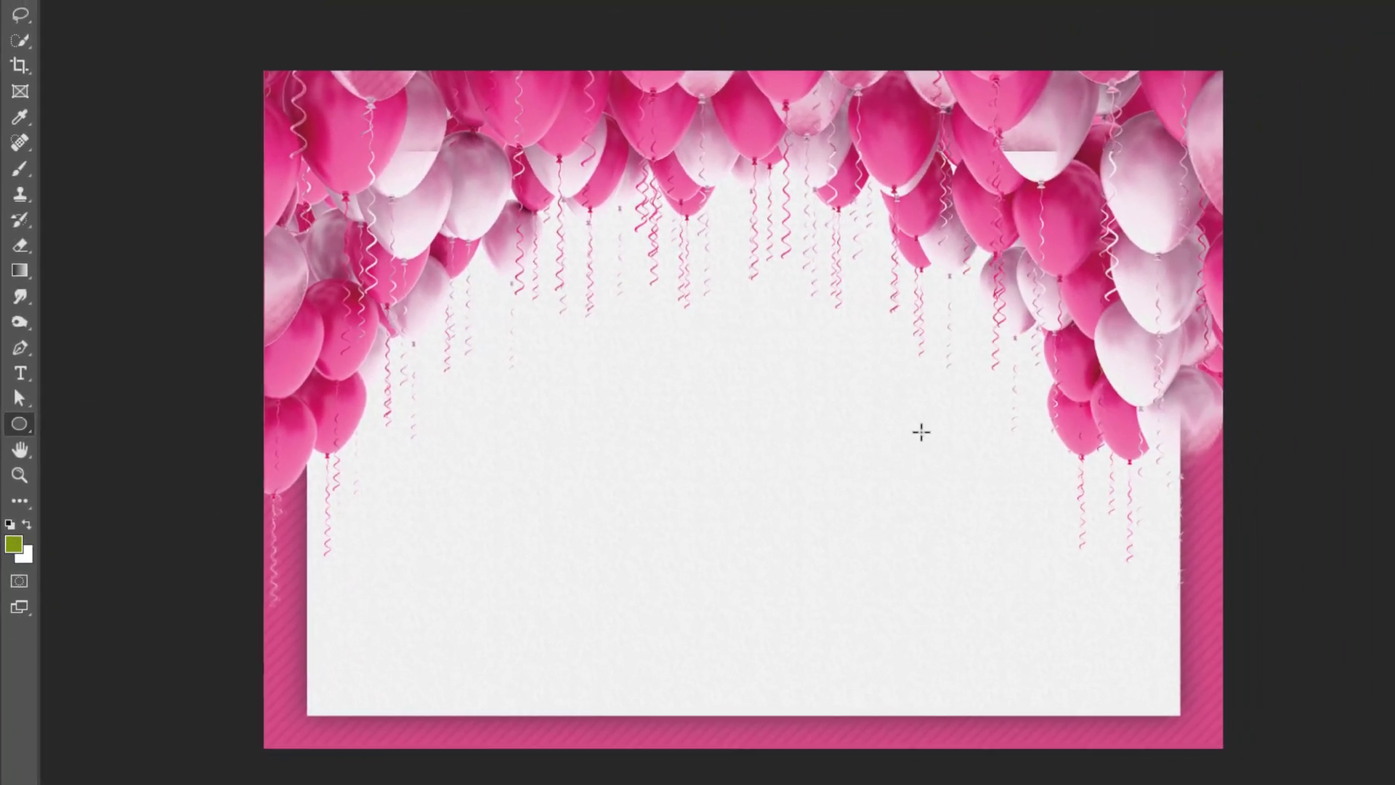
pyautogui.moveTo(840, 336); pyautogui.dragTo(1019, 611)
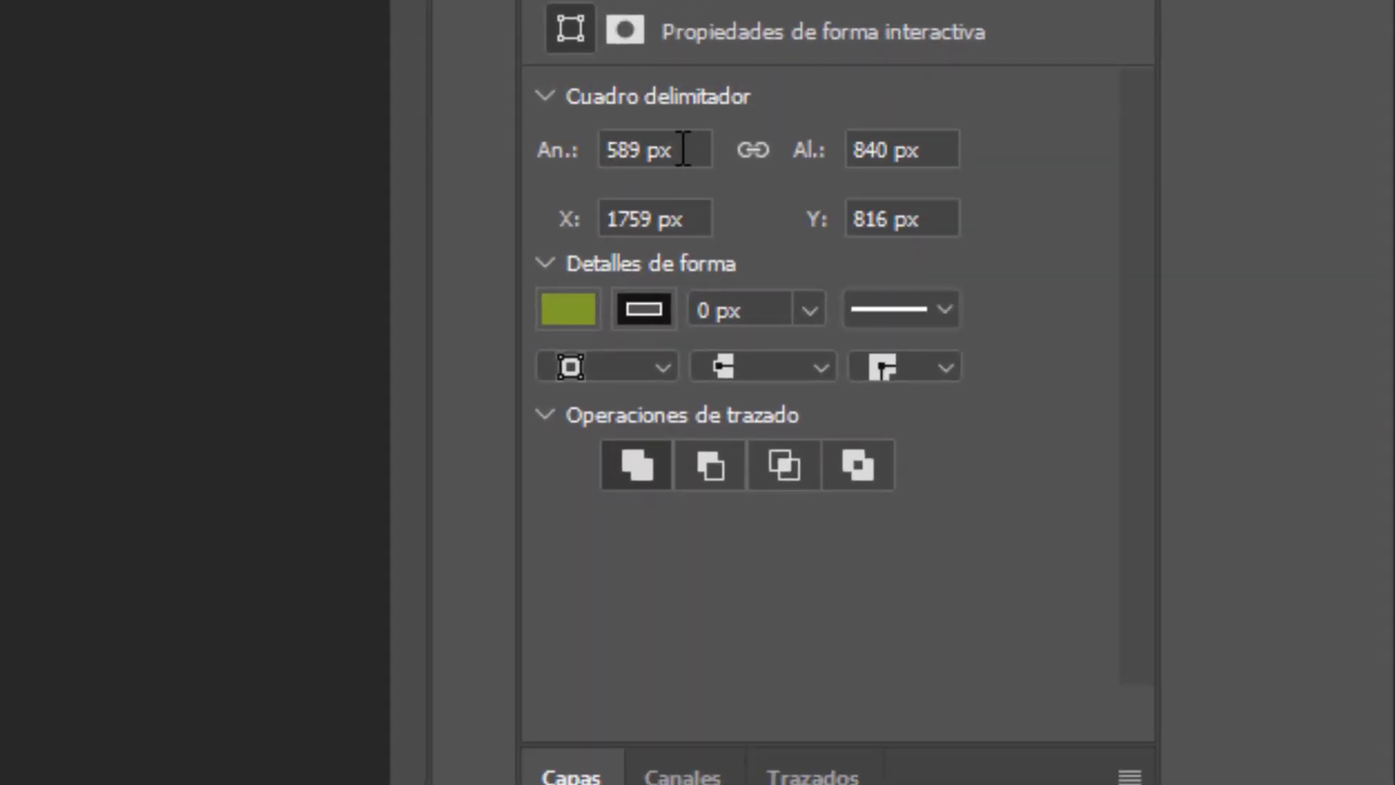
pyautogui.click(689, 149)
pyautogui.write('1000')
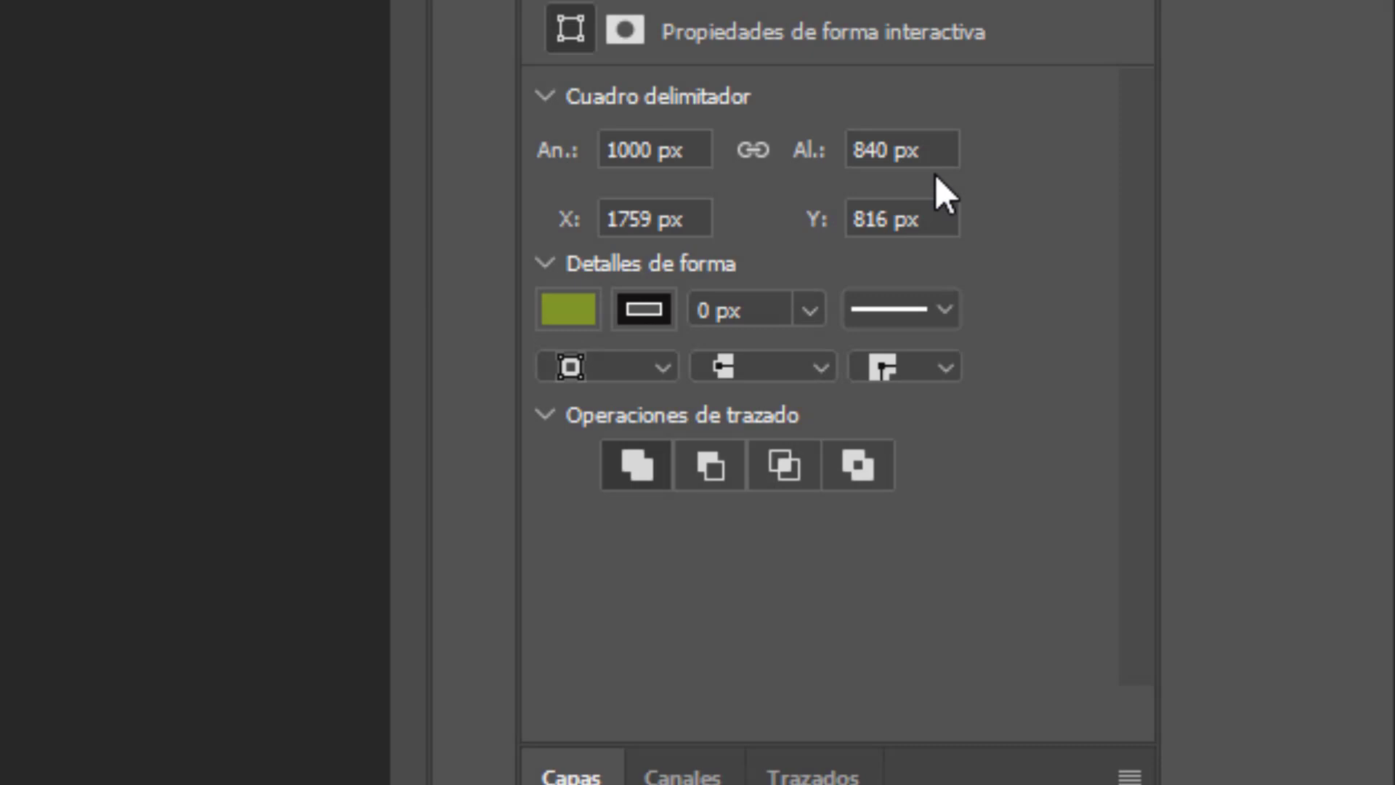
pyautogui.press('Tab')
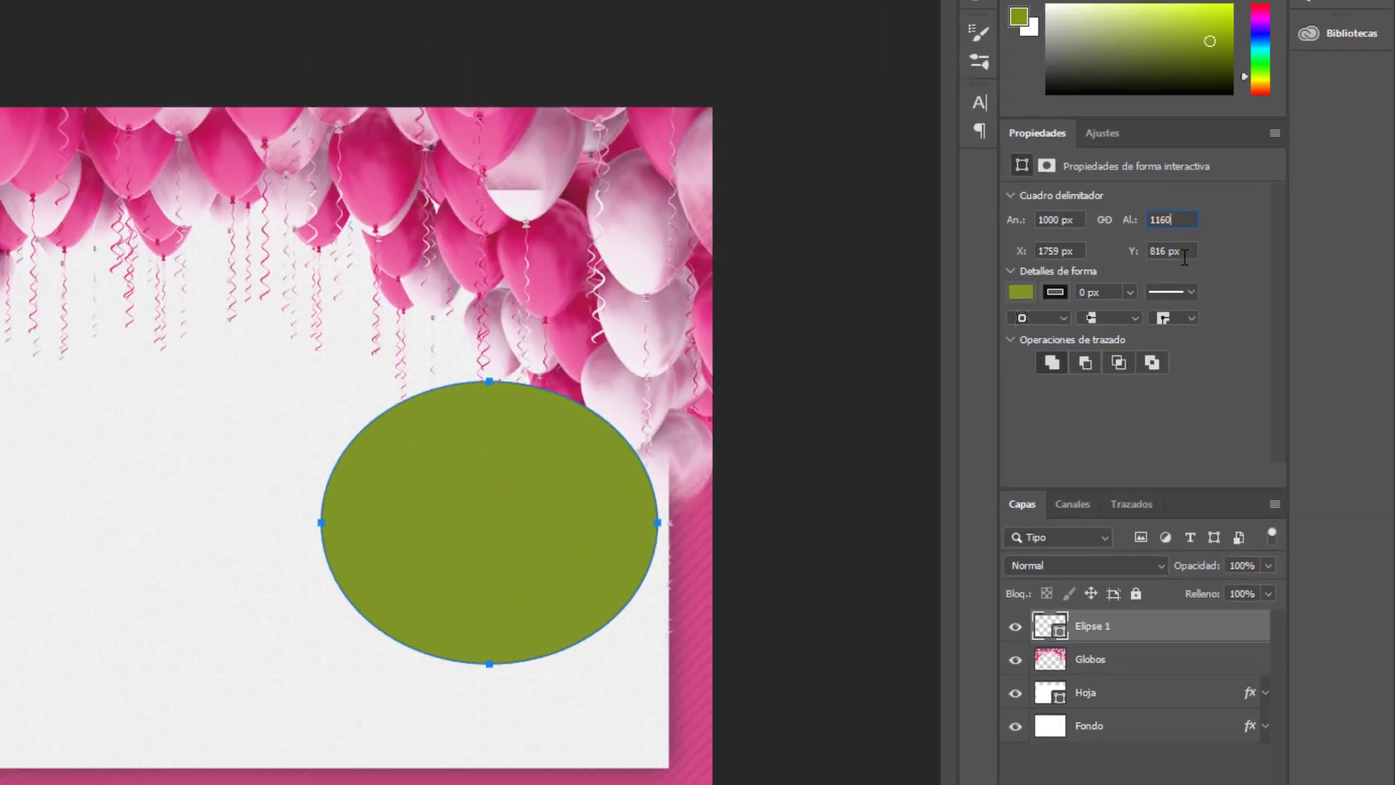
pyautogui.write('1160')
pyautogui.press('Return')
pyautogui.press('v')
pyautogui.moveTo(757, 489); pyautogui.dragTo(767, 440)
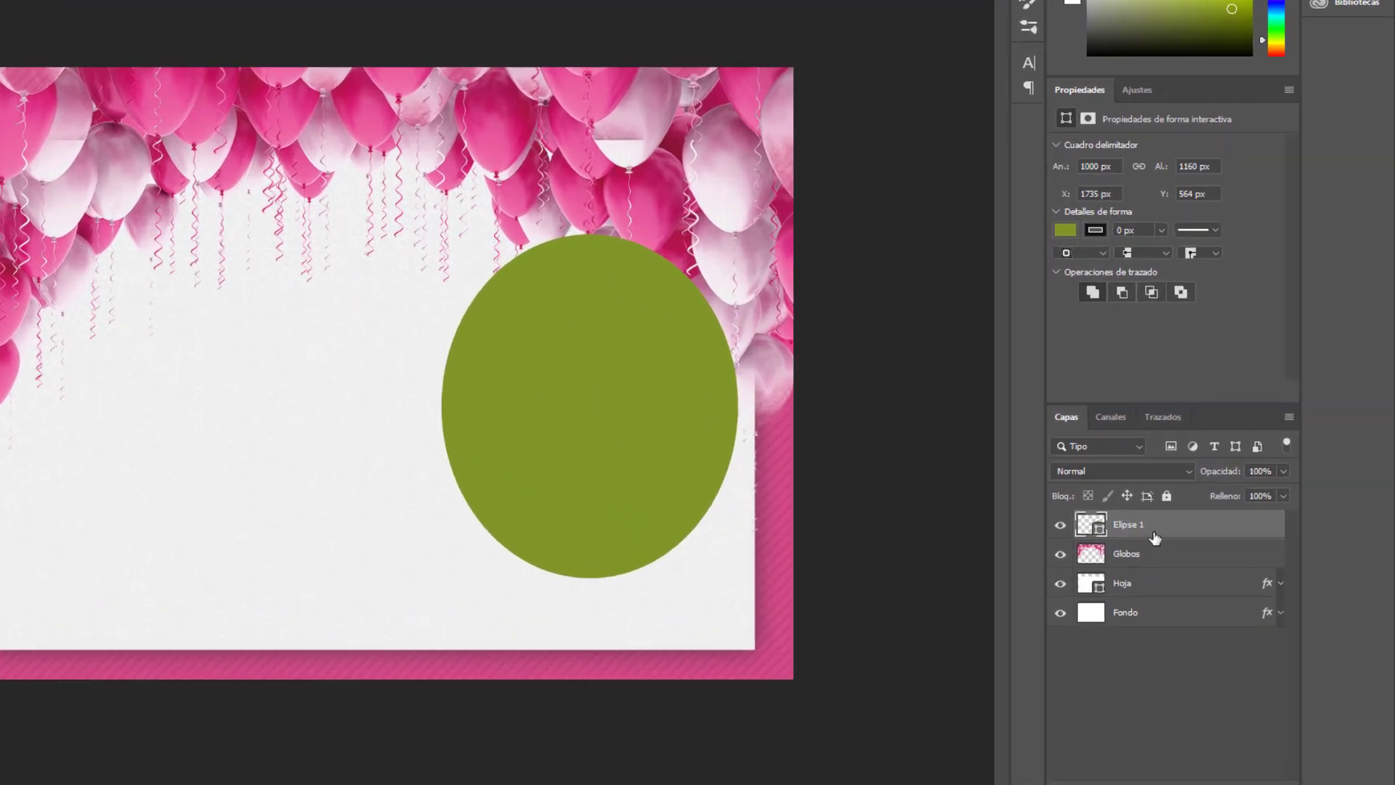
# - Rename Elipse 1 to Marco and add a 20 px white outside Stroke layer style
pyautogui.doubleClick(1182, 533)
pyautogui.write('Marco')
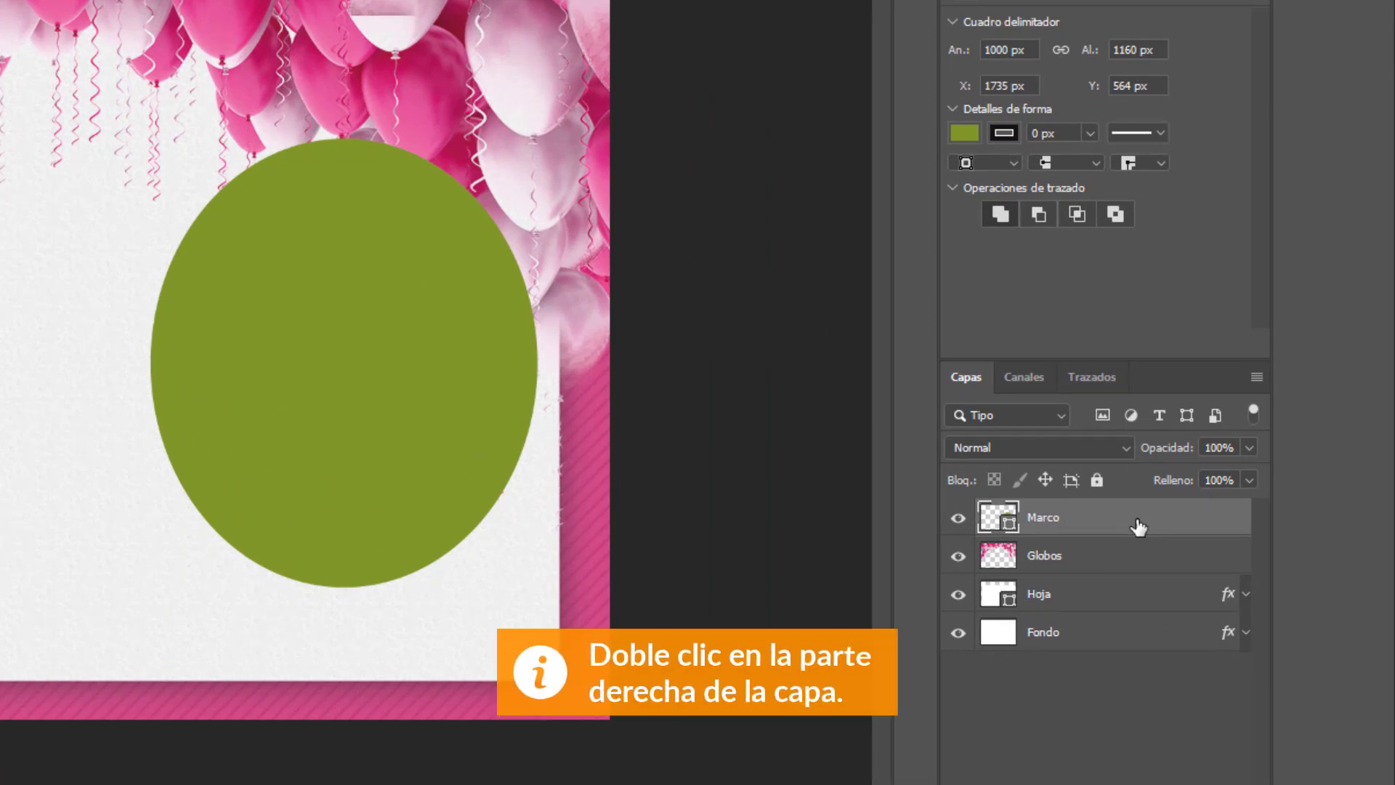
pyautogui.doubleClick(1138, 525)
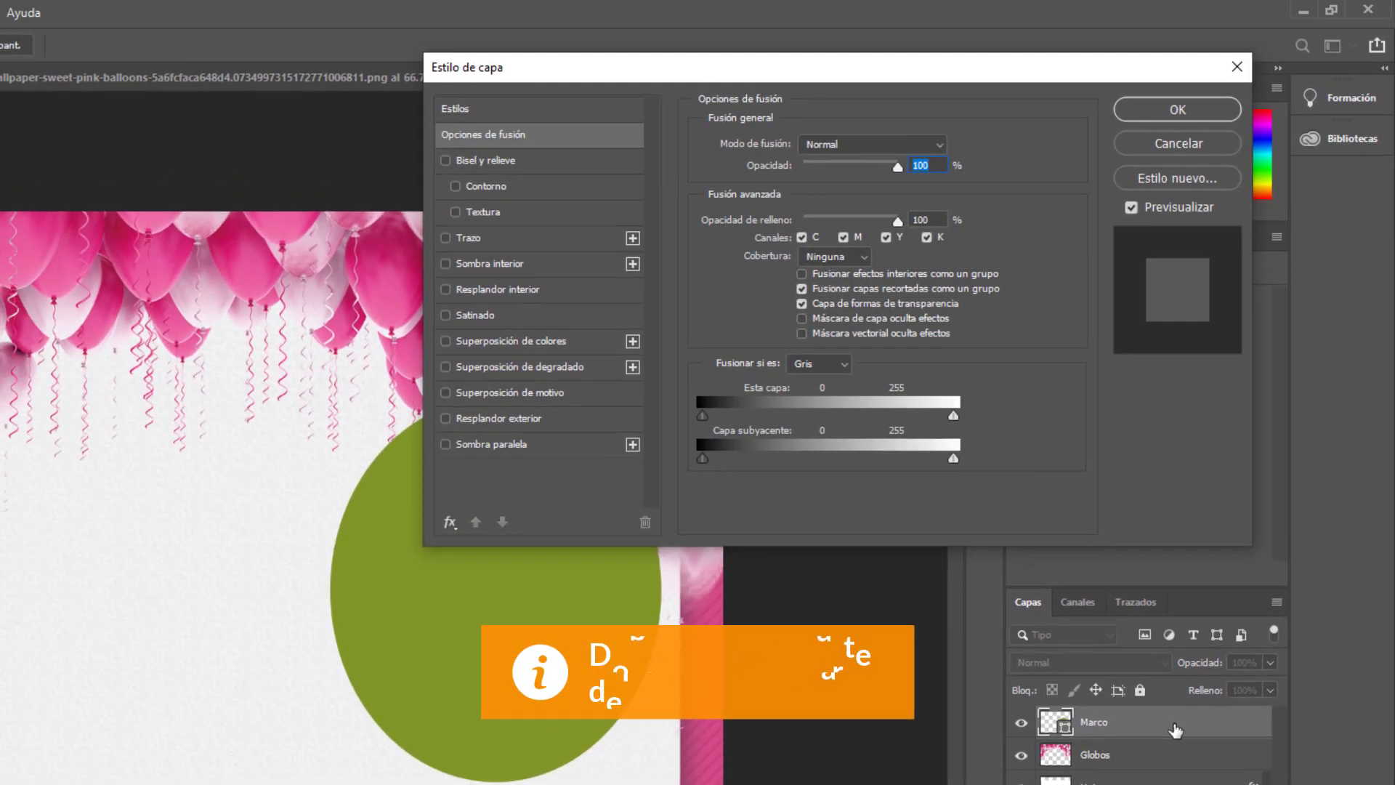
pyautogui.click(468, 246)
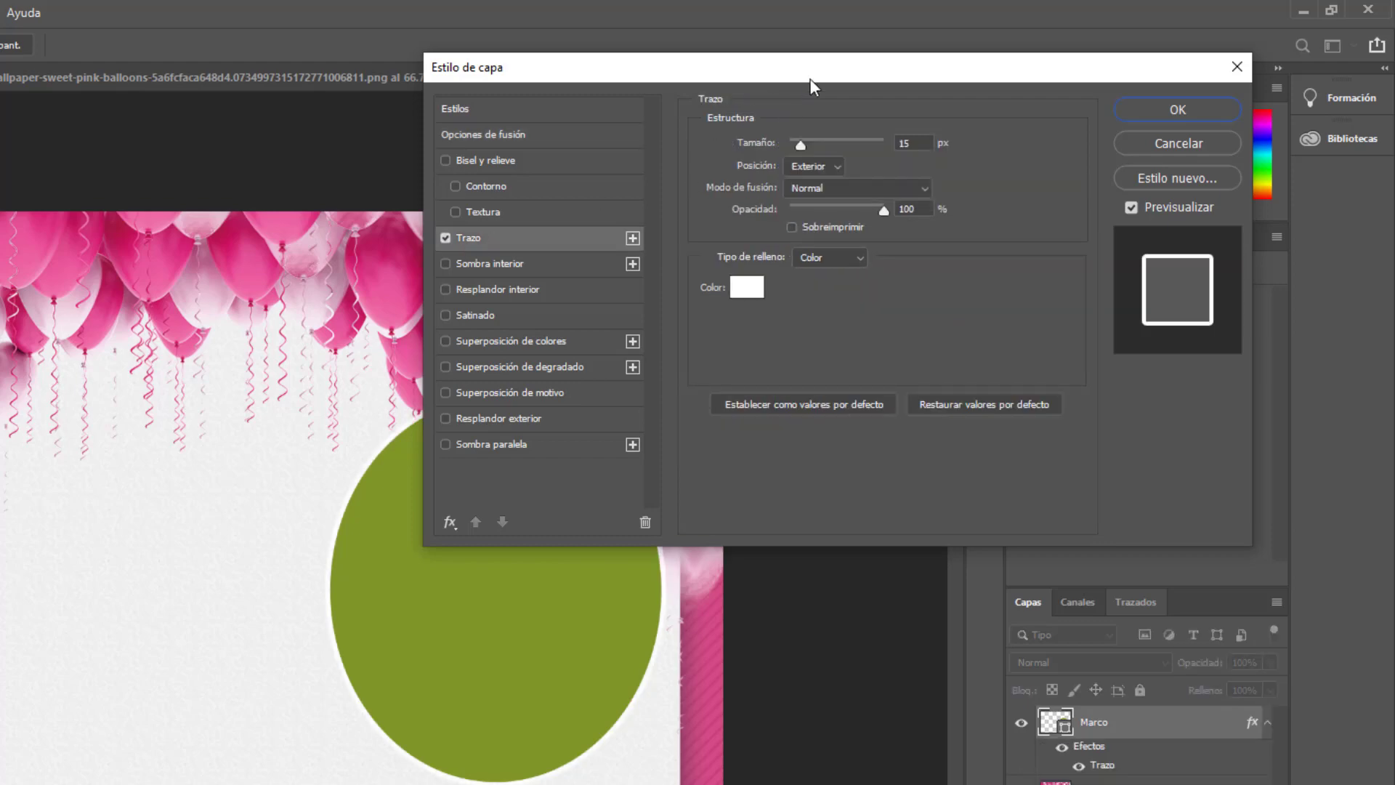
pyautogui.moveTo(811, 75); pyautogui.dragTo(899, 77)
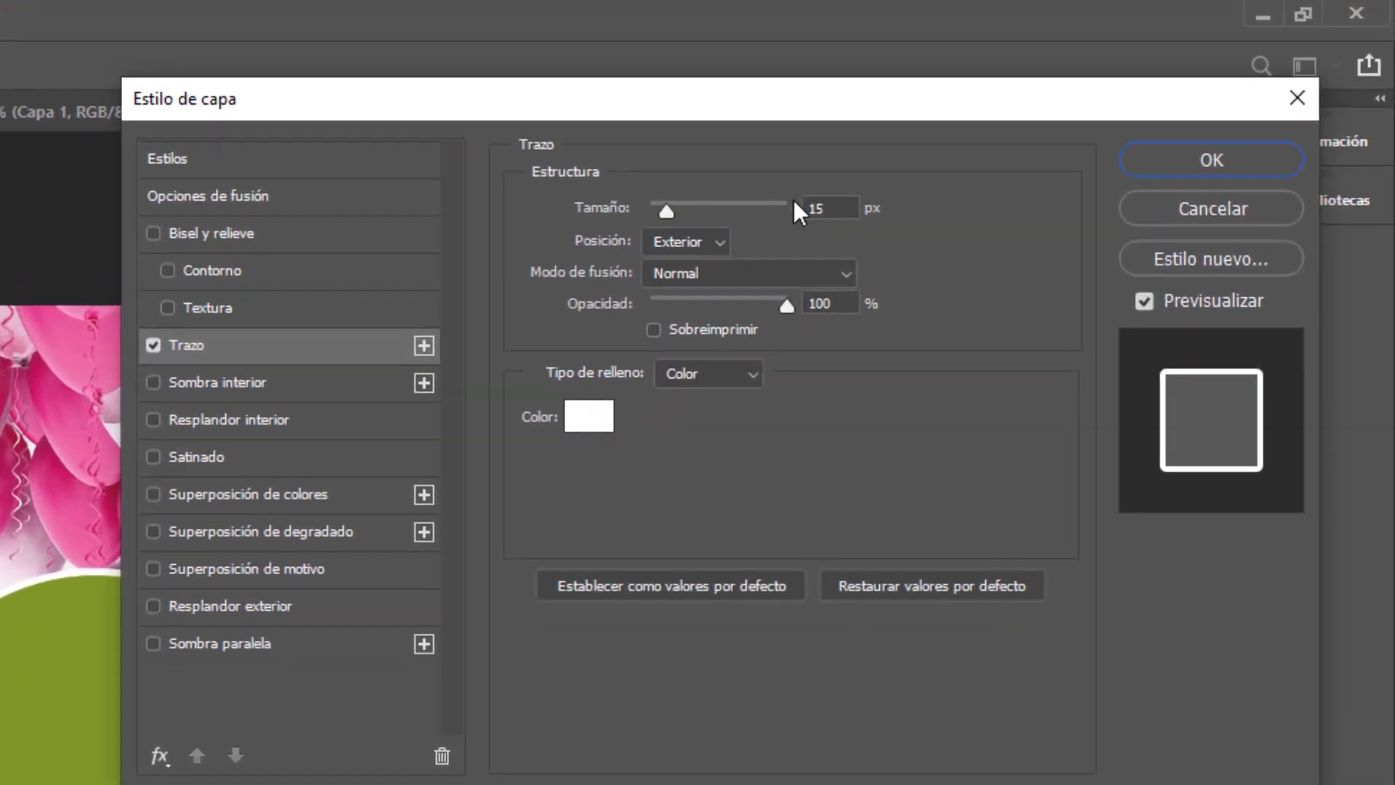
pyautogui.click(992, 144)
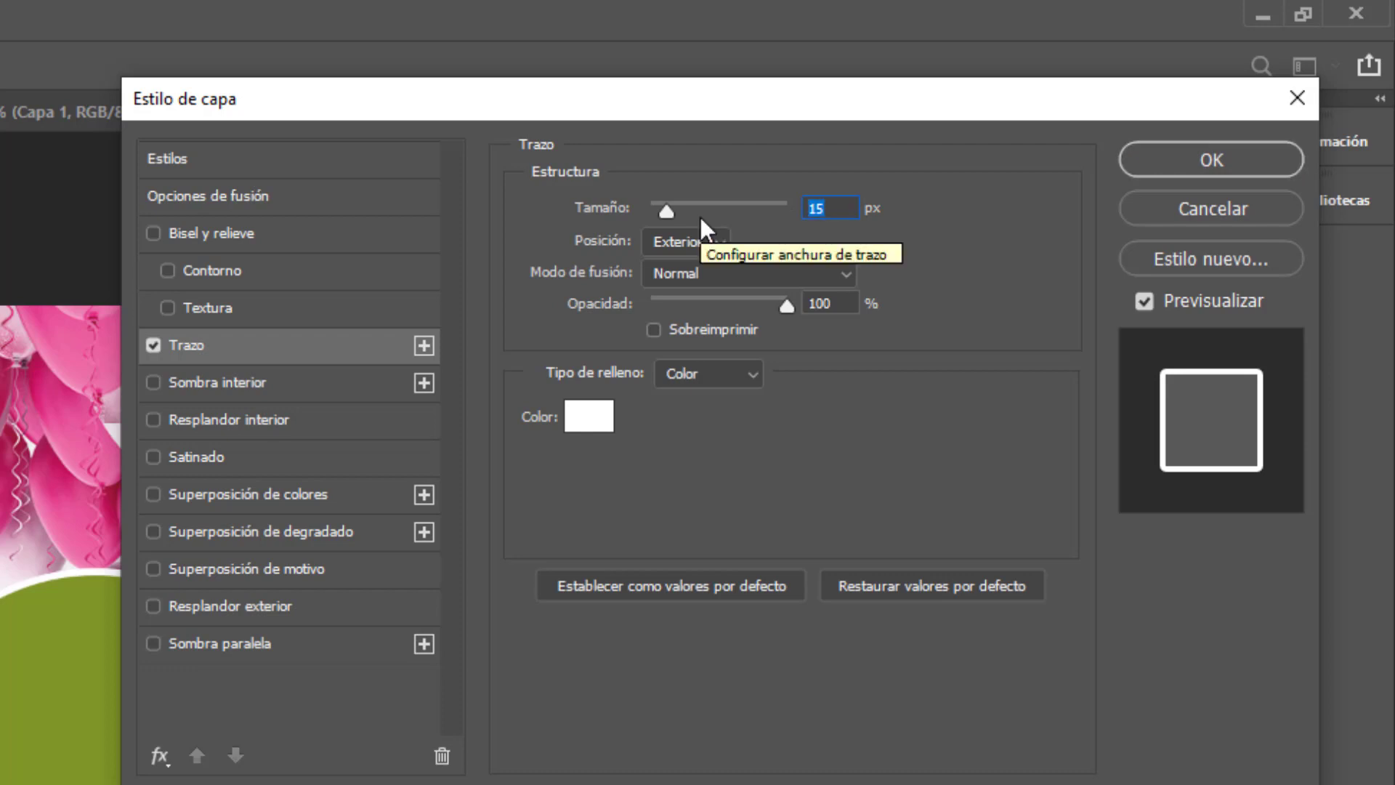
pyautogui.write('20')
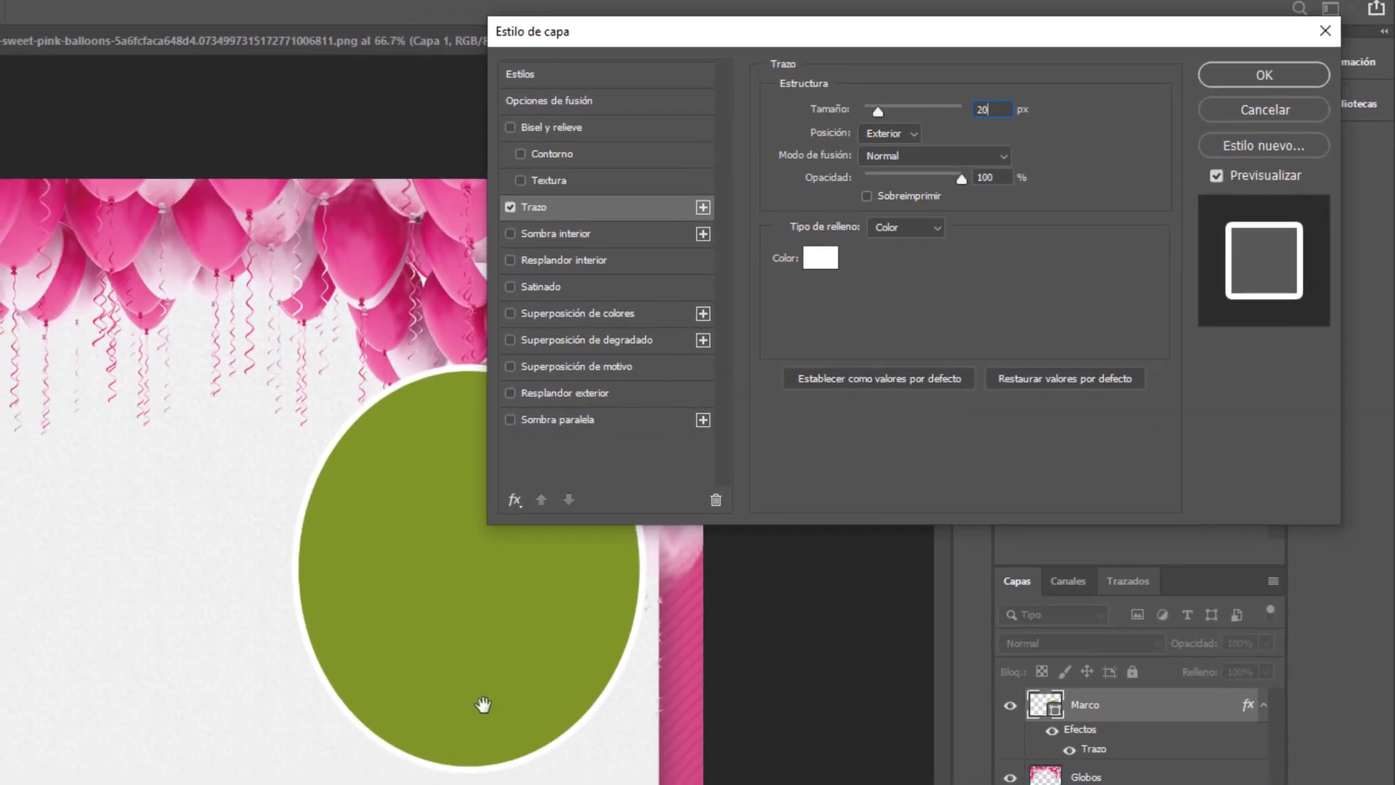
pyautogui.click(1236, 77)
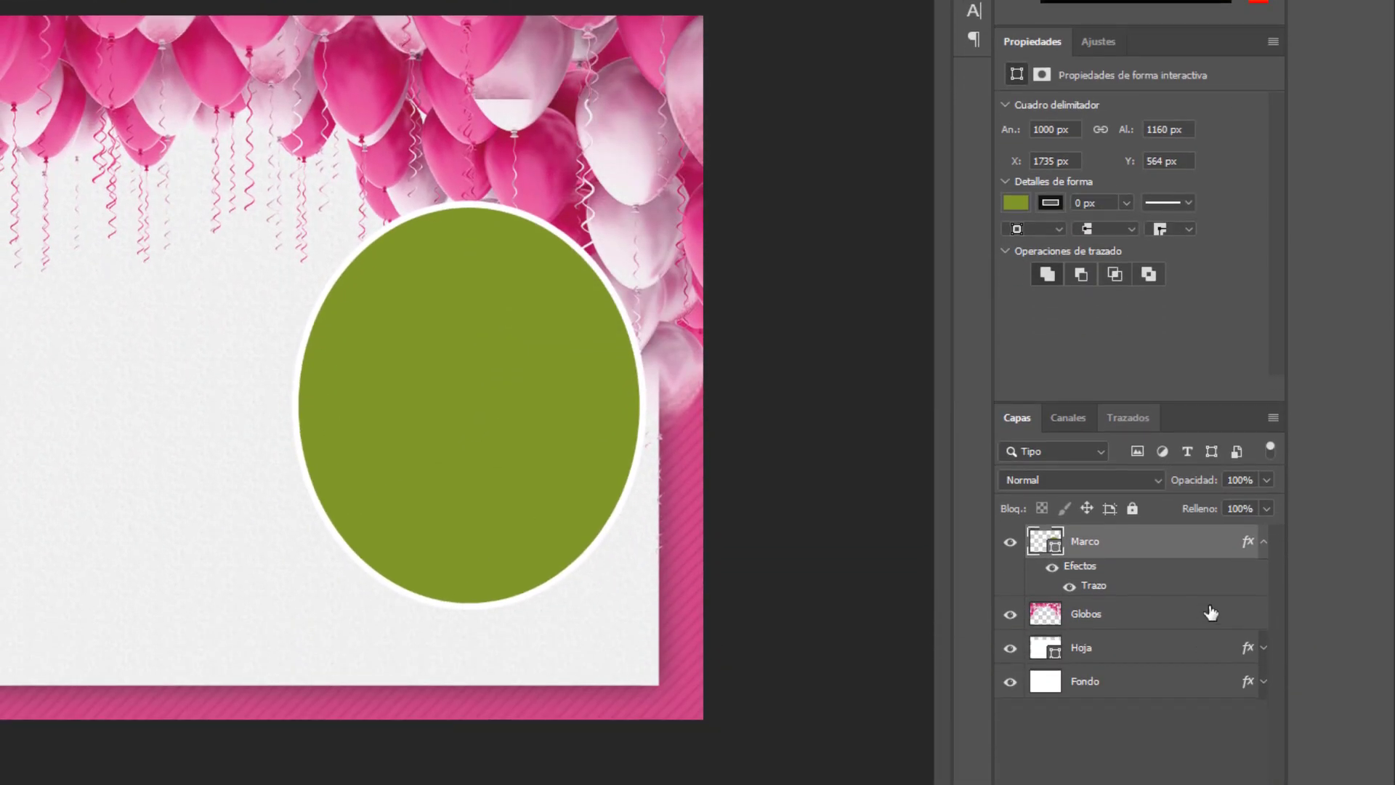
pyautogui.click(1264, 542)
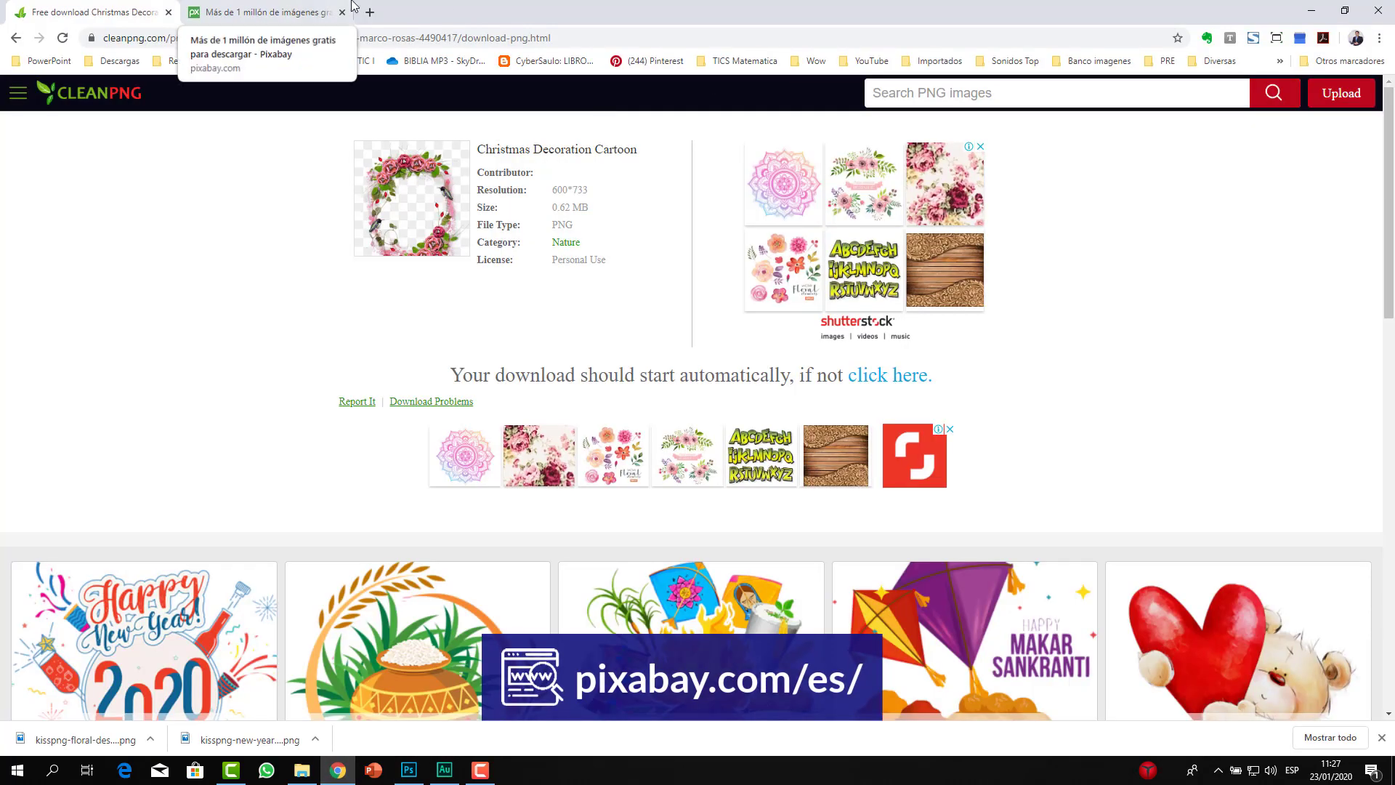
# - Switch to the Pixabay tab and sign in with a Google account
pyautogui.click(351, 6)
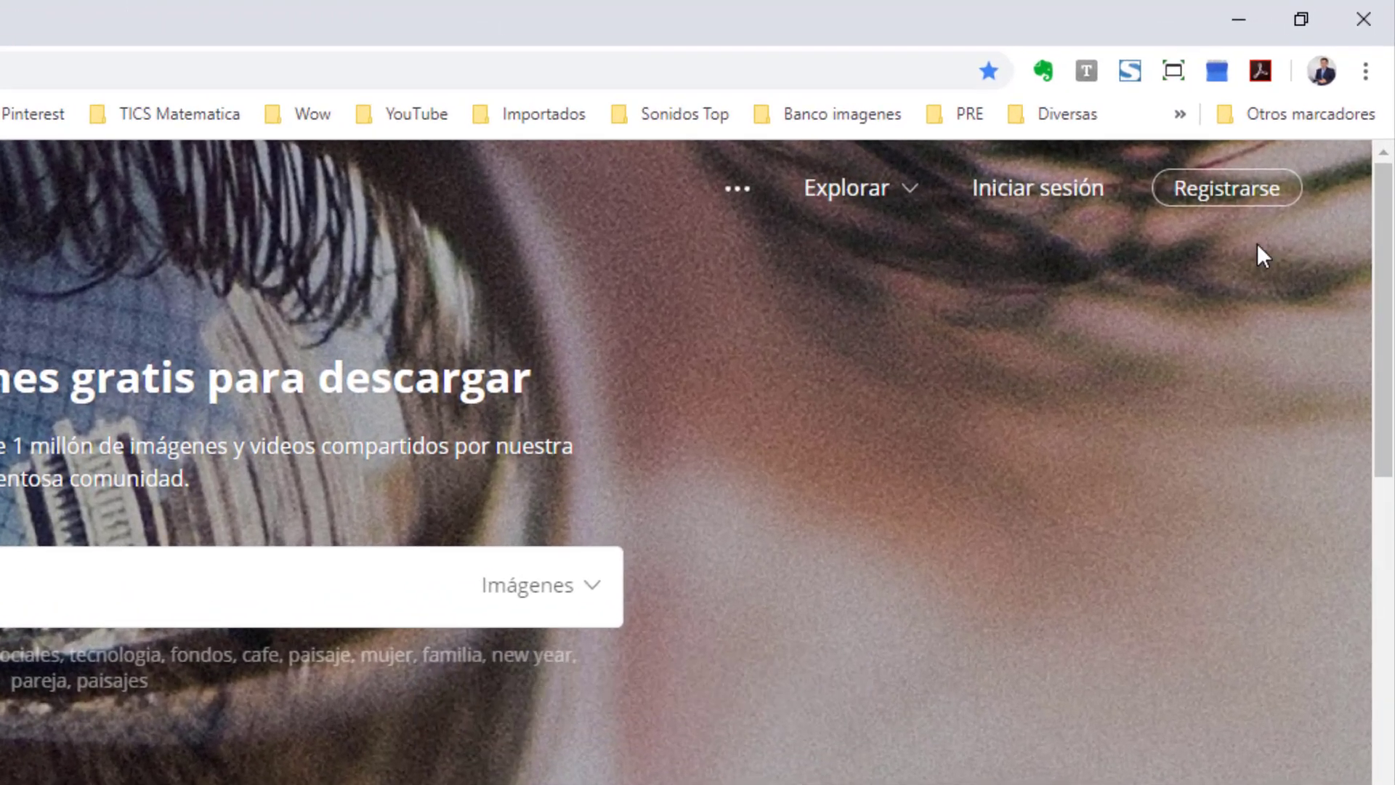
pyautogui.click(1253, 188)
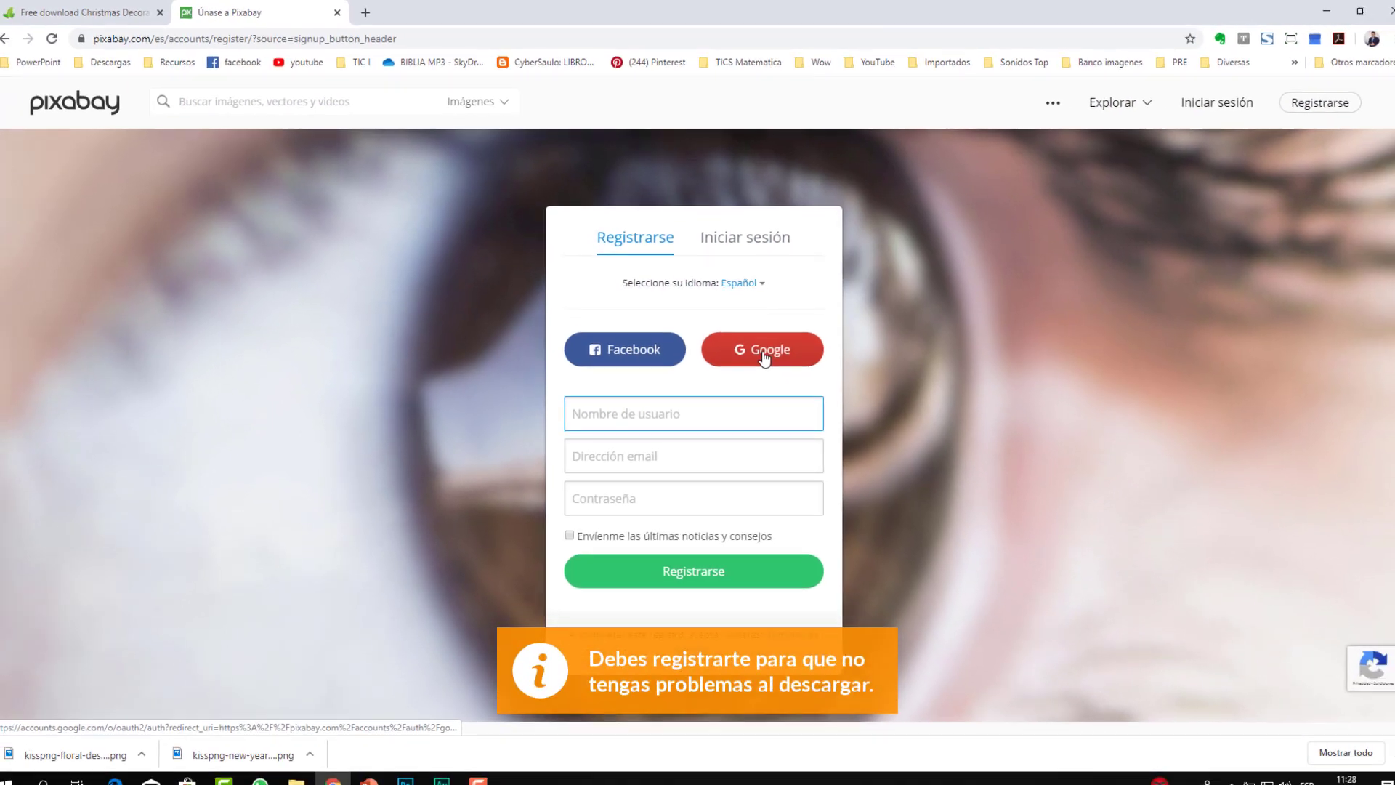
pyautogui.click(760, 351)
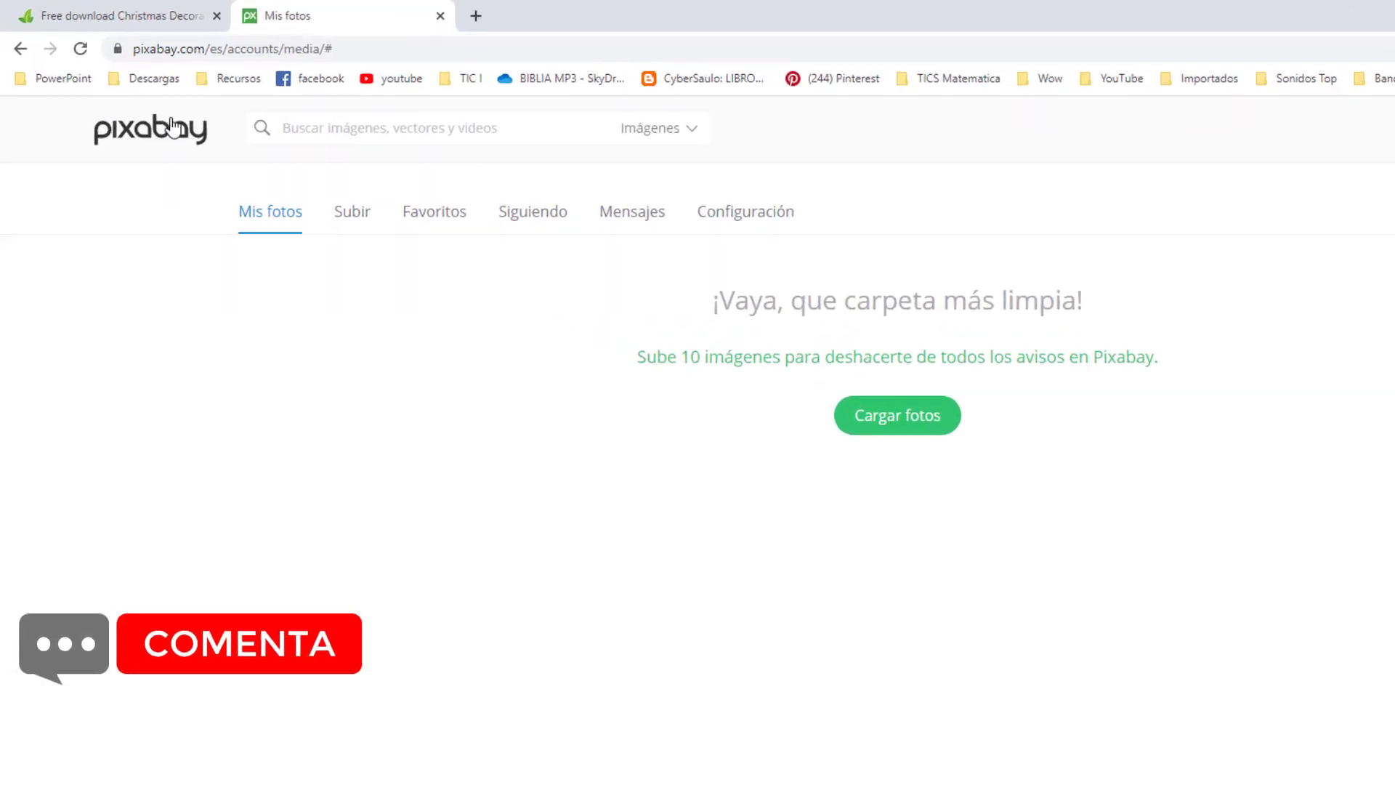
# - Search Pixabay for 'sonrisa' and browse to results page 3
pyautogui.click(400, 149)
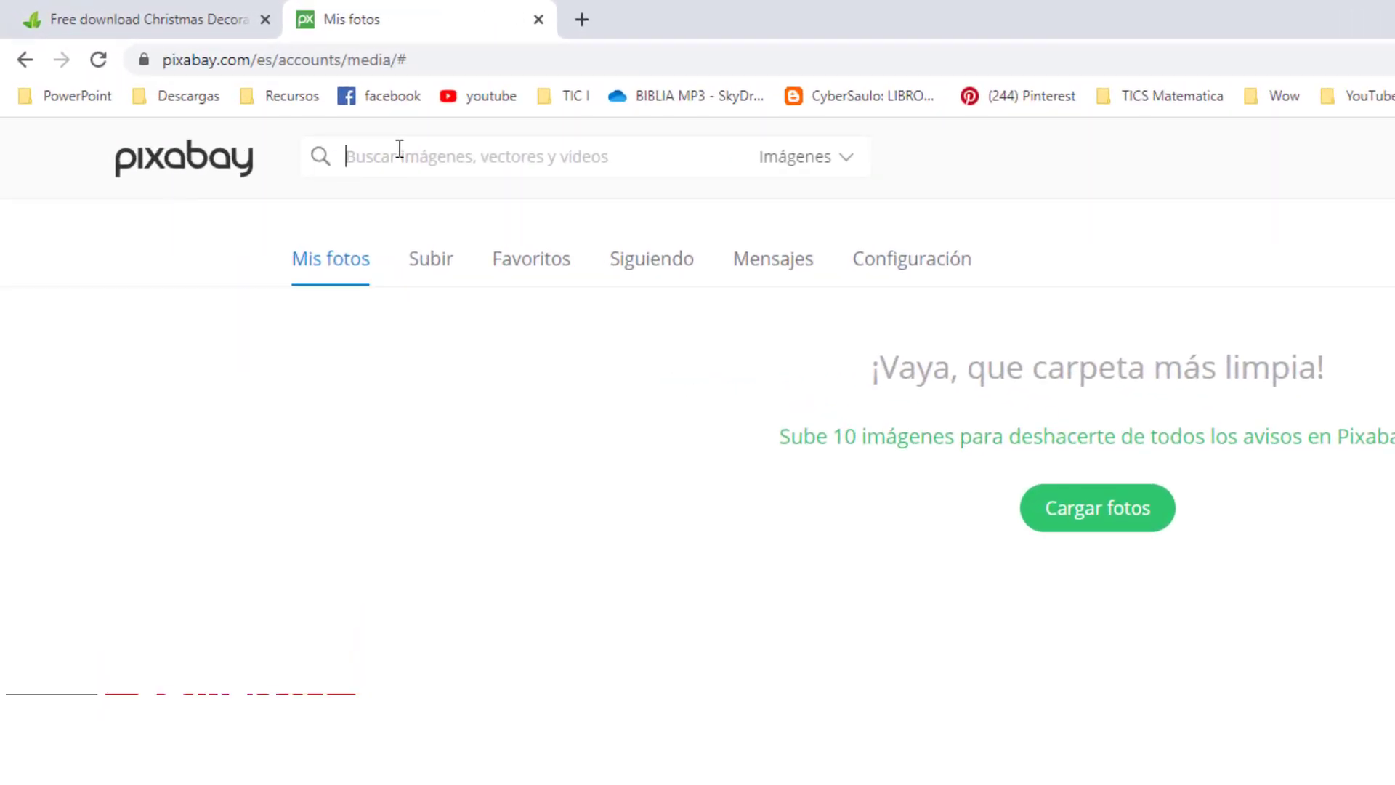
pyautogui.write('sonrisa')
pyautogui.press('Return')
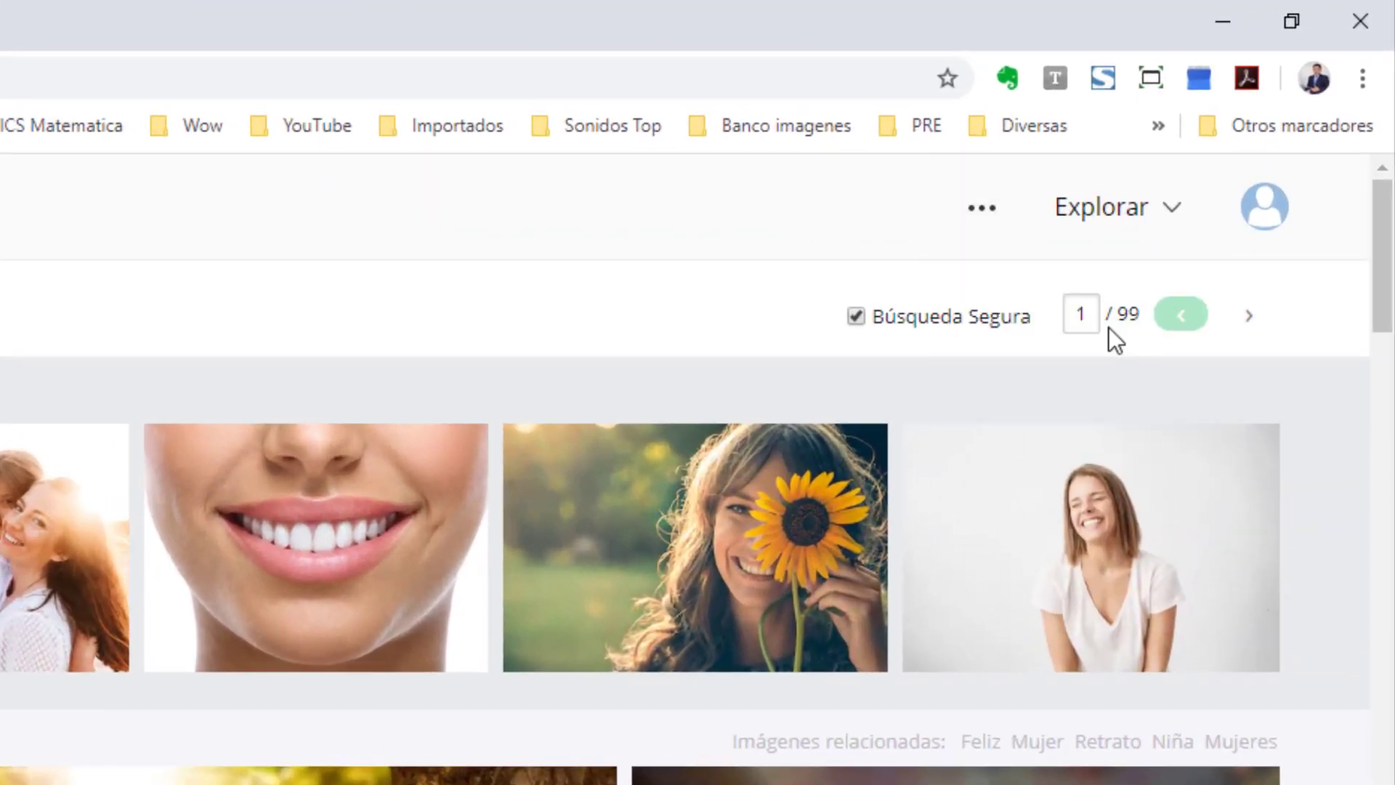
pyautogui.click(1247, 315)
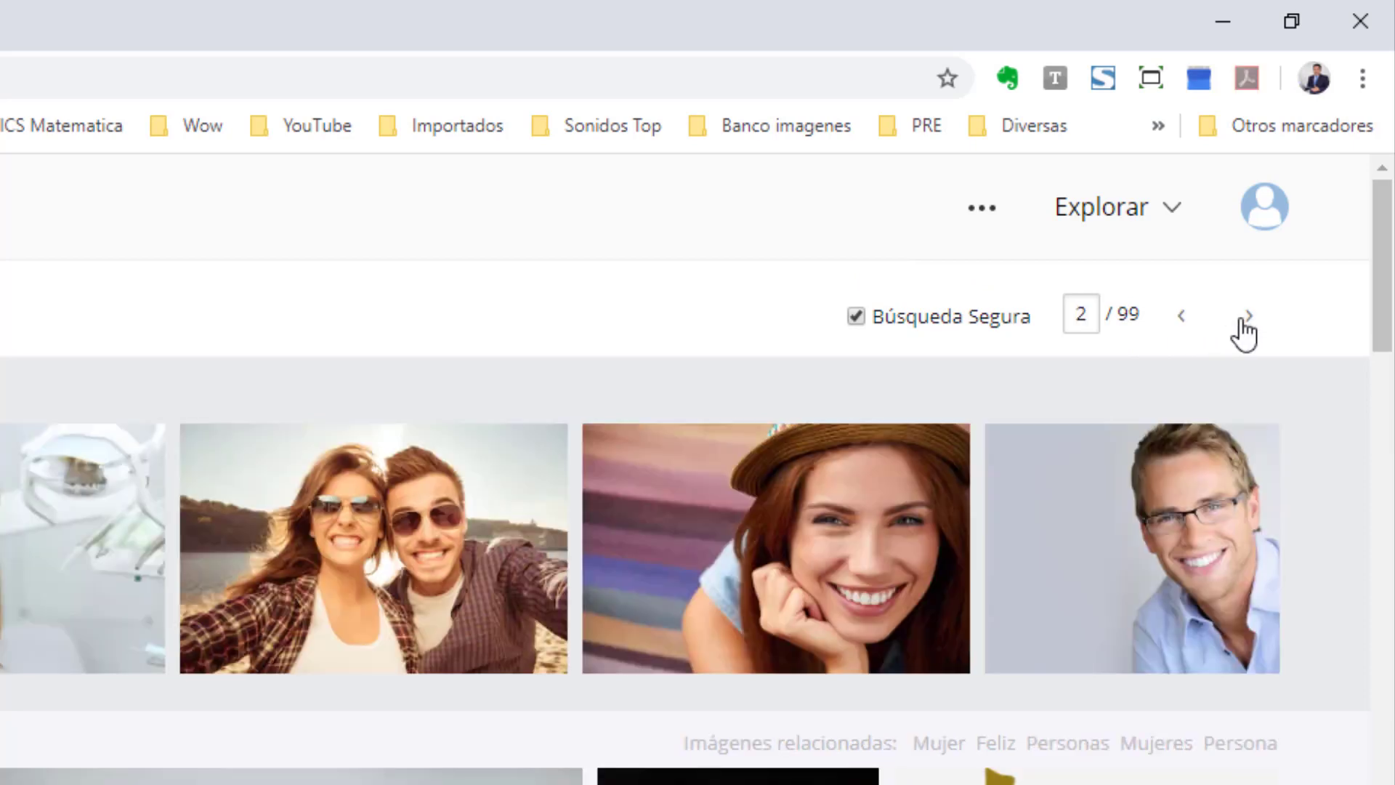
pyautogui.click(1243, 319)
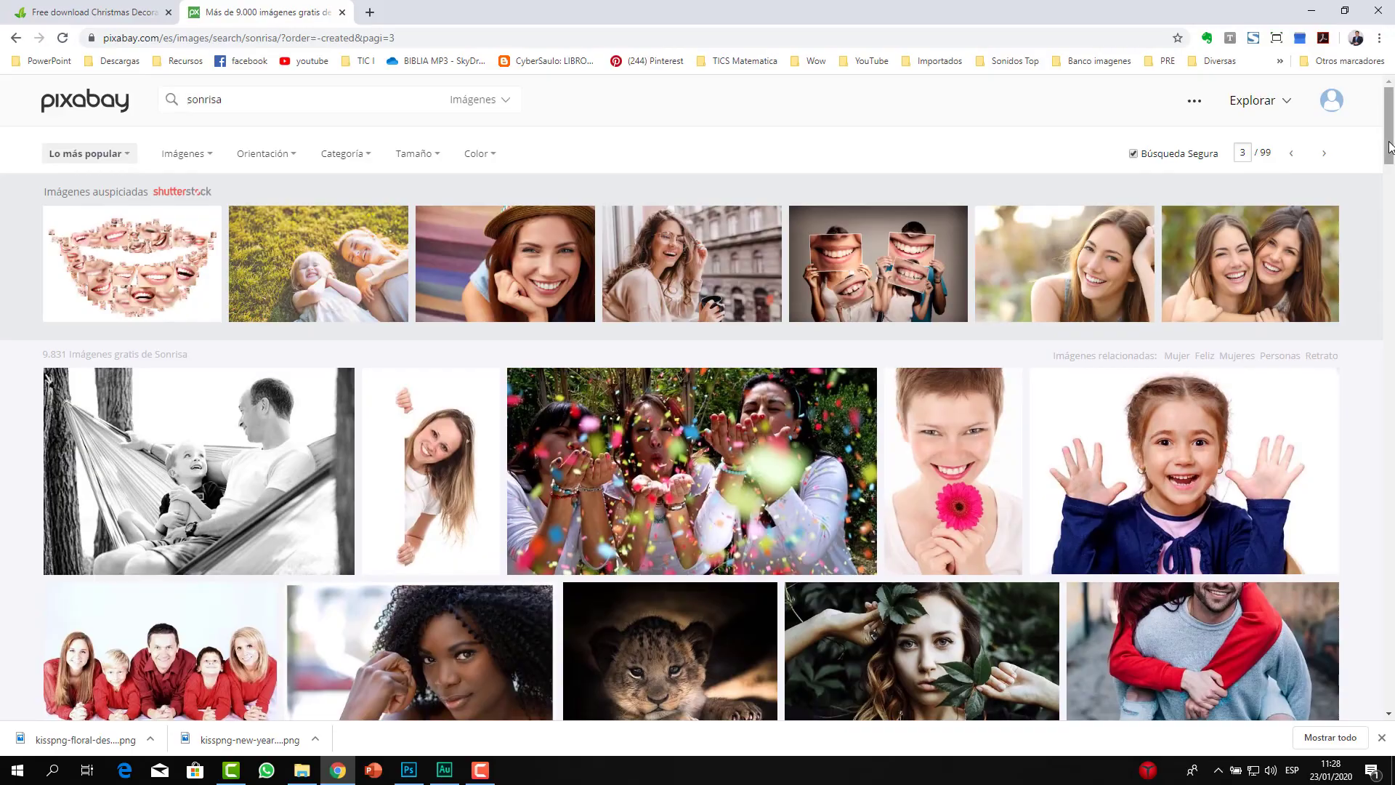
pyautogui.moveTo(1388, 131); pyautogui.dragTo(1389, 576)
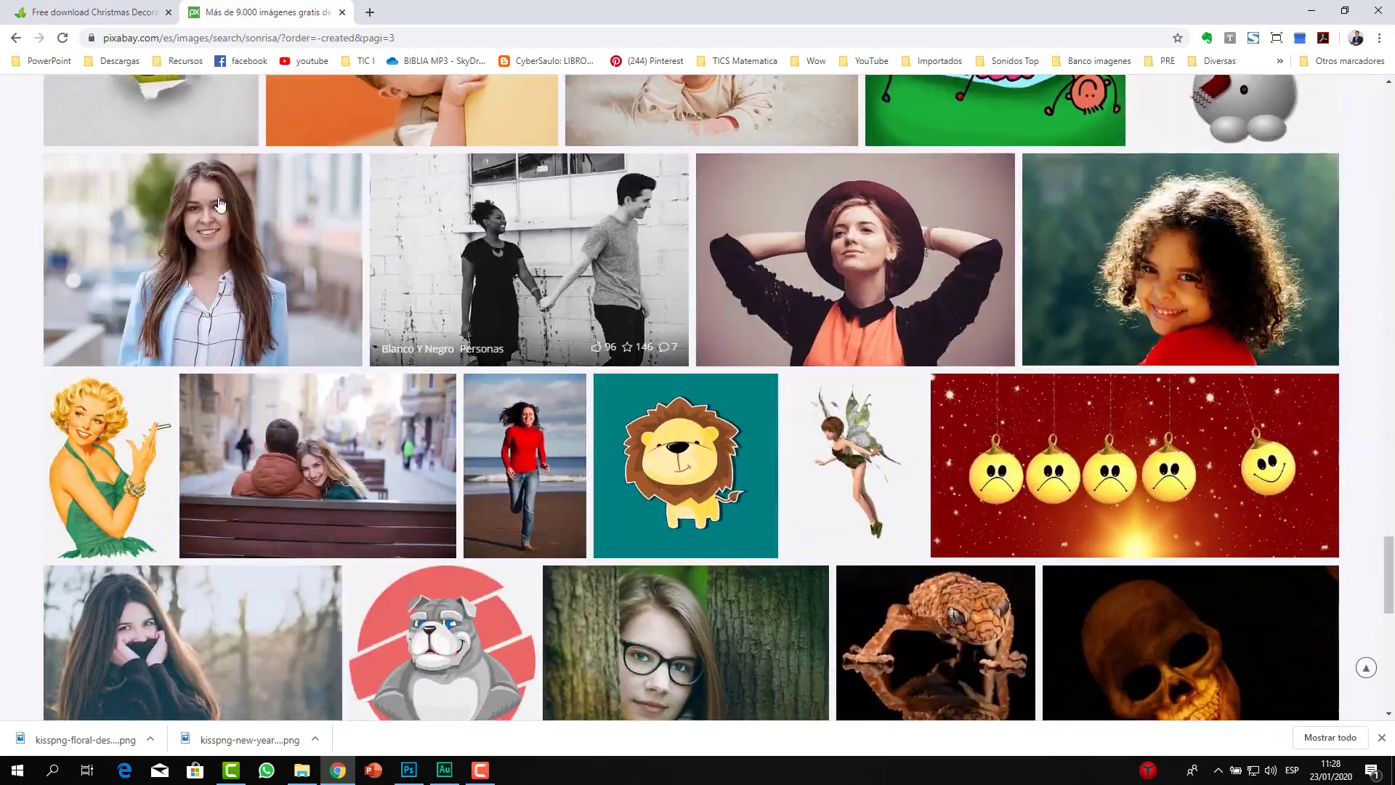
# - Download the smiling long-haired woman's portrait at 1920×1280 and return to Photoshop
pyautogui.click(240, 275)
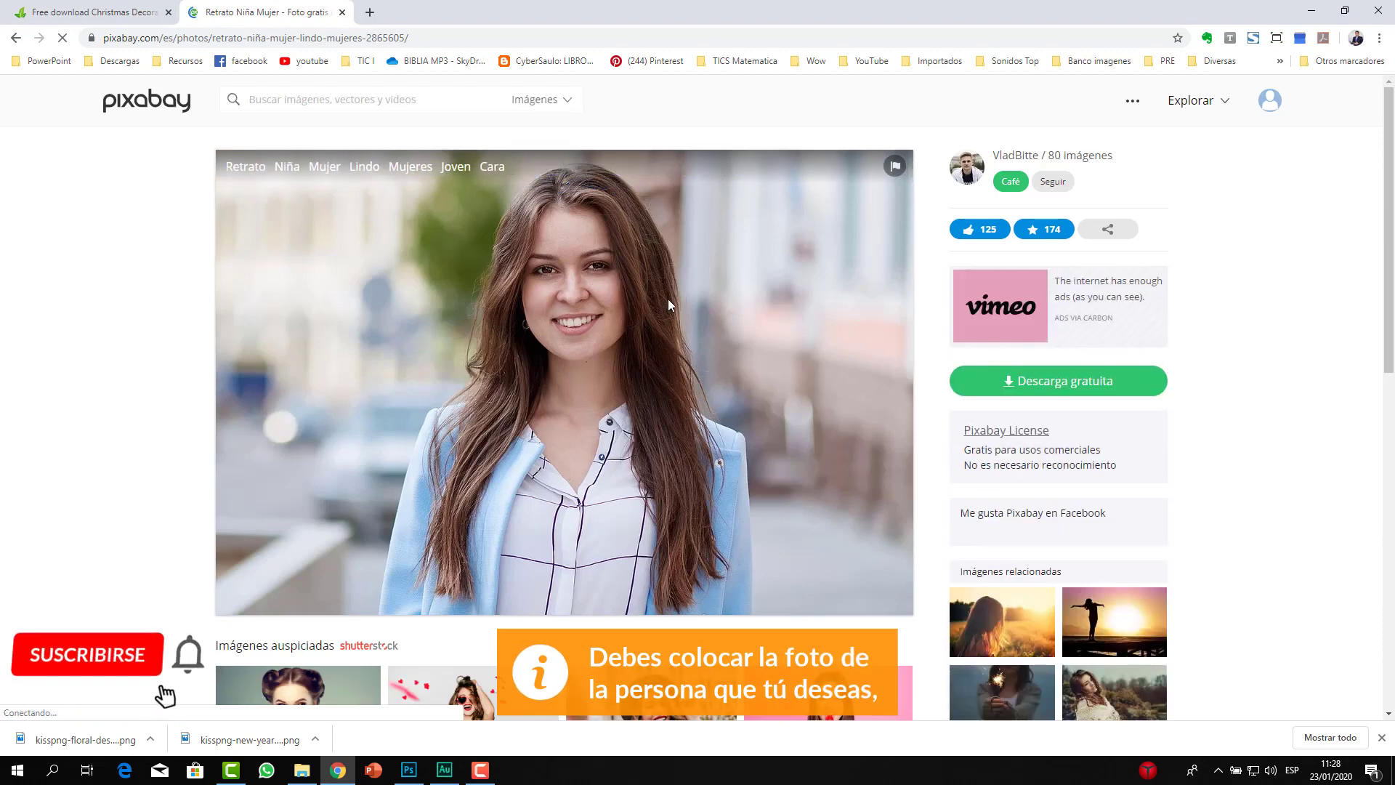
pyautogui.click(1045, 398)
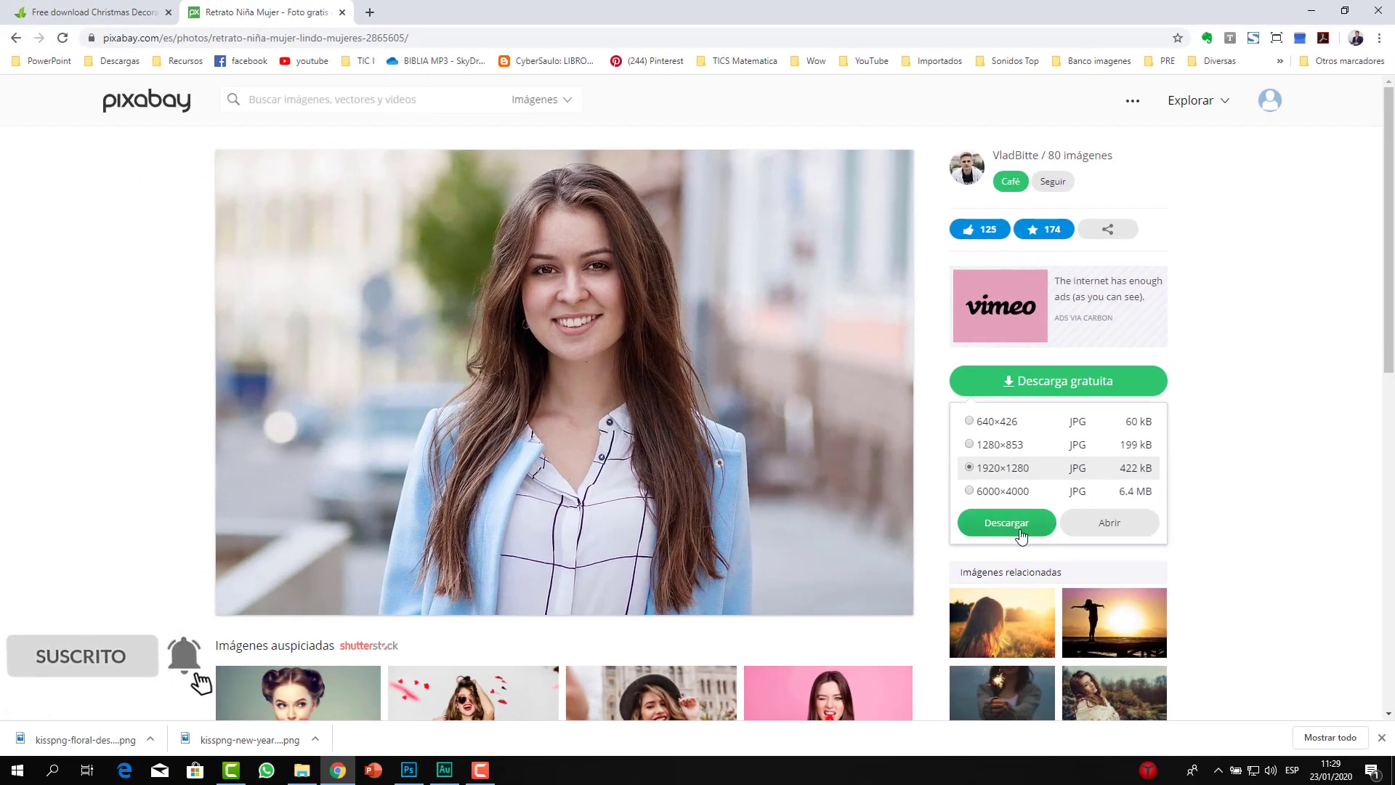
pyautogui.click(1005, 534)
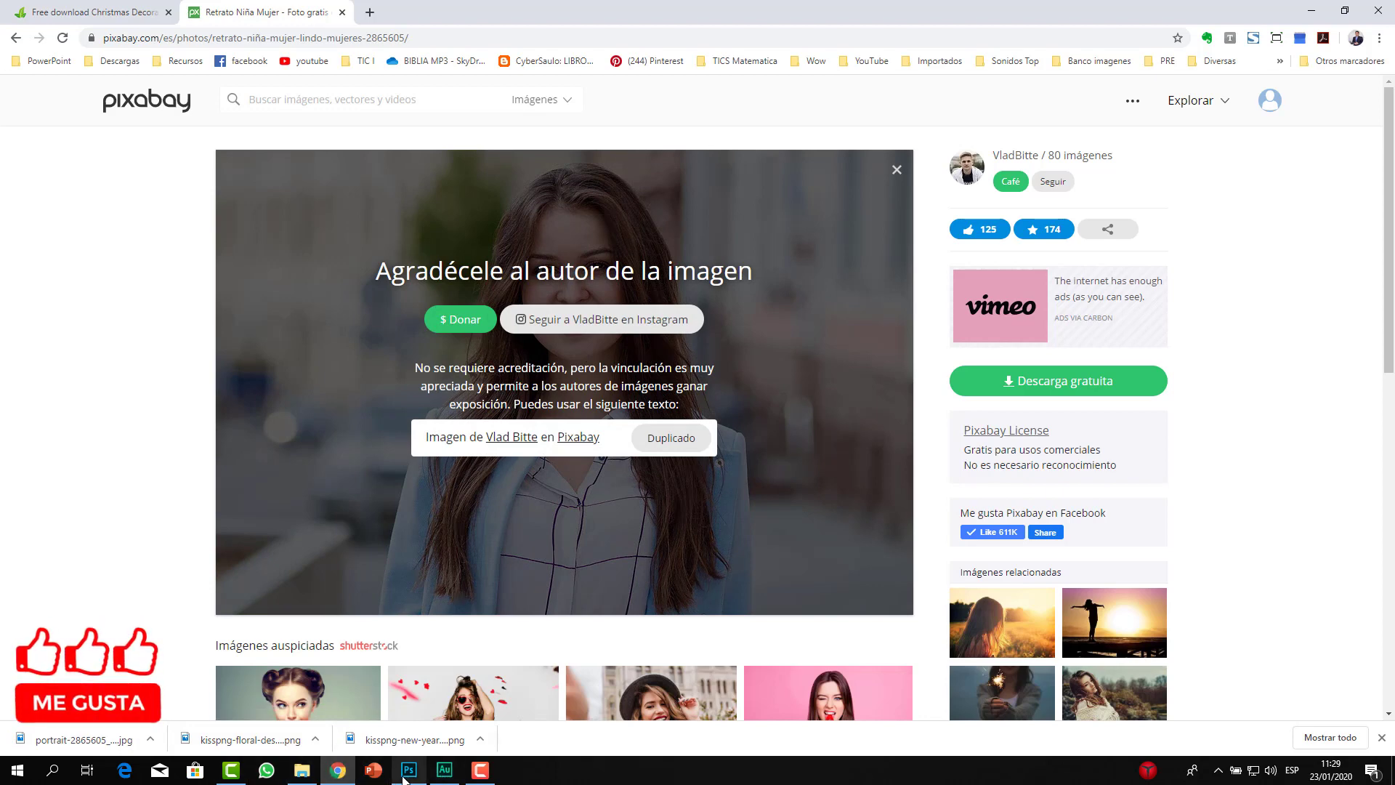
pyautogui.click(408, 770)
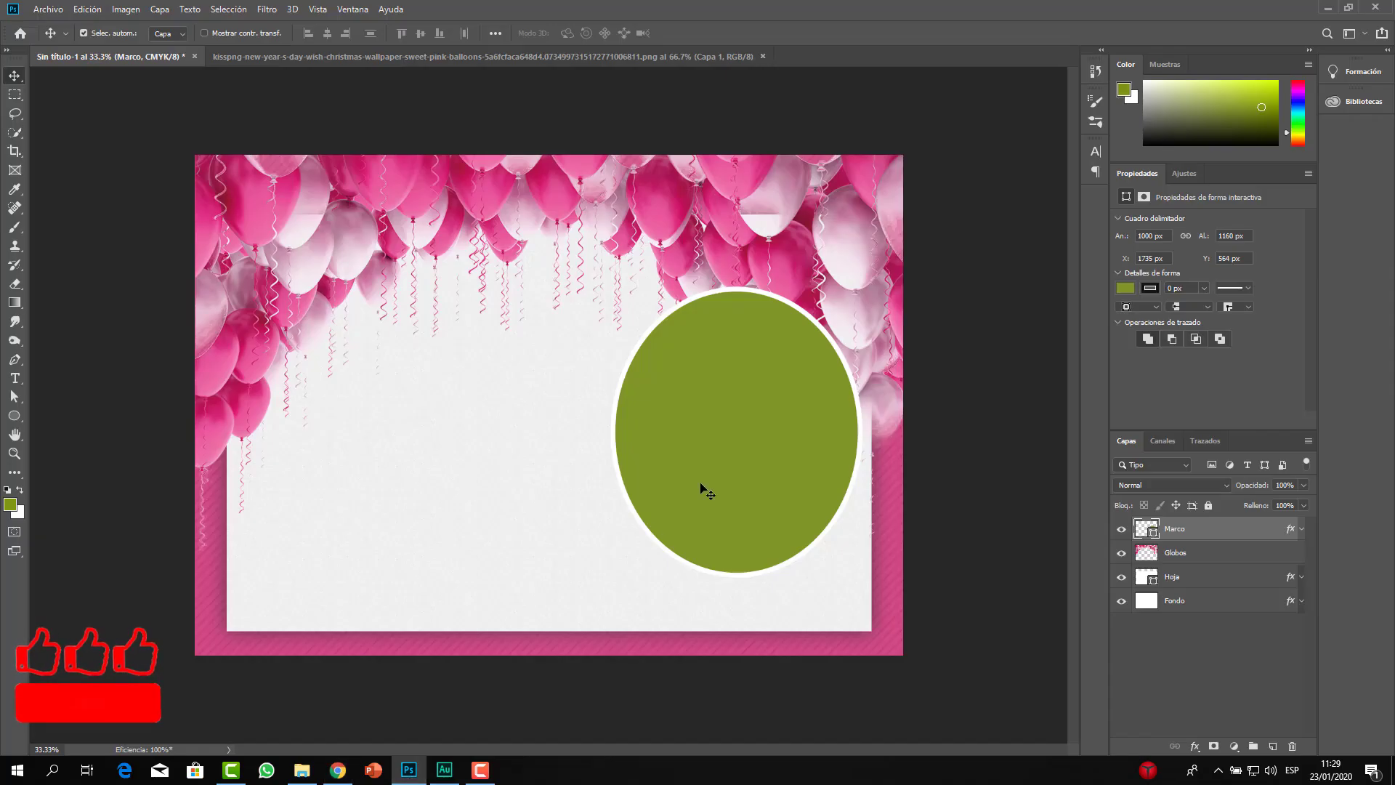
# - Close the balloons image and open portrait-2865605_1920.jpg as a new document
pyautogui.click(369, 56)
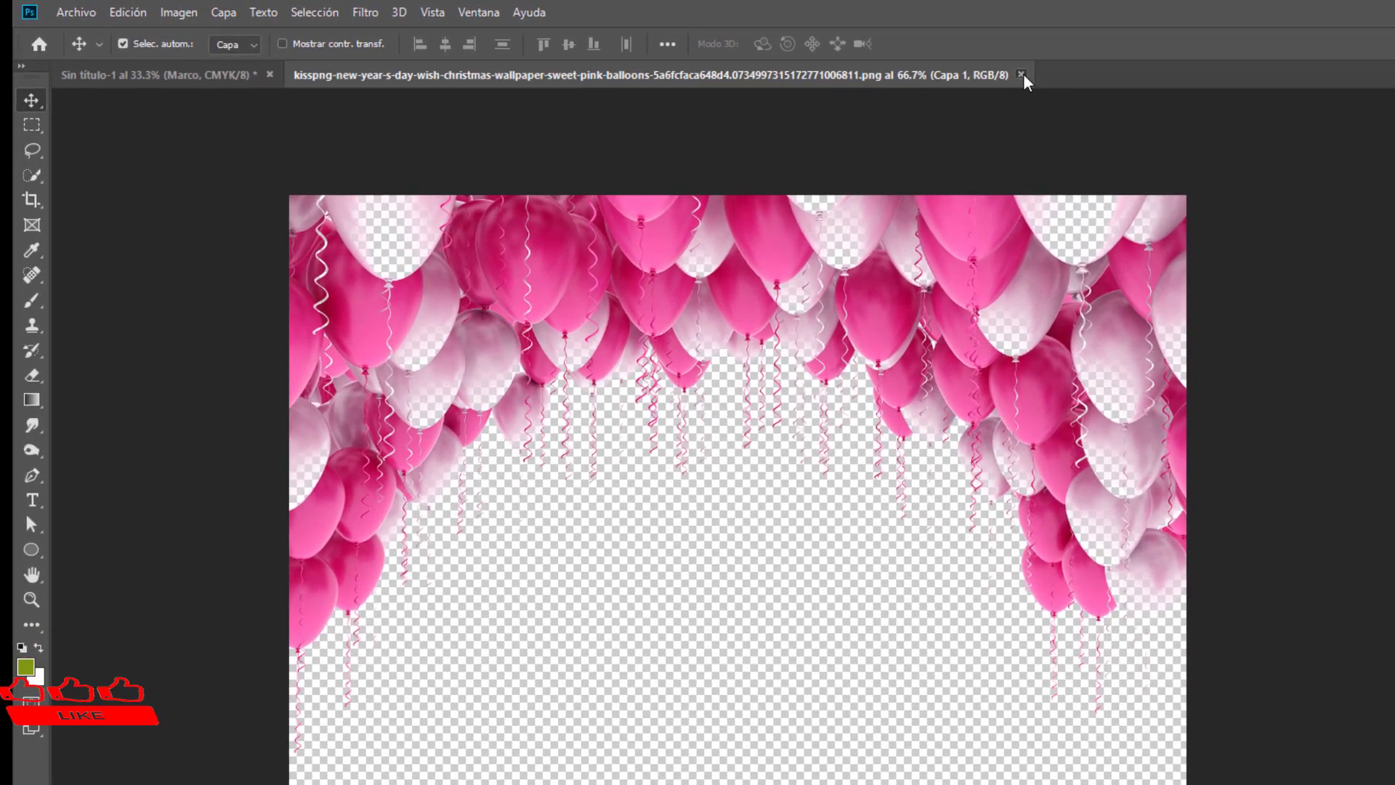
pyautogui.click(1037, 76)
pyautogui.hotkey('ctrl', 'o')
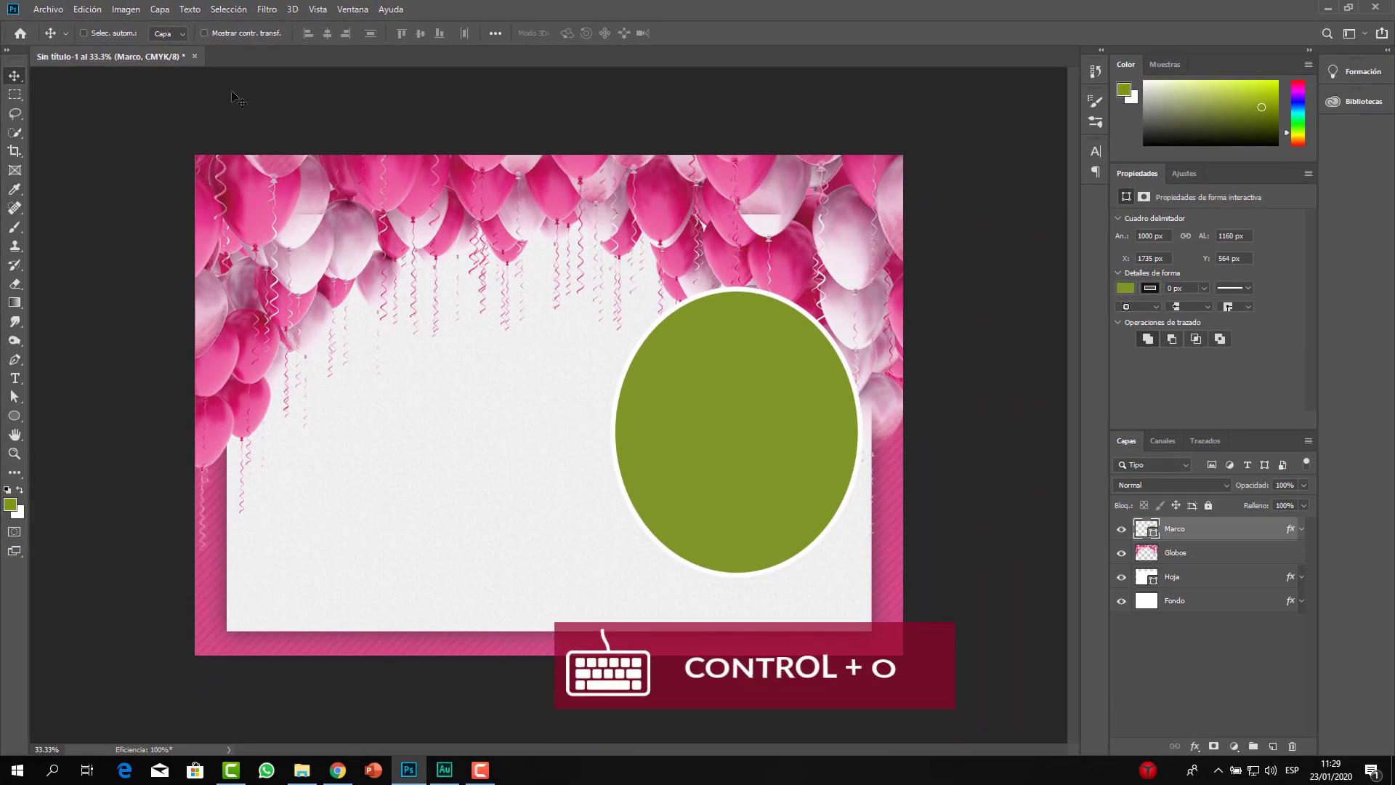
pyautogui.scroll(-5, 450, 204)
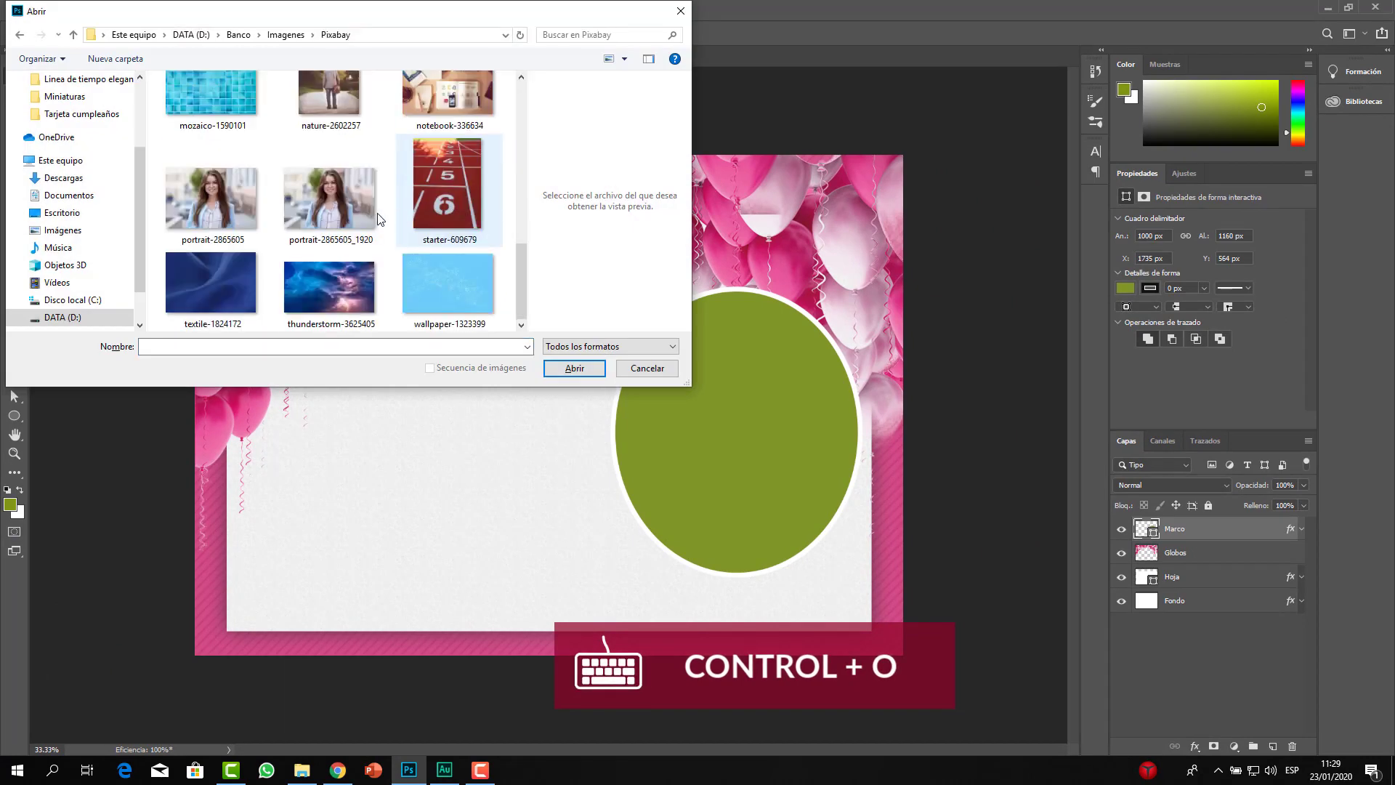
pyautogui.click(345, 216)
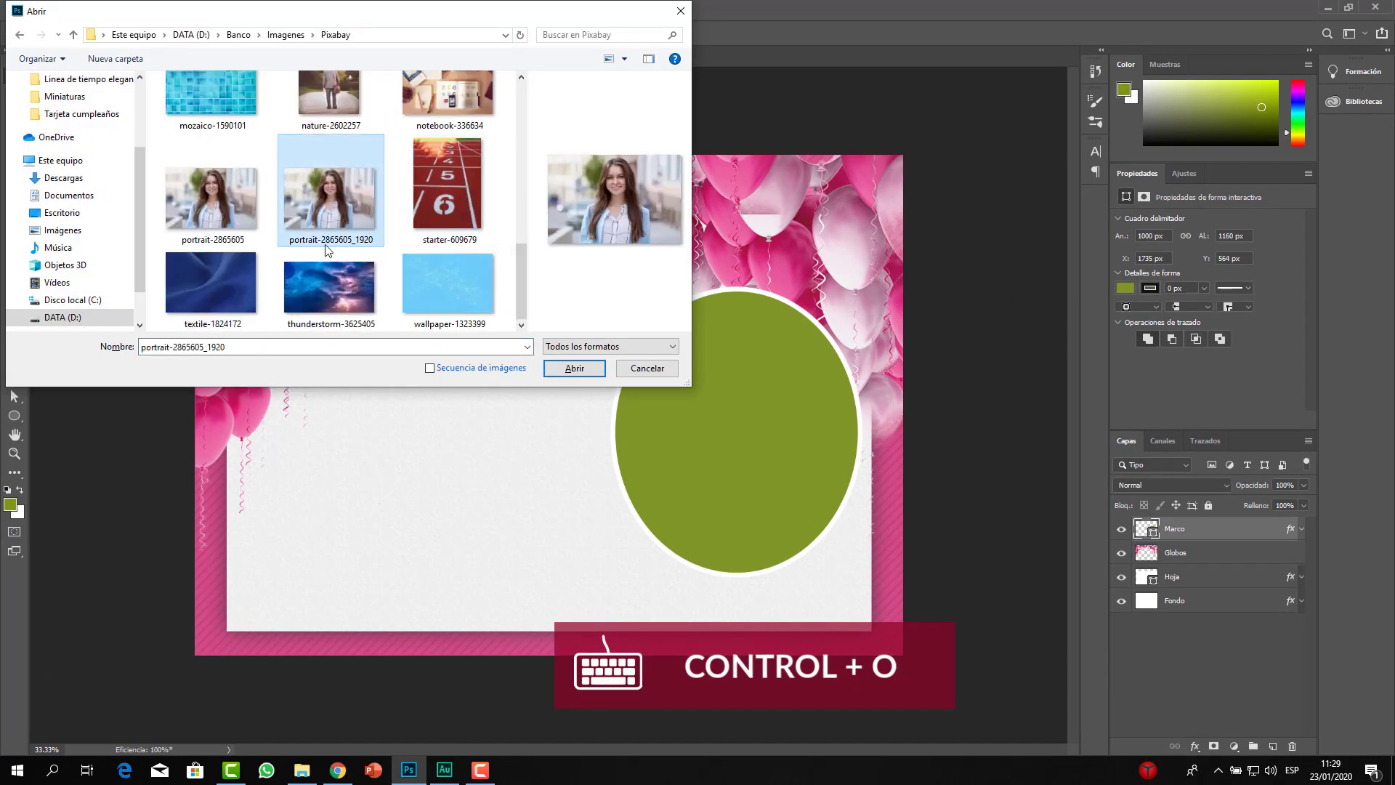
pyautogui.click(574, 369)
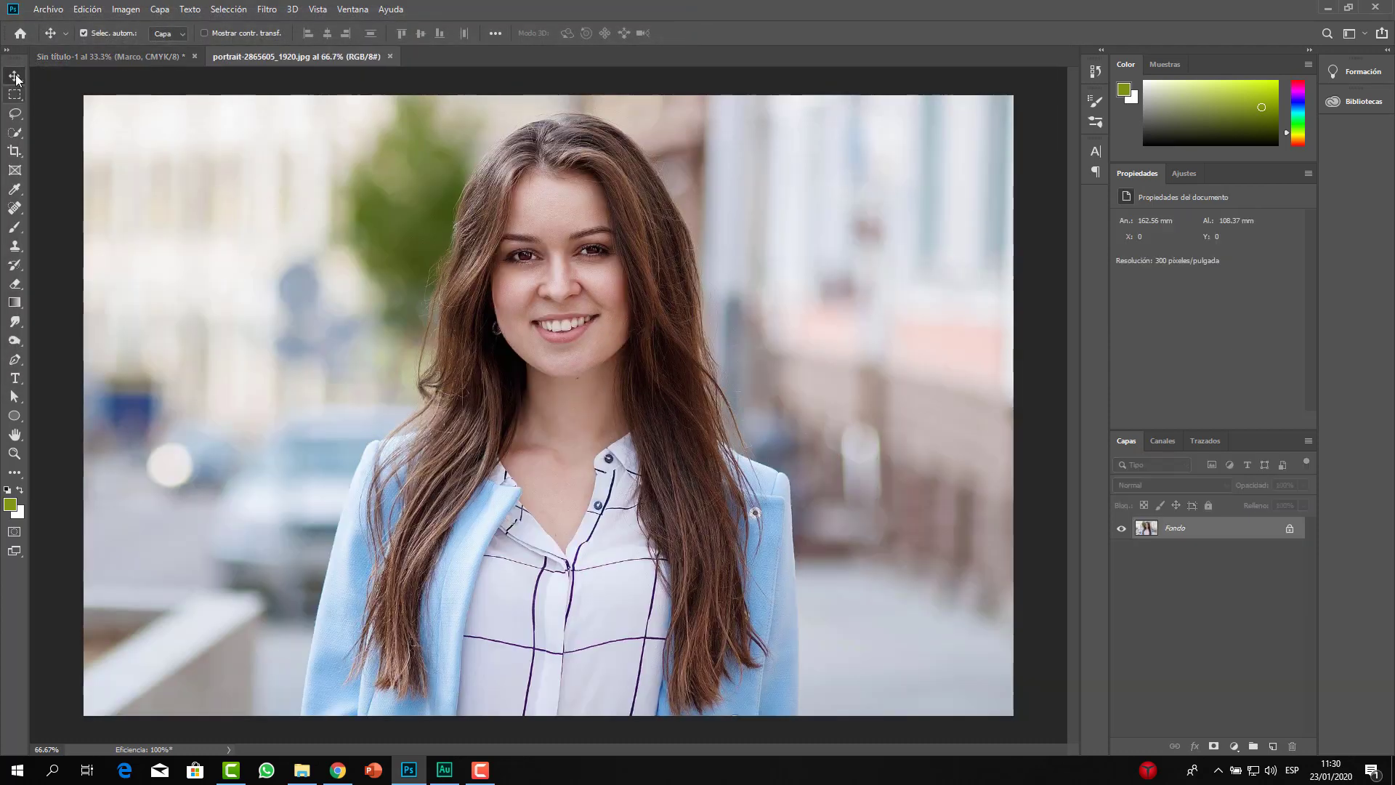
# - Drag the portrait onto the Sin título-1 card and select the new Capa 1 layer above Marco
pyautogui.moveTo(550, 316)
pyautogui.mouseDown()
pyautogui.moveTo(192, 77)
pyautogui.moveTo(425, 205)
pyautogui.mouseUp()
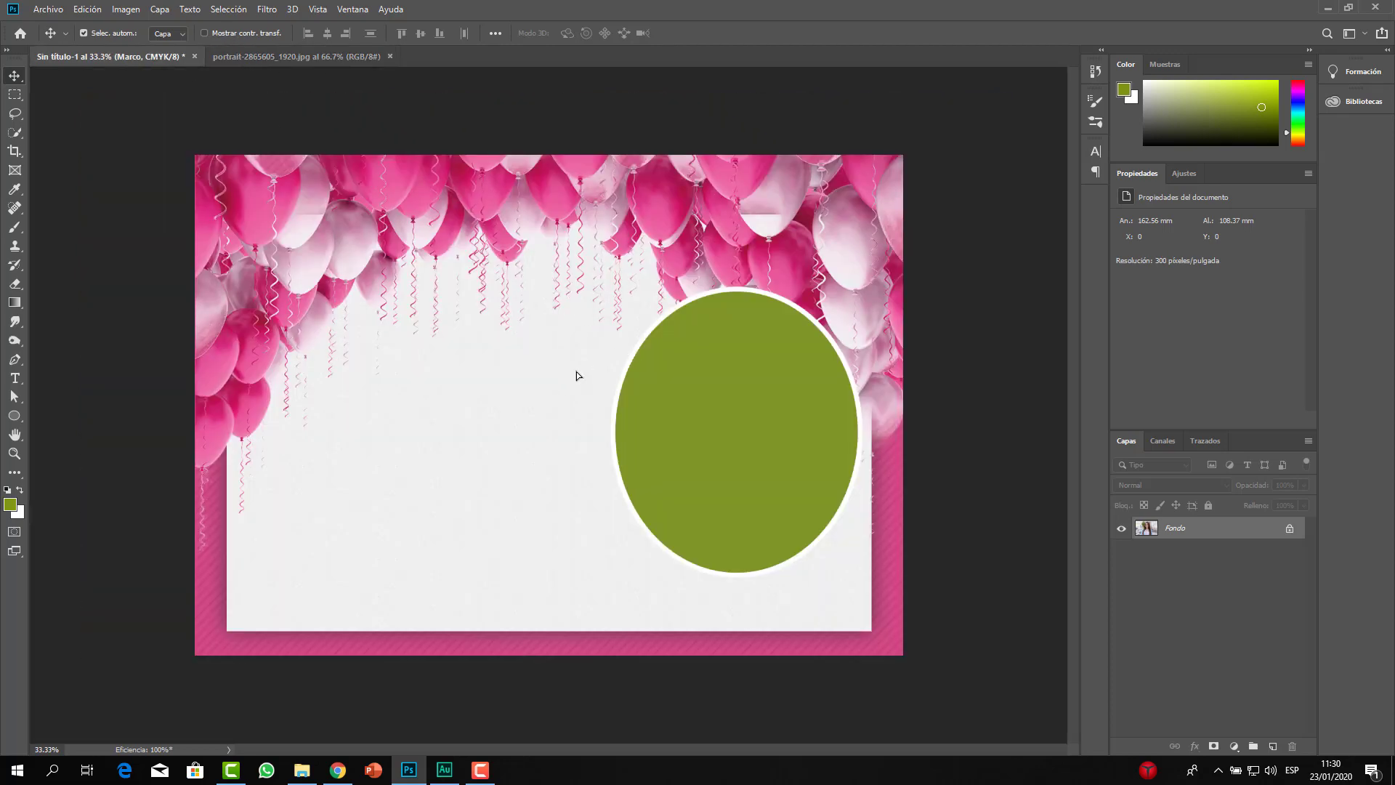
pyautogui.moveTo(573, 371); pyautogui.dragTo(737, 442)
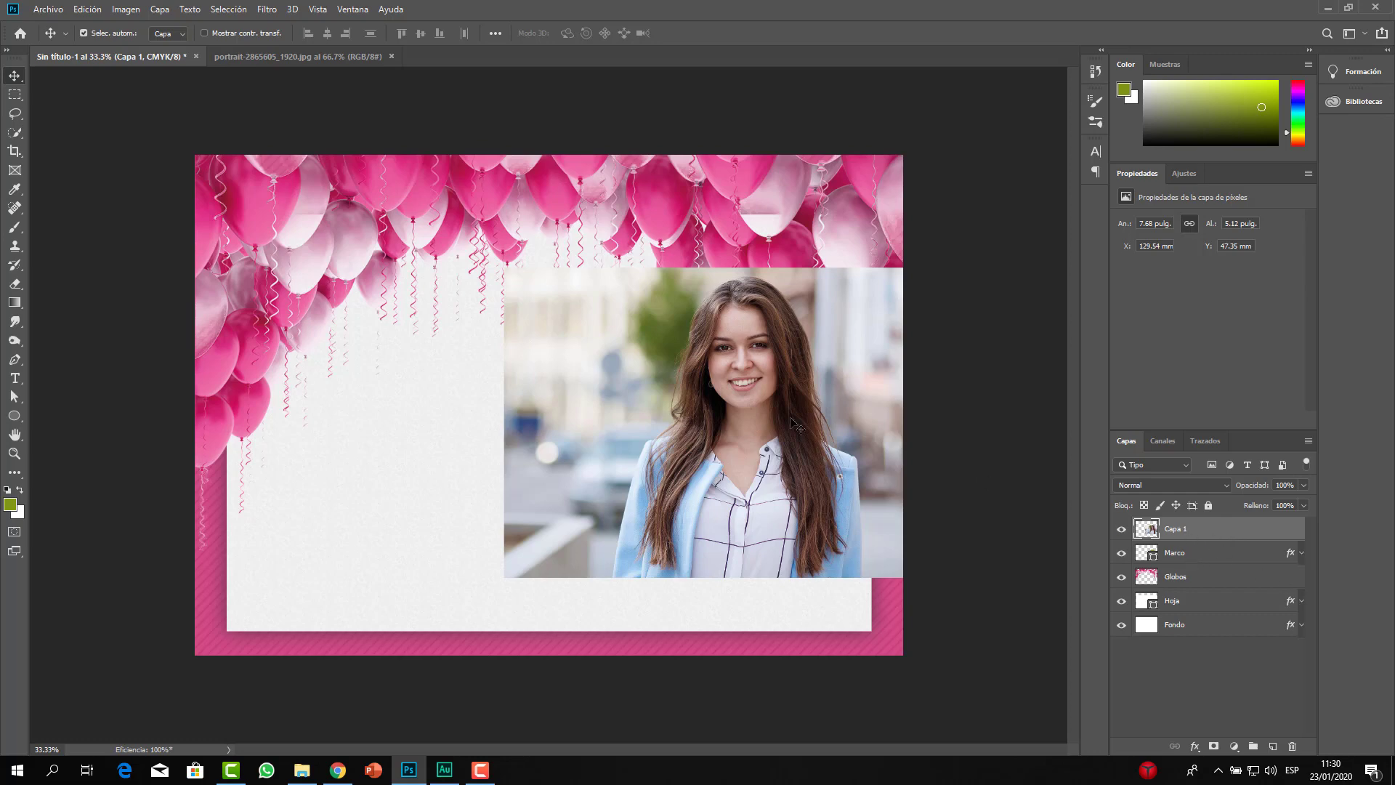
pyautogui.click(1149, 560)
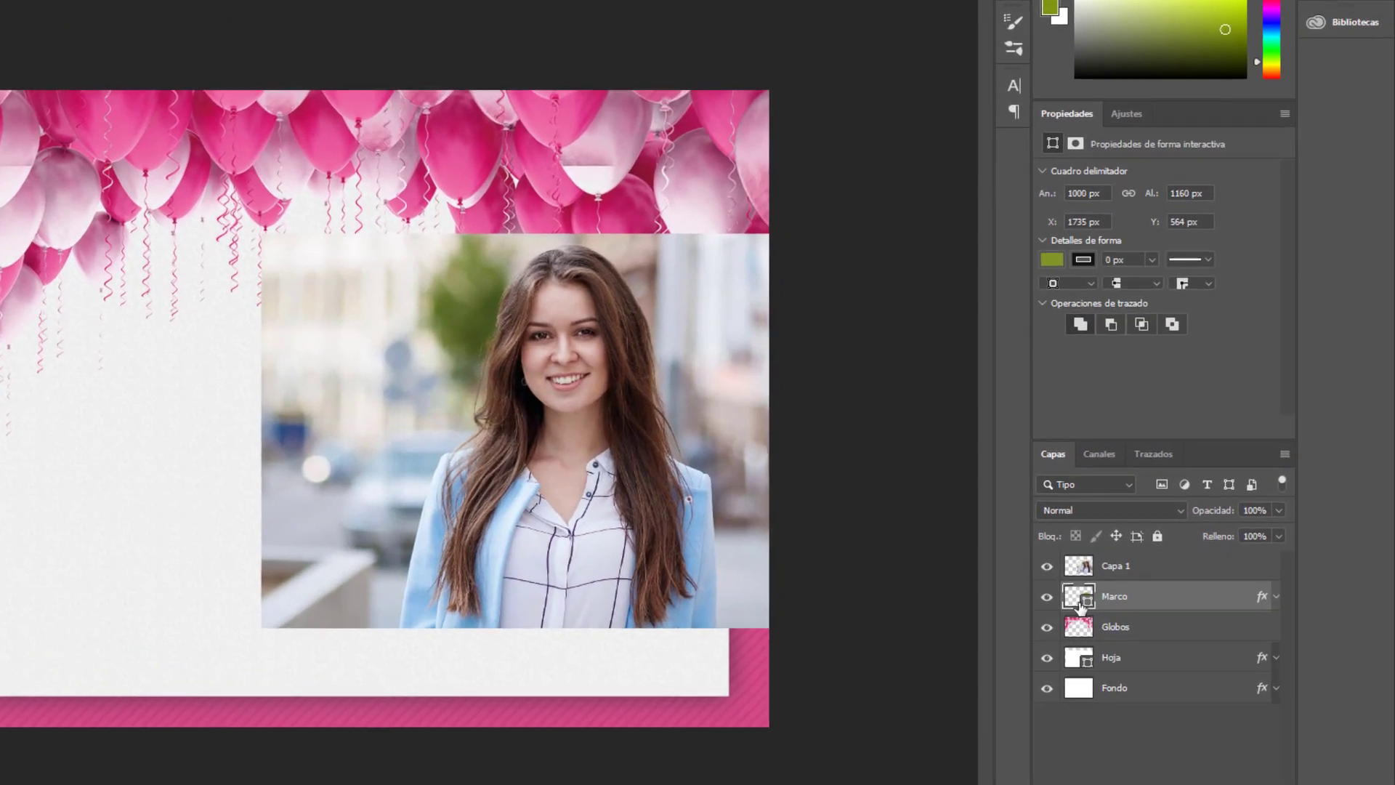
pyautogui.click(1160, 571)
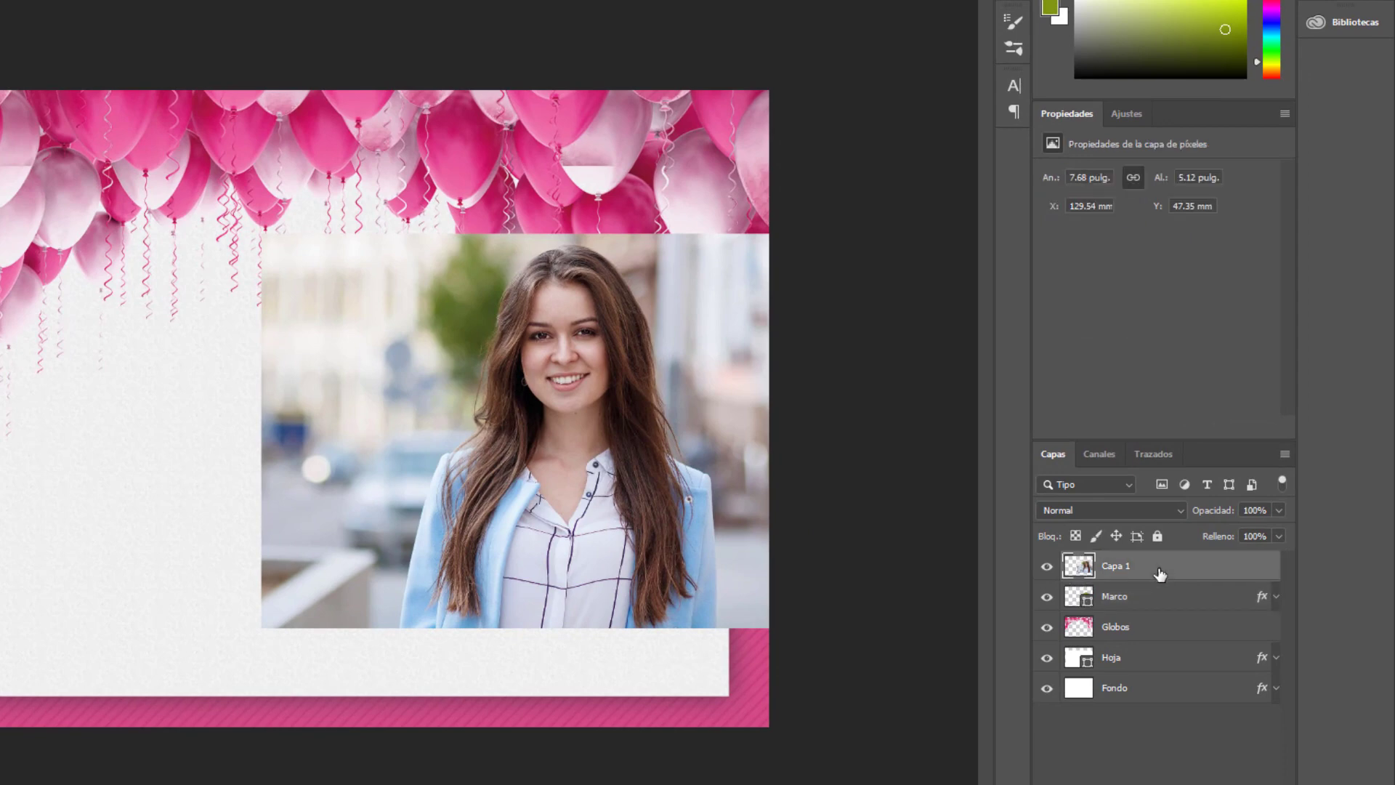
# - Clip Capa 1 to the Marco oval and shift the photo down to Y 57.3 mm
pyautogui.rightClick(1161, 573)
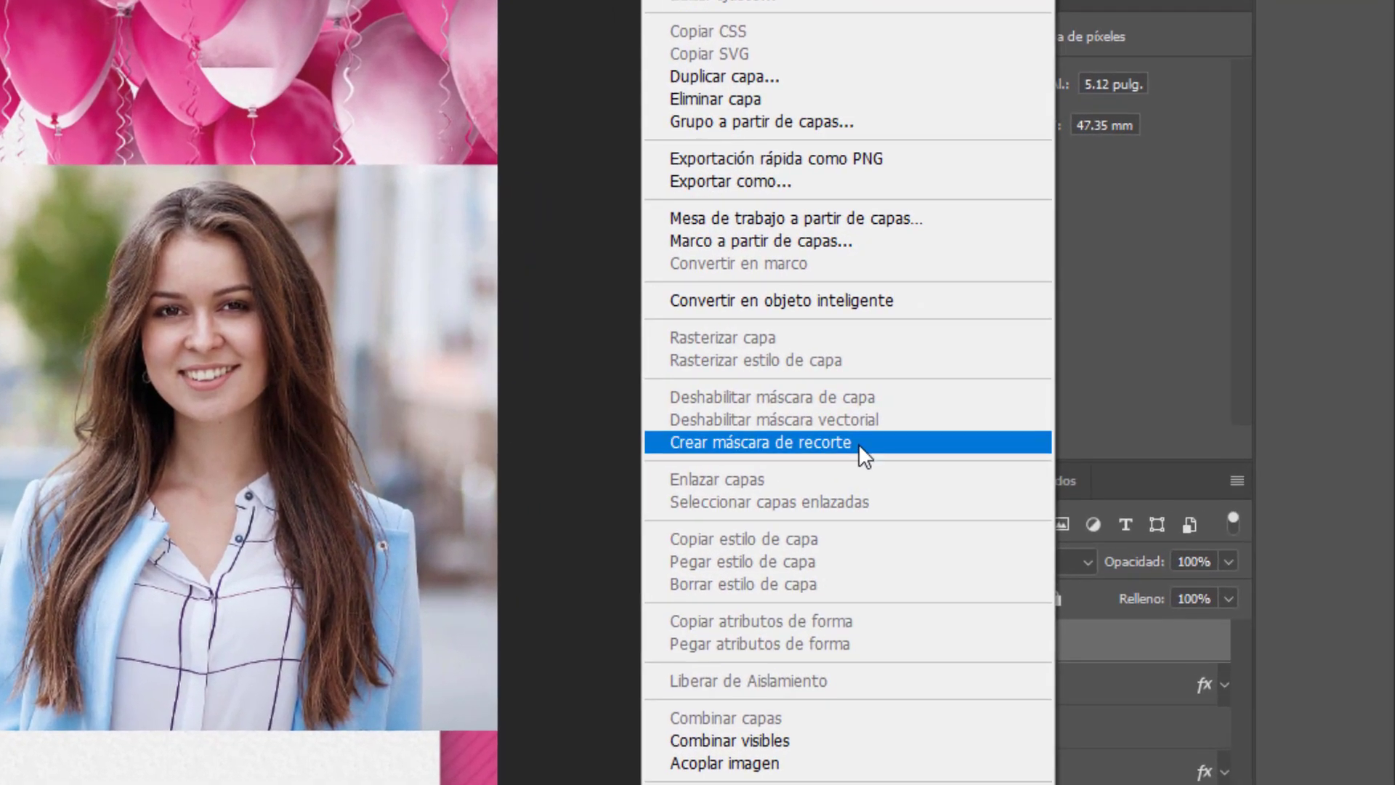
pyautogui.click(858, 443)
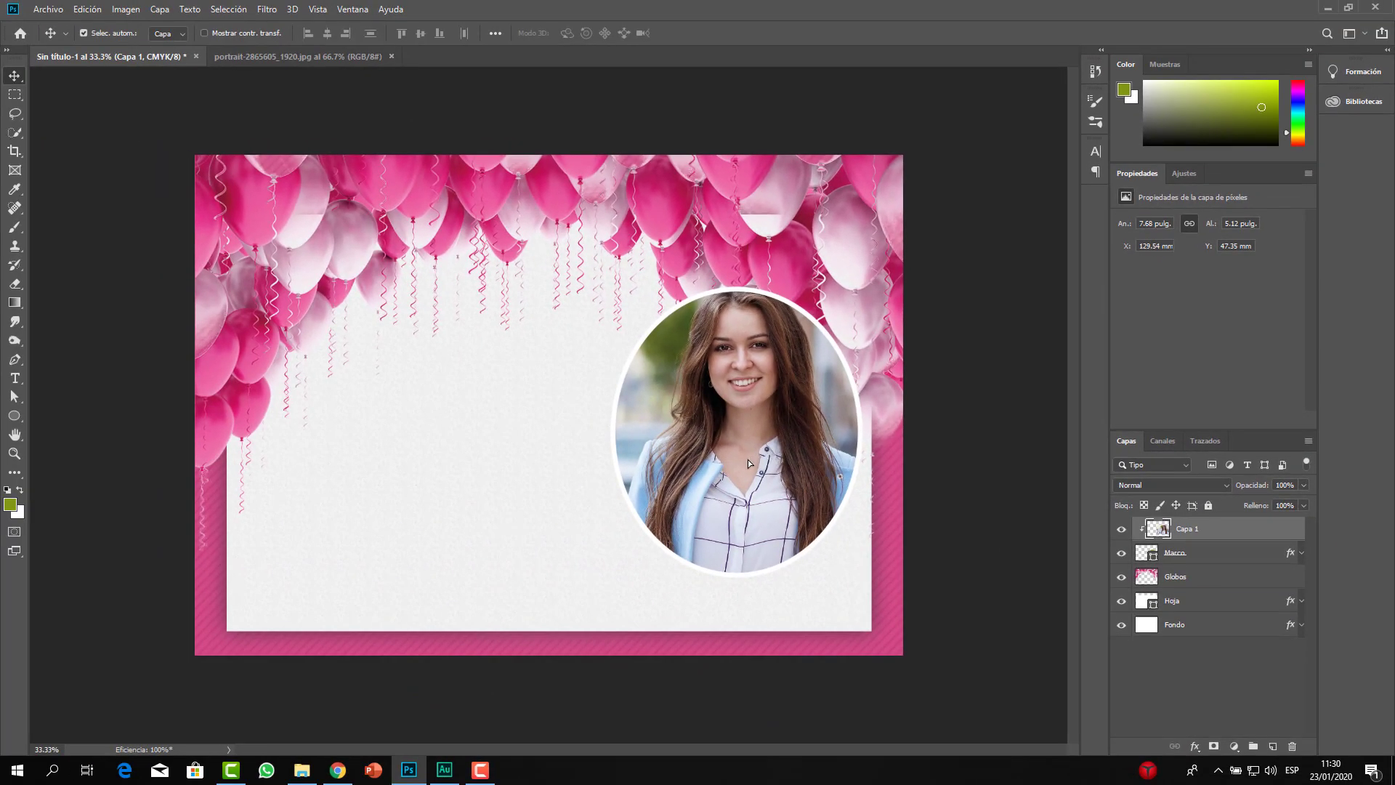
pyautogui.moveTo(748, 462)
pyautogui.mouseDown()
pyautogui.moveTo(690, 455)
pyautogui.moveTo(756, 459)
pyautogui.moveTo(756, 473)
pyautogui.mouseUp()
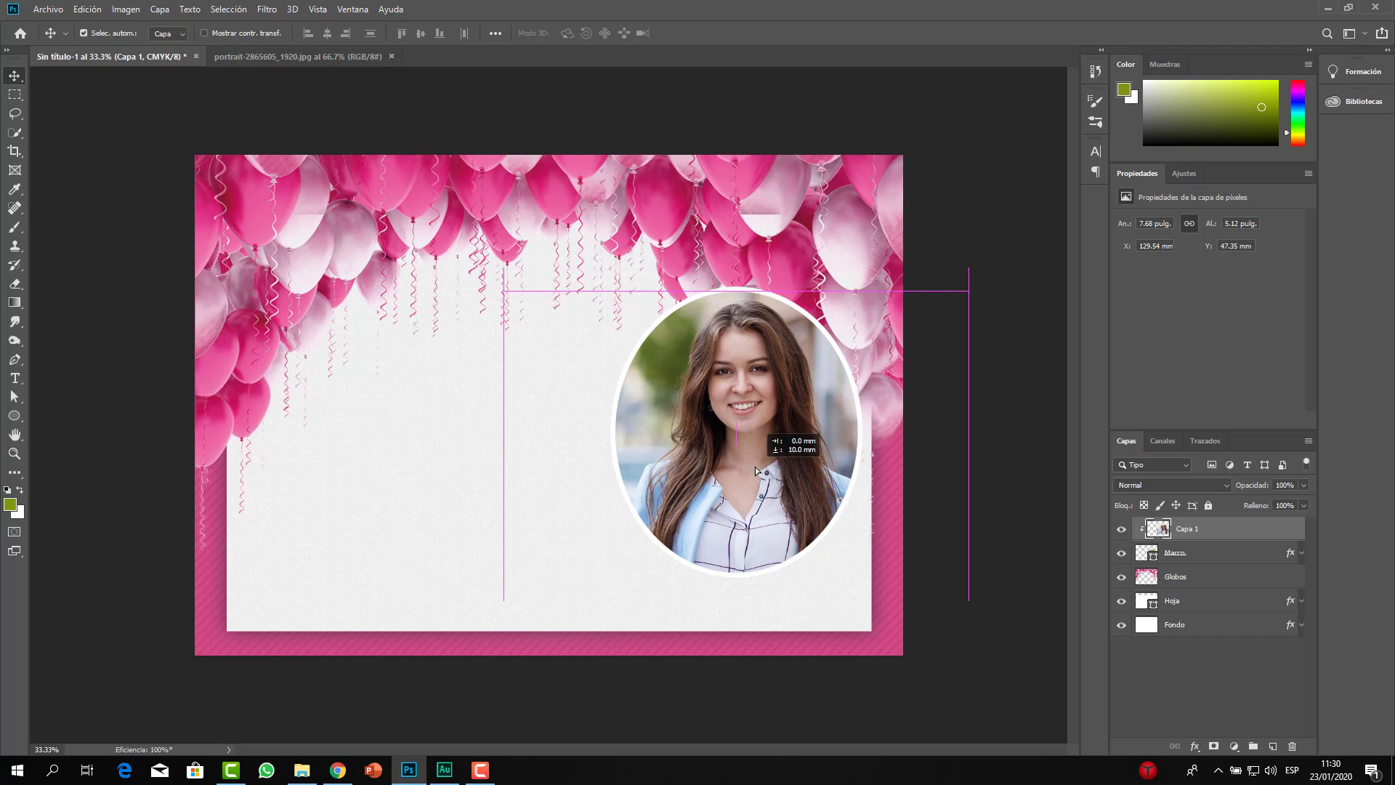
pyautogui.moveTo(756, 467); pyautogui.dragTo(756, 469)
pyautogui.moveTo(754, 471); pyautogui.dragTo(755, 471)
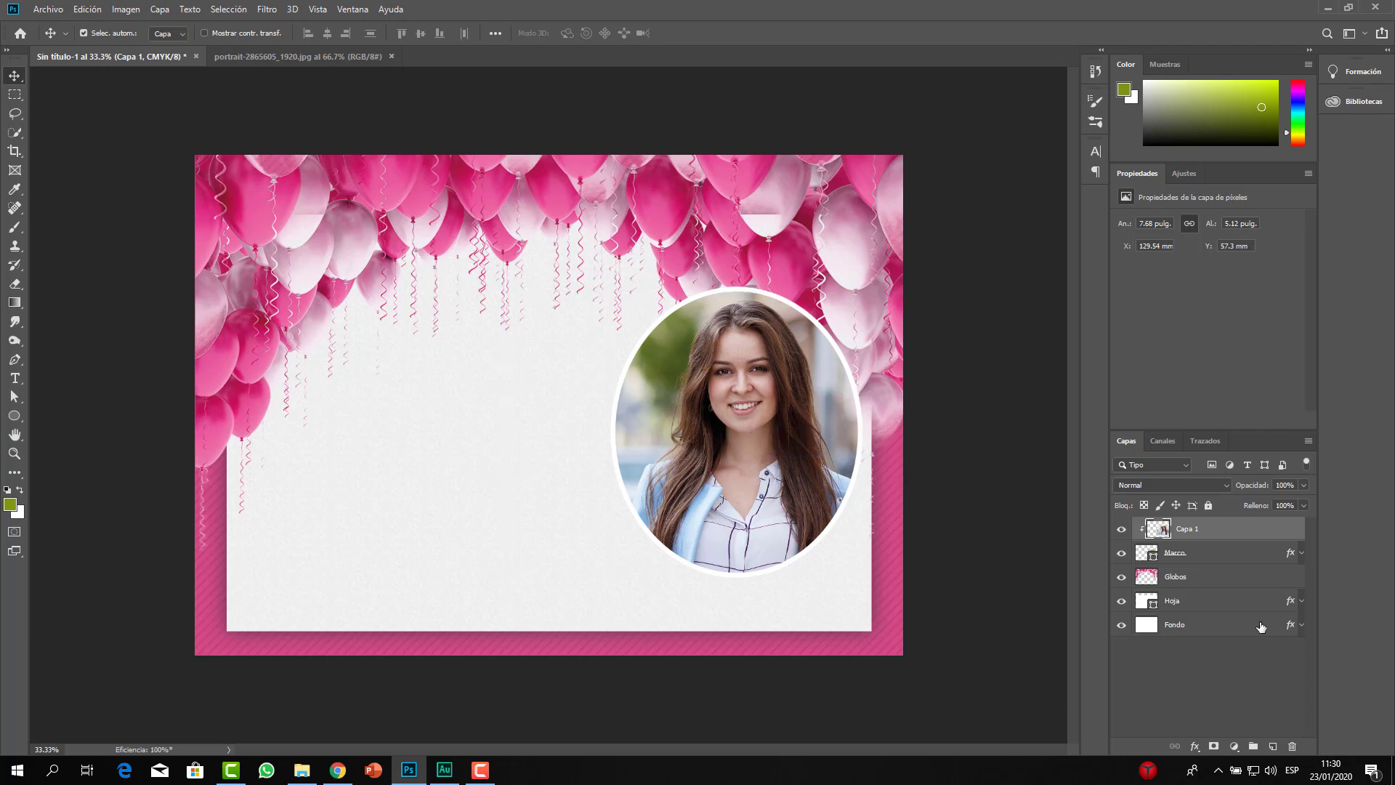
# - Close the portrait document and open the floral wreath PNG
pyautogui.click(337, 58)
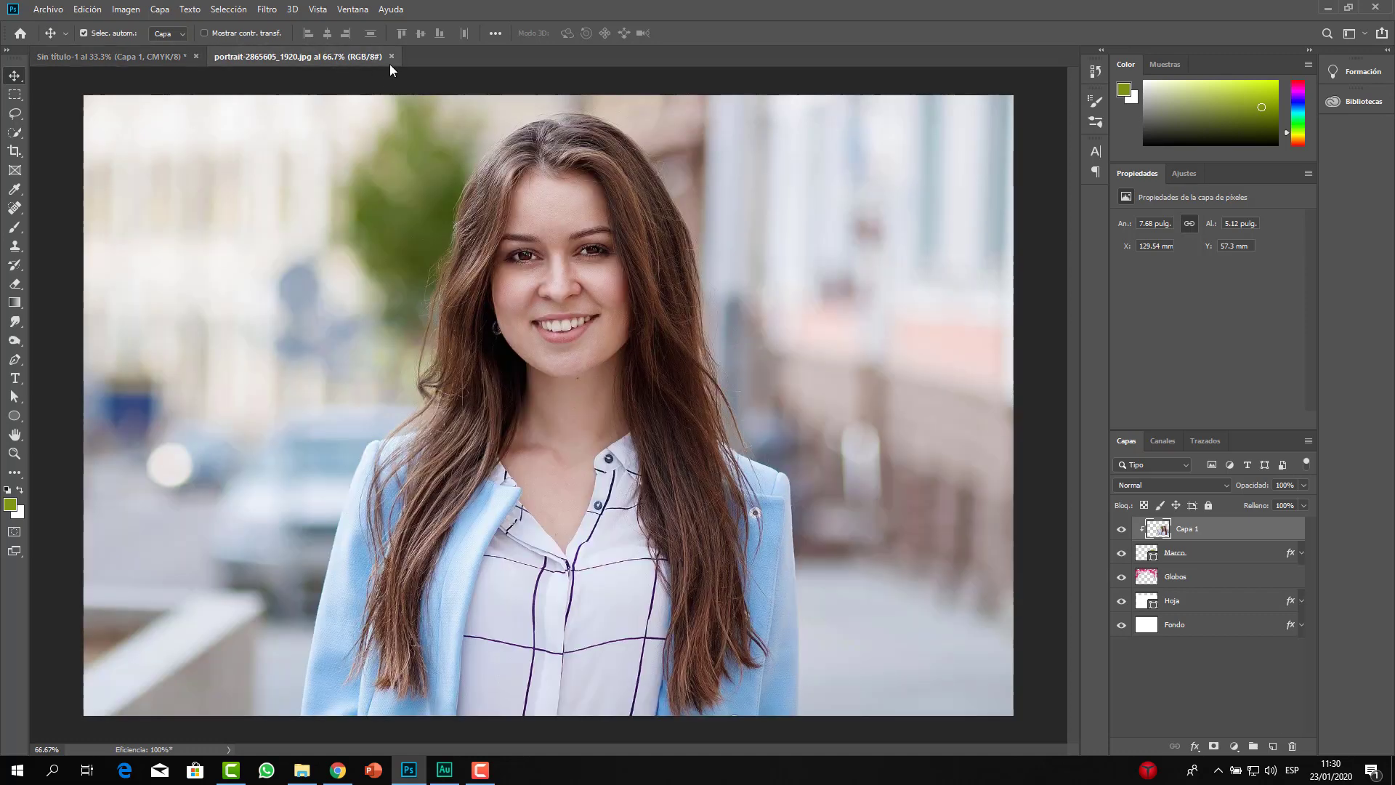
pyautogui.click(391, 56)
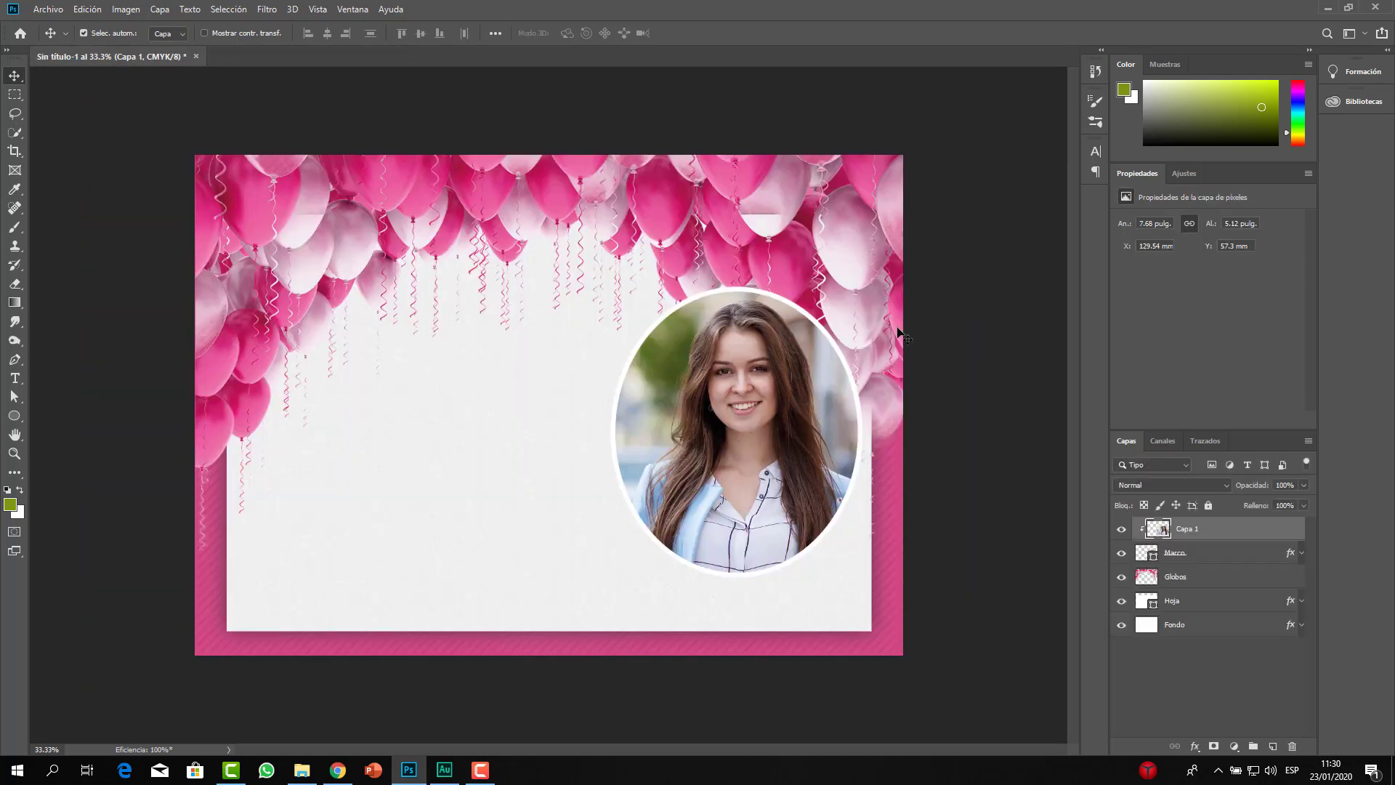
pyautogui.hotkey('ctrl', 'o')
pyautogui.click(200, 233)
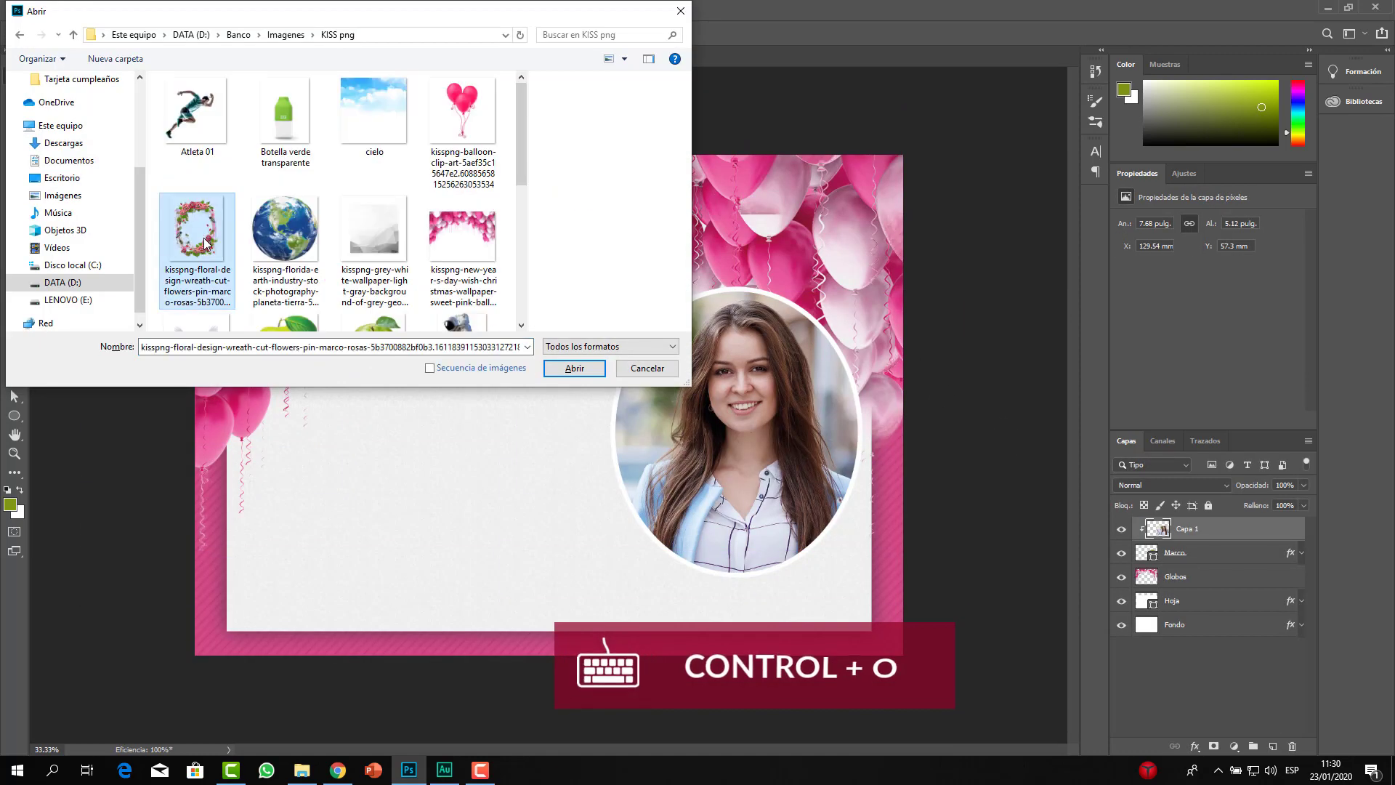
pyautogui.click(574, 368)
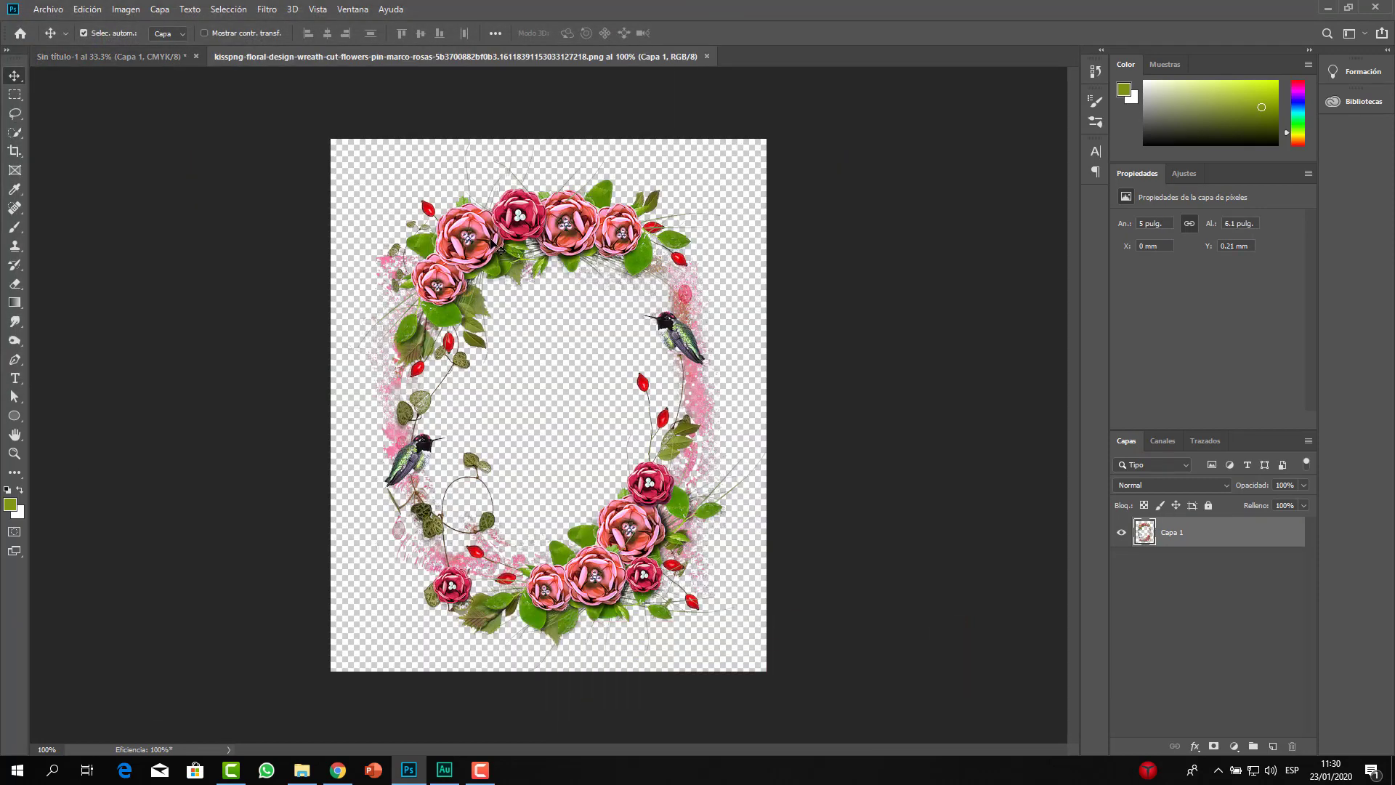
# - Drag the wreath onto the card as new layer Capa 2
pyautogui.moveTo(501, 250); pyautogui.dragTo(151, 62)
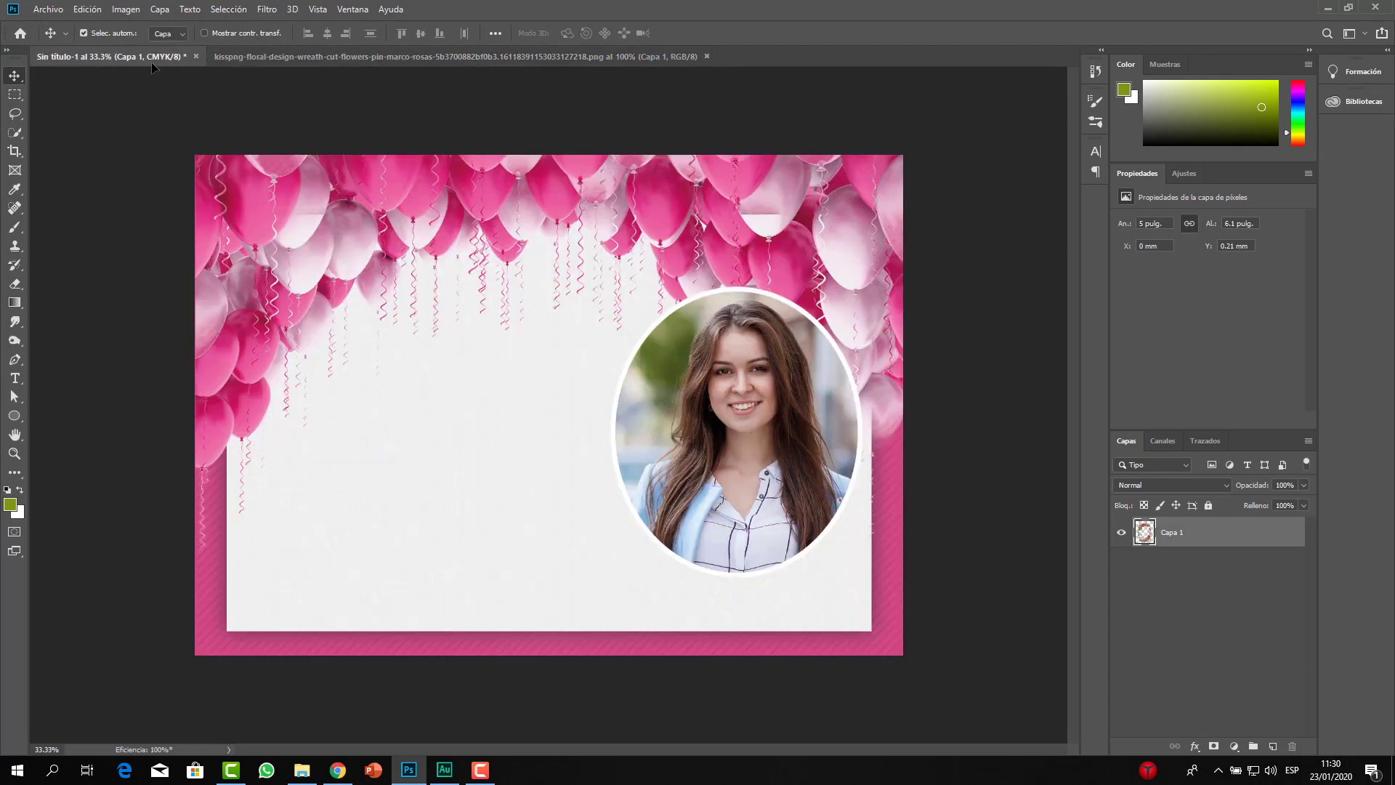
pyautogui.moveTo(151, 63); pyautogui.dragTo(234, 98)
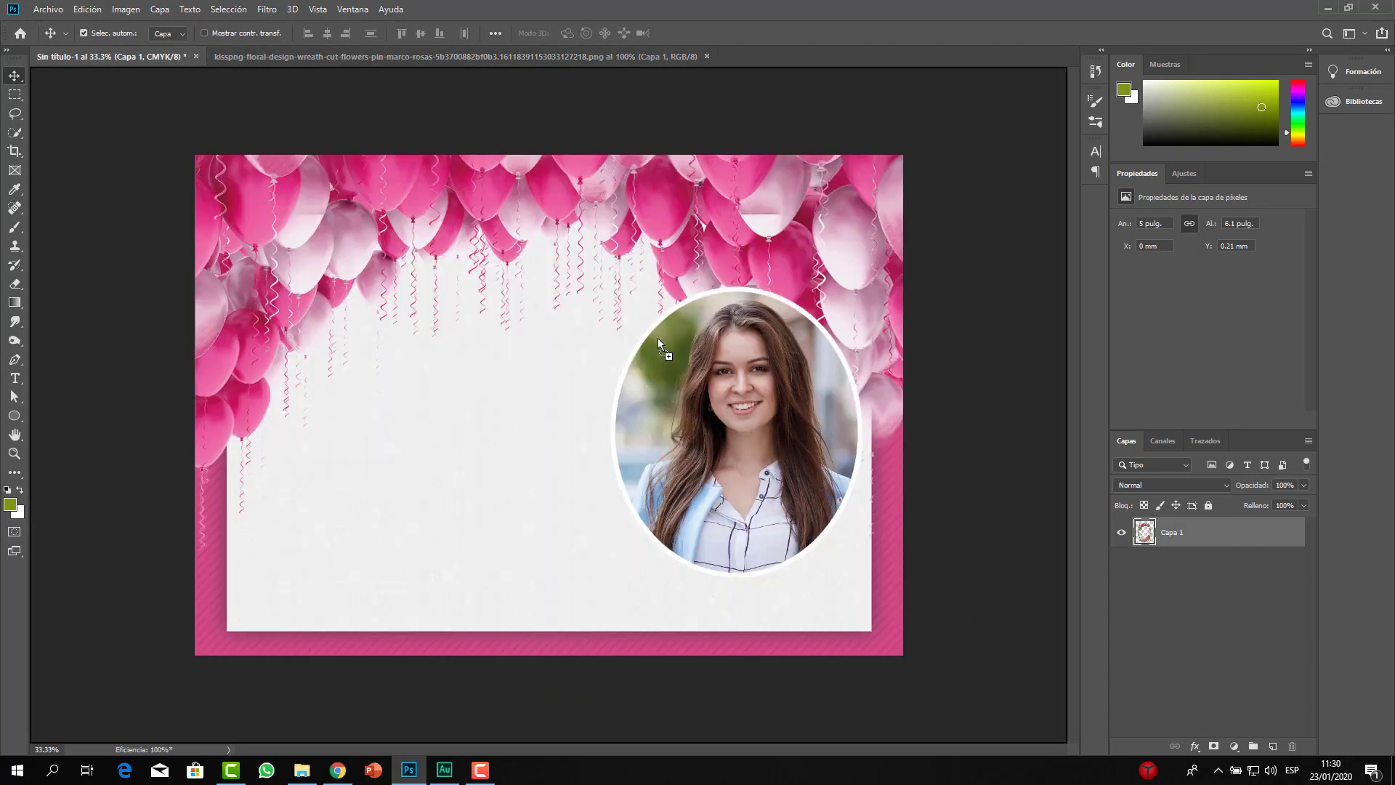
pyautogui.moveTo(657, 338); pyautogui.dragTo(708, 312)
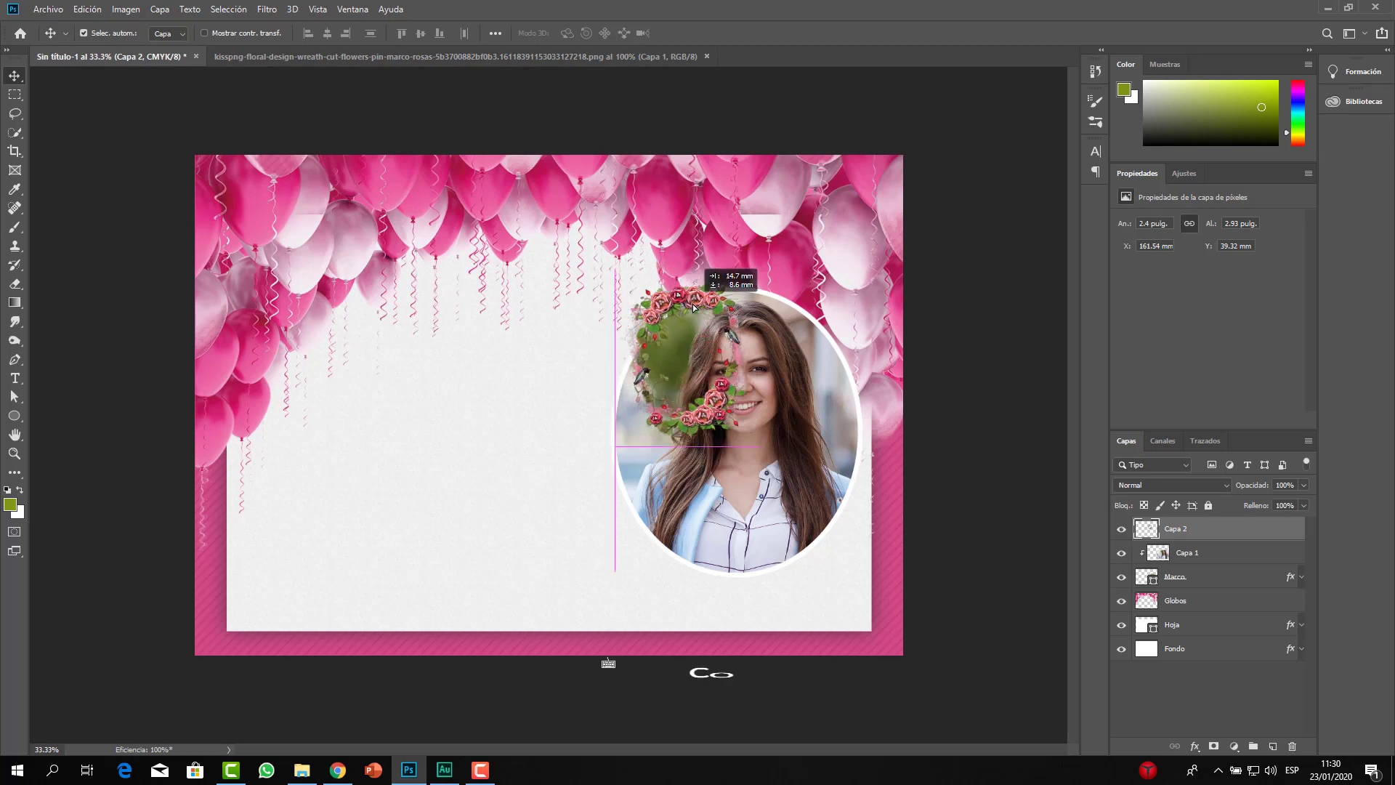
# - Free-transform the wreath larger and centre it around the oval portrait
pyautogui.hotkey('ctrl', 't')
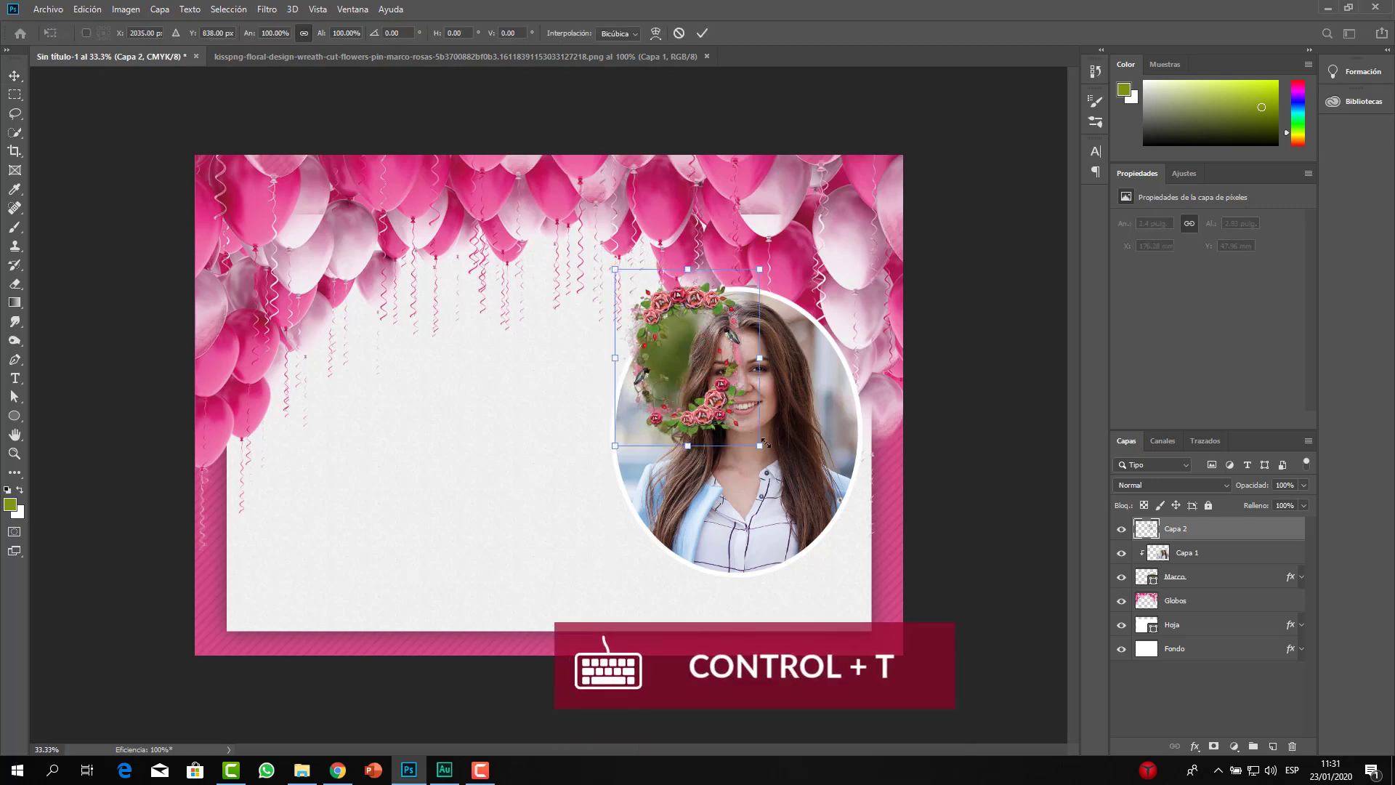
pyautogui.moveTo(760, 446); pyautogui.dragTo(920, 623)
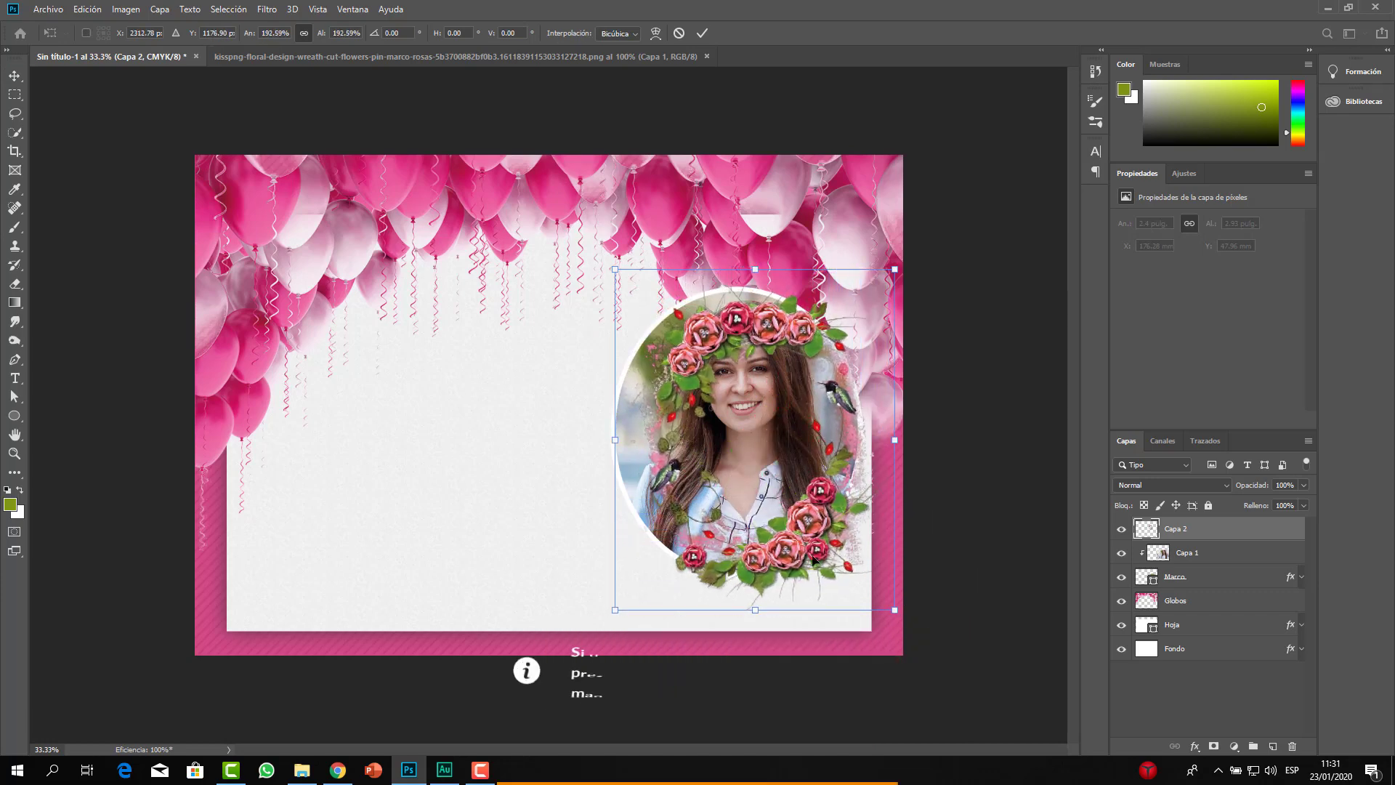
pyautogui.moveTo(831, 500); pyautogui.dragTo(810, 506)
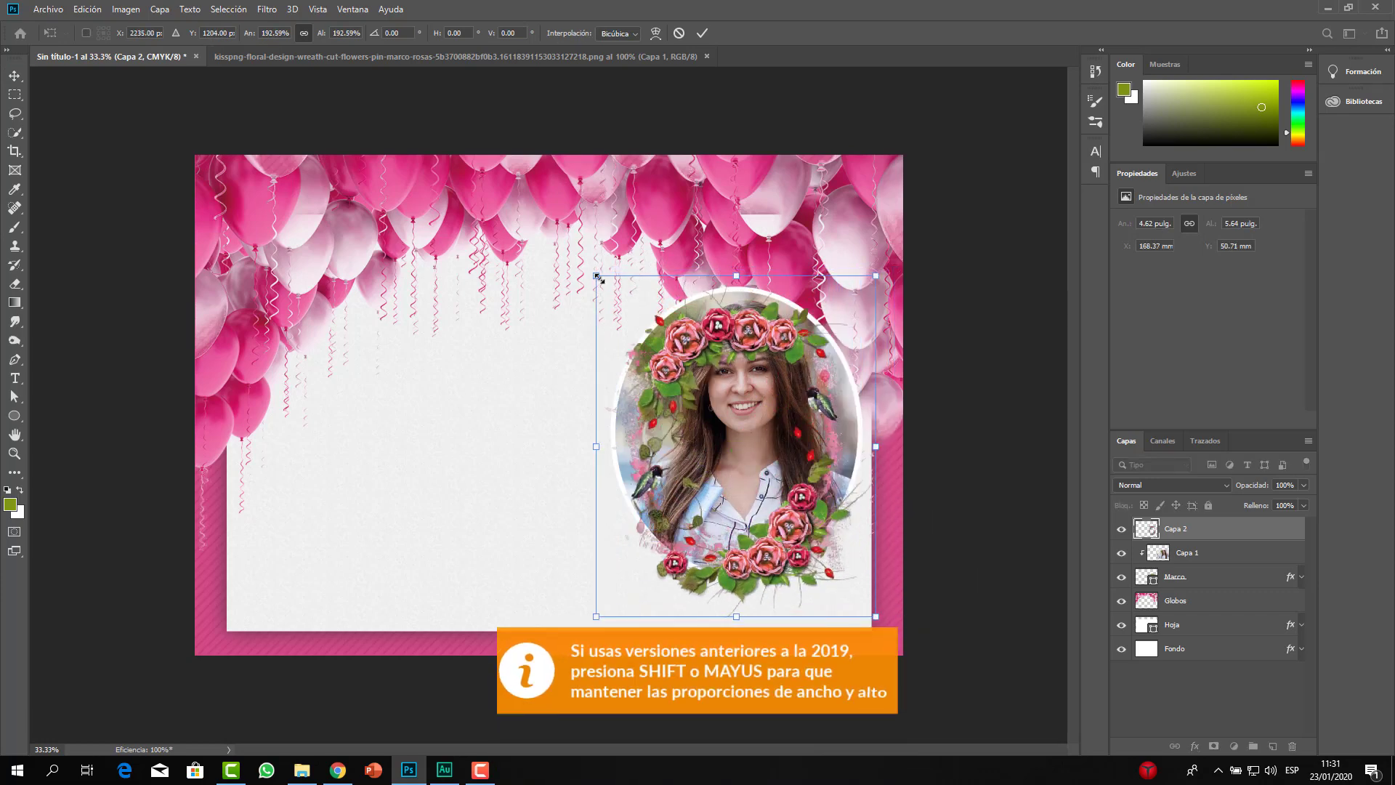
pyautogui.moveTo(597, 277); pyautogui.dragTo(554, 224)
pyautogui.moveTo(703, 289); pyautogui.dragTo(723, 290)
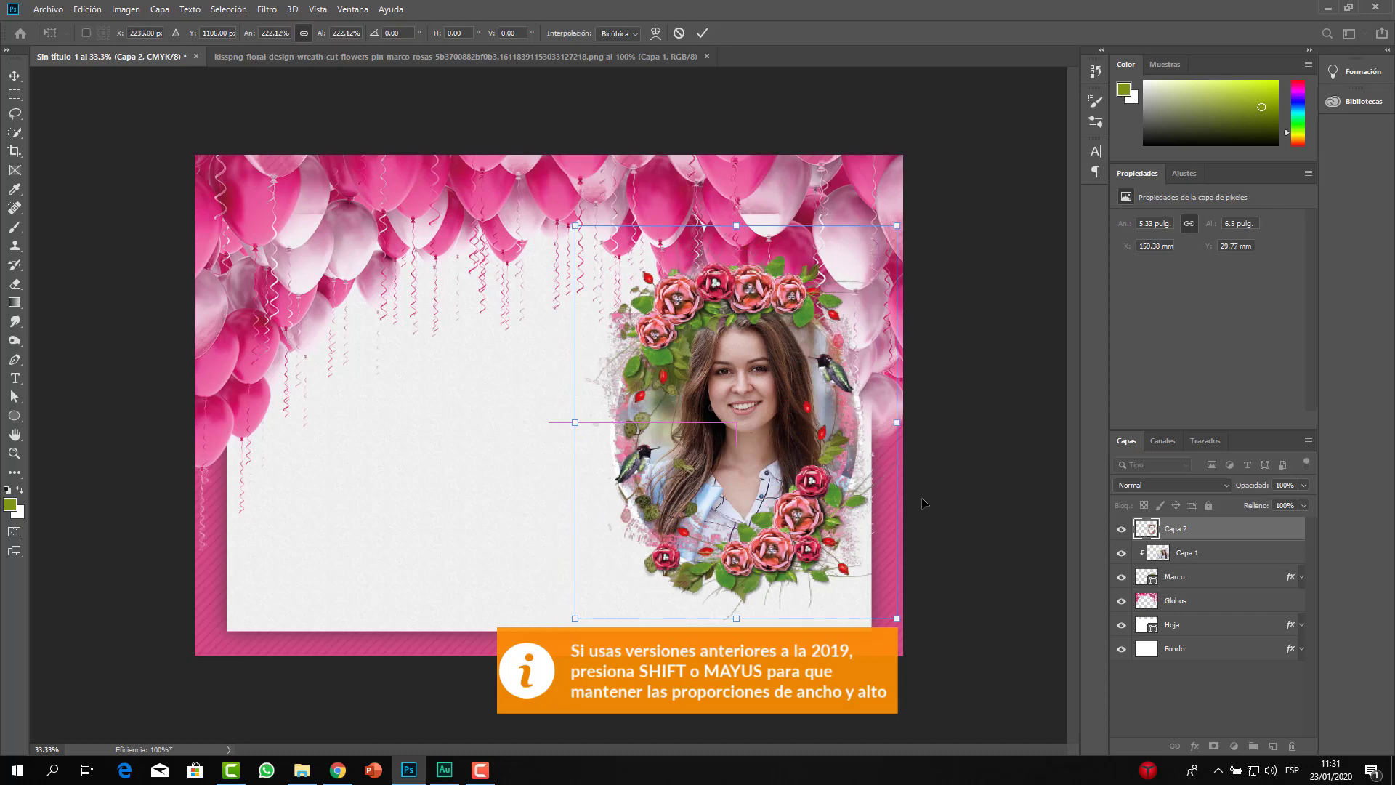
pyautogui.moveTo(896, 617); pyautogui.dragTo(909, 633)
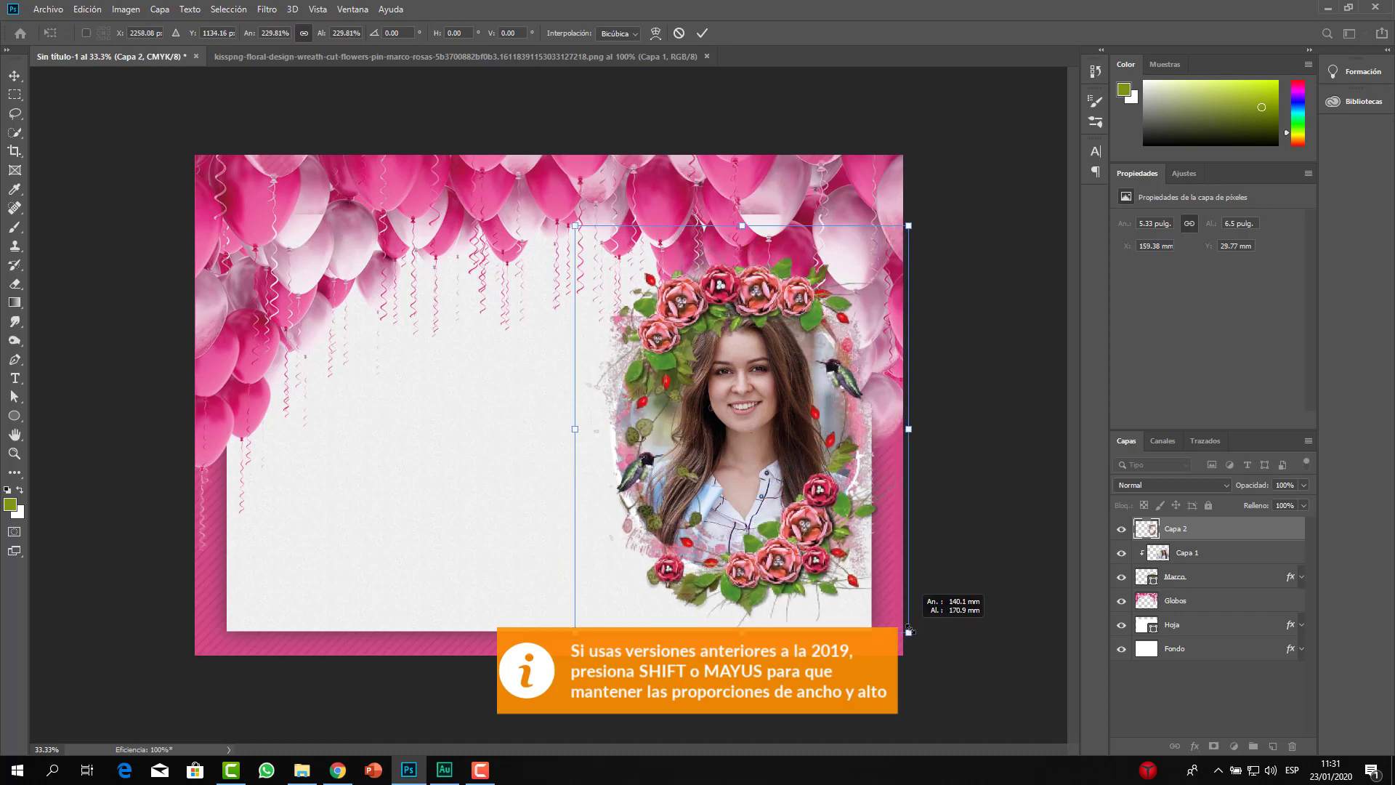
pyautogui.moveTo(575, 222); pyautogui.dragTo(558, 204)
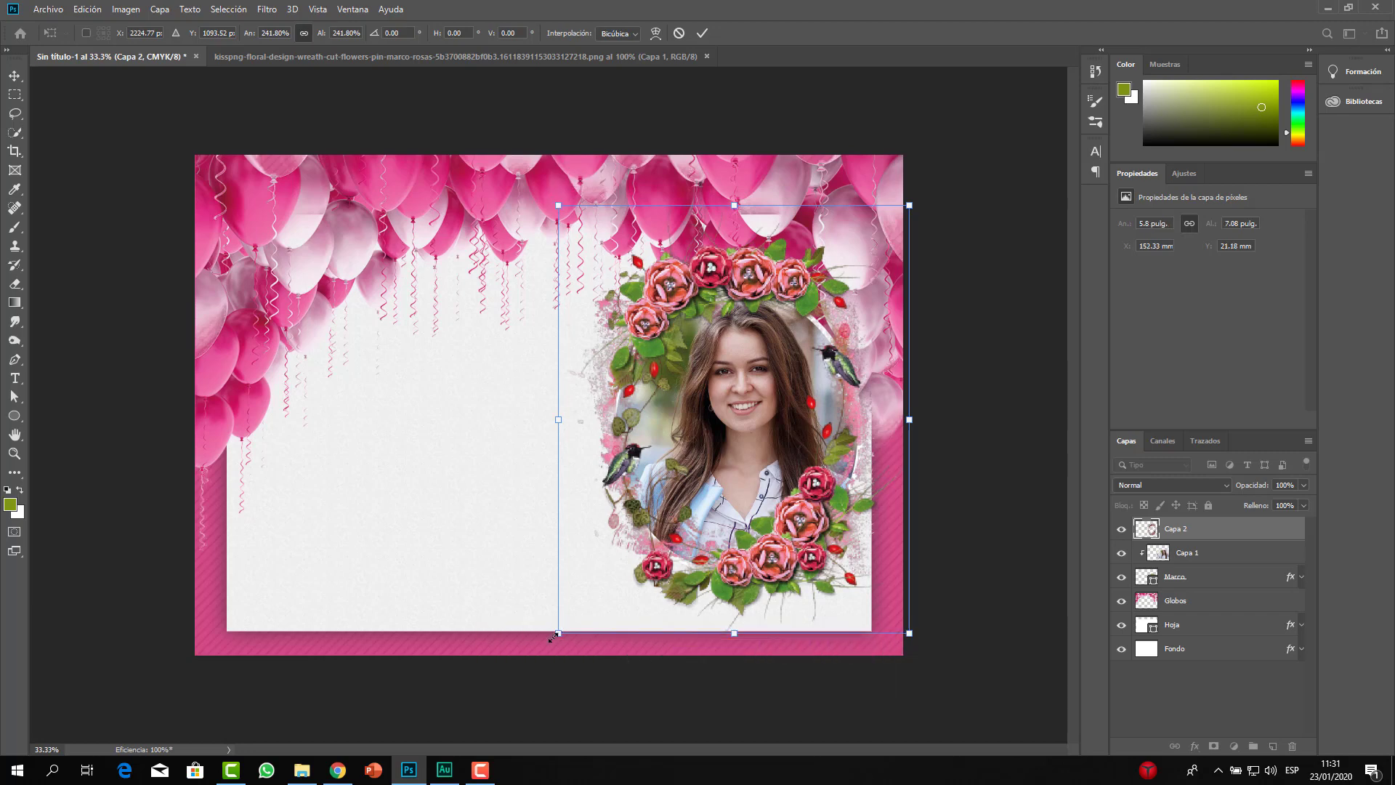
pyautogui.moveTo(553, 637); pyautogui.dragTo(539, 646)
pyautogui.moveTo(761, 583); pyautogui.dragTo(776, 578)
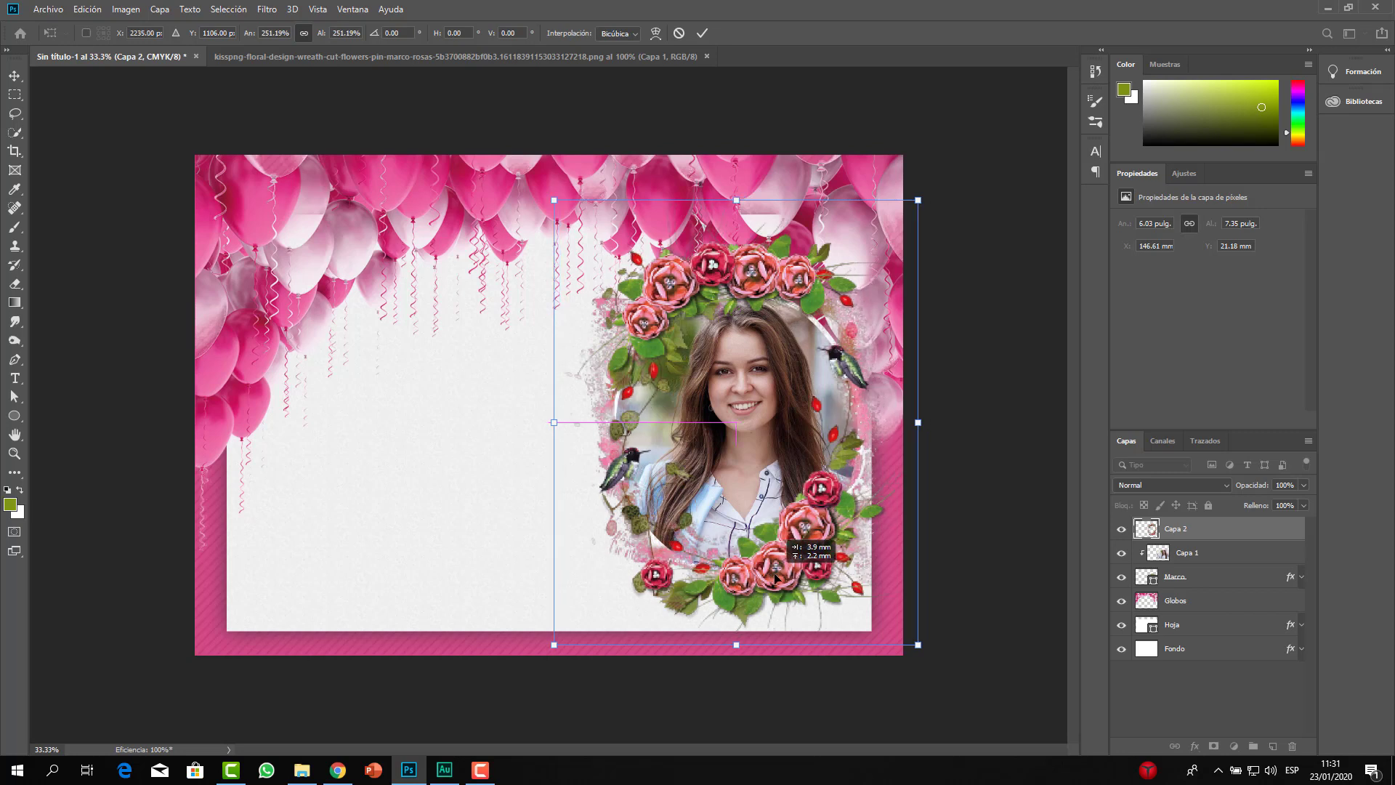
pyautogui.moveTo(776, 577); pyautogui.dragTo(776, 578)
pyautogui.click(709, 33)
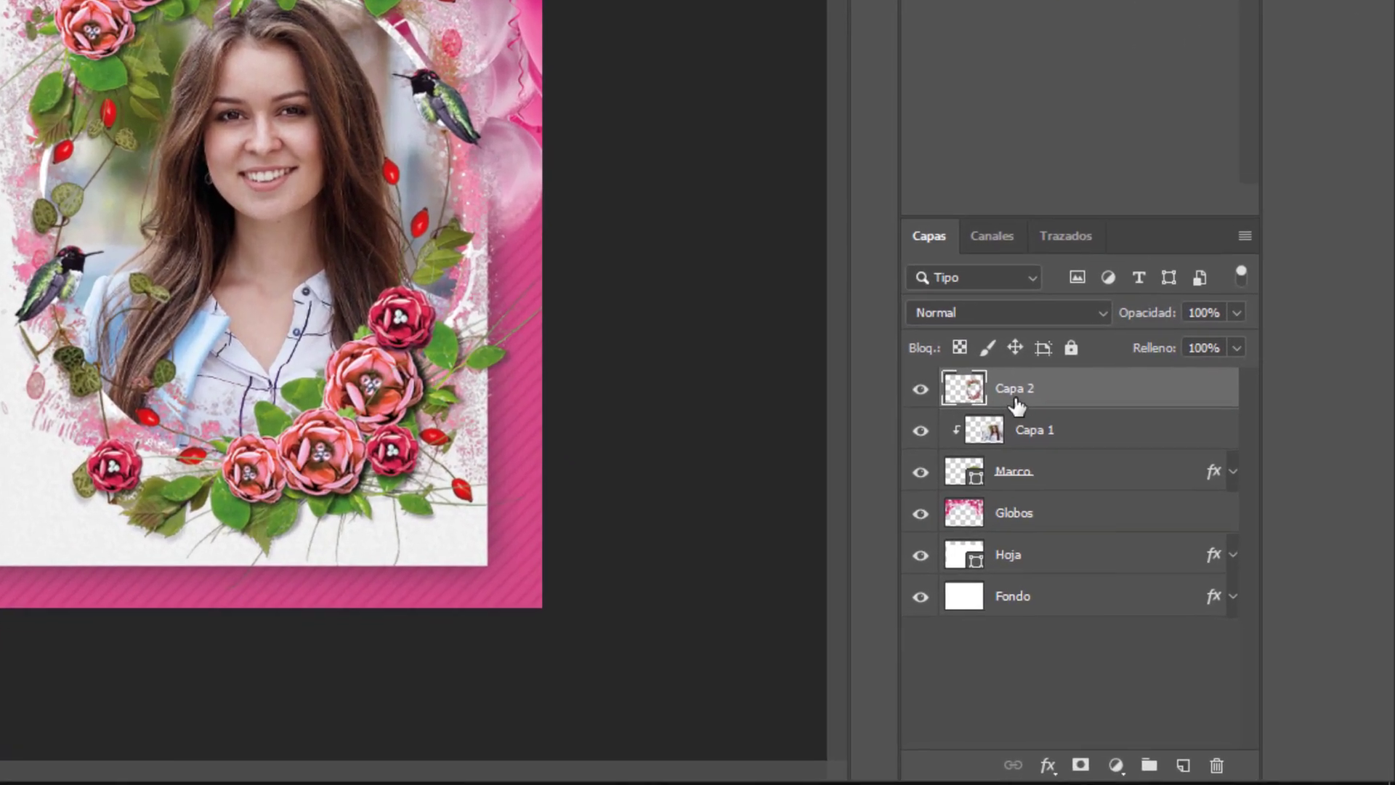
# - Rename the wreath layer Capa 2 to Flores
pyautogui.doubleClick(1176, 535)
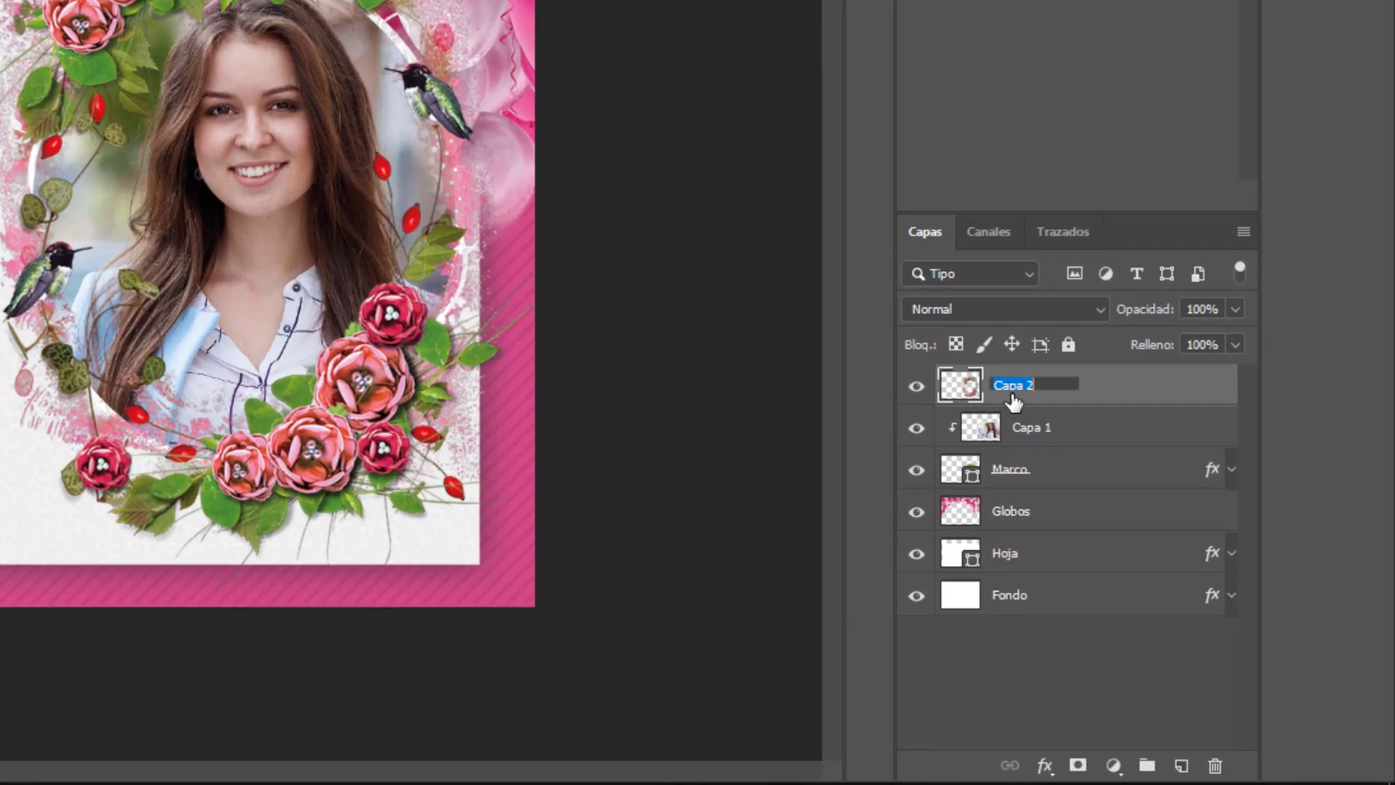
pyautogui.write('Flores')
pyautogui.press('Return')
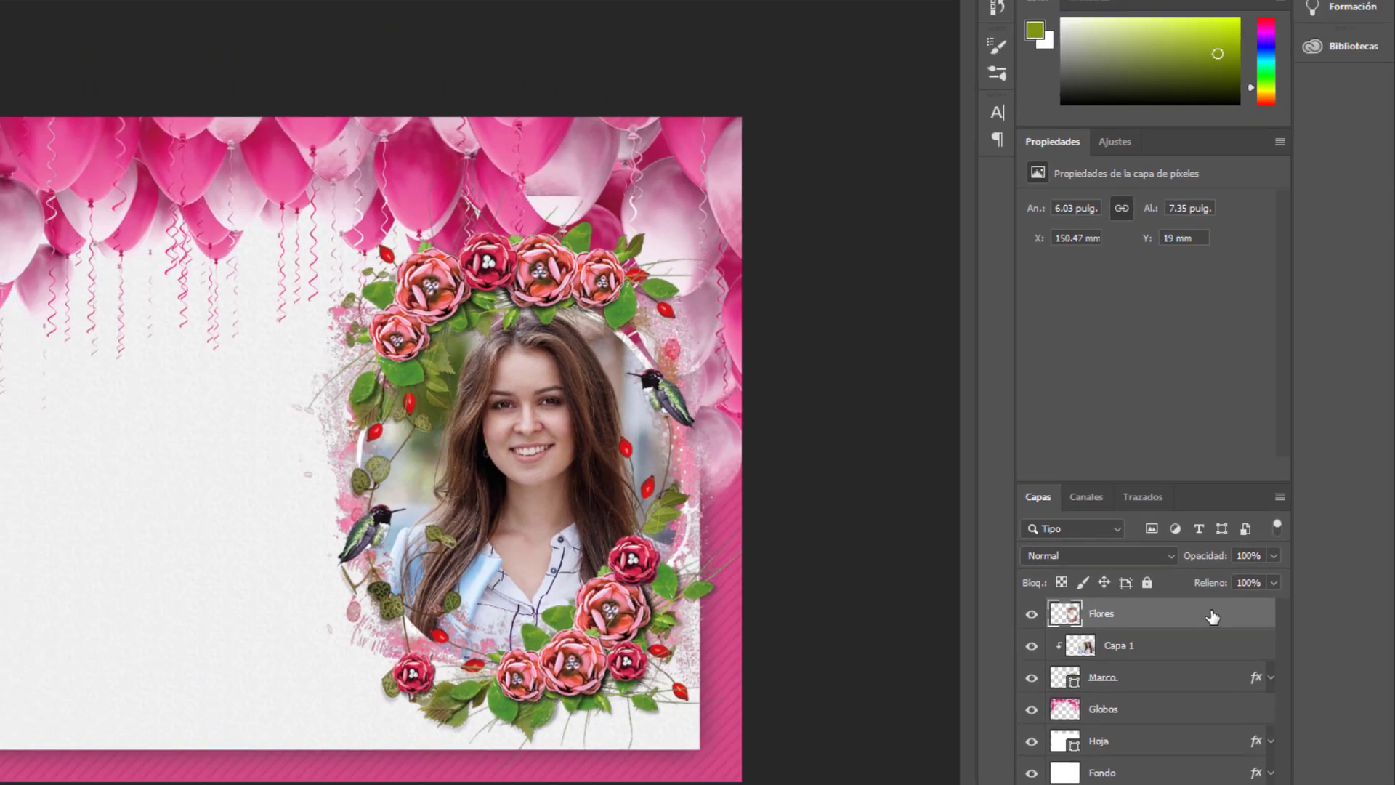
# - Add a white Outer Glow to Flores at 50% opacity
pyautogui.doubleClick(1212, 616)
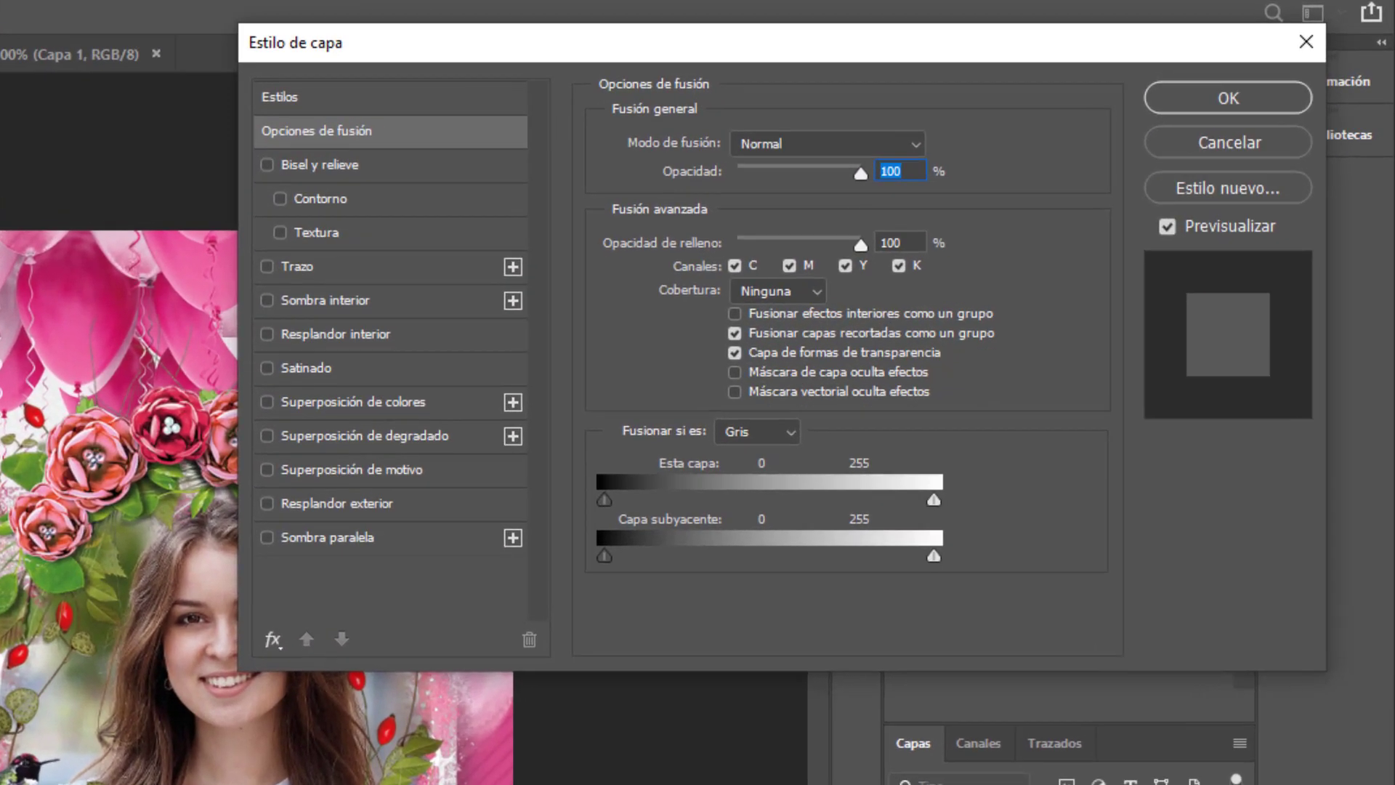
pyautogui.click(347, 499)
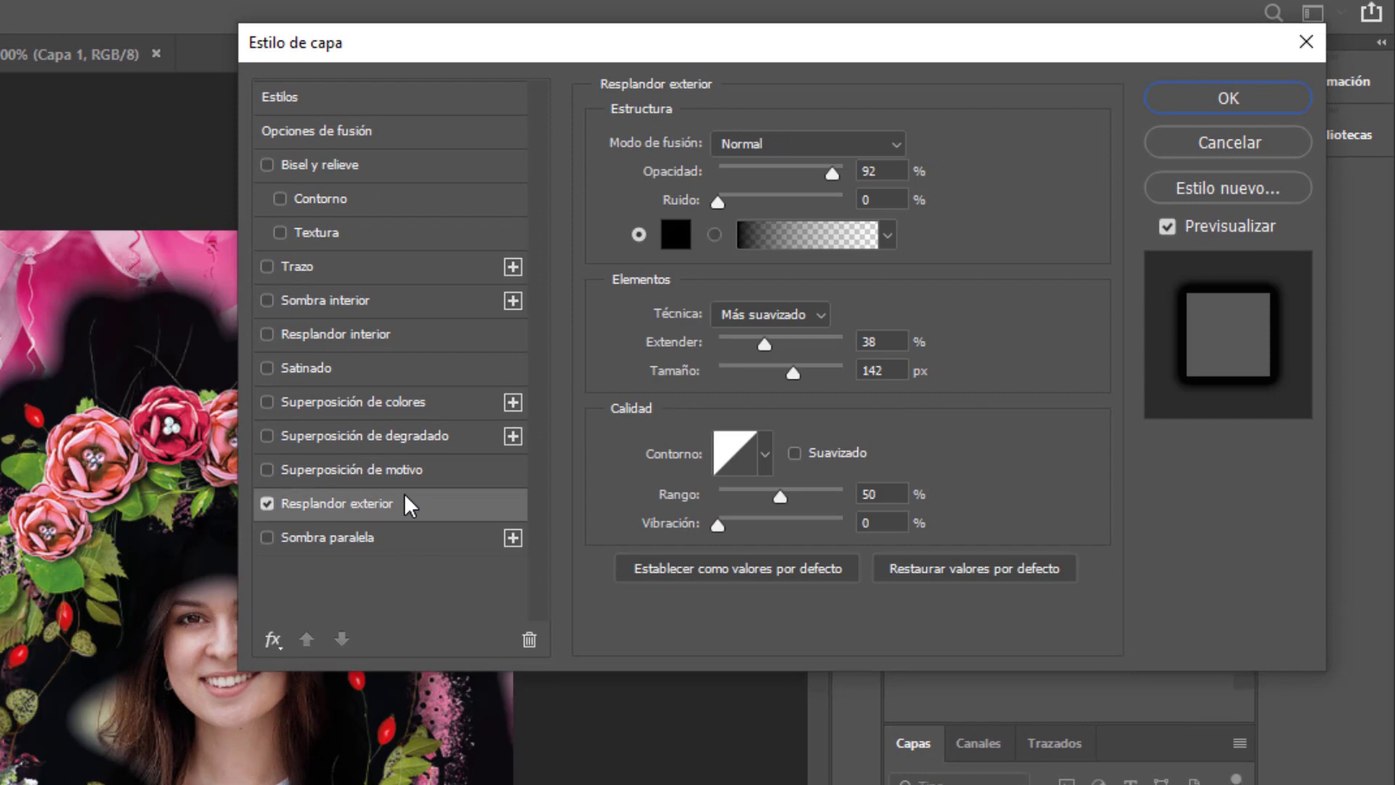
pyautogui.click(686, 239)
pyautogui.moveTo(661, 365); pyautogui.dragTo(622, 297)
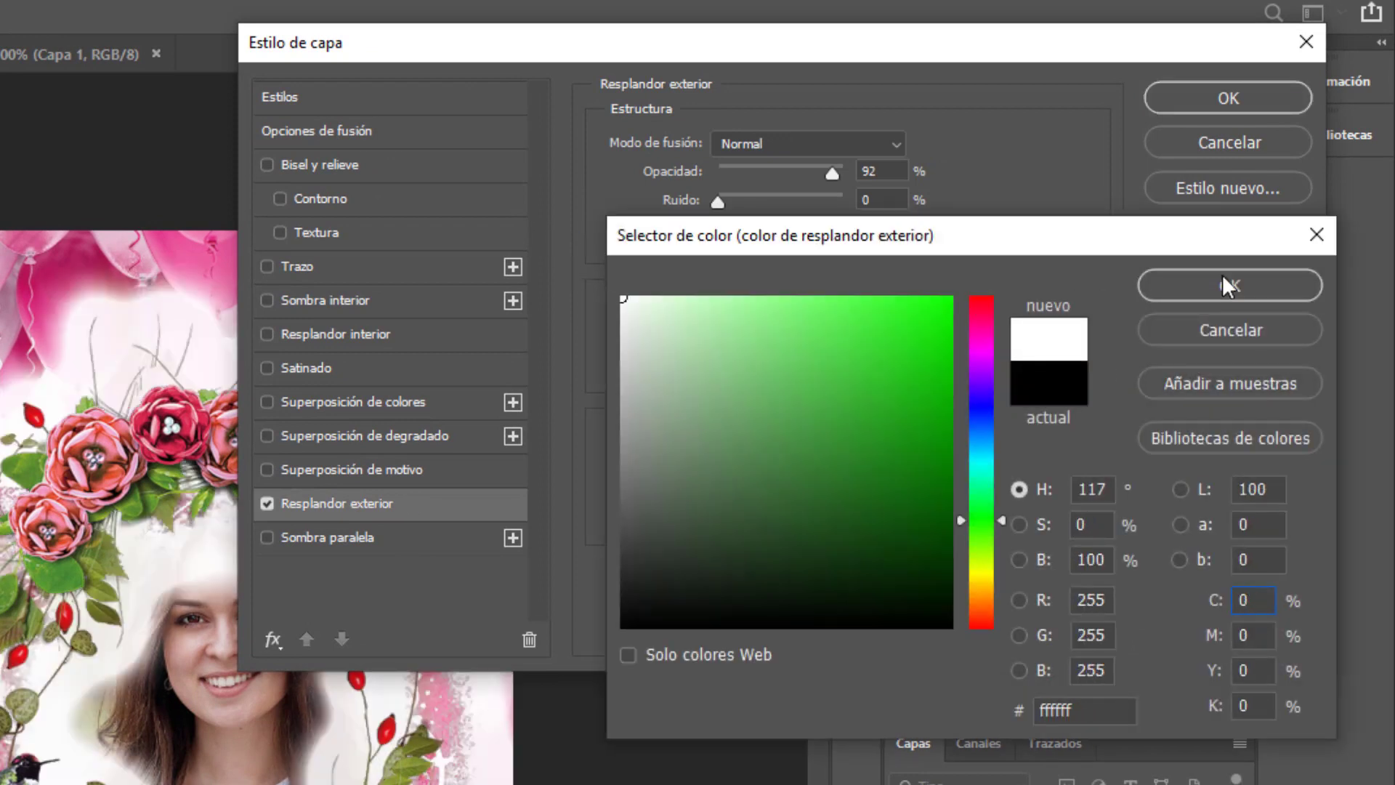
pyautogui.click(1223, 284)
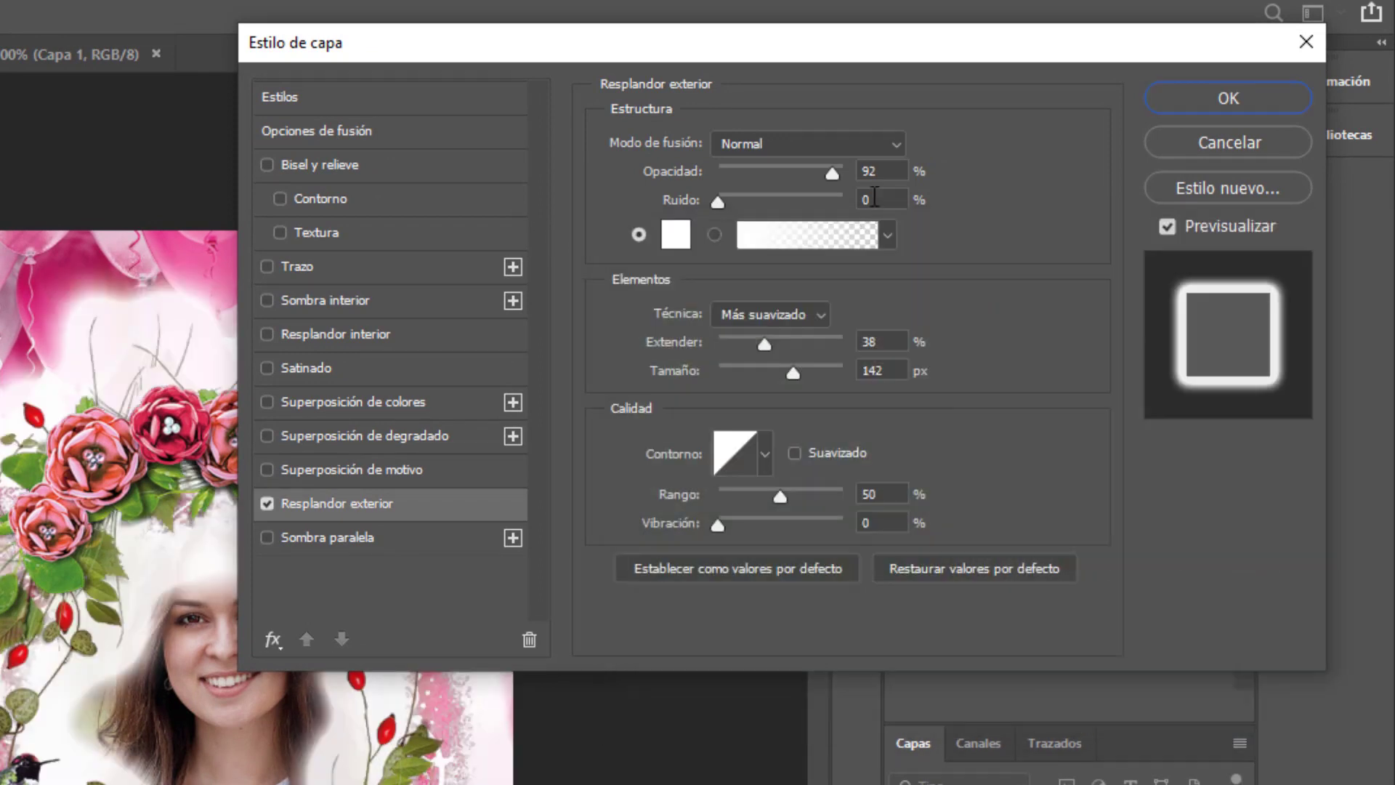
pyautogui.click(879, 172)
pyautogui.write('50')
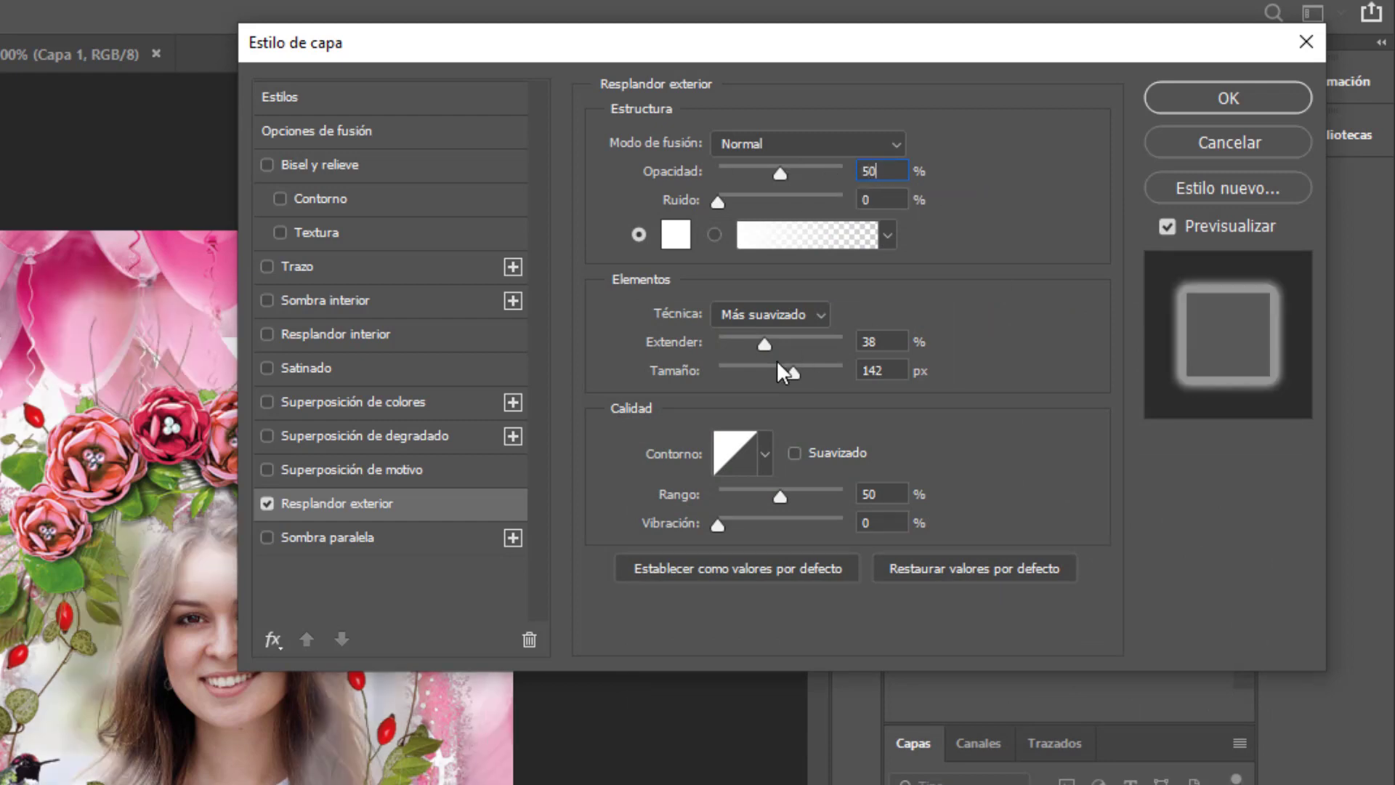
# - Set the outer glow spread to 0 and size to 100 px, and apply
pyautogui.moveTo(765, 341); pyautogui.dragTo(761, 340)
pyautogui.write('0')
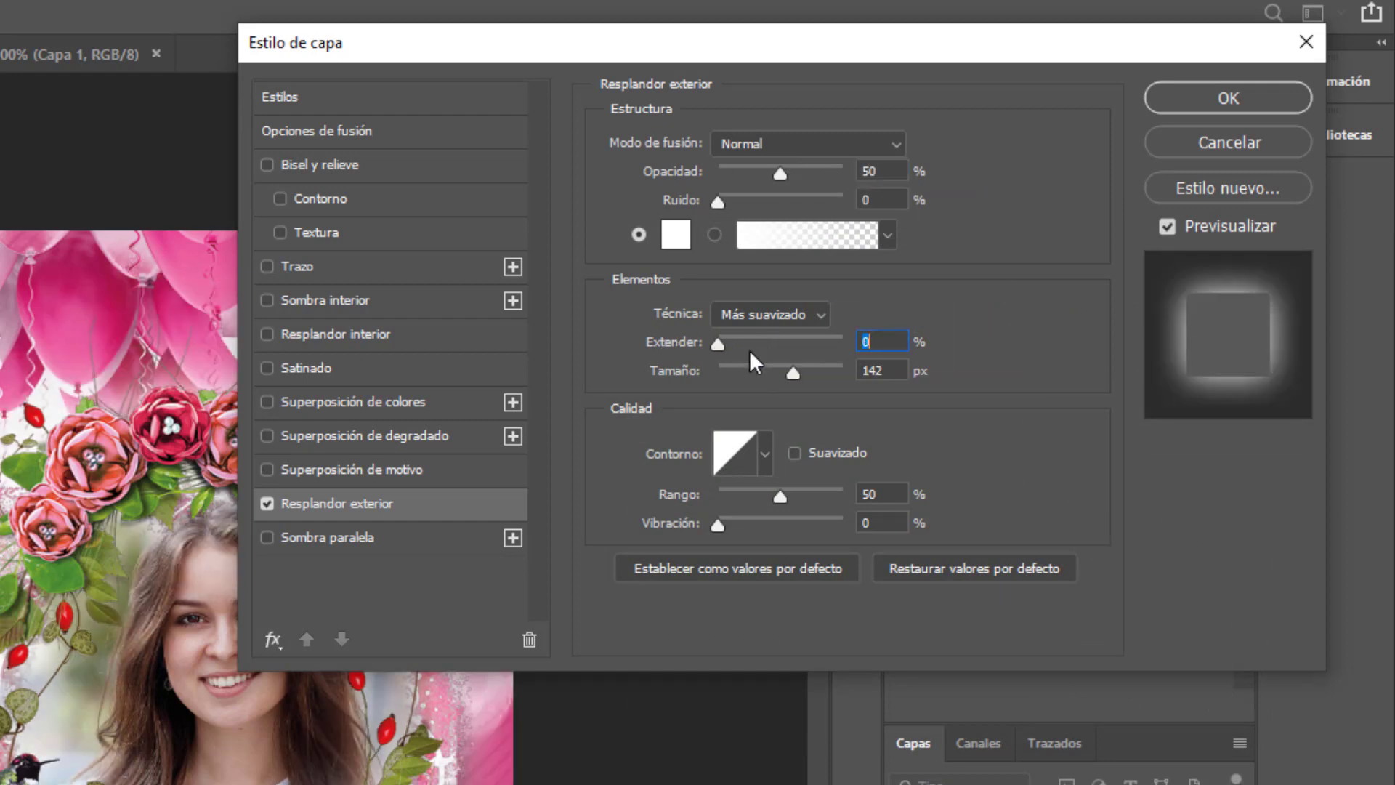
pyautogui.press('Tab')
pyautogui.write('100')
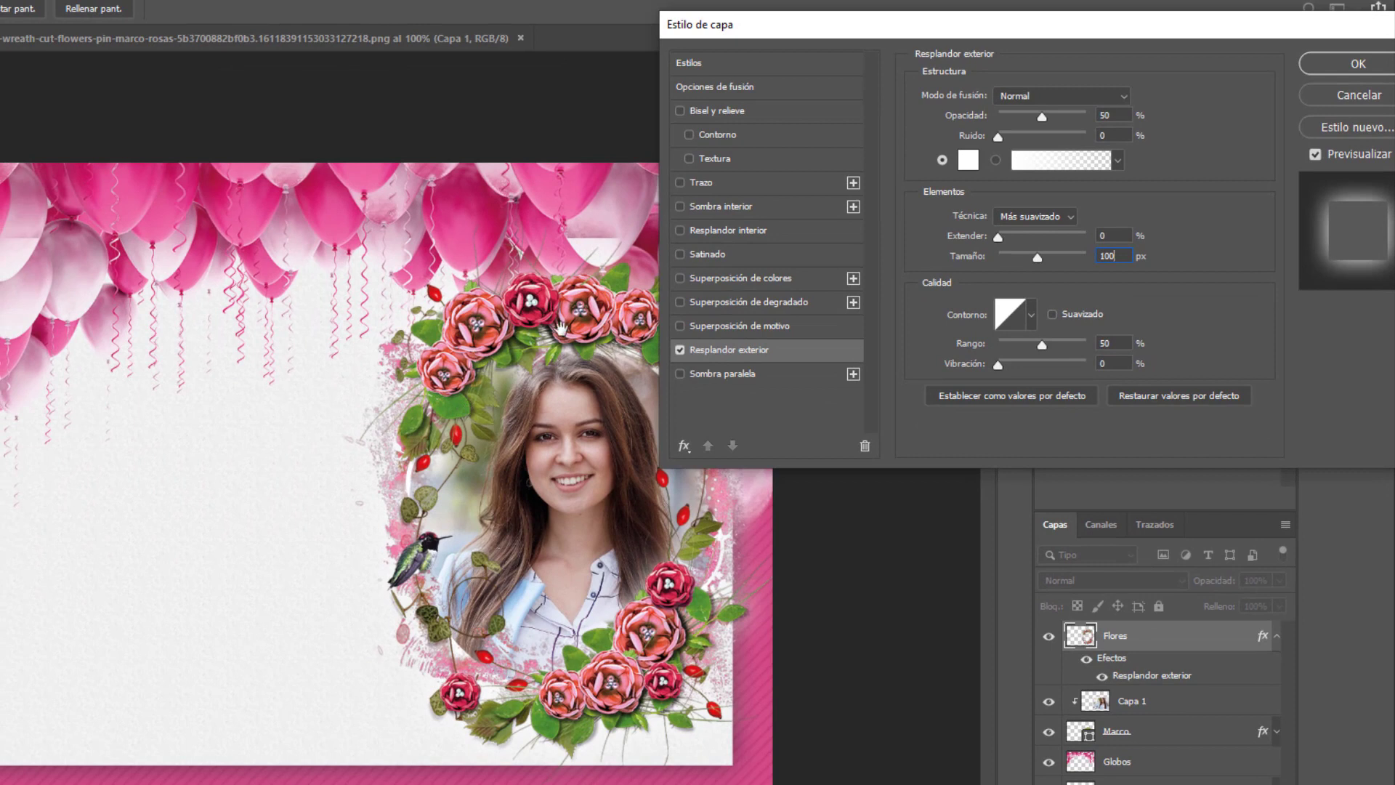
pyautogui.moveTo(1066, 44); pyautogui.dragTo(885, 55)
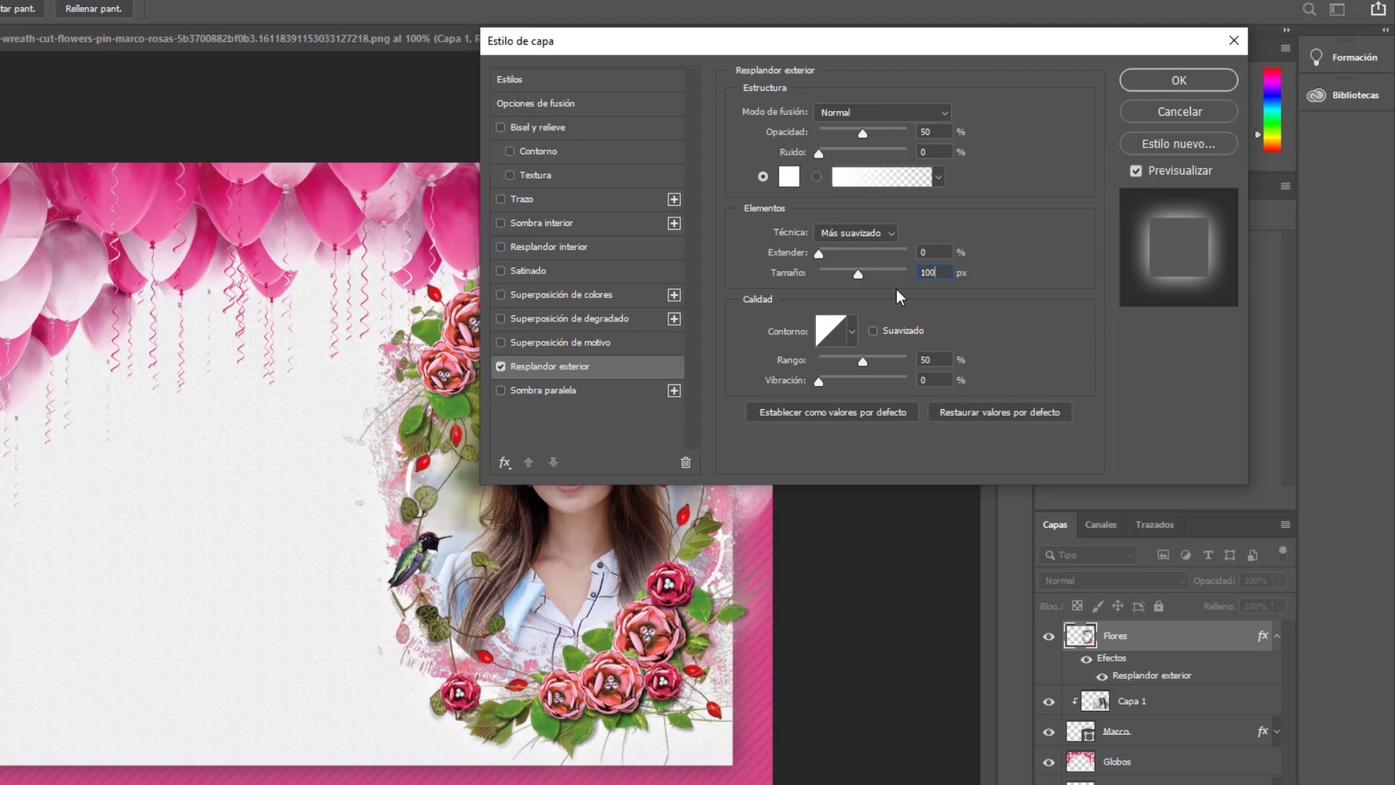
pyautogui.click(1161, 91)
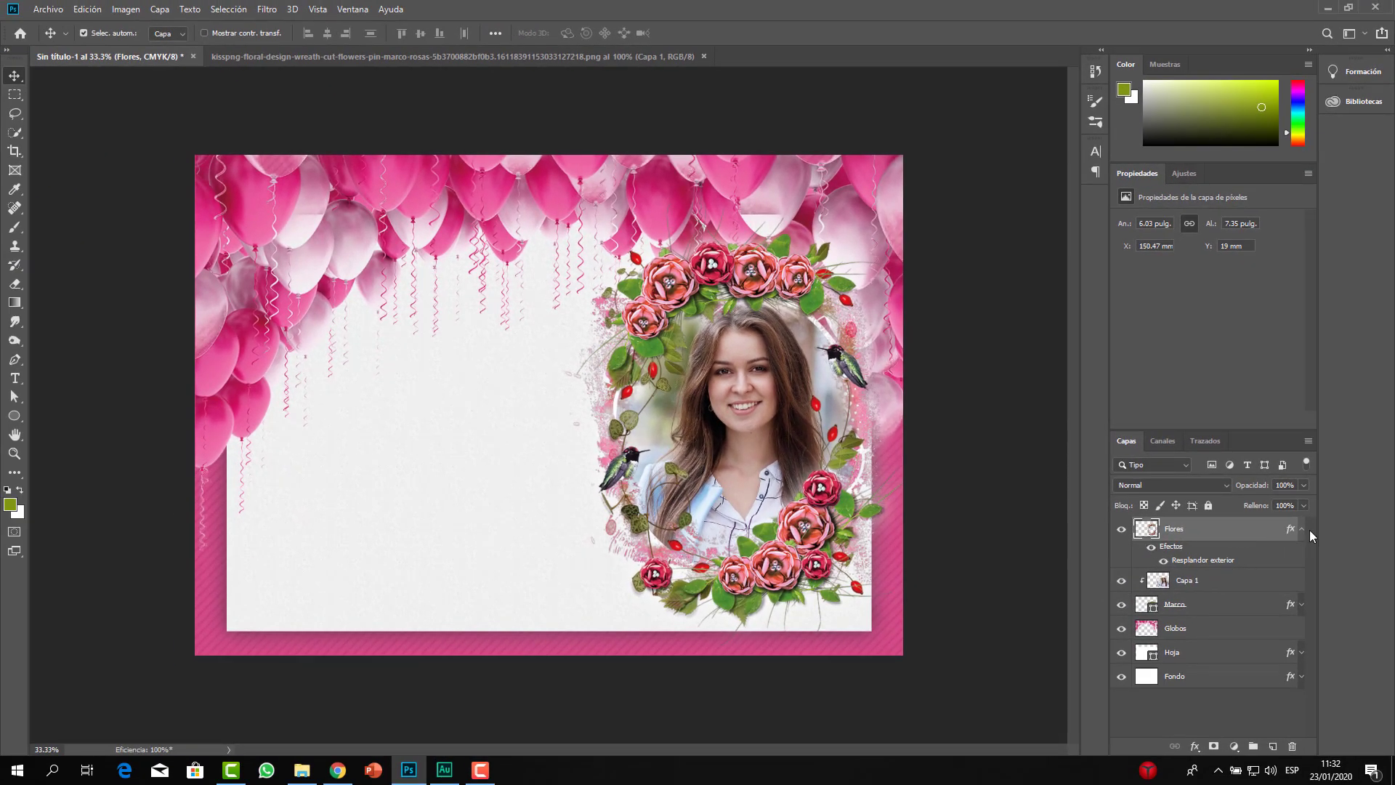
# - Rename the portrait layer Capa 1 to Mujer
pyautogui.click(1301, 534)
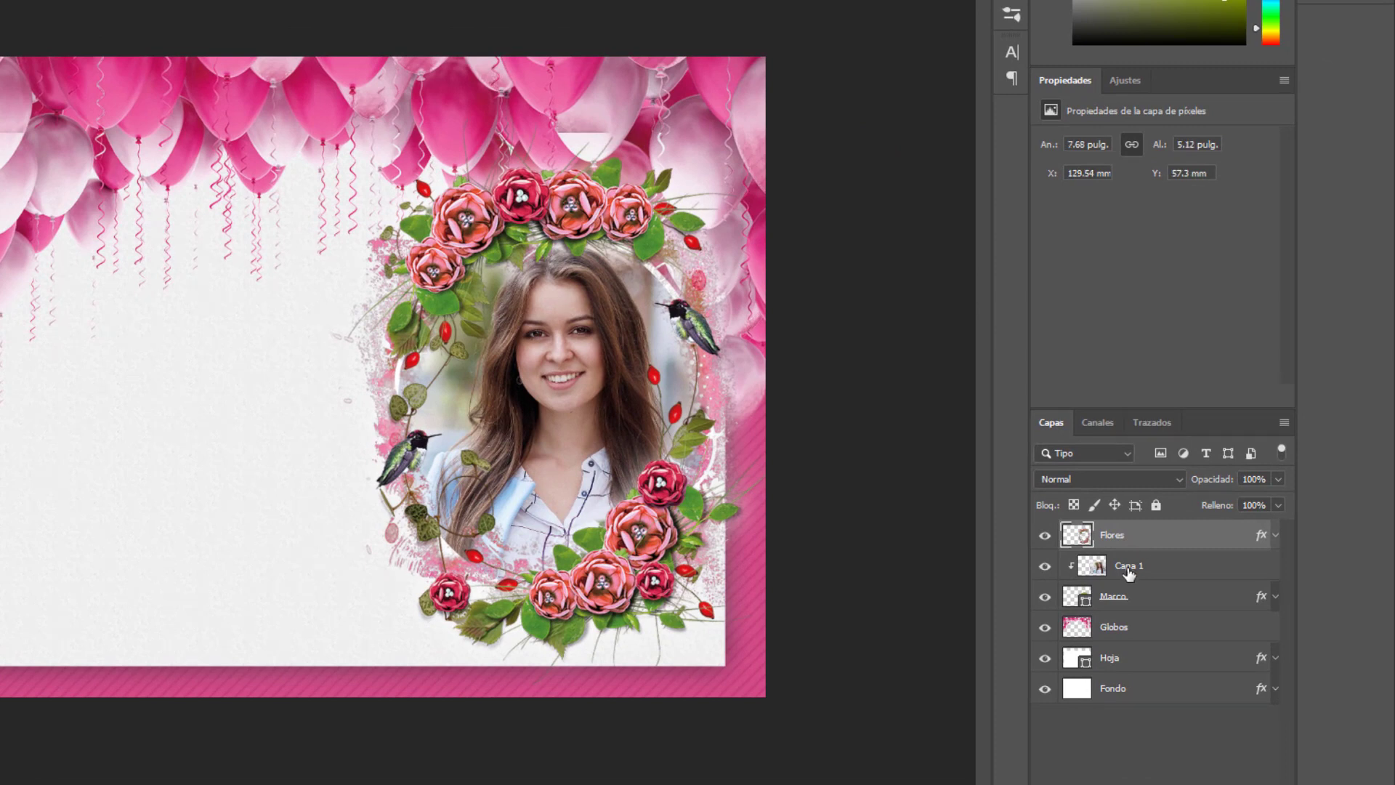
pyautogui.doubleClick(1129, 565)
pyautogui.write('Mujer')
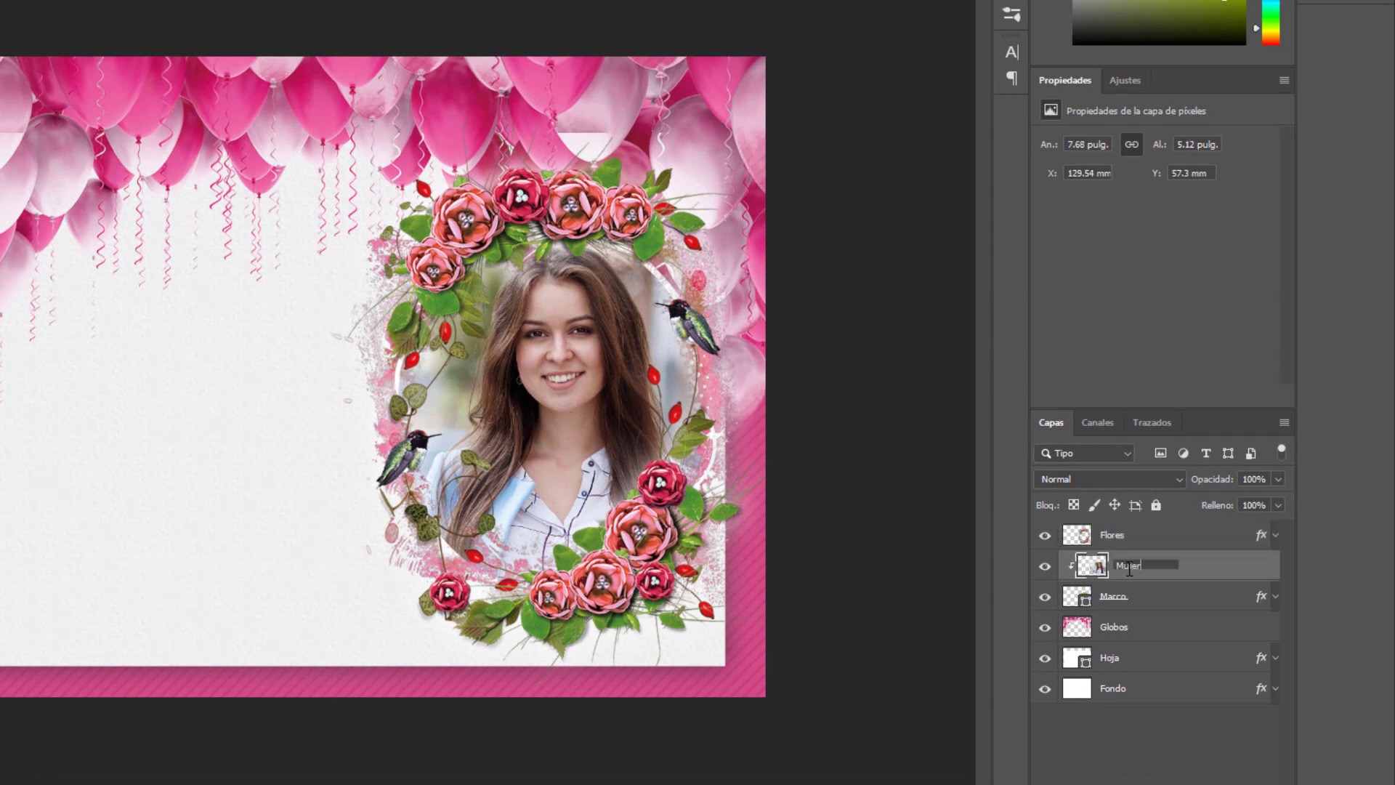
pyautogui.press('Return')
# - Add a Color Balance adjustment above Flores with midtones Cyan–Red at -69
pyautogui.click(1184, 542)
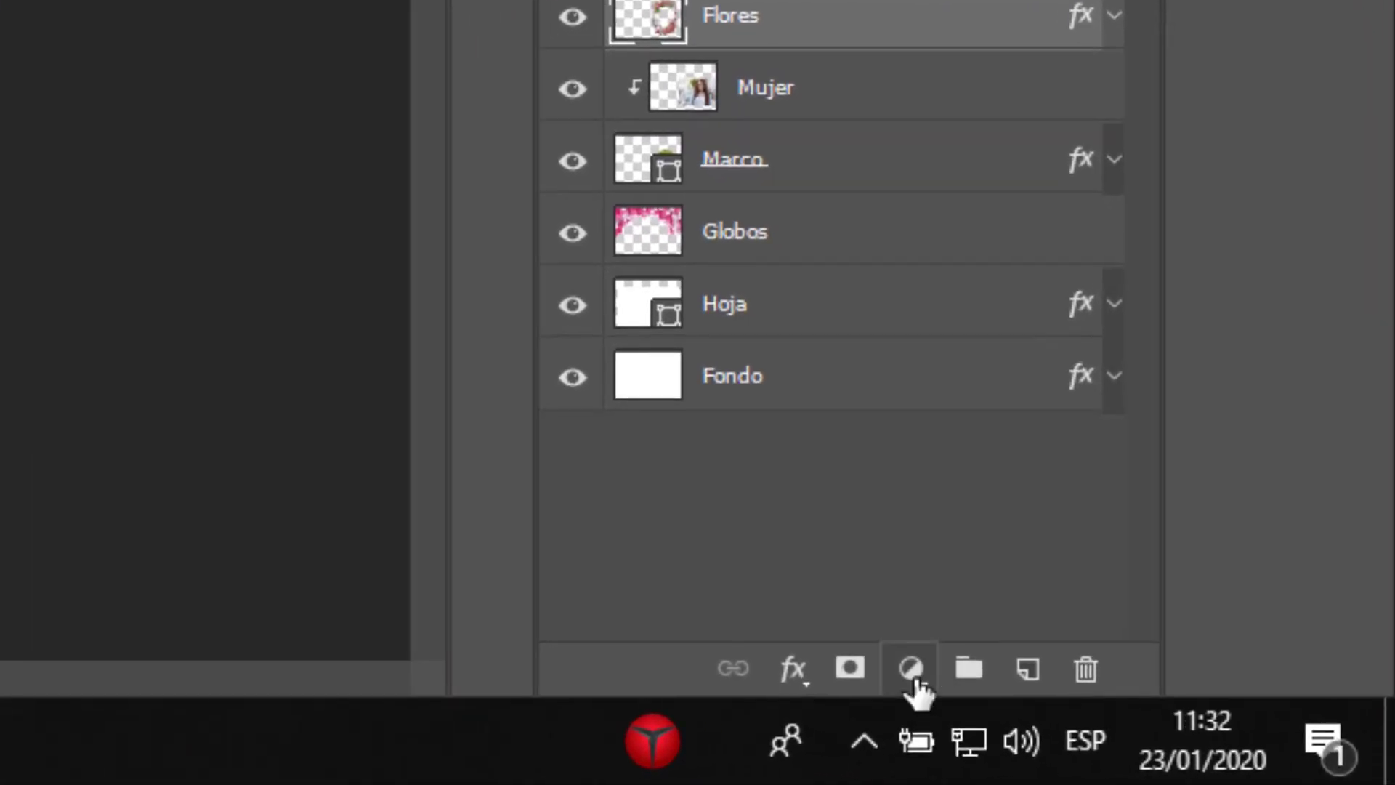
pyautogui.click(1117, 718)
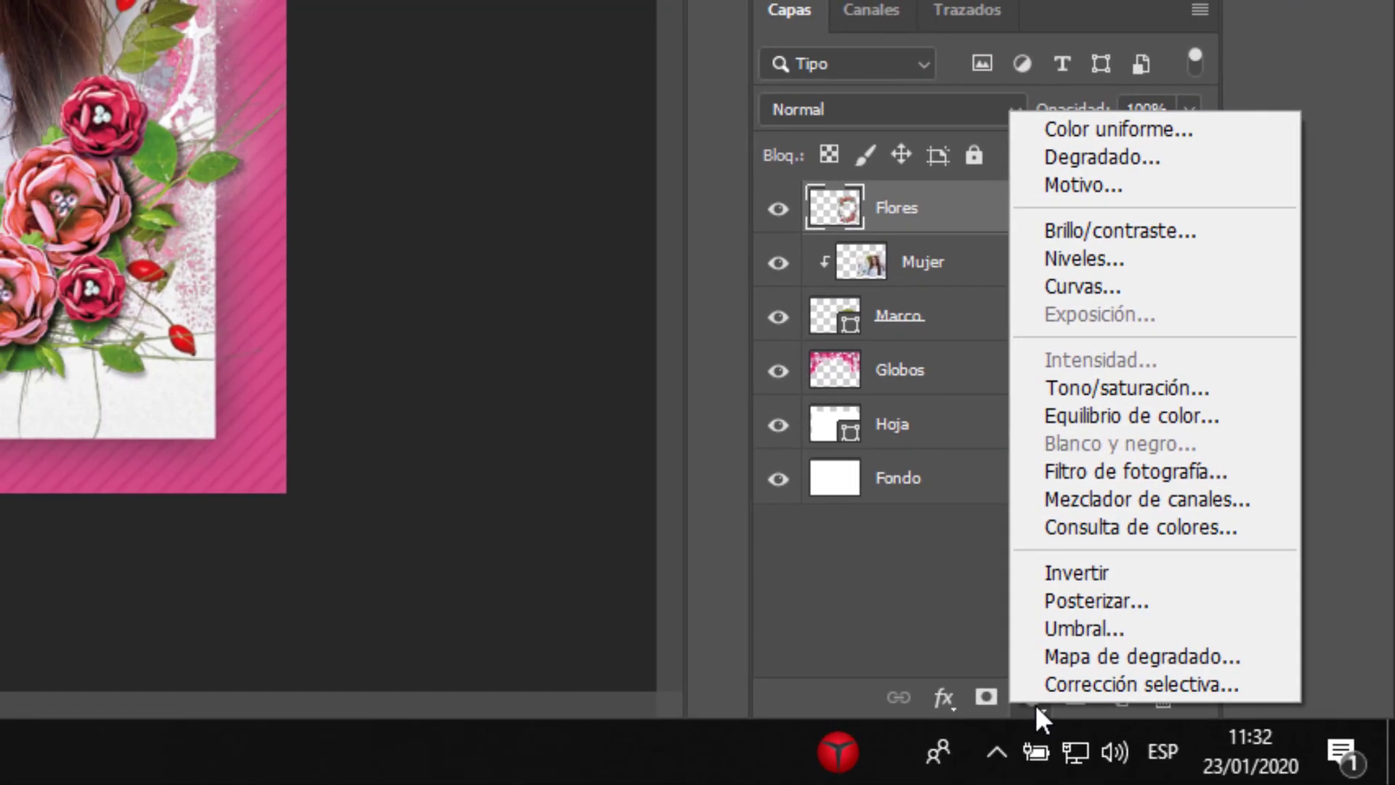
pyautogui.click(1154, 414)
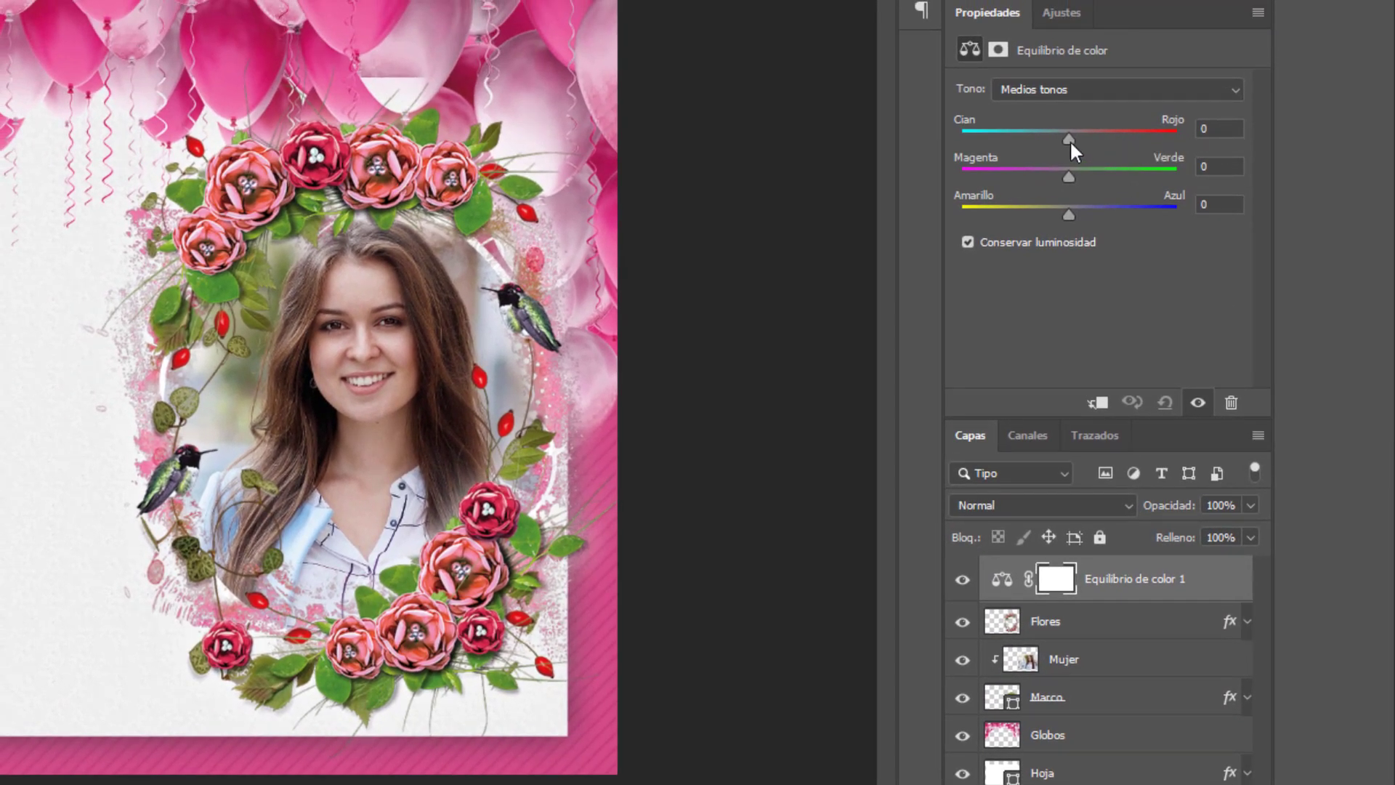
pyautogui.moveTo(1069, 138); pyautogui.dragTo(1000, 150)
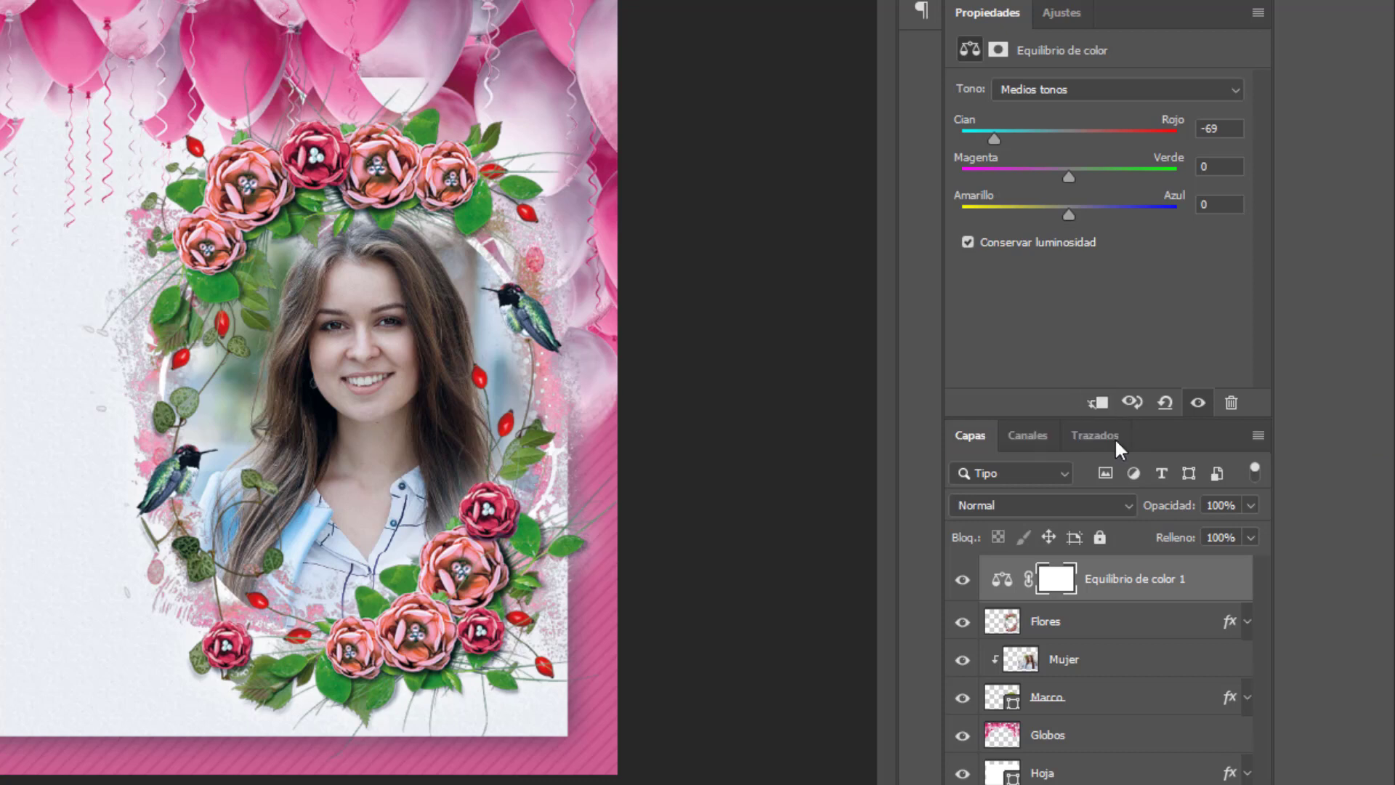
# - Clip the Equilibrio de color 1 layer to Flores
pyautogui.rightClick(1215, 579)
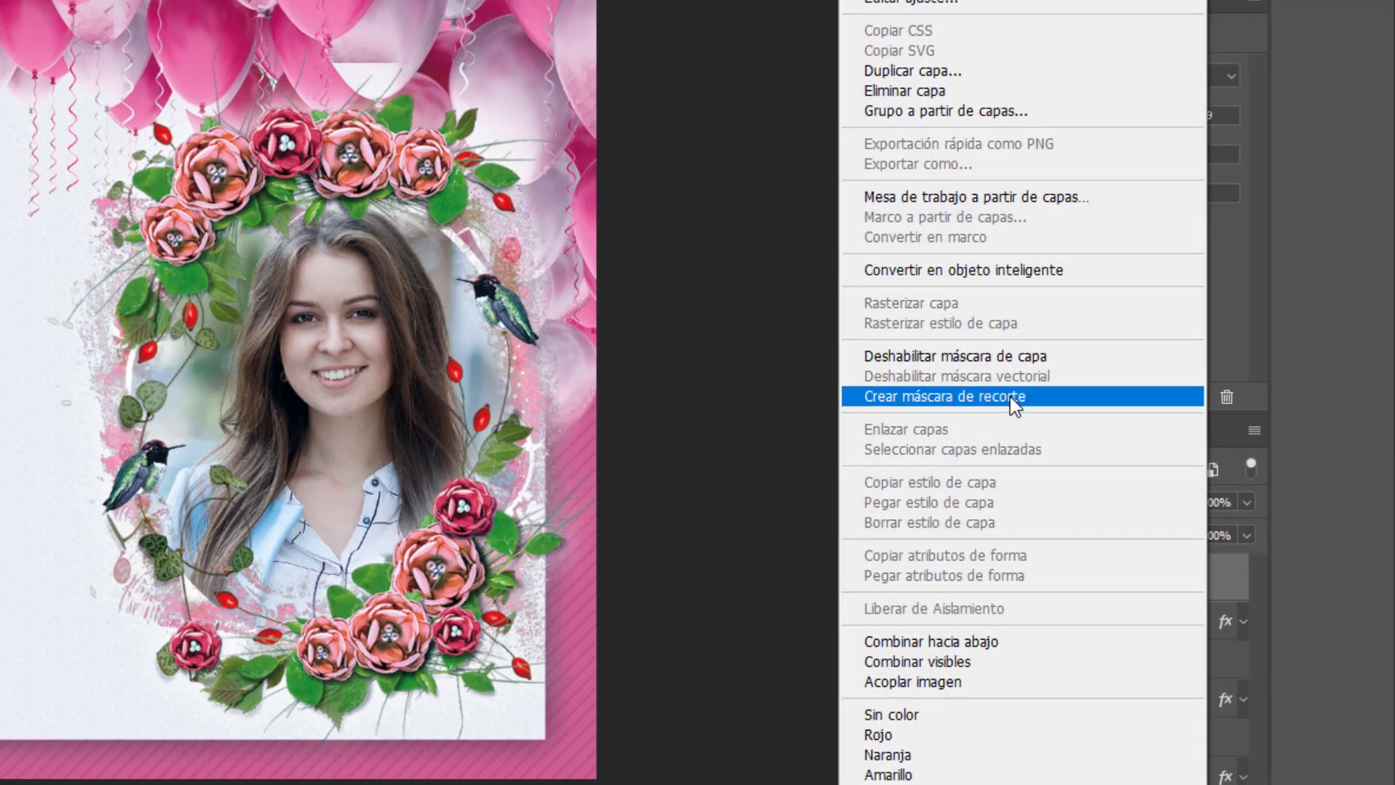
pyautogui.click(1021, 403)
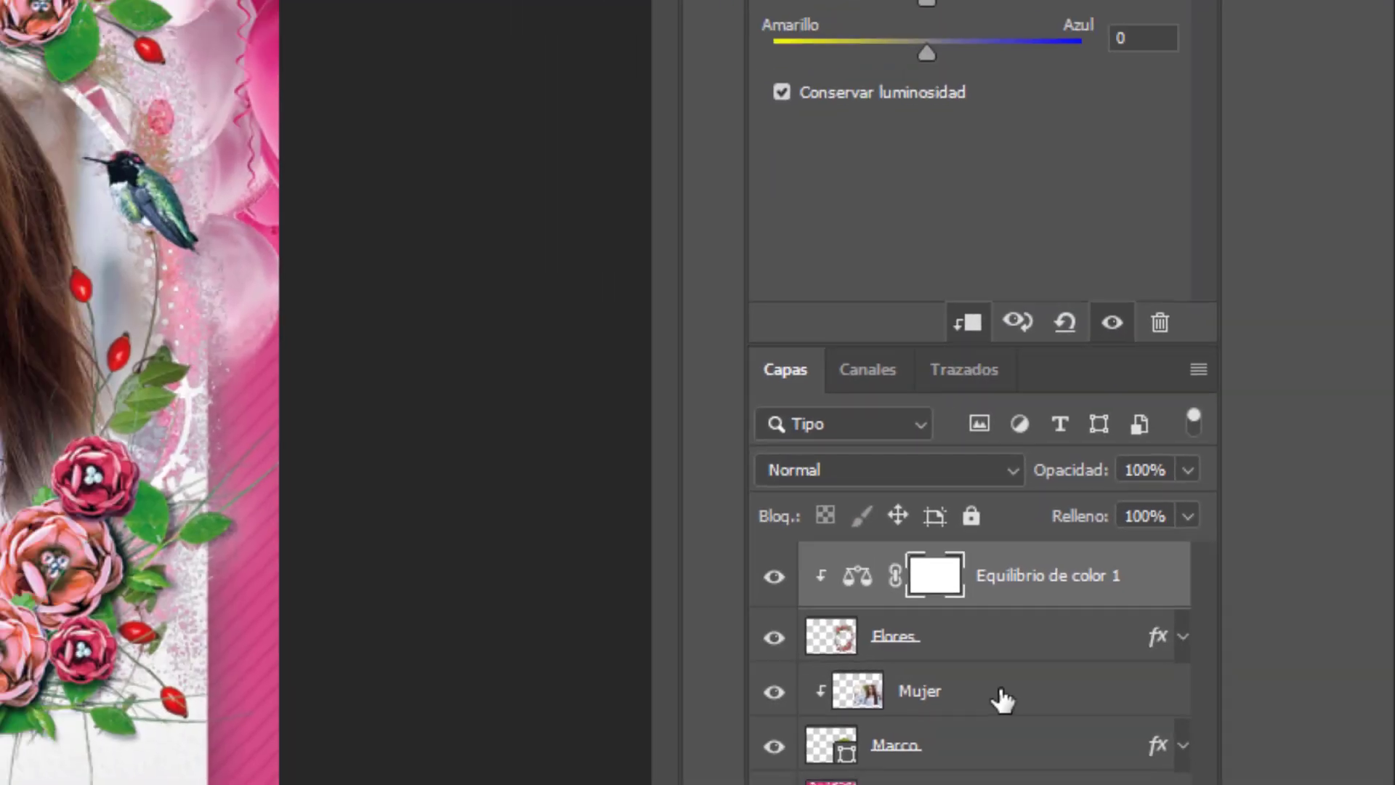
pyautogui.click(872, 694)
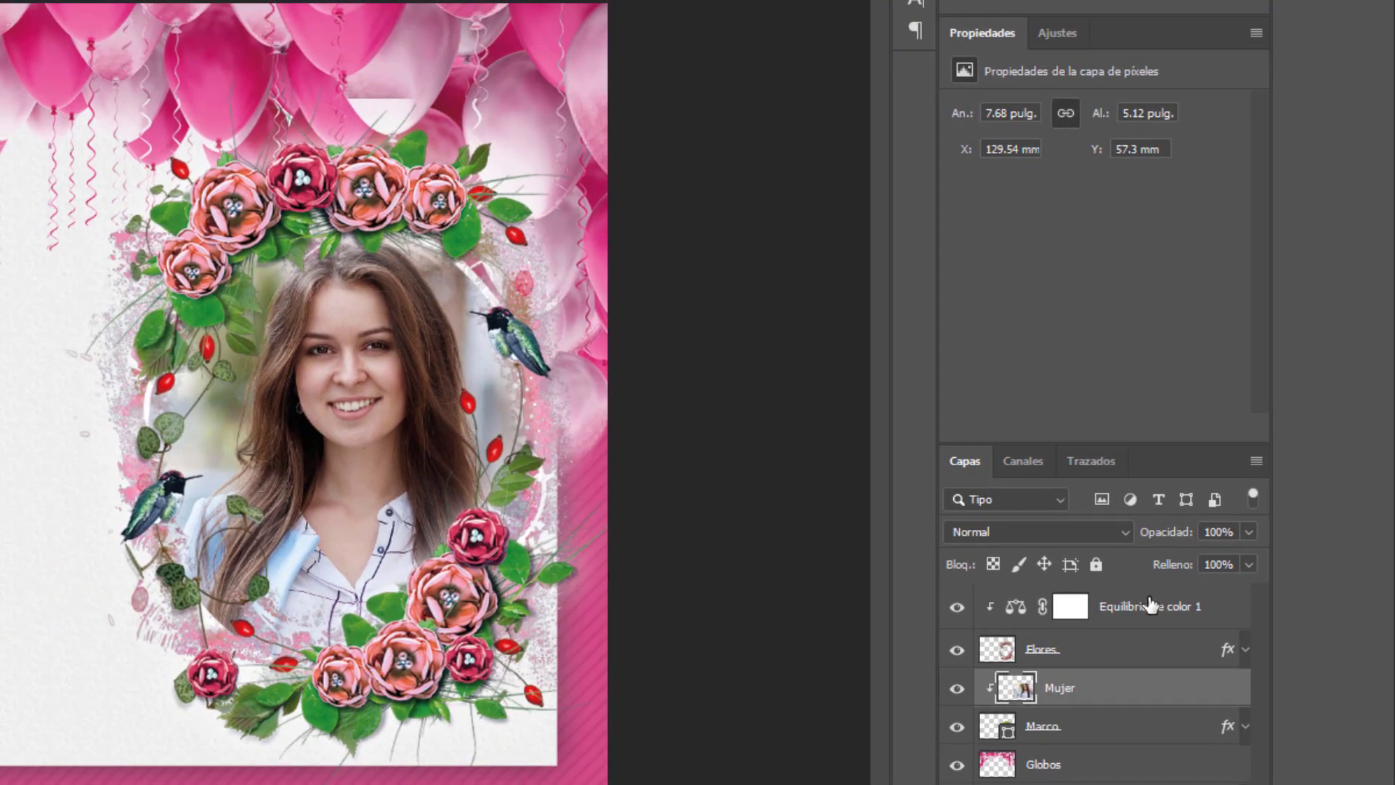
pyautogui.click(1148, 609)
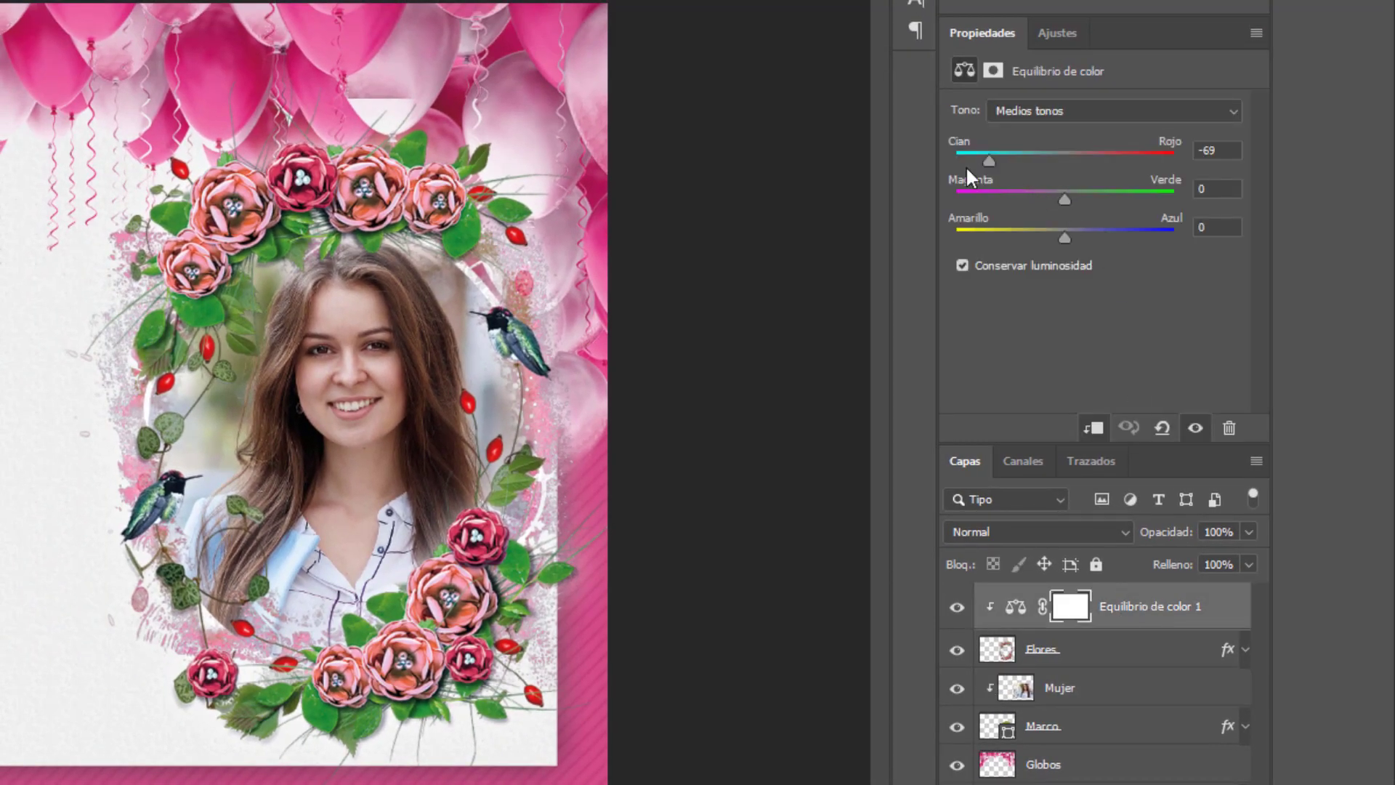
# - Set the colour balance midtones to +100 red, +100 green and -100 yellow
pyautogui.moveTo(989, 162); pyautogui.dragTo(1163, 161)
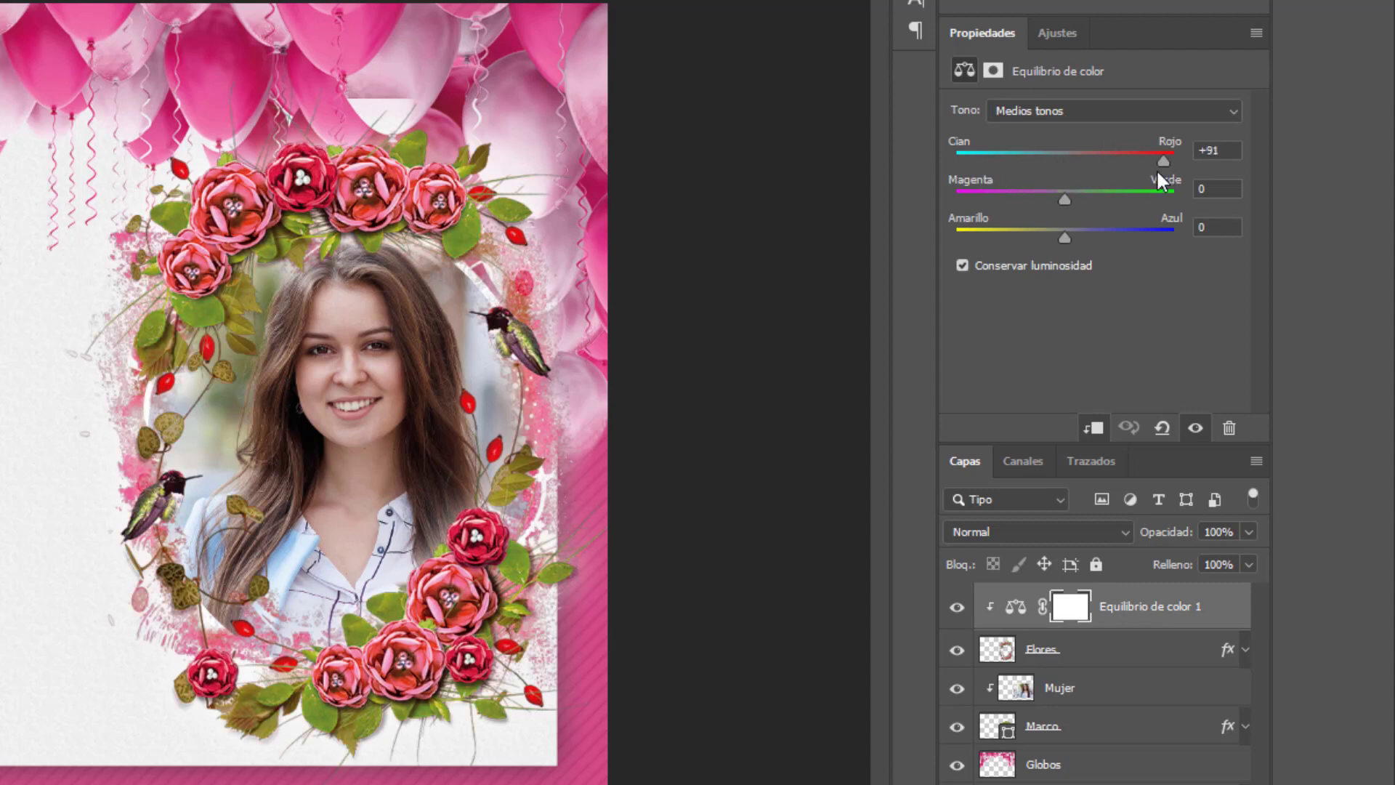
pyautogui.moveTo(1065, 199); pyautogui.dragTo(1117, 201)
pyautogui.moveTo(1065, 238)
pyautogui.mouseDown()
pyautogui.moveTo(984, 238)
pyautogui.moveTo(1092, 224)
pyautogui.mouseUp()
pyautogui.click(1217, 150)
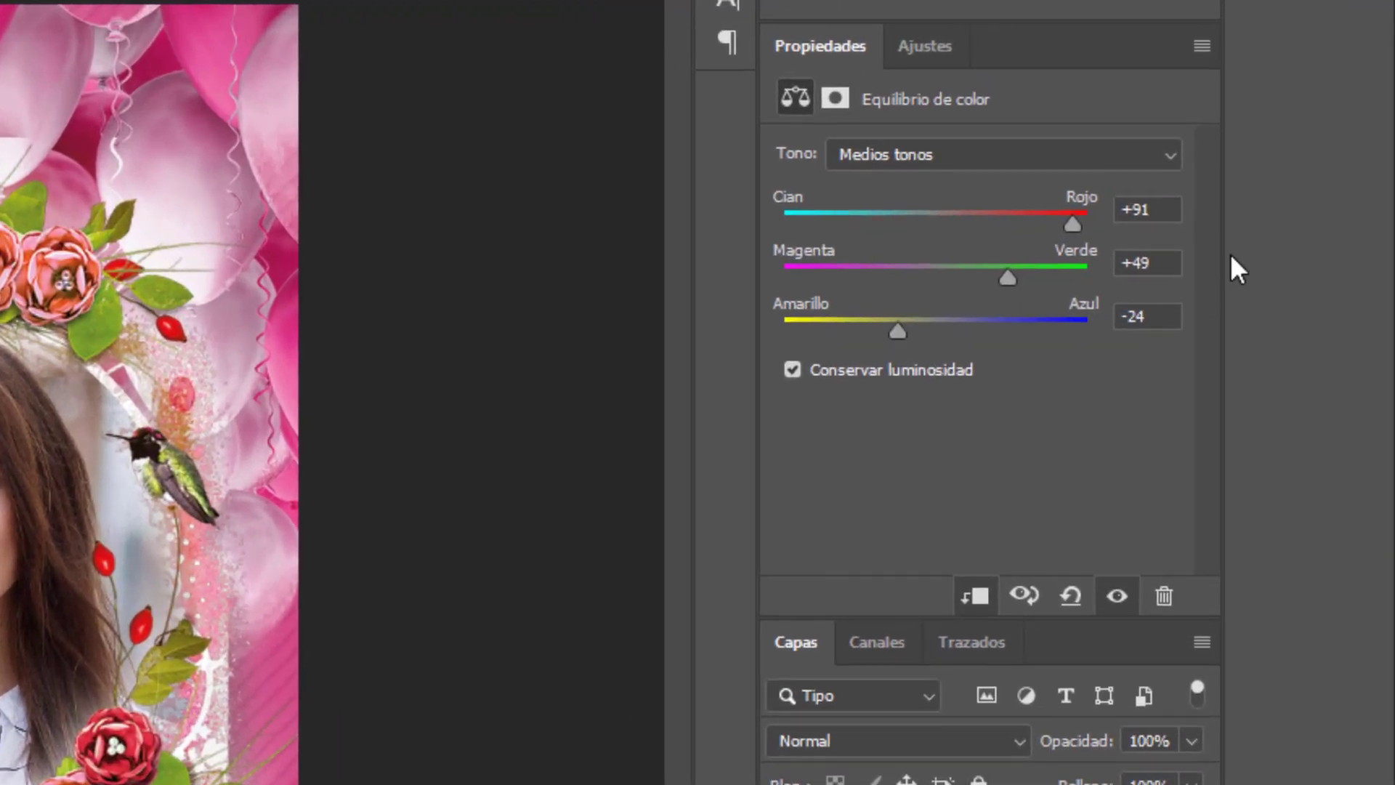
pyautogui.write('+100')
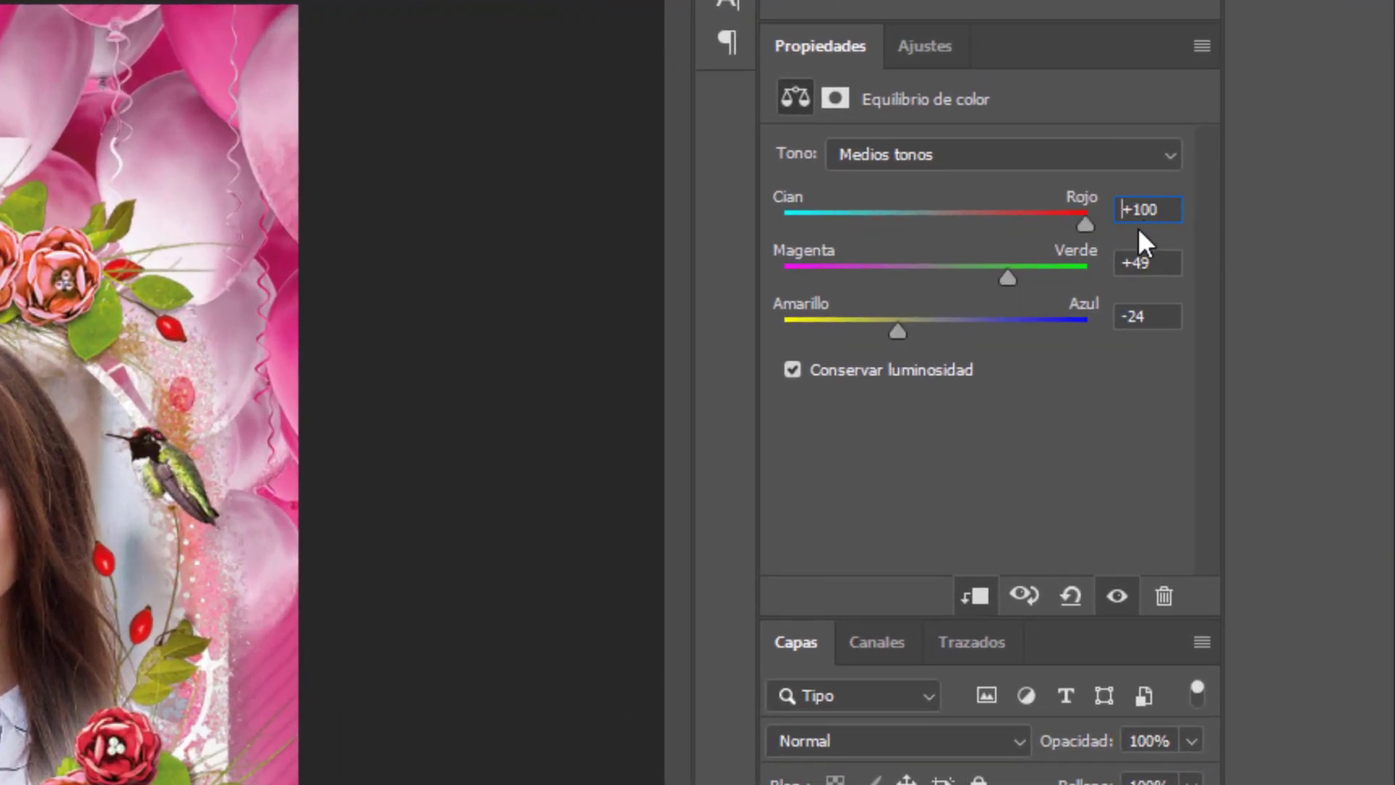
pyautogui.moveTo(1009, 280); pyautogui.dragTo(1089, 264)
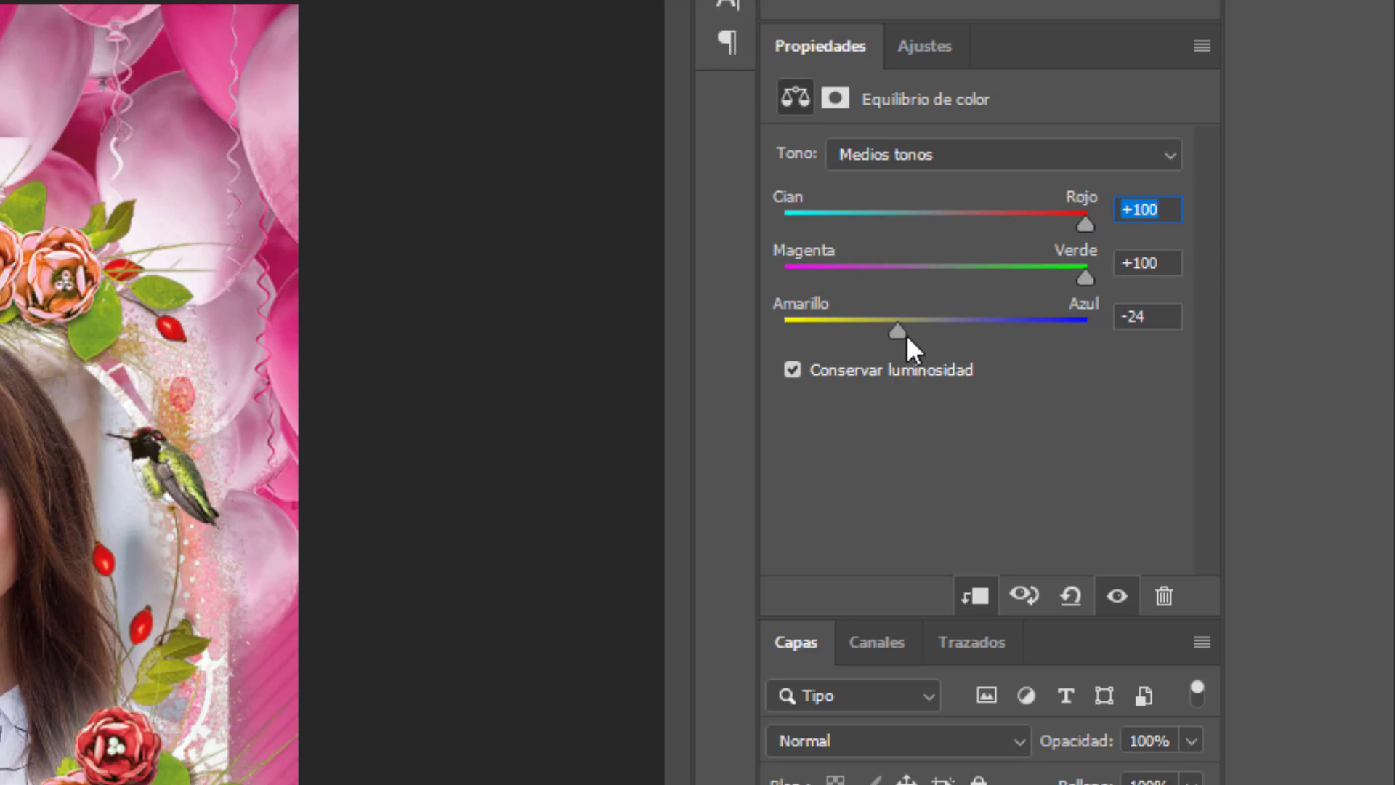
pyautogui.moveTo(898, 329); pyautogui.dragTo(761, 347)
pyautogui.click(1178, 316)
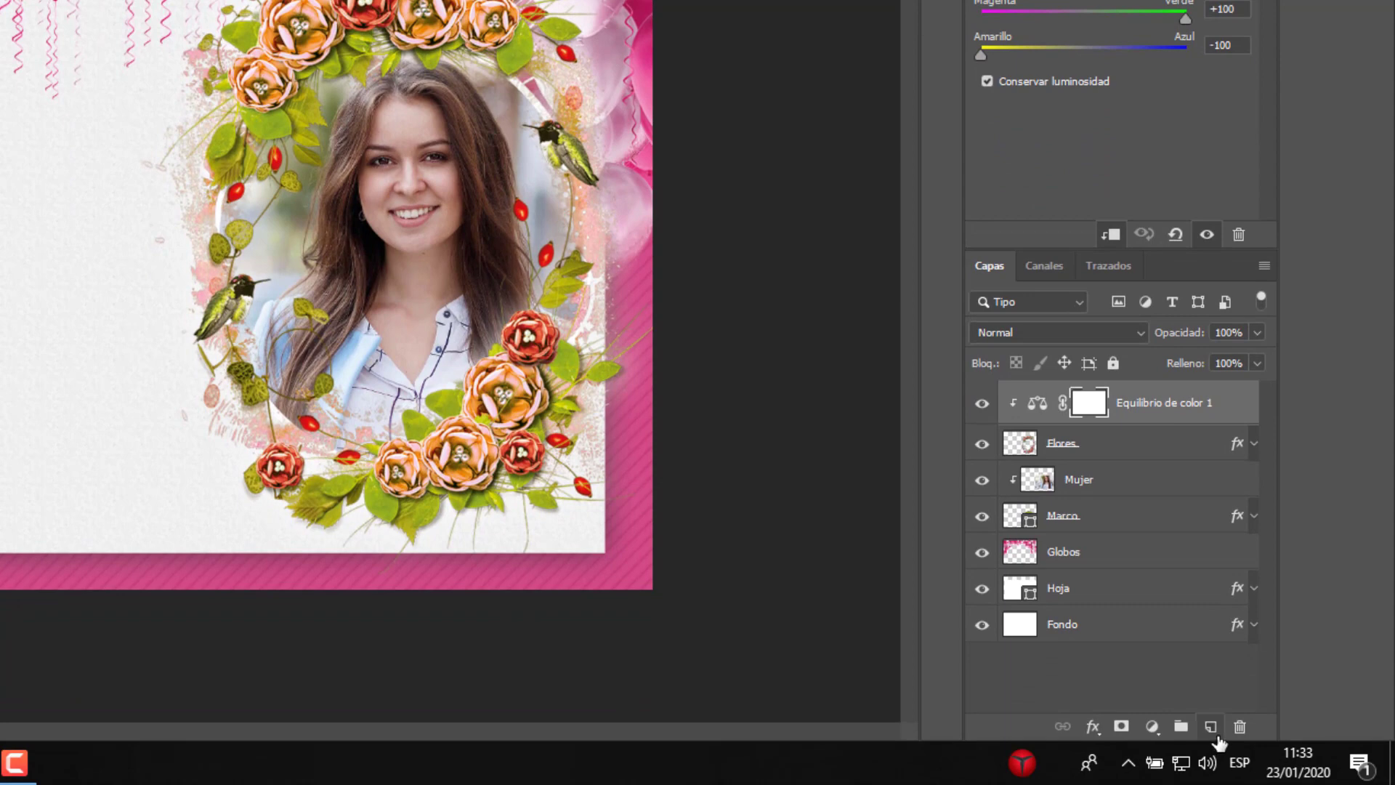
# - Add a new layer and type 'Feliz', placing it at the card's middle left
pyautogui.click(1211, 727)
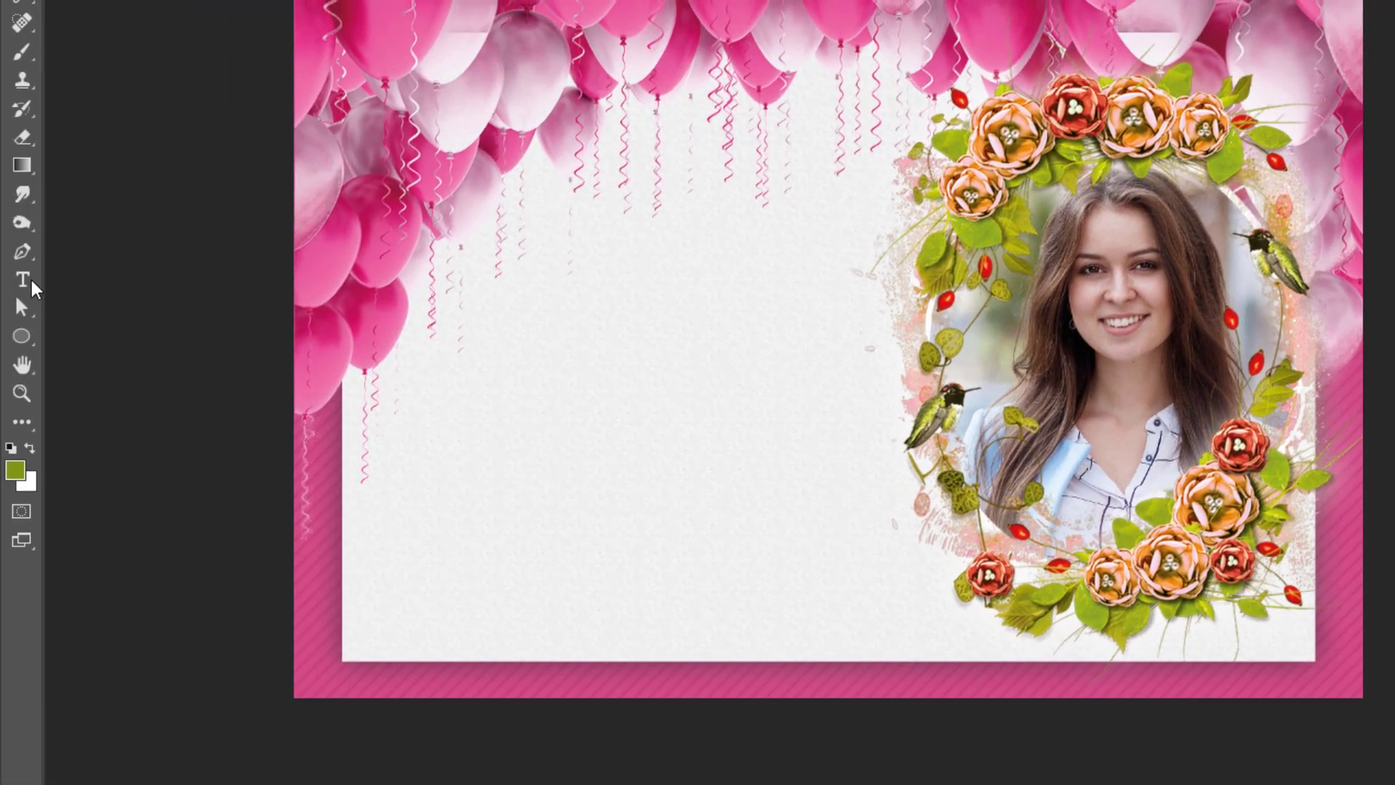
pyautogui.click(23, 280)
pyautogui.click(528, 60)
pyautogui.write('Feliz')
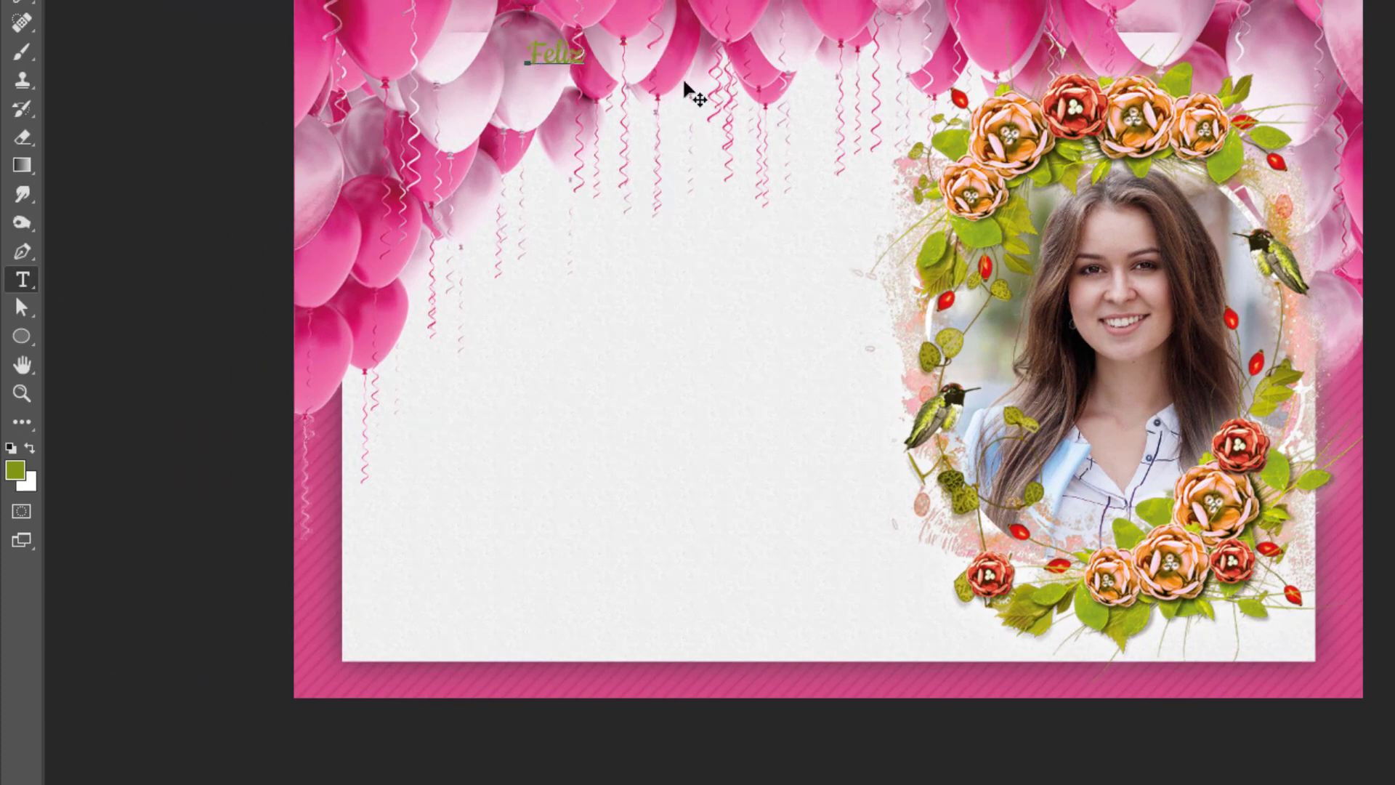
pyautogui.moveTo(592, 87); pyautogui.dragTo(678, 284)
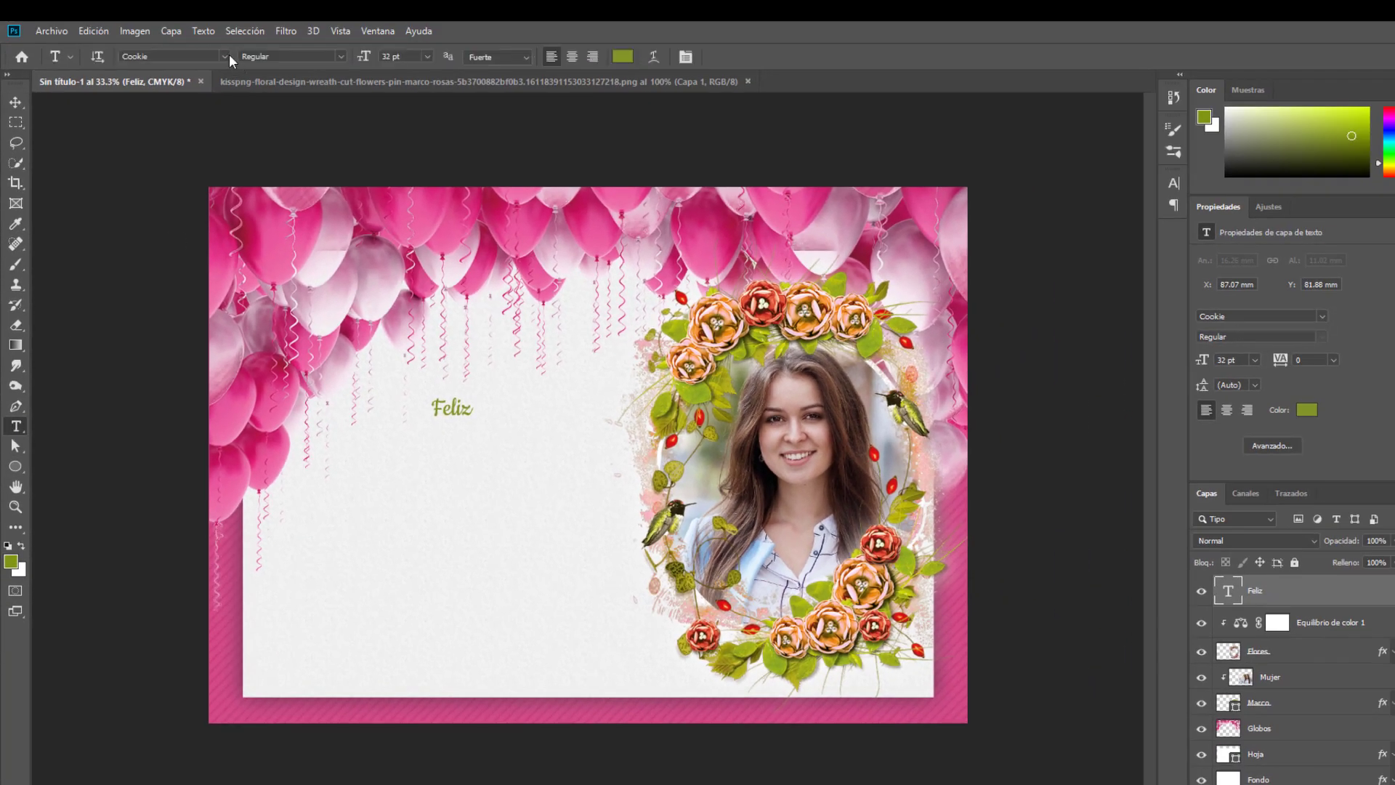
# - Set the Feliz text to Back to Black Demo at 90 pt
pyautogui.click(224, 53)
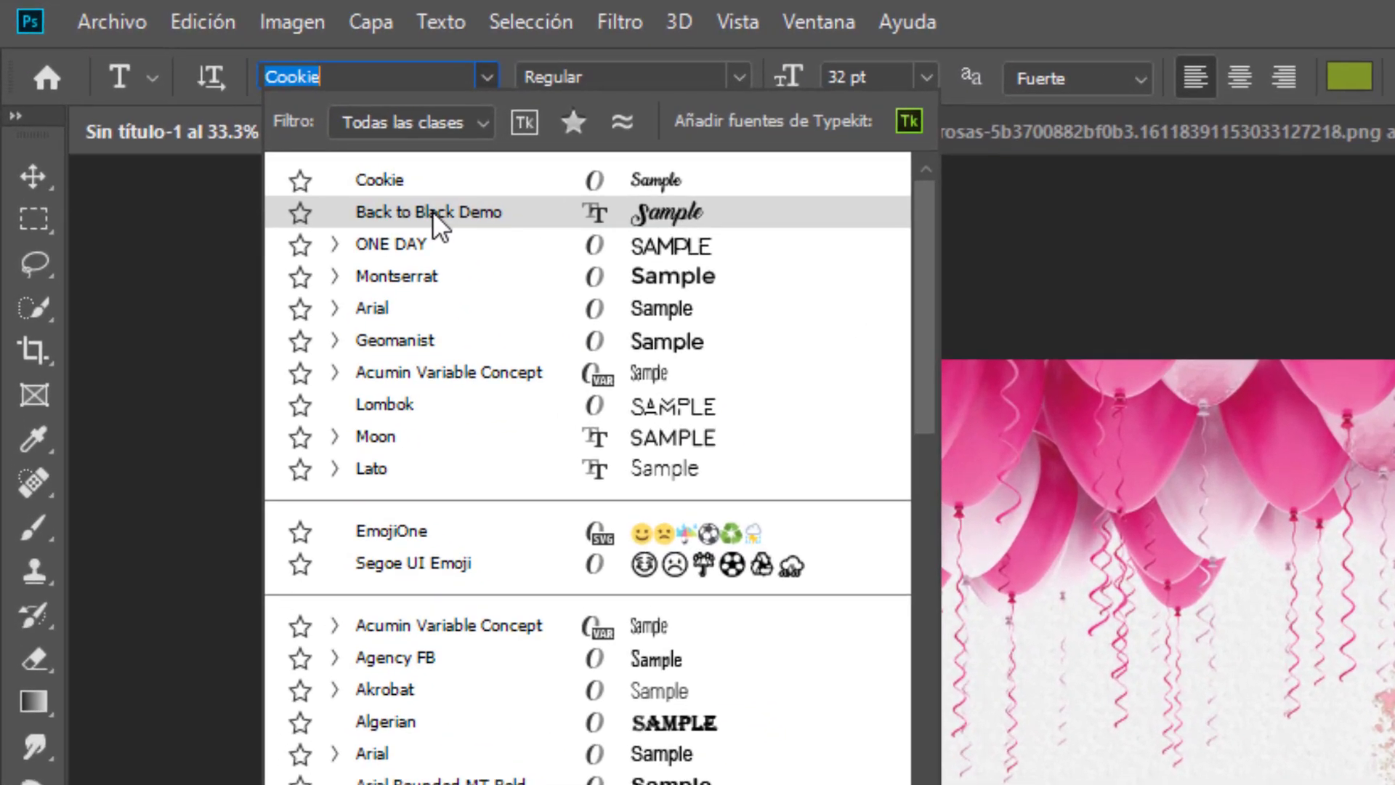
pyautogui.click(201, 121)
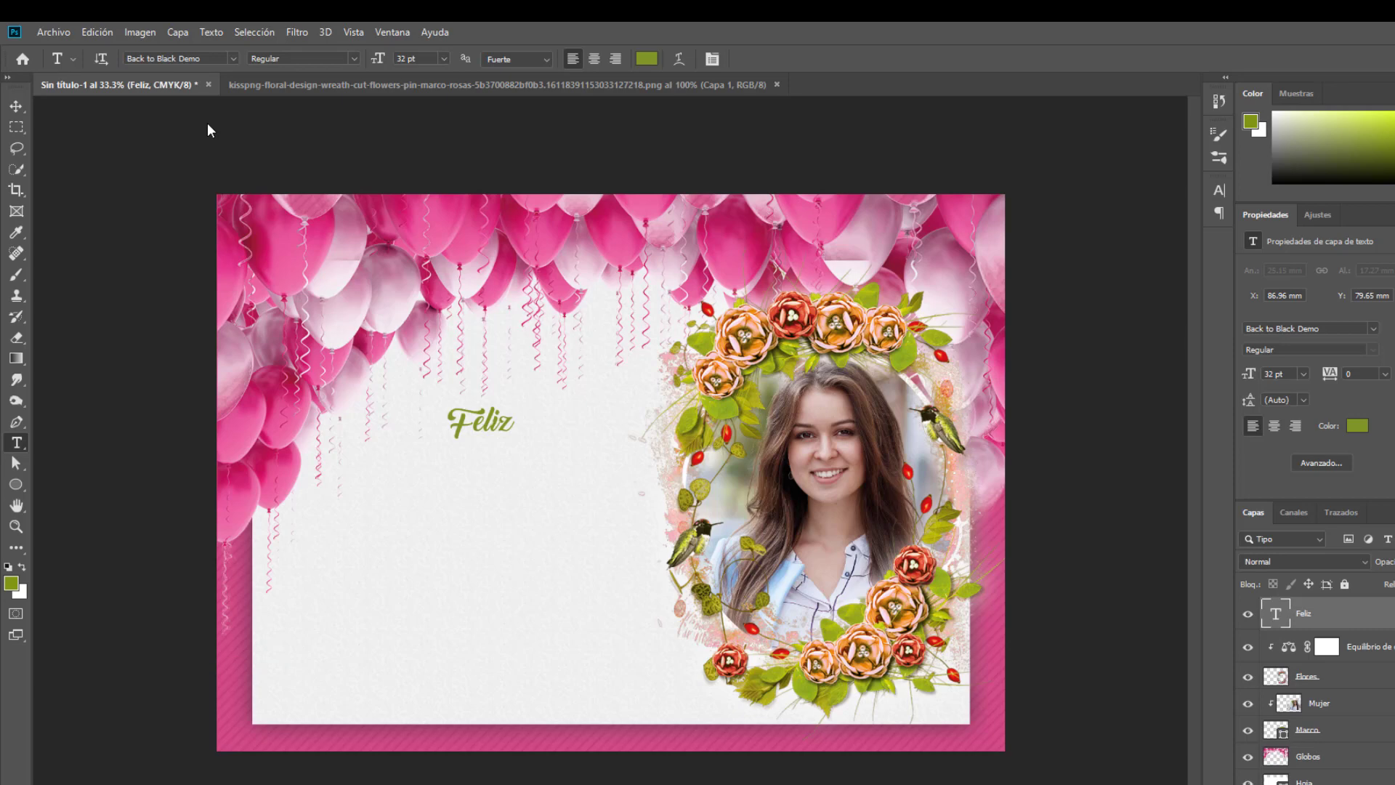
pyautogui.click(423, 58)
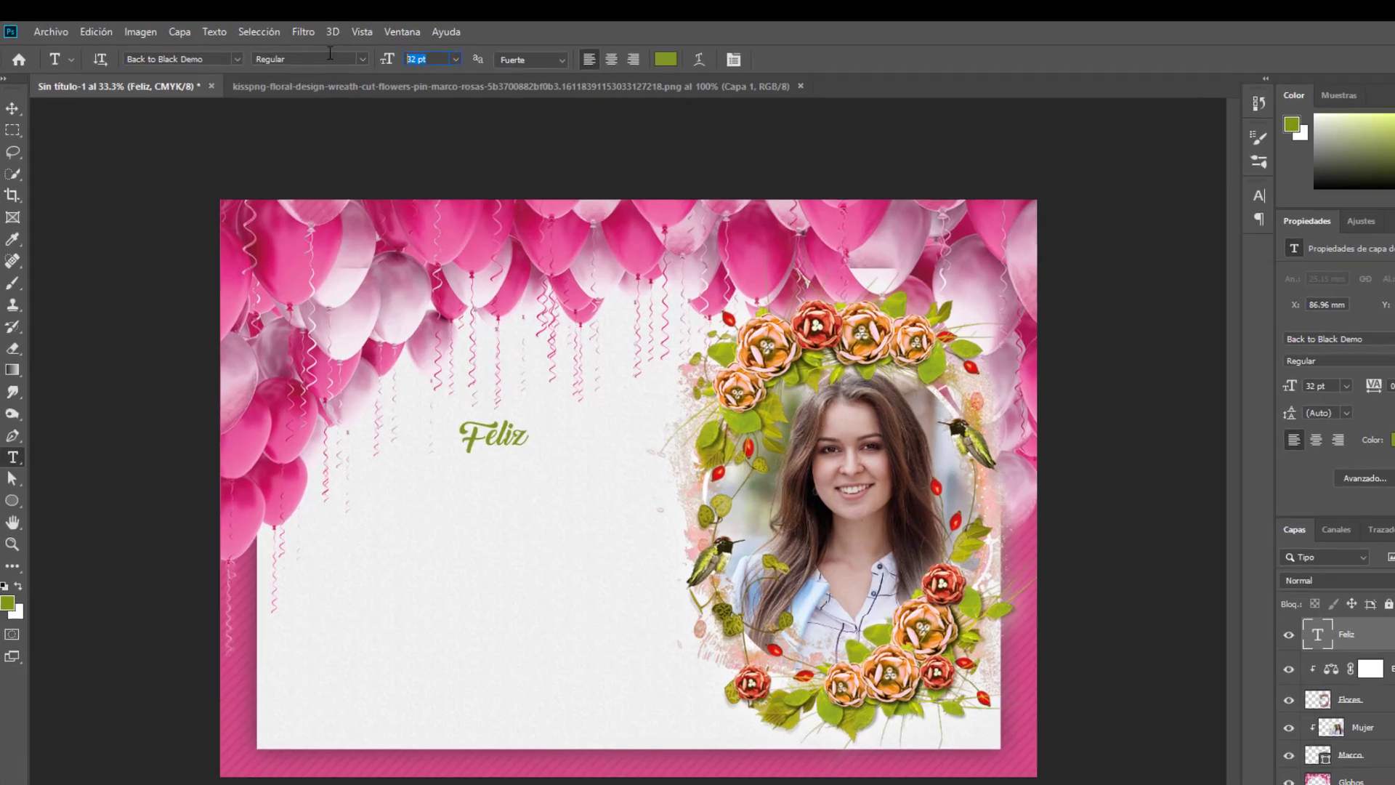
pyautogui.write('90')
pyautogui.press('Return')
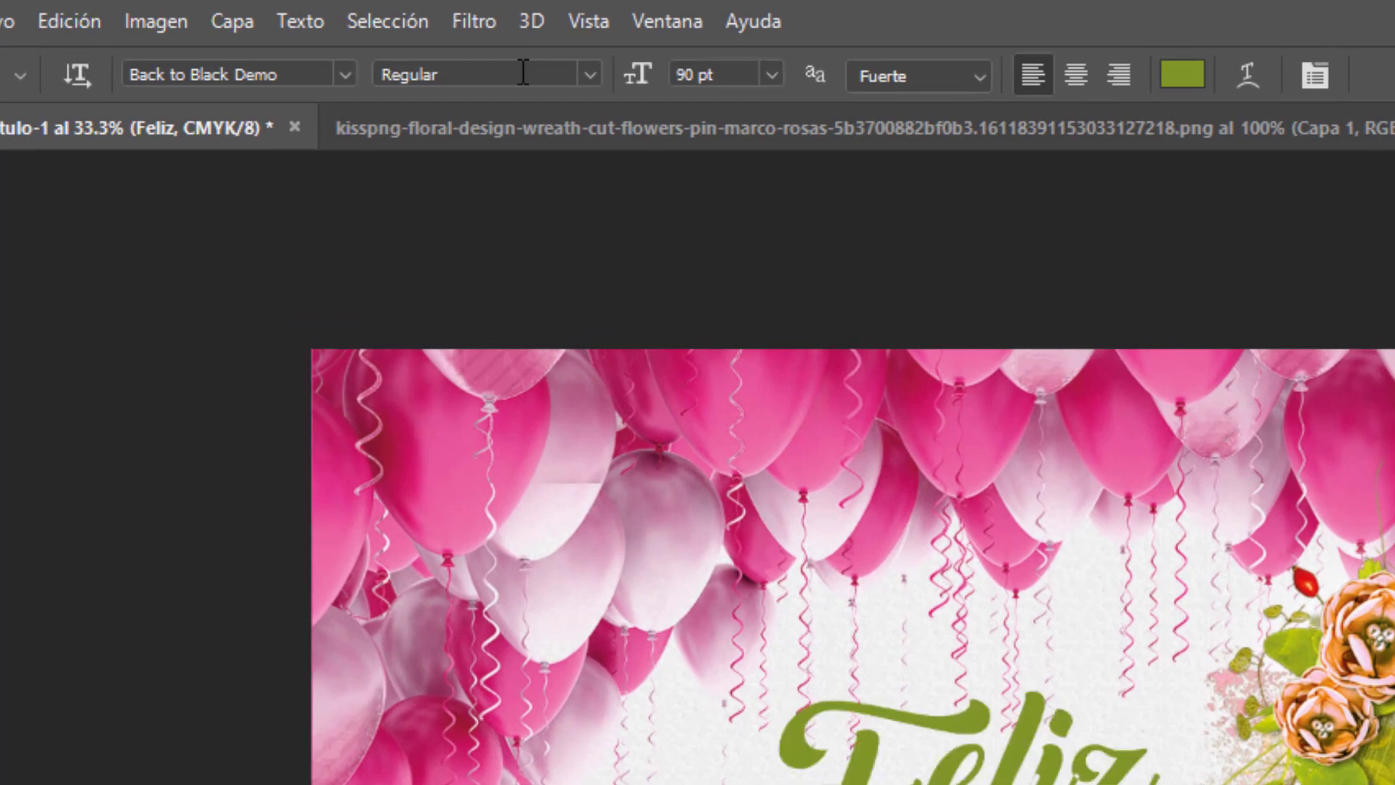
# - Colour the Feliz text red FF0024 and move it up toward the top-left
pyautogui.click(1183, 77)
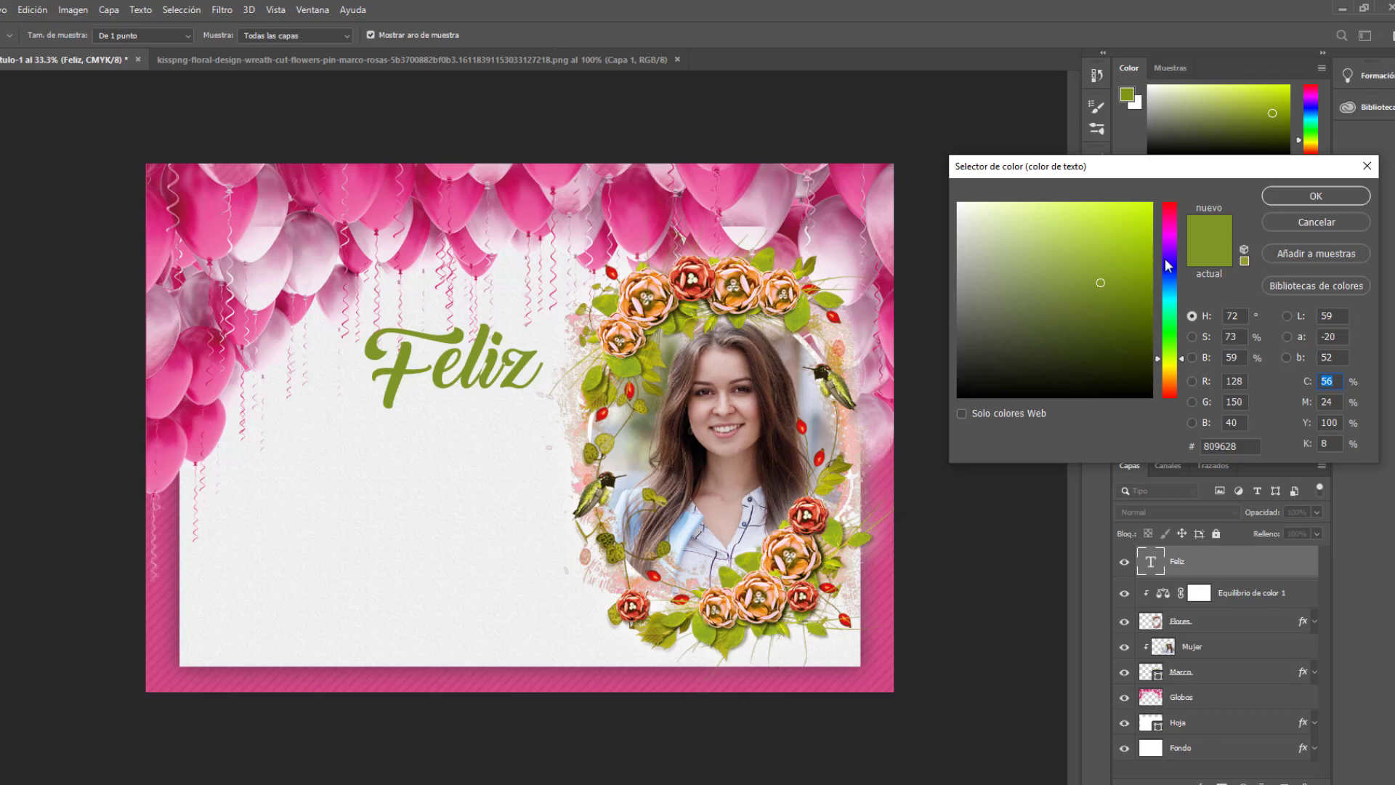
pyautogui.click(1169, 207)
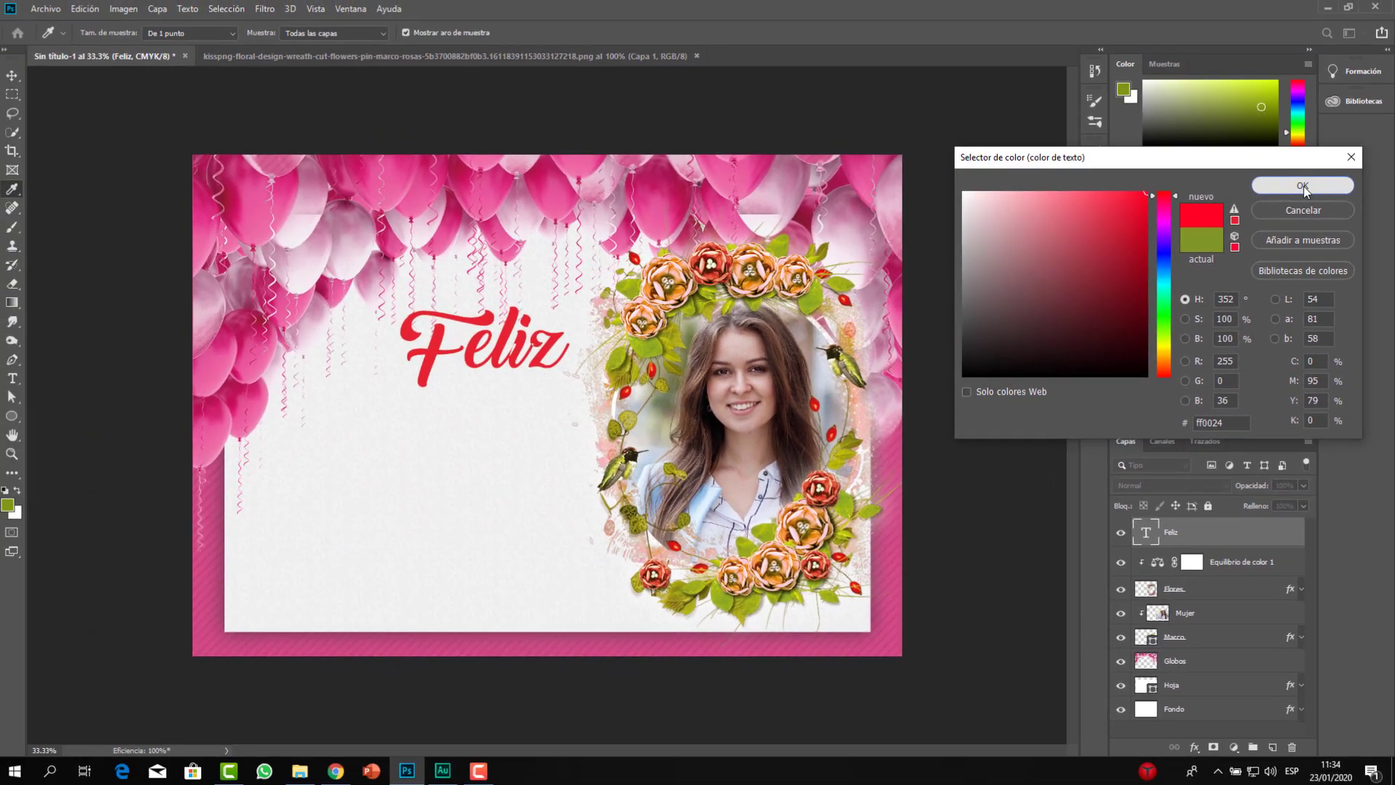
pyautogui.click(1303, 186)
pyautogui.click(13, 76)
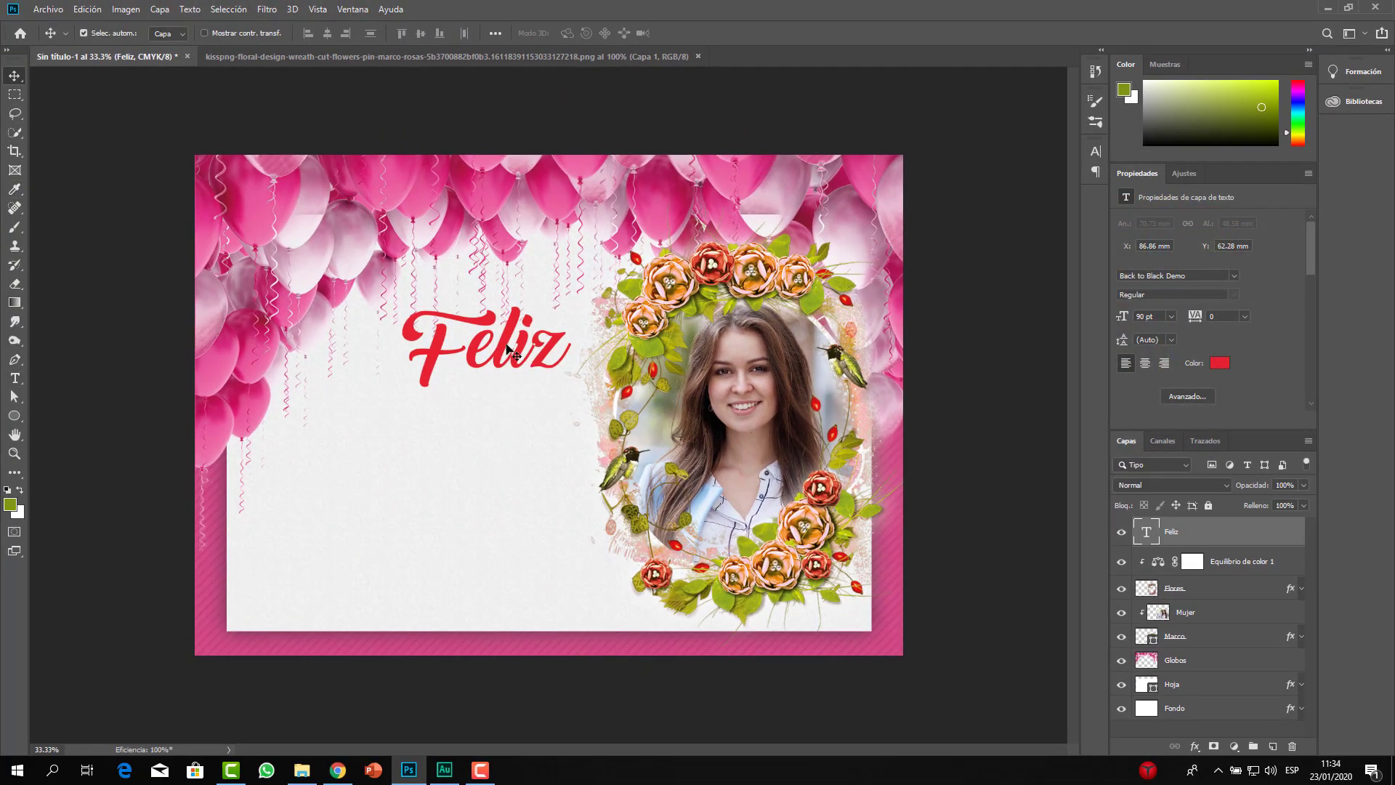
pyautogui.moveTo(506, 347); pyautogui.dragTo(442, 246)
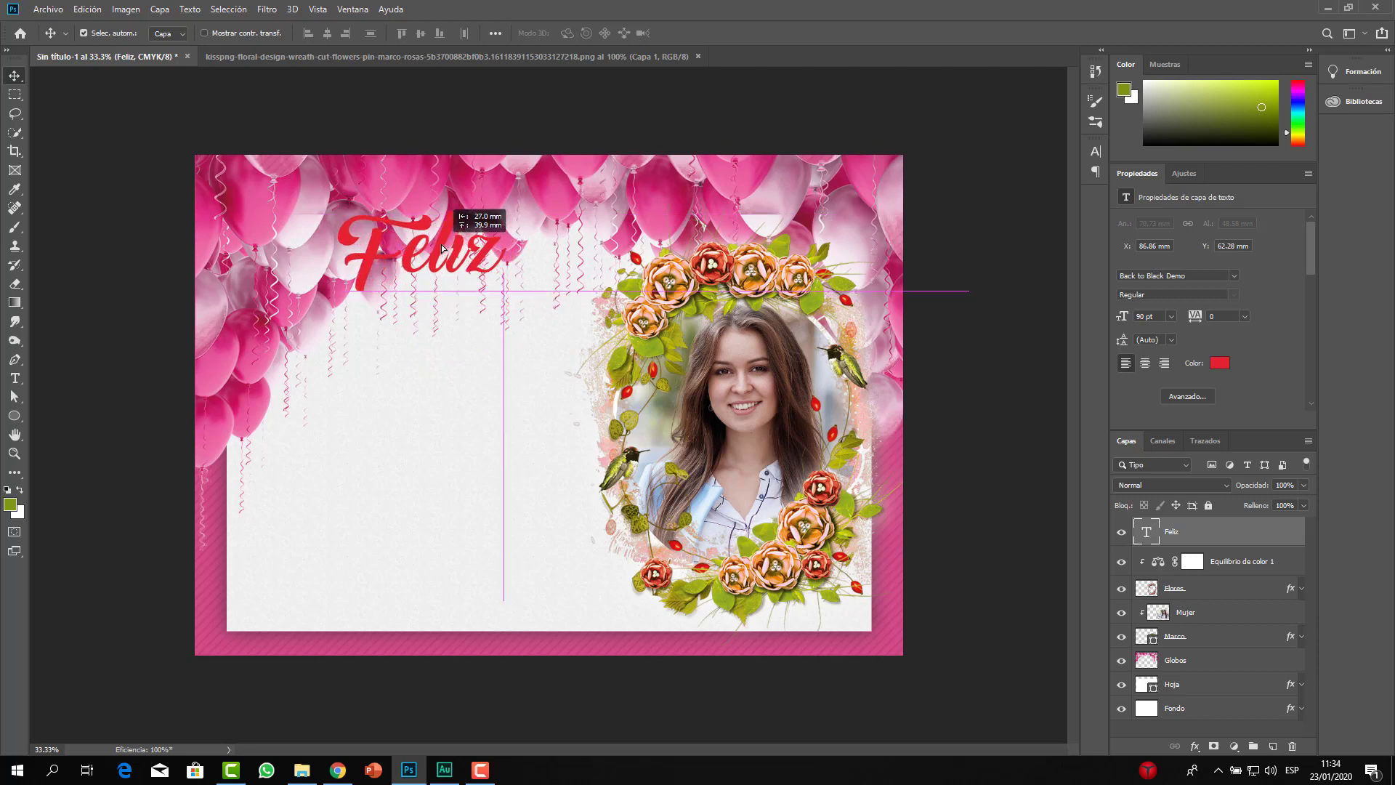
# - Apply a 15 px white Trazo stroke layer style to the Feliz text layer
pyautogui.doubleClick(1240, 535)
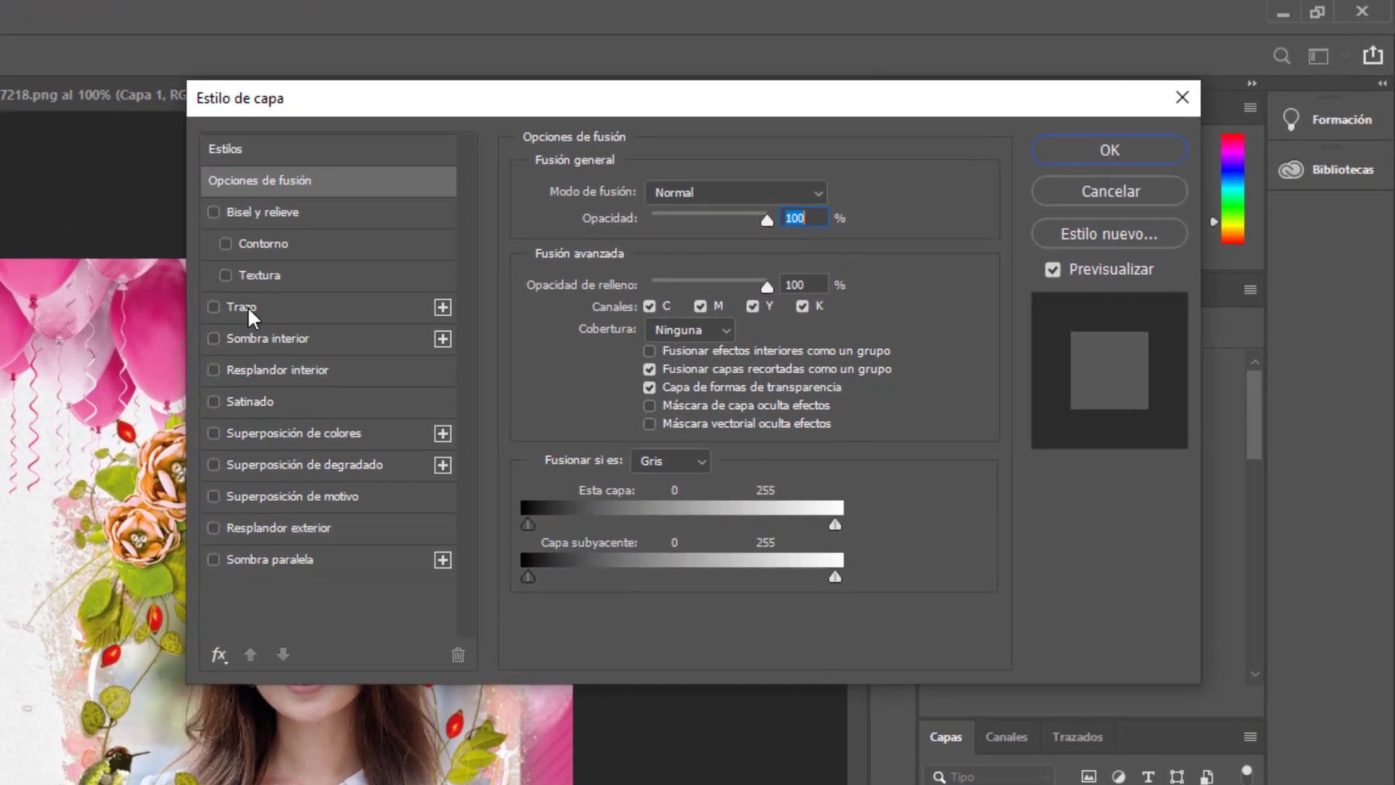
pyautogui.click(249, 310)
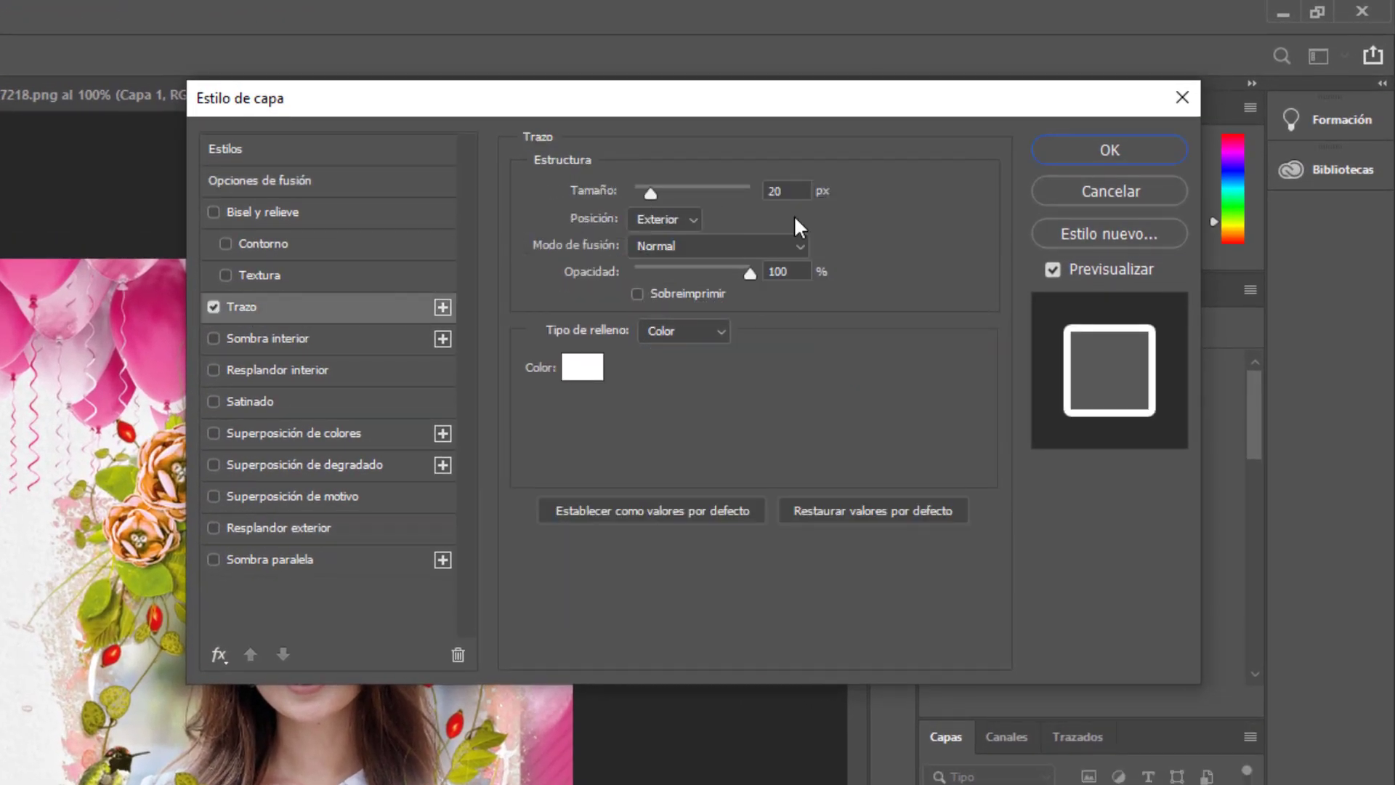
pyautogui.doubleClick(776, 190)
pyautogui.write('15')
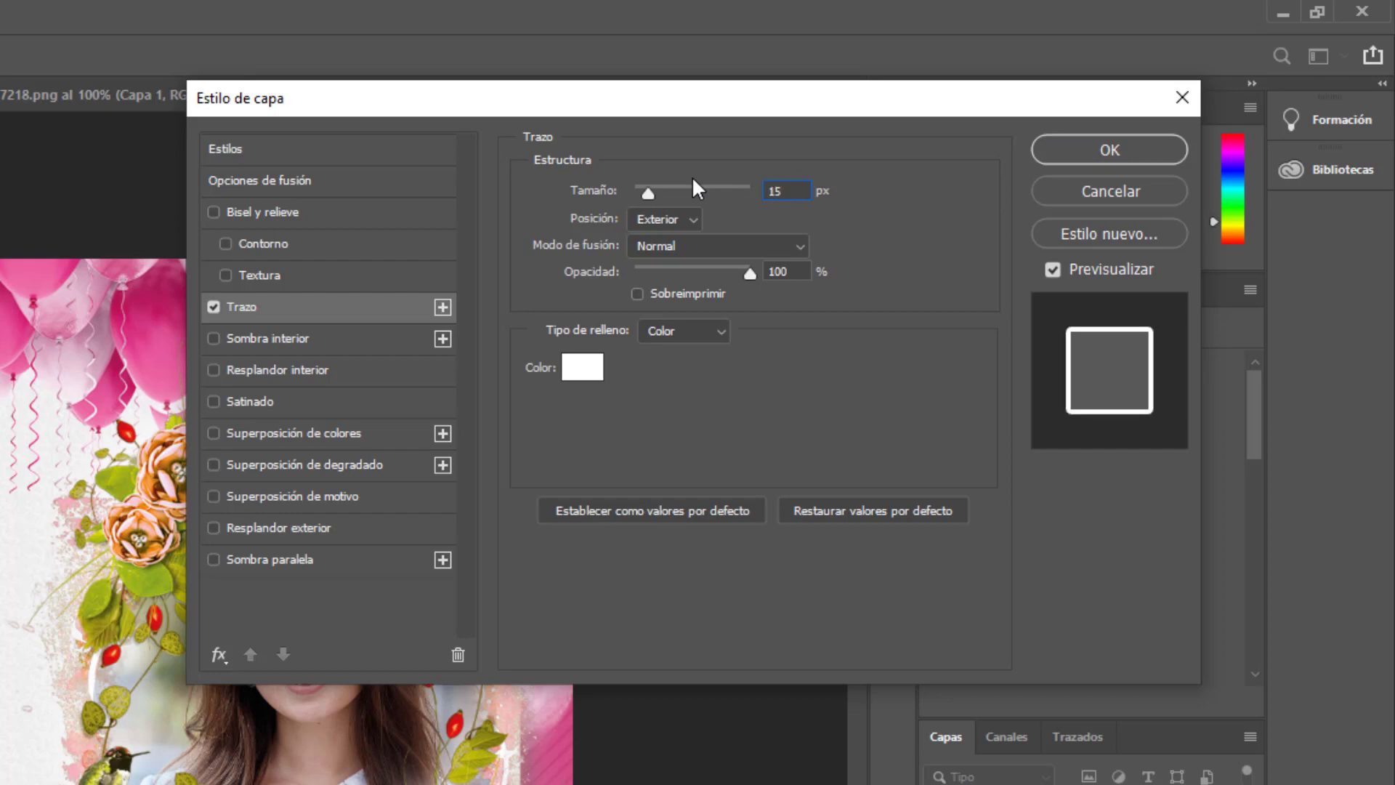
pyautogui.click(1119, 153)
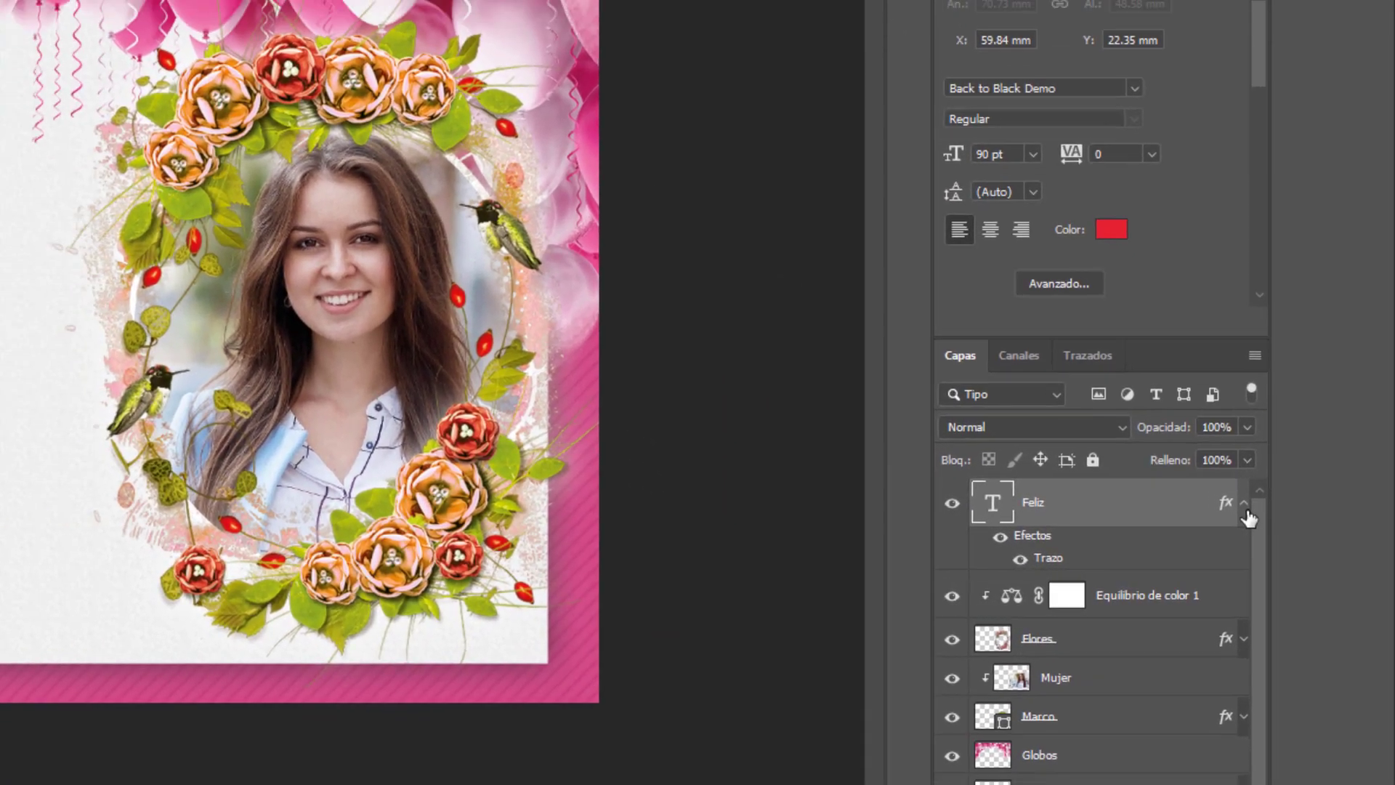
# - Type 'Cumpleaños' as a new text line and place it just under Feliz
pyautogui.click(1245, 508)
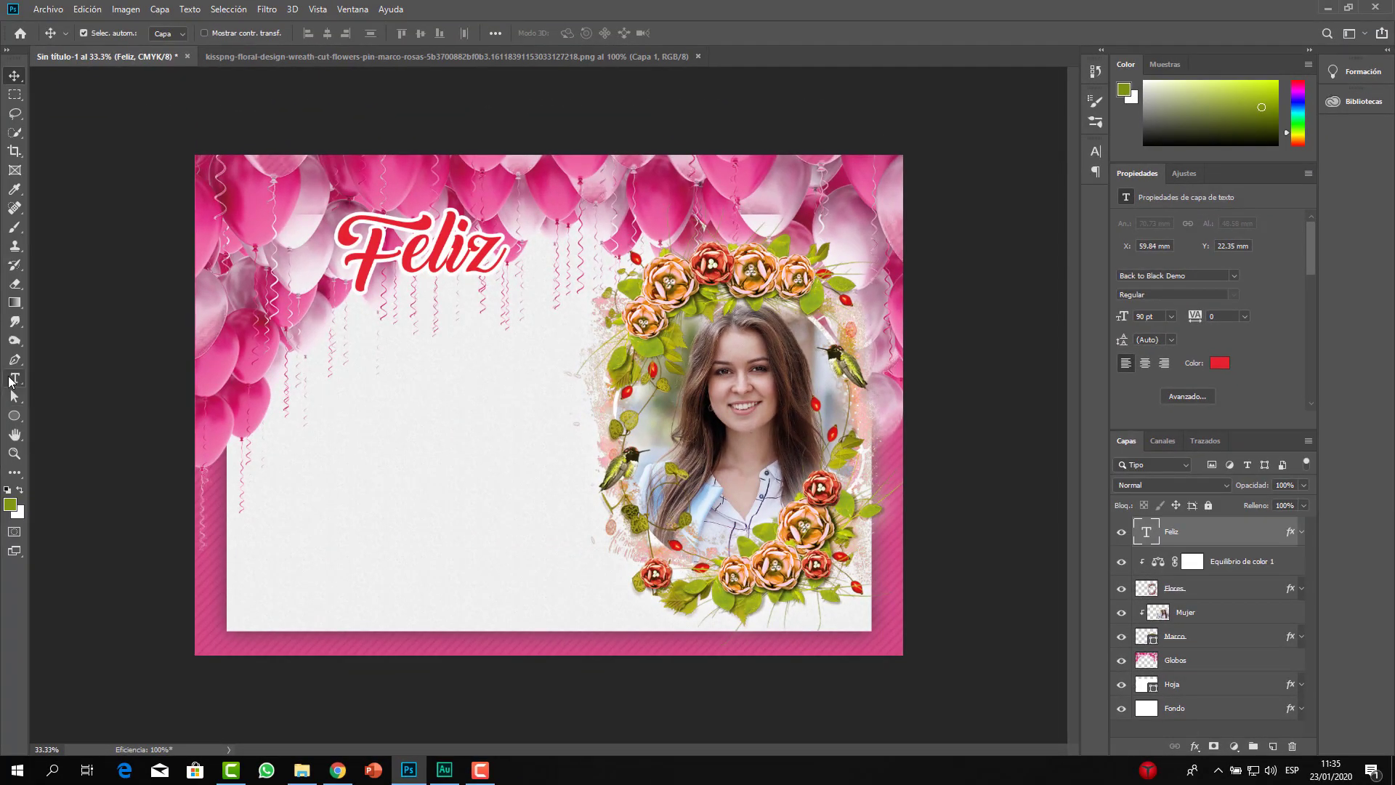
pyautogui.click(11, 379)
pyautogui.click(353, 364)
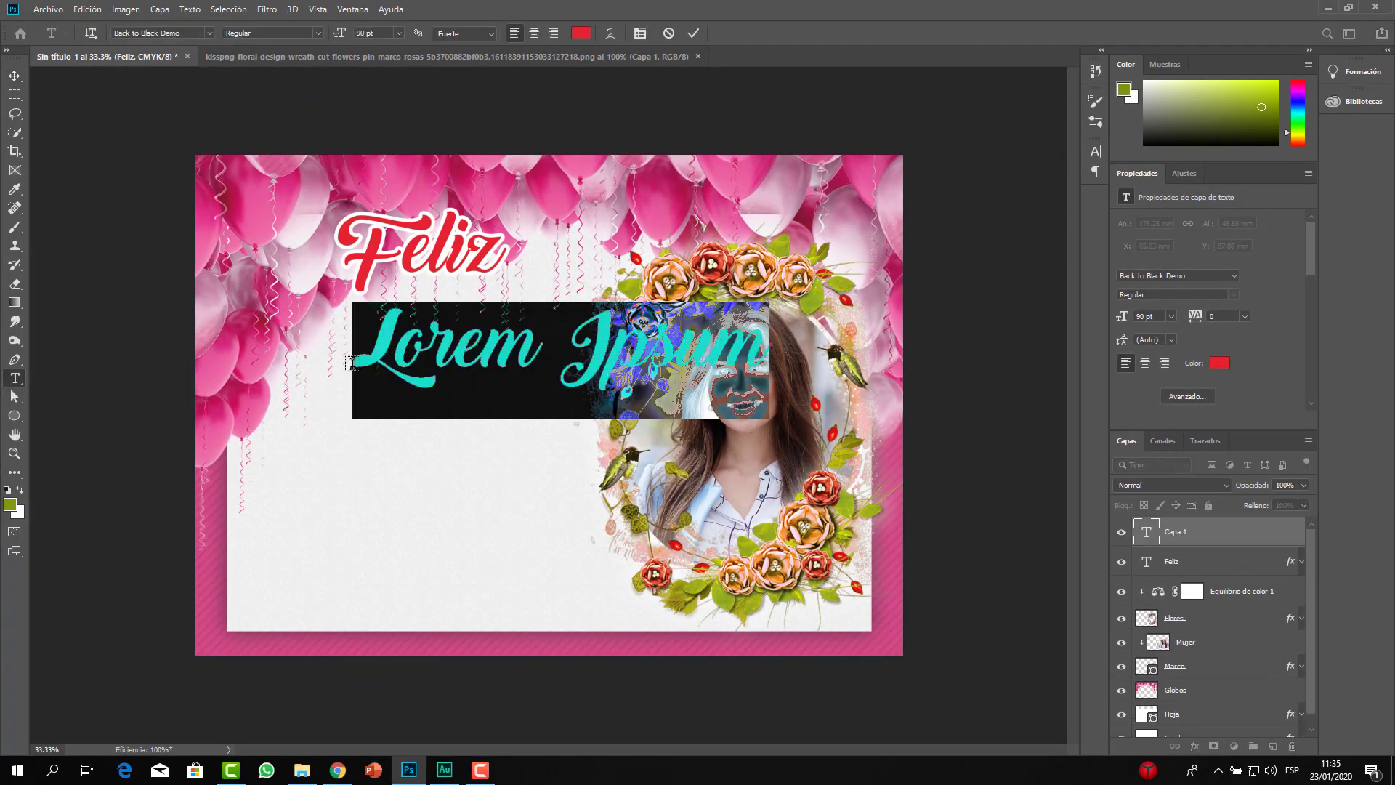
pyautogui.write('Cumple')
pyautogui.press('BackSpace')
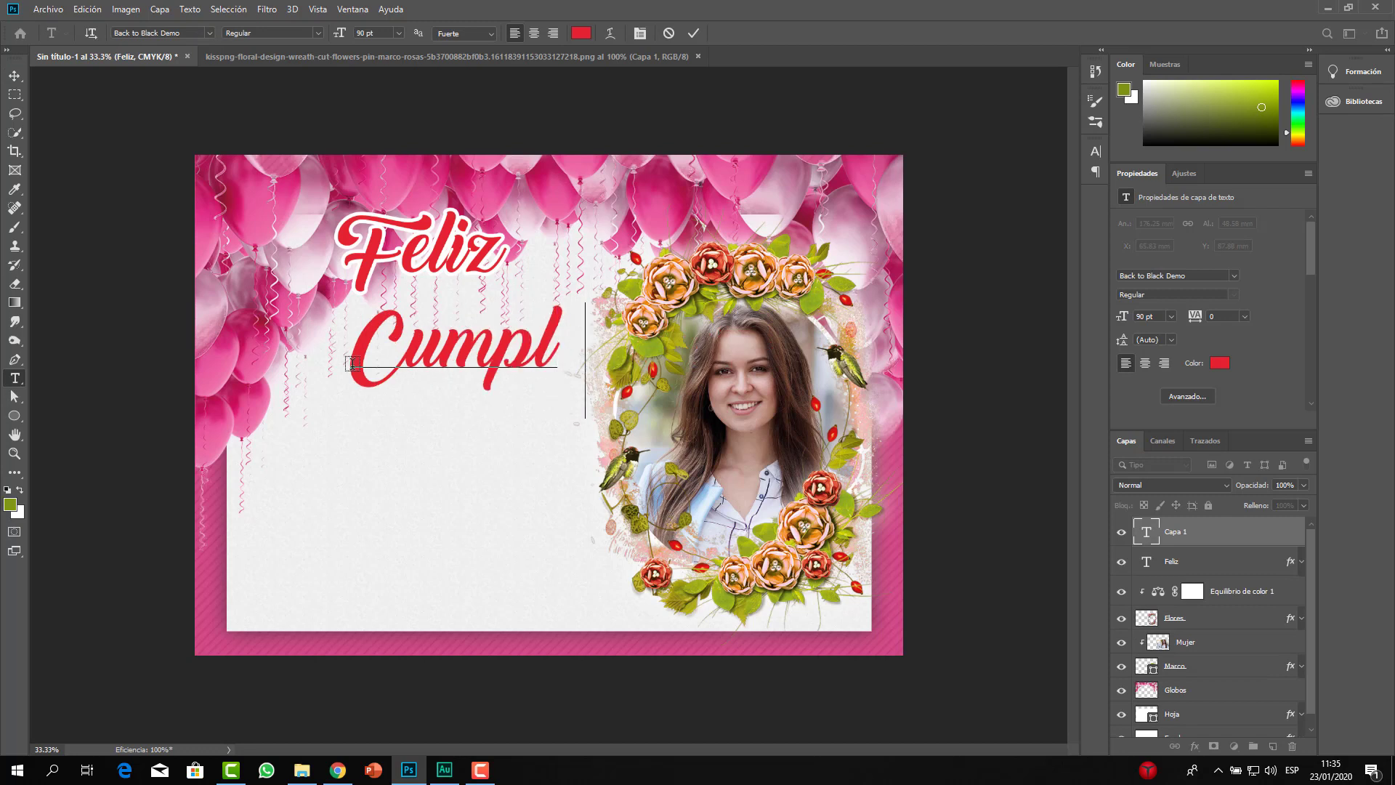
pyautogui.write('eanos')
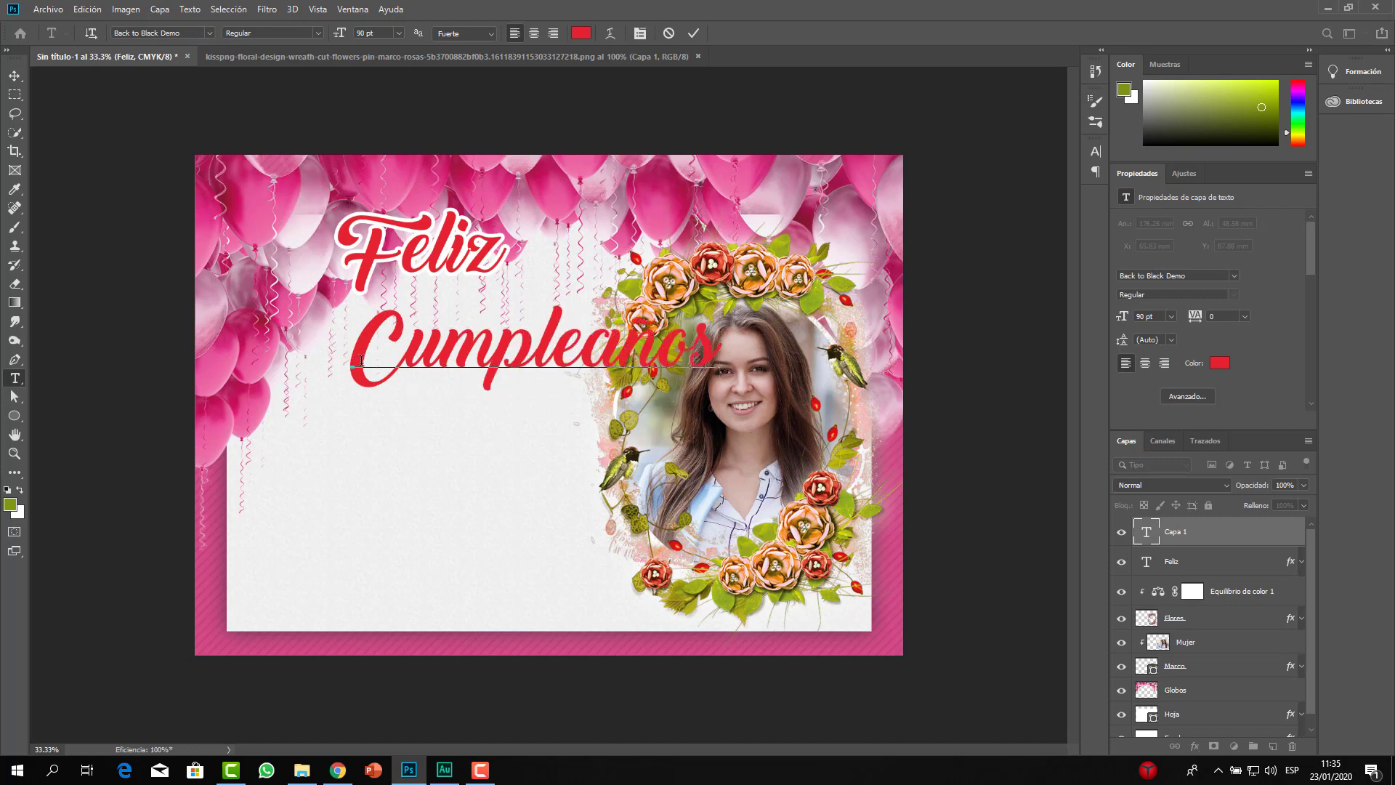
pyautogui.click(14, 76)
pyautogui.moveTo(547, 354); pyautogui.dragTo(444, 339)
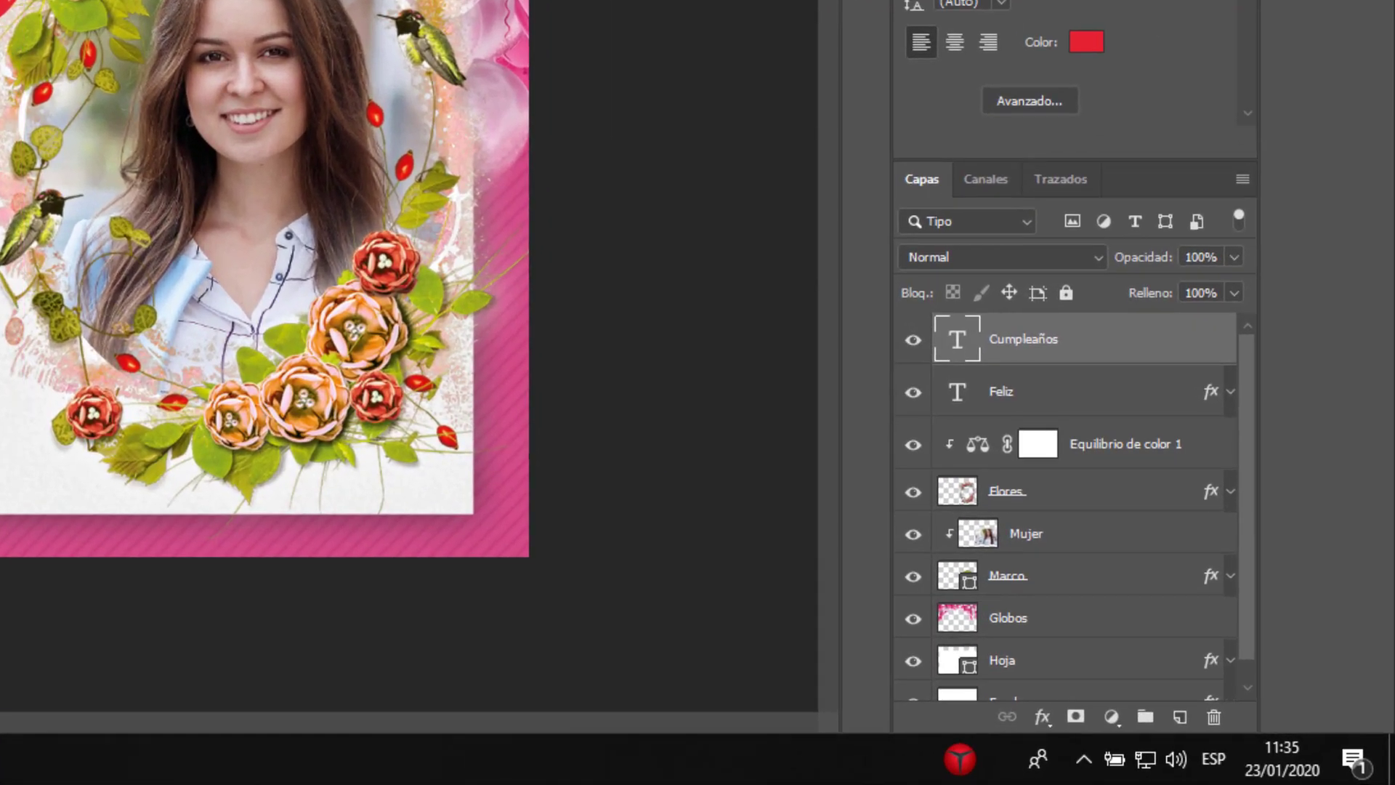
# - Move the Feliz layer above Cumpleaños to the top of the layer stack
pyautogui.click(1054, 404)
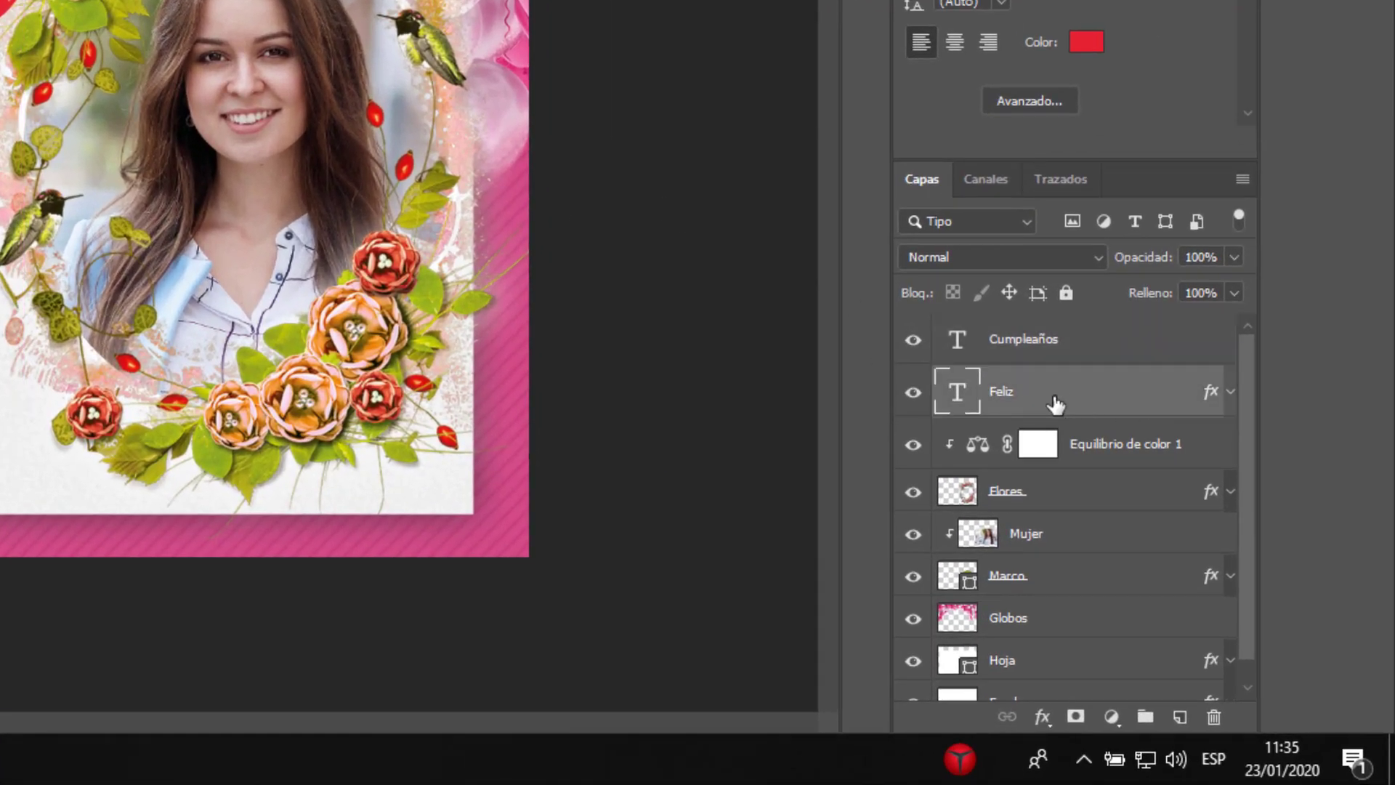
pyautogui.click(1082, 351)
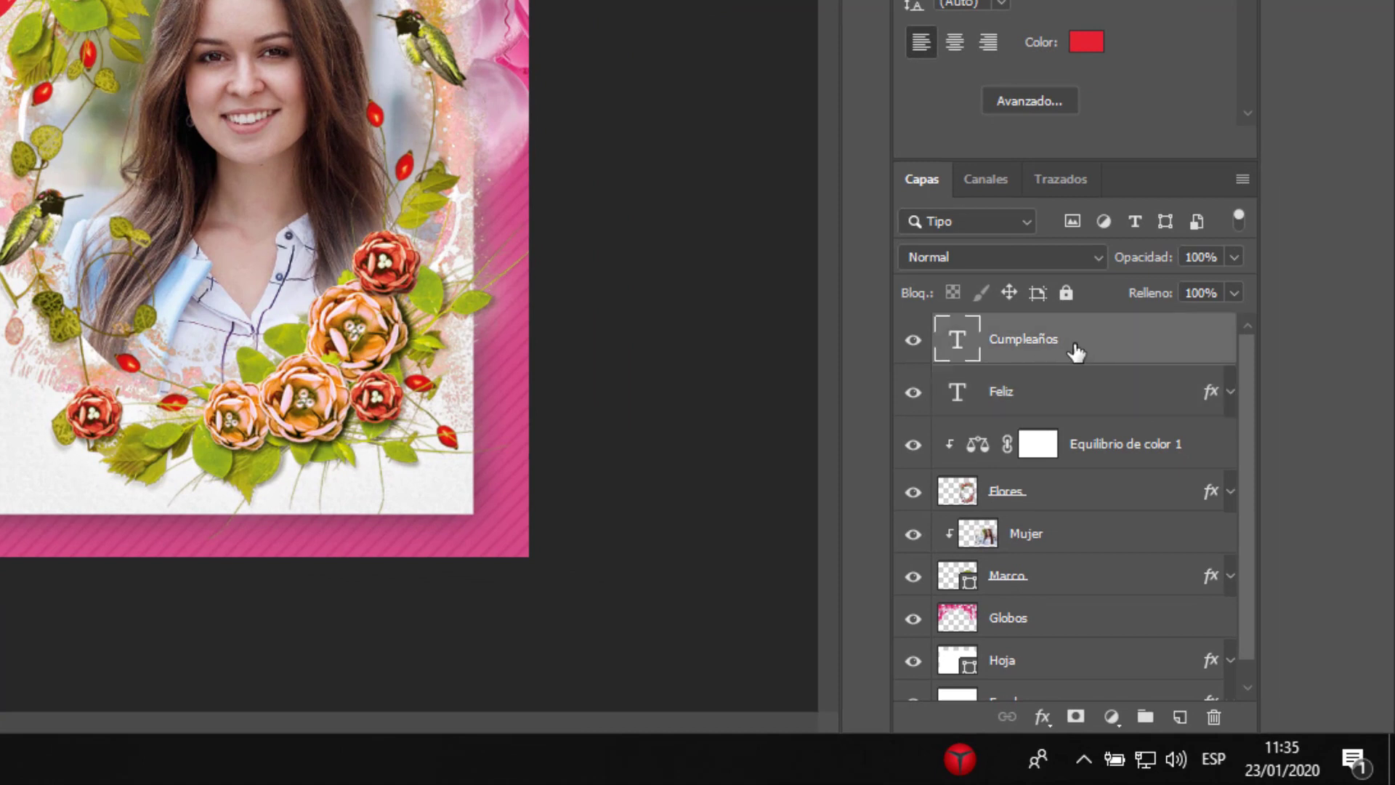
pyautogui.click(1090, 392)
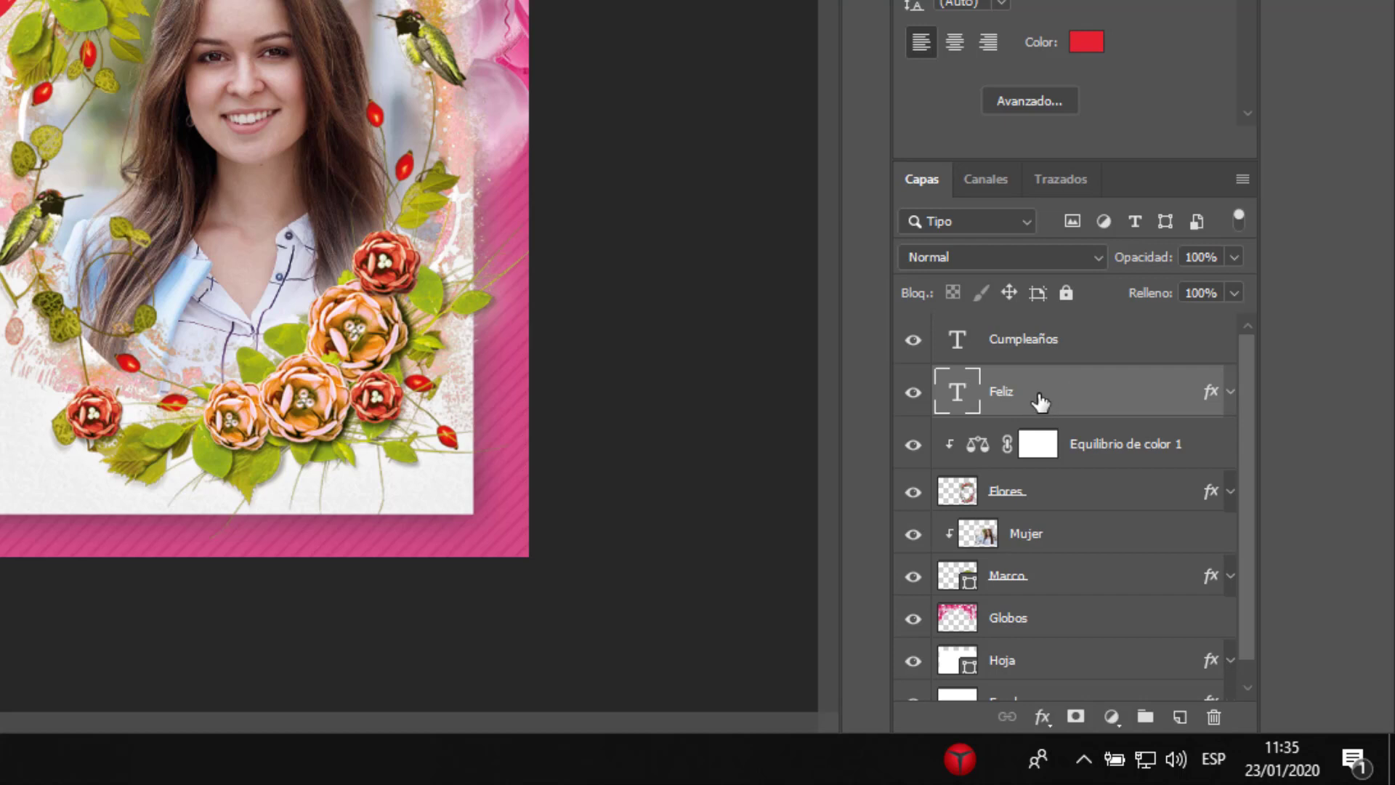
pyautogui.moveTo(1040, 401); pyautogui.dragTo(1044, 323)
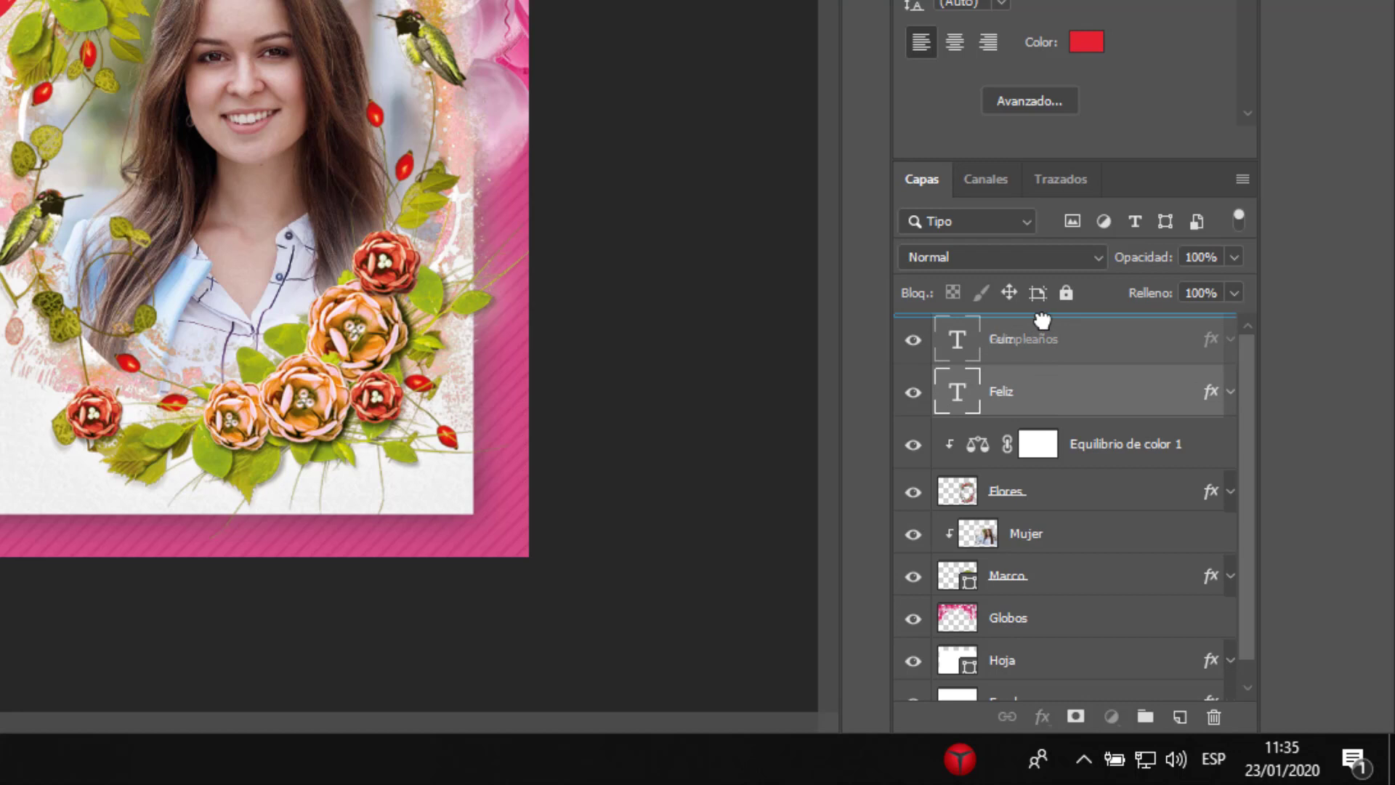
pyautogui.moveTo(1042, 320); pyautogui.dragTo(1044, 320)
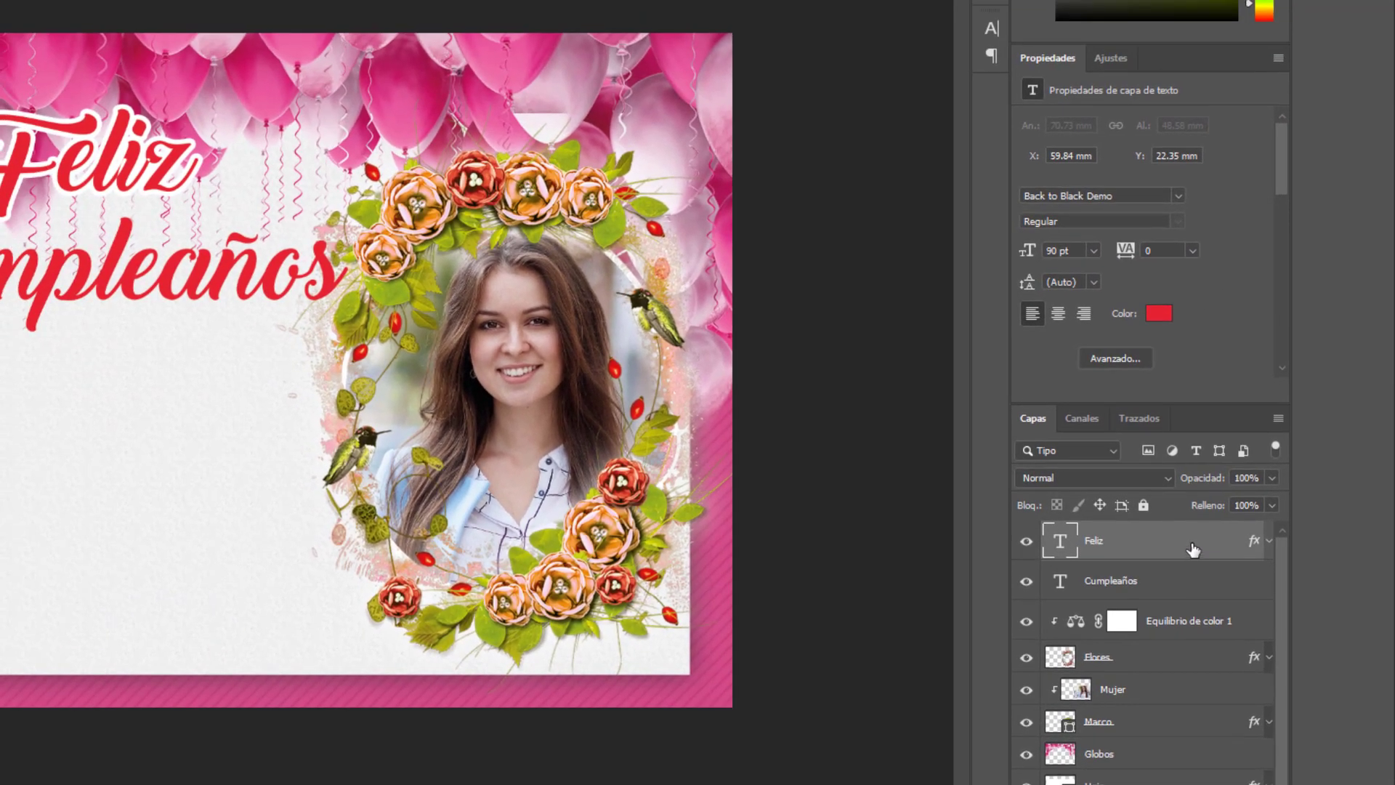
# - Copy the Feliz layer's stroke style and paste it onto Cumpleaños
pyautogui.rightClick(1192, 545)
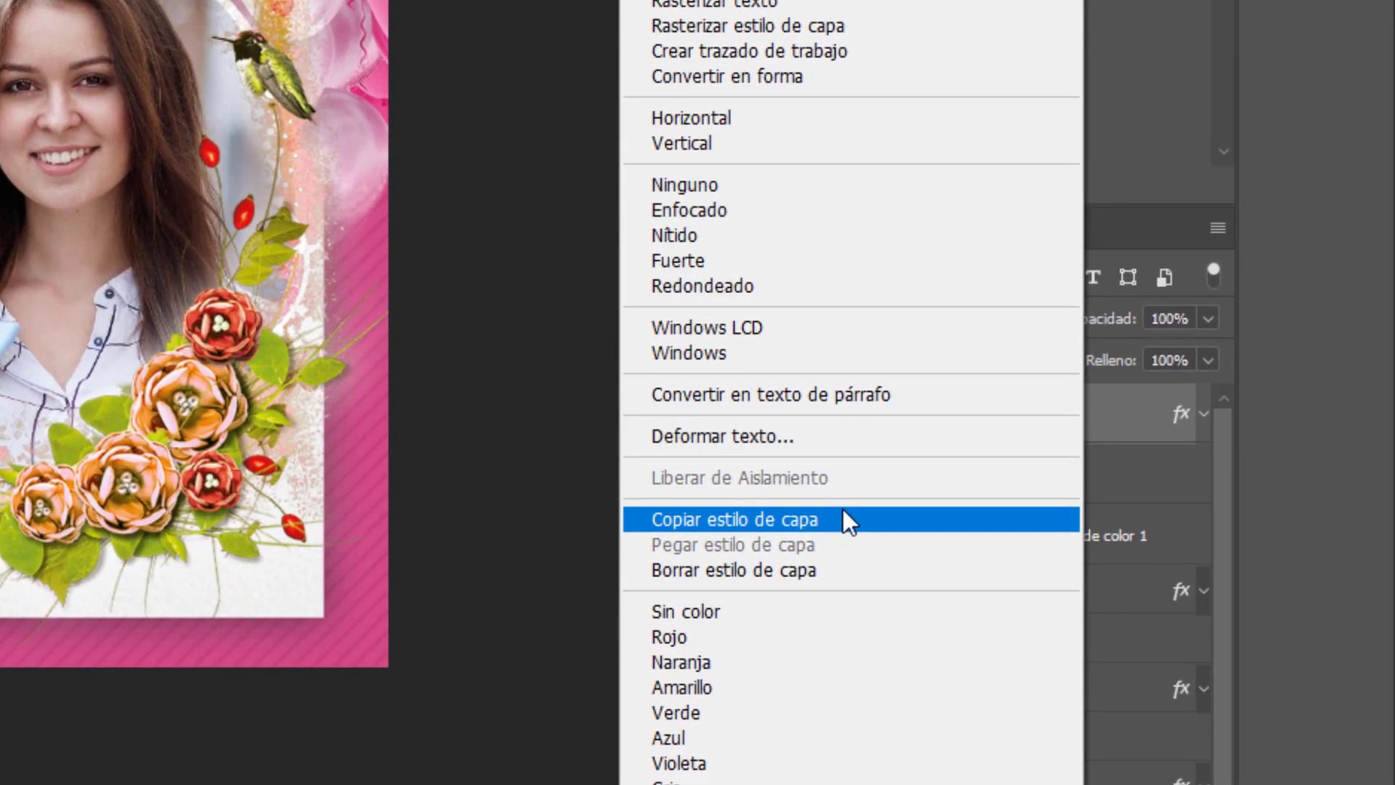
pyautogui.click(844, 513)
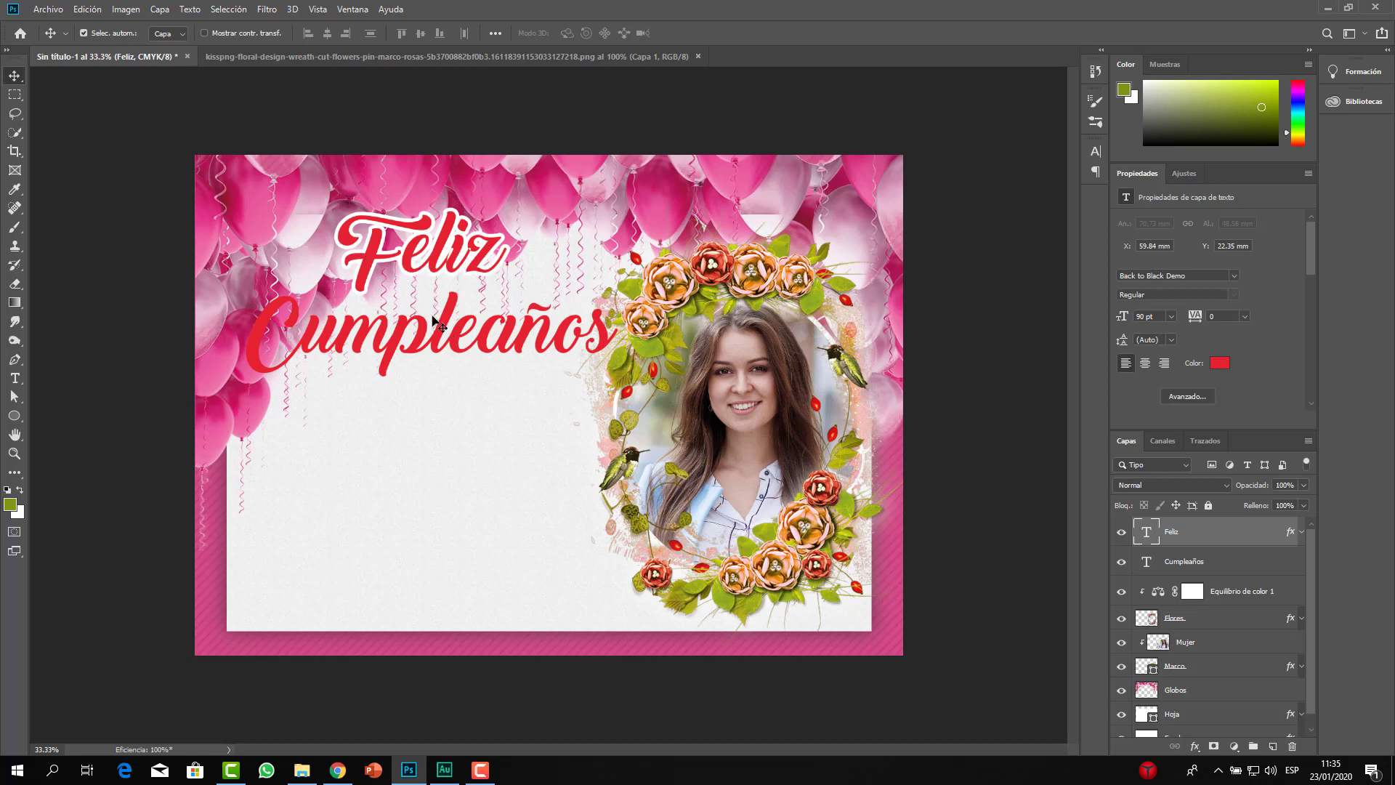
pyautogui.click(1257, 566)
pyautogui.rightClick(1250, 564)
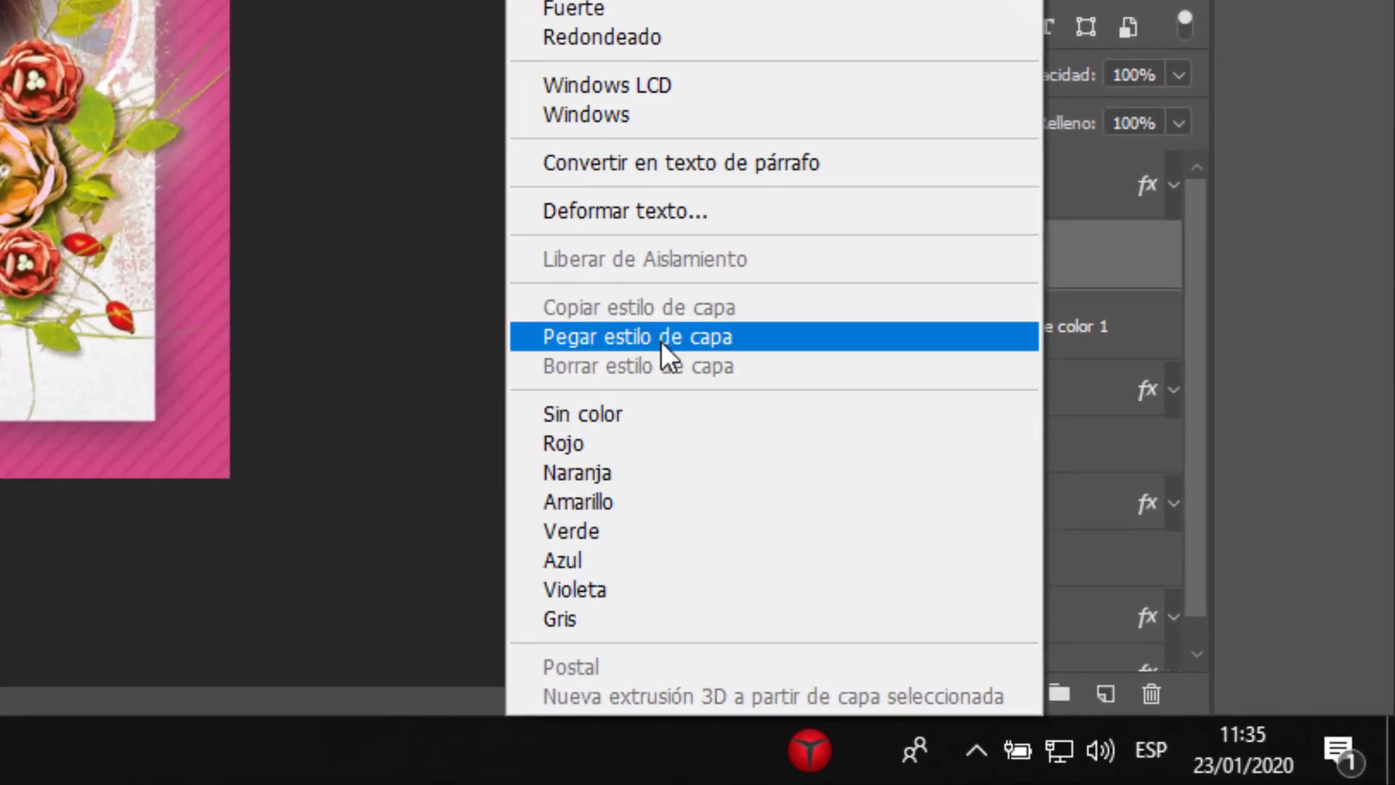
pyautogui.click(661, 343)
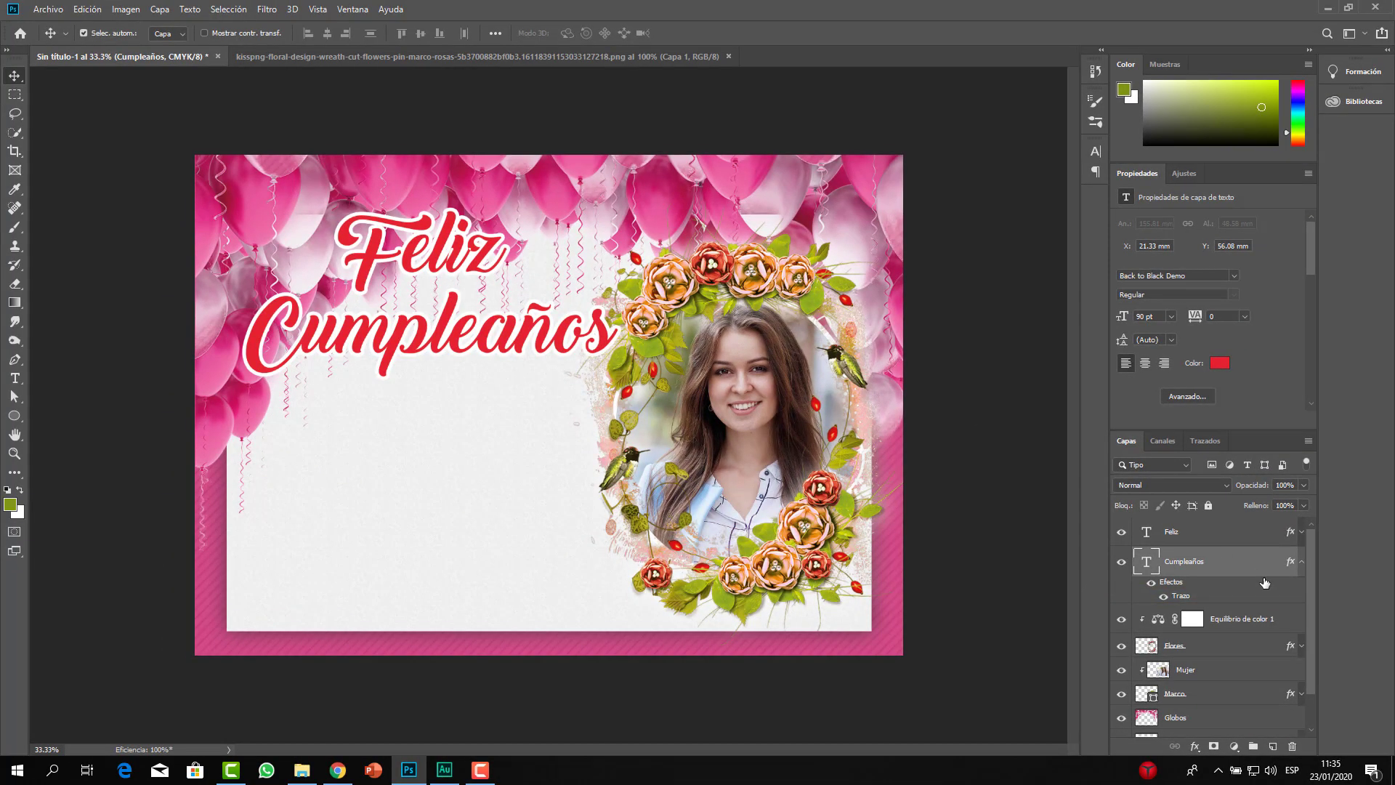
# - Nudge both the Feliz and Cumpleaños text slightly upward
pyautogui.click(1219, 535)
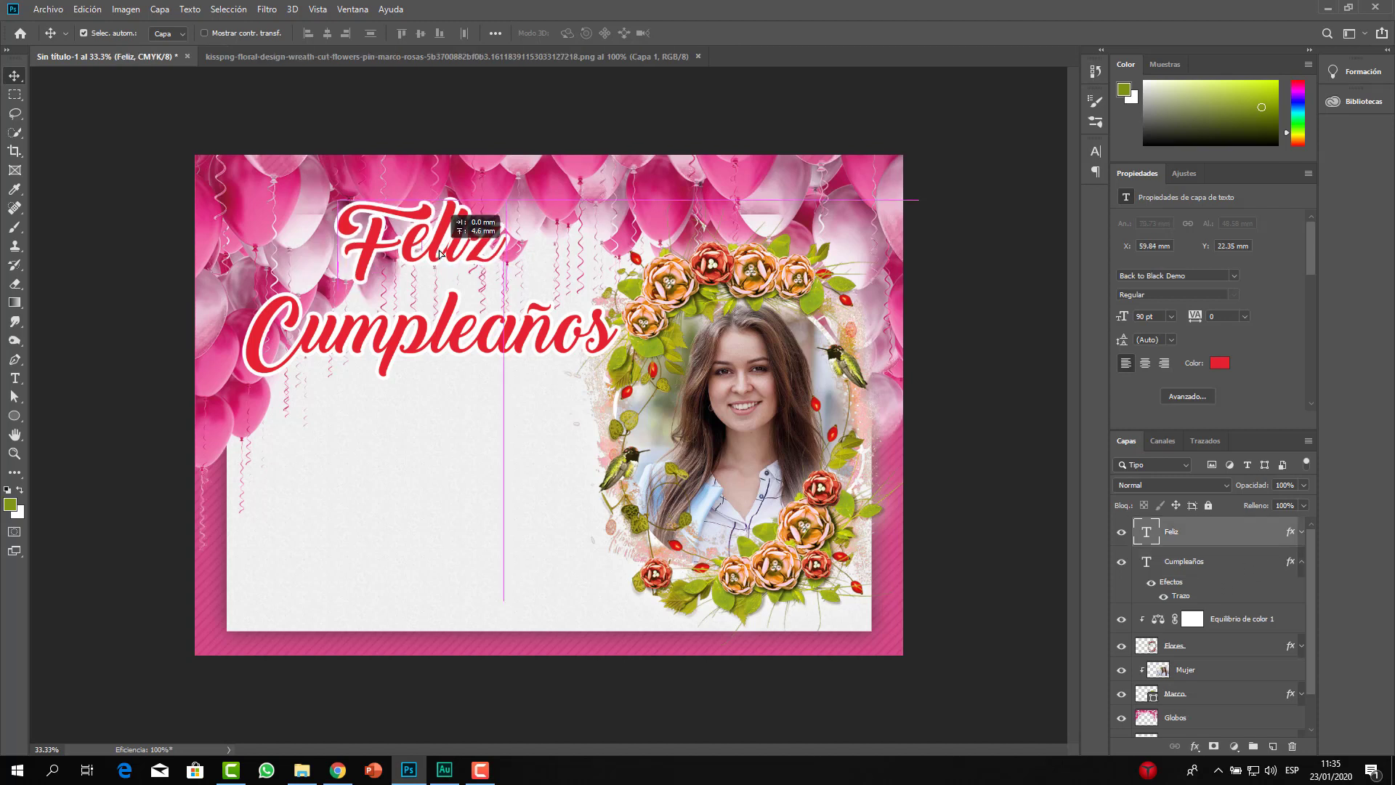
pyautogui.moveTo(440, 255); pyautogui.dragTo(439, 242)
pyautogui.click(1203, 564)
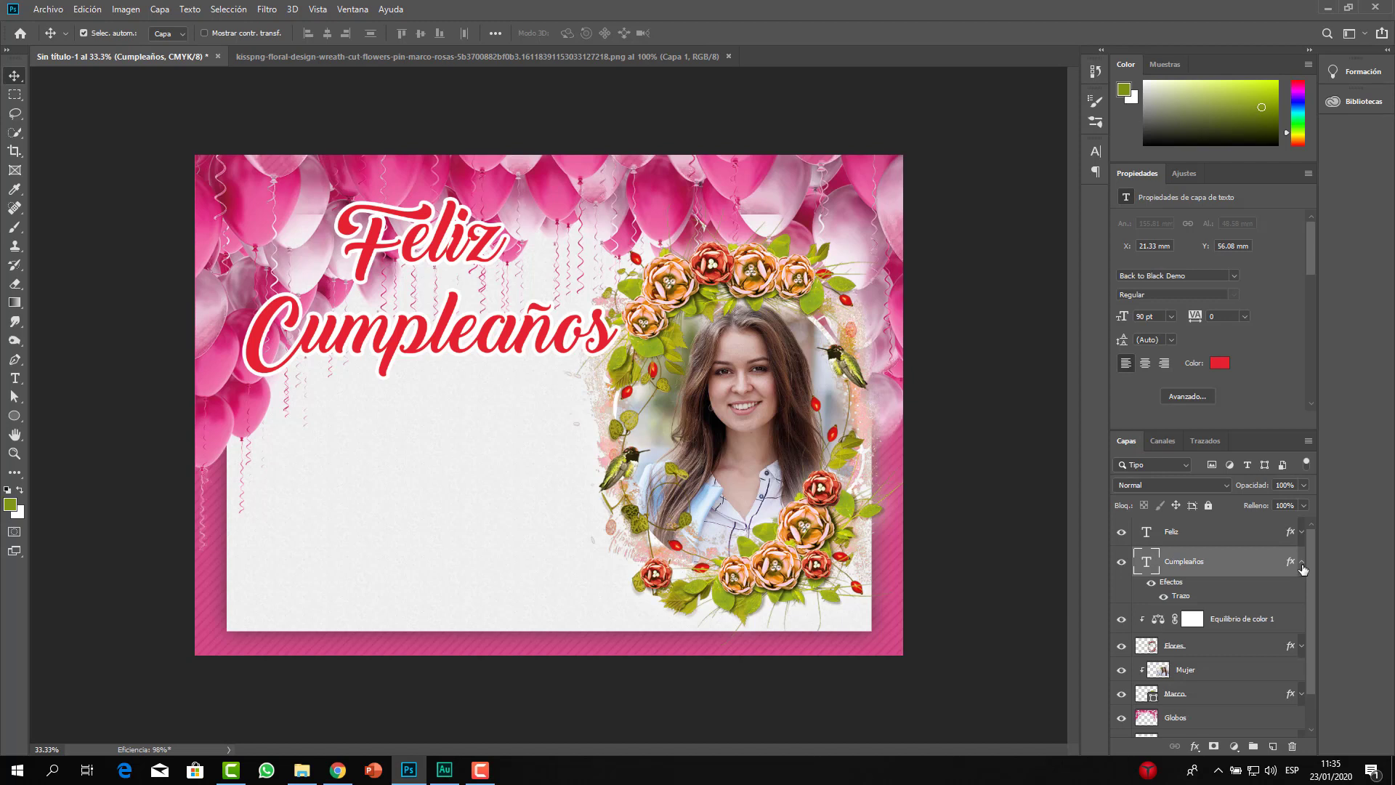
pyautogui.click(1302, 565)
pyautogui.moveTo(444, 325); pyautogui.dragTo(444, 312)
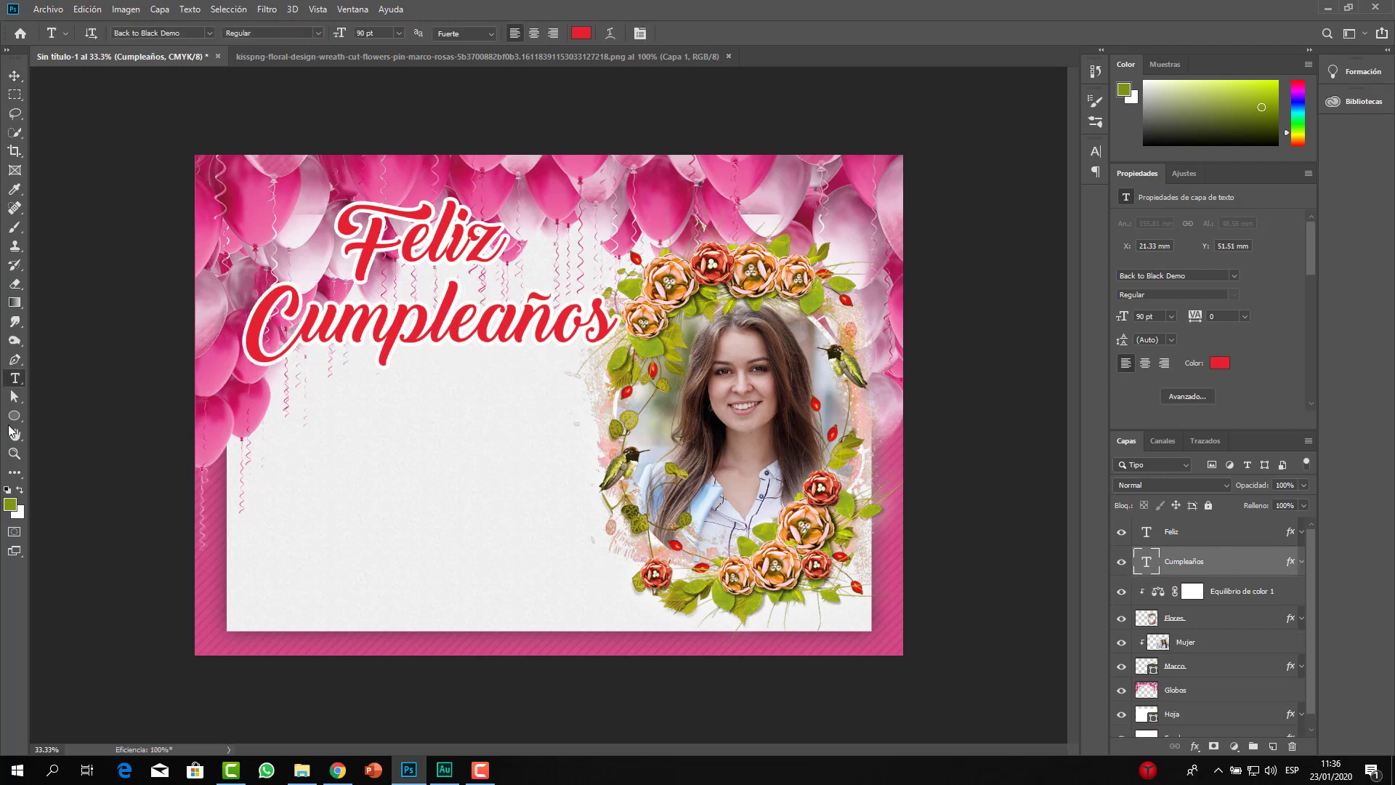
# - Create a body text box below the title set in the Cookie font
pyautogui.click(15, 378)
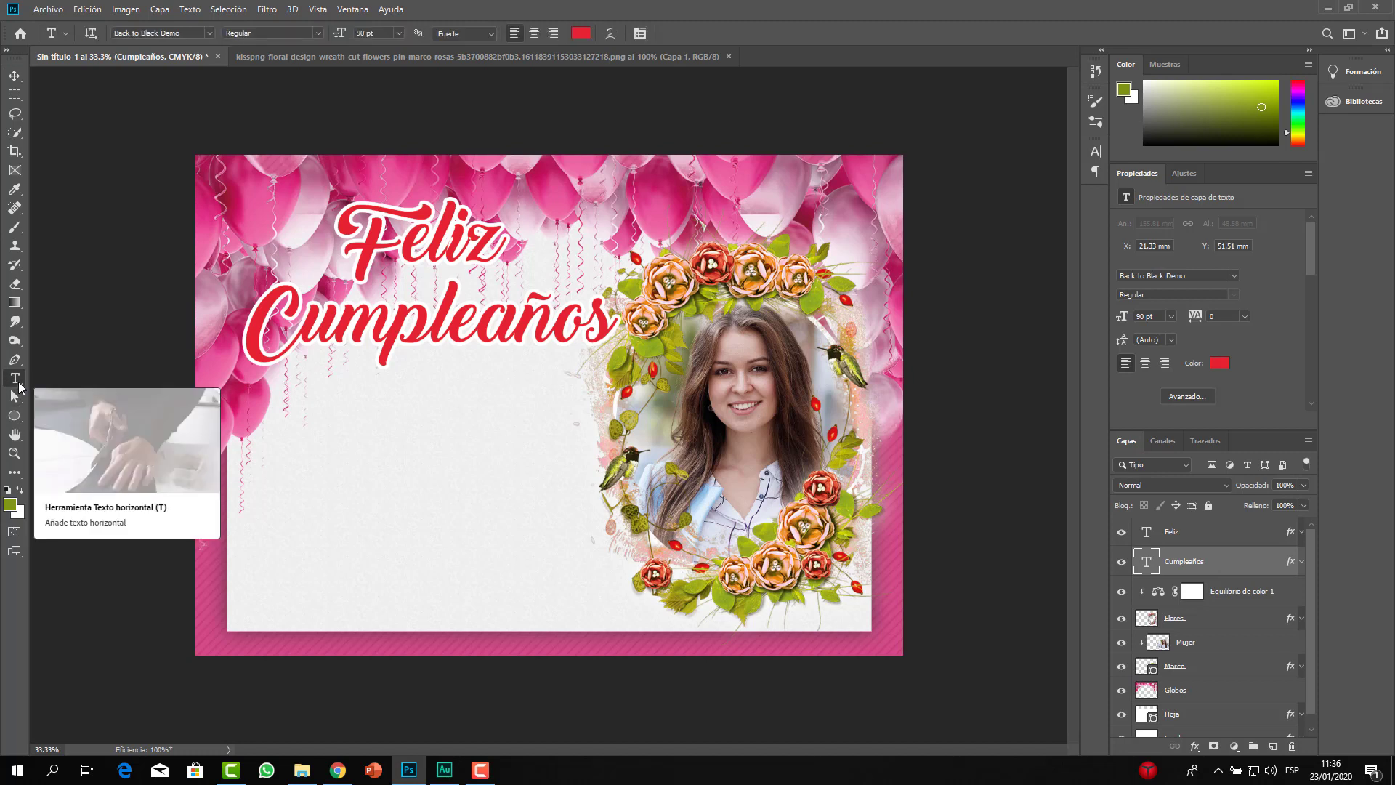
pyautogui.moveTo(303, 404); pyautogui.dragTo(580, 581)
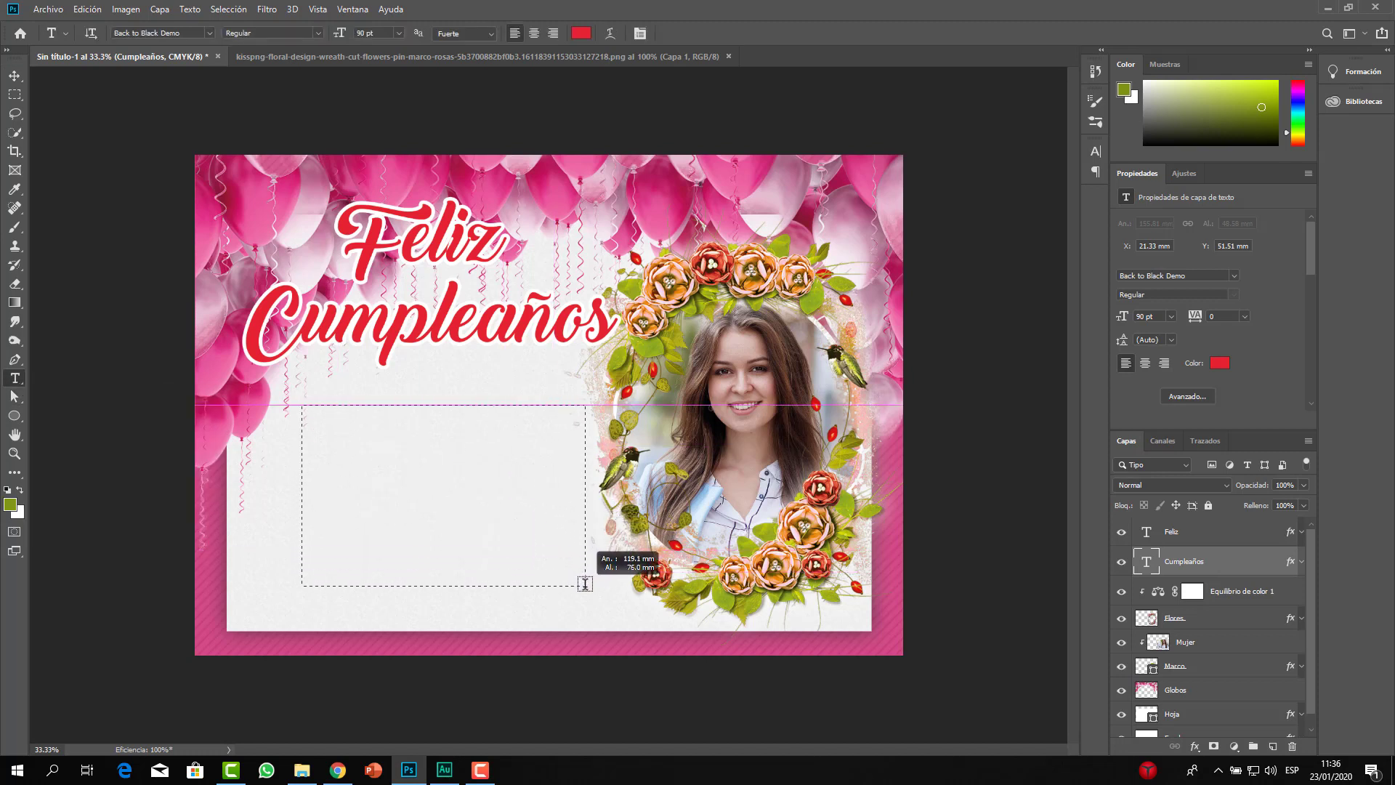
pyautogui.moveTo(580, 581); pyautogui.dragTo(585, 586)
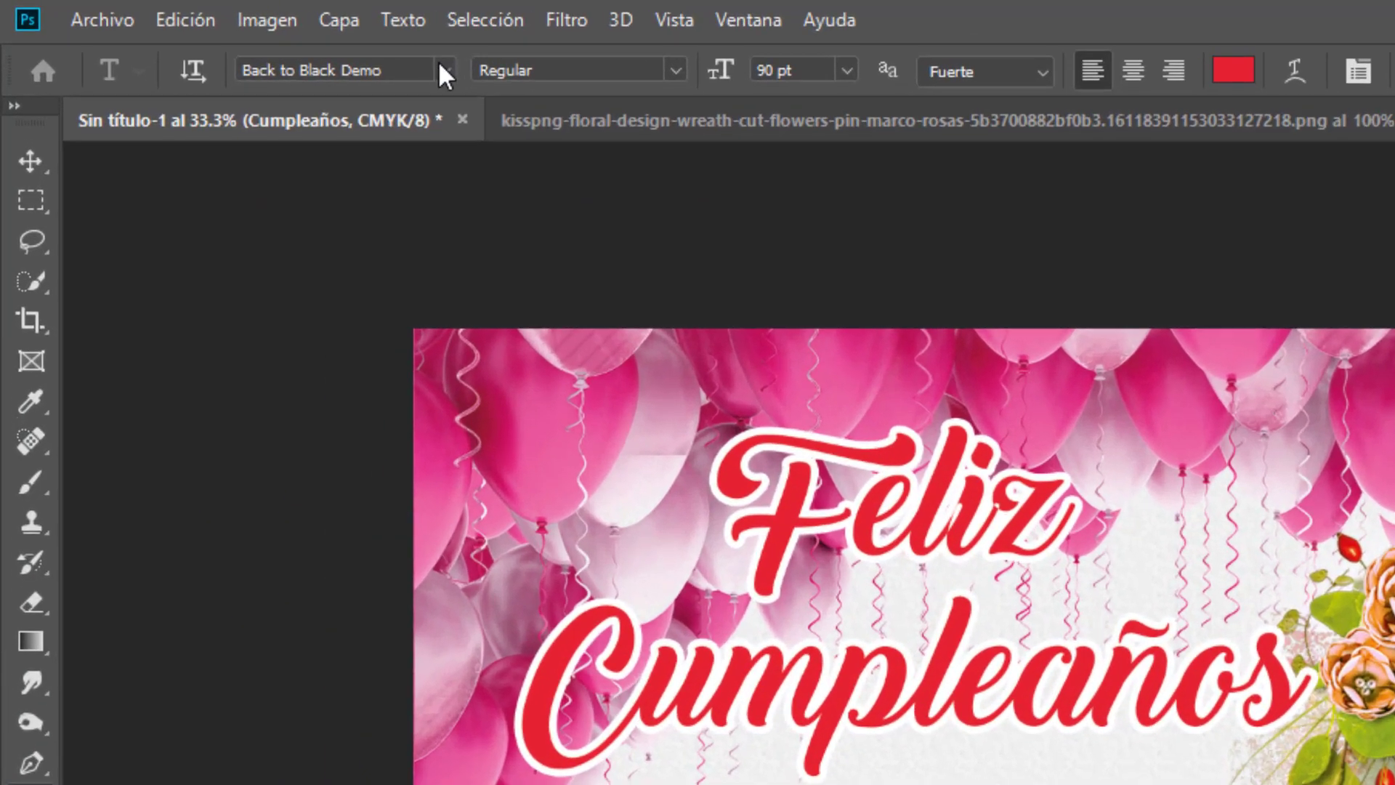
pyautogui.click(209, 32)
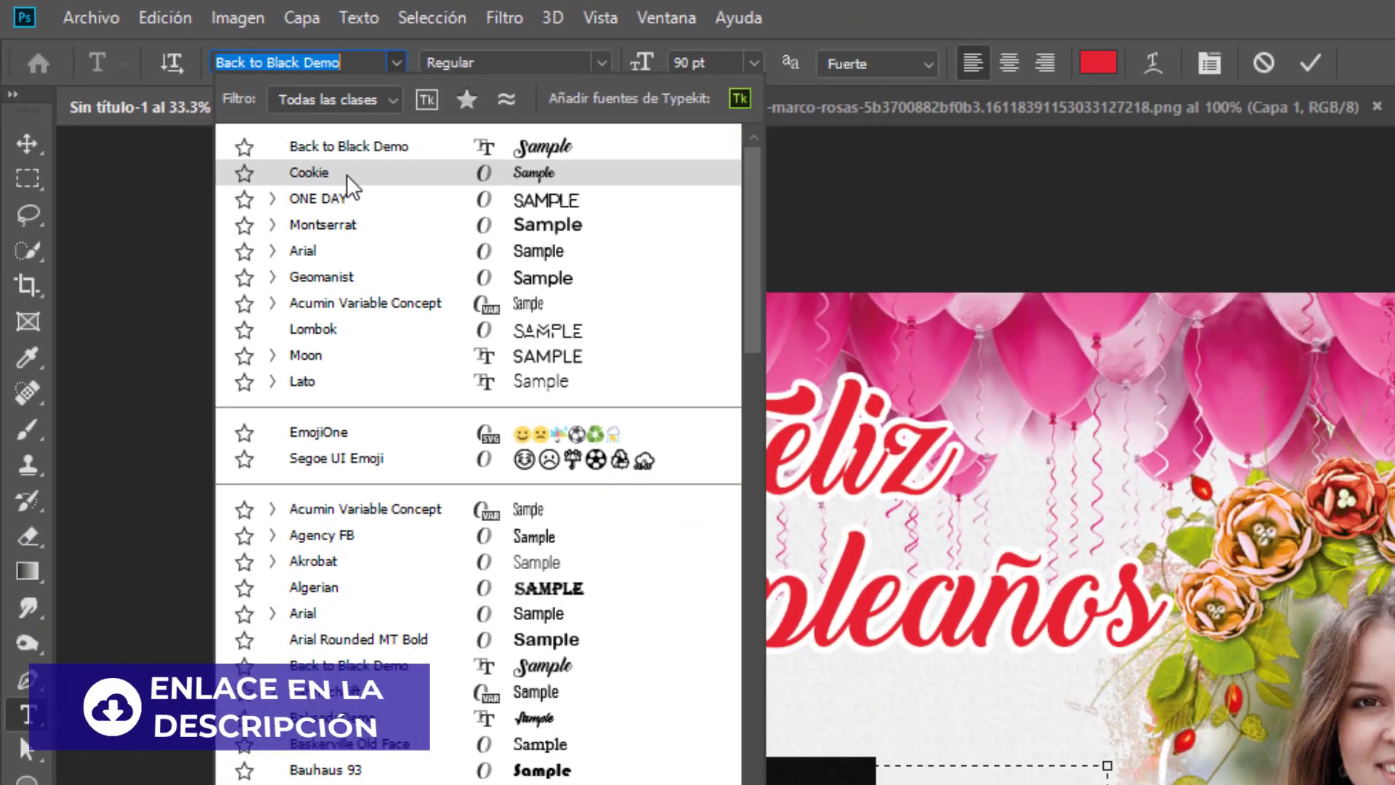
pyautogui.click(433, 218)
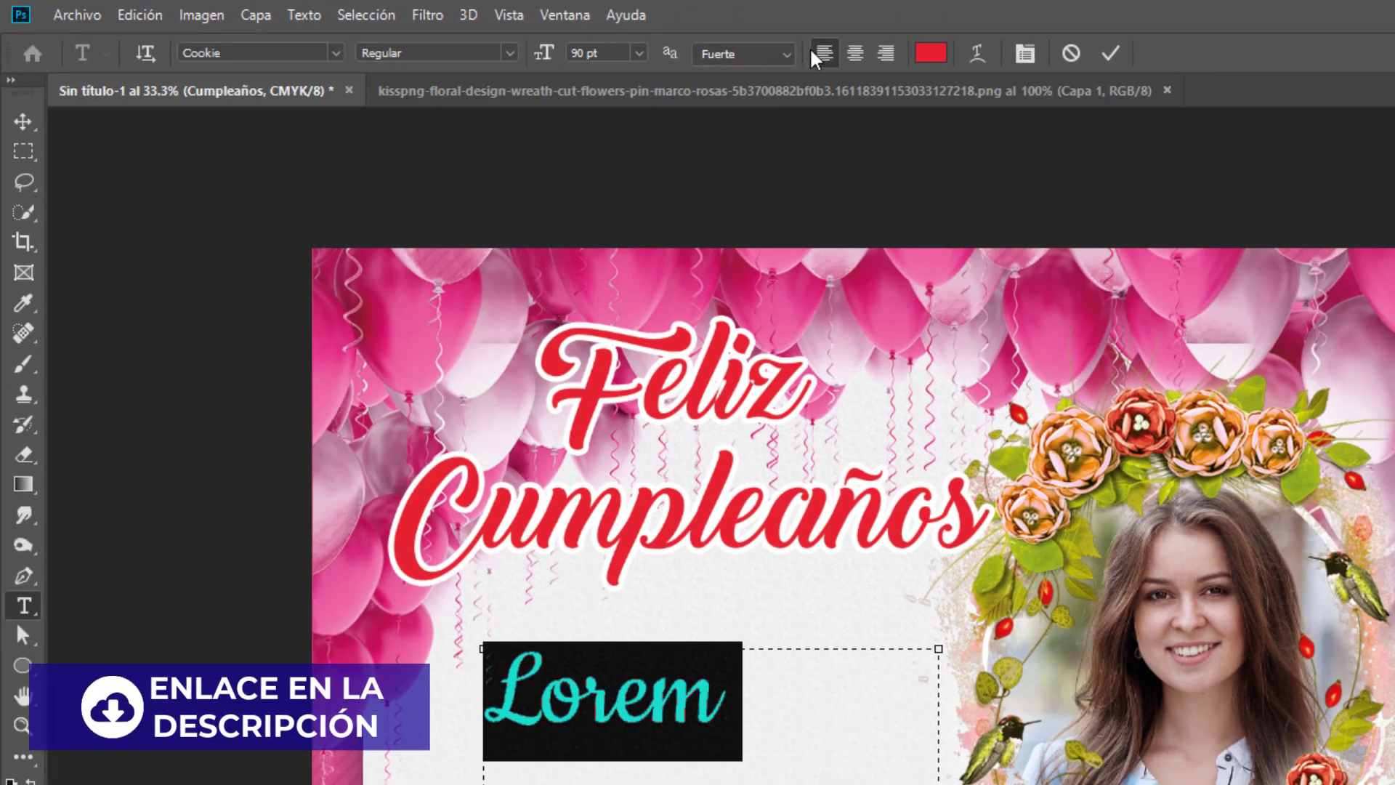
# - Make the body text dark grey 1E1E1E at 30 pt
pyautogui.click(937, 57)
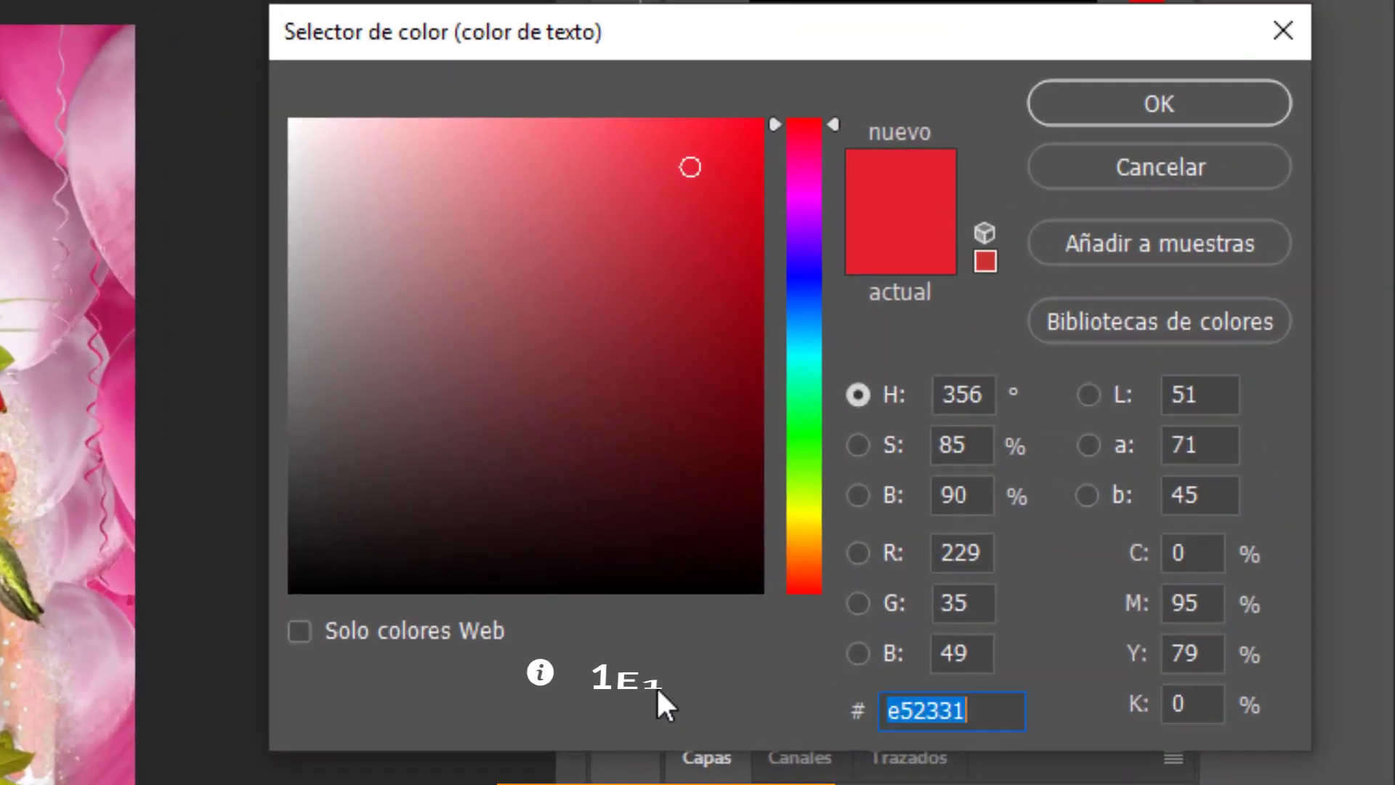
pyautogui.write('1e1e1')
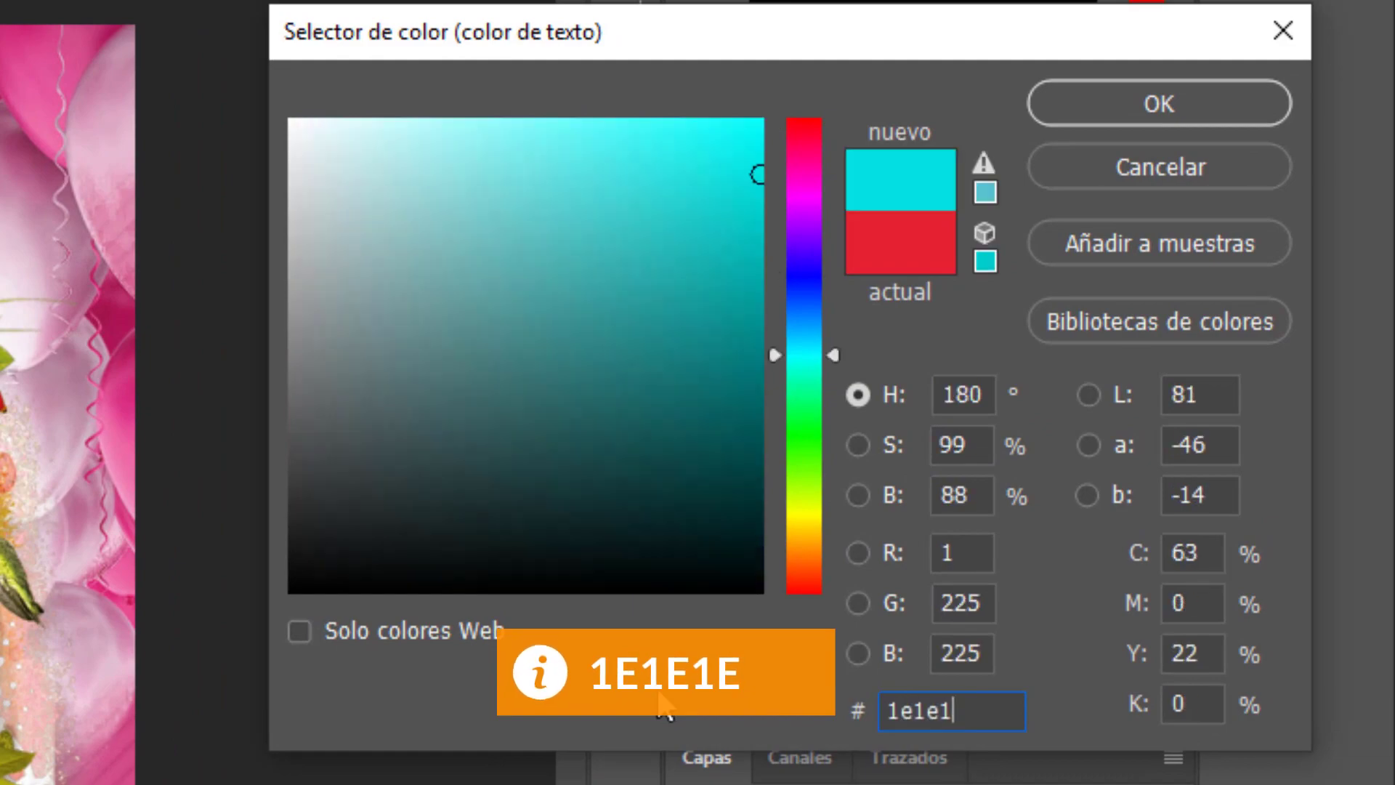
pyautogui.write('e')
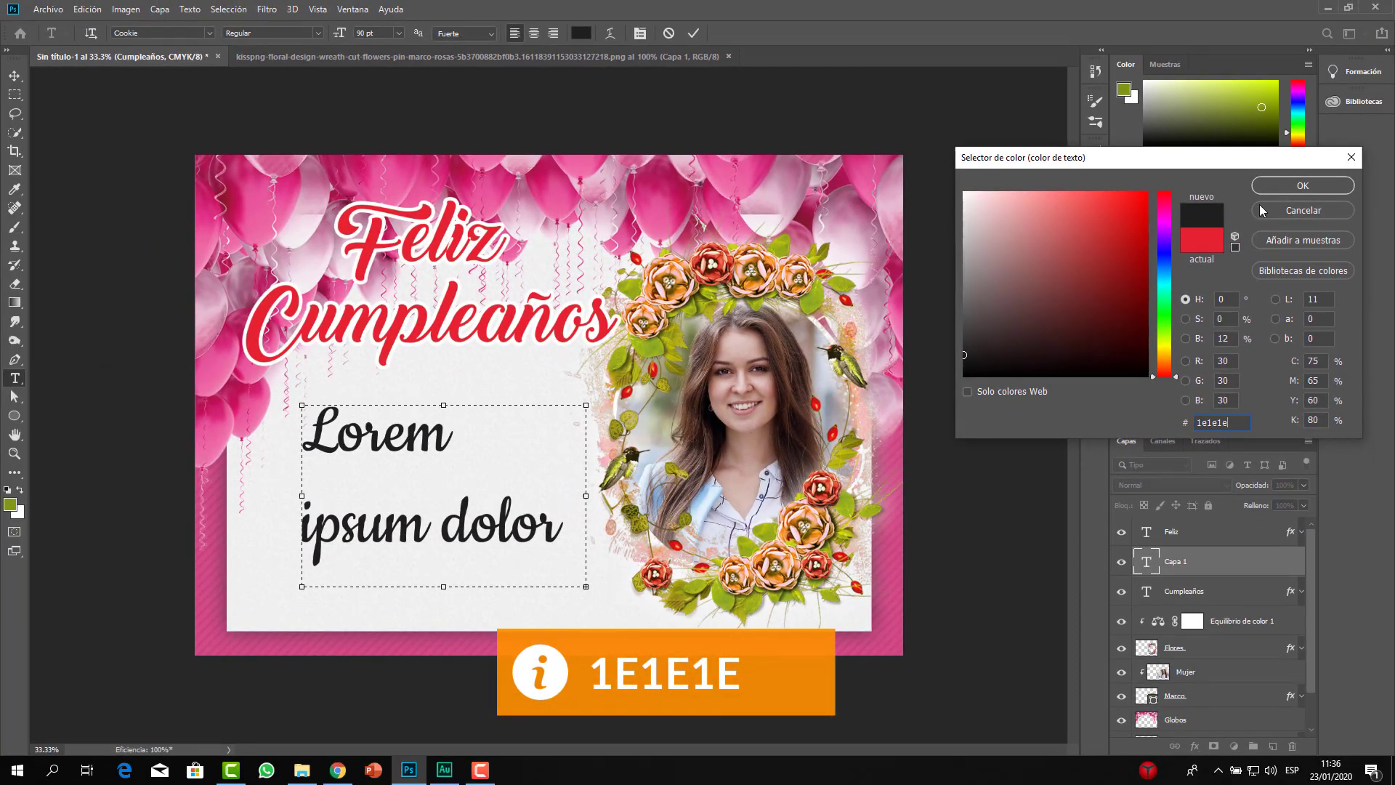
pyautogui.click(1300, 184)
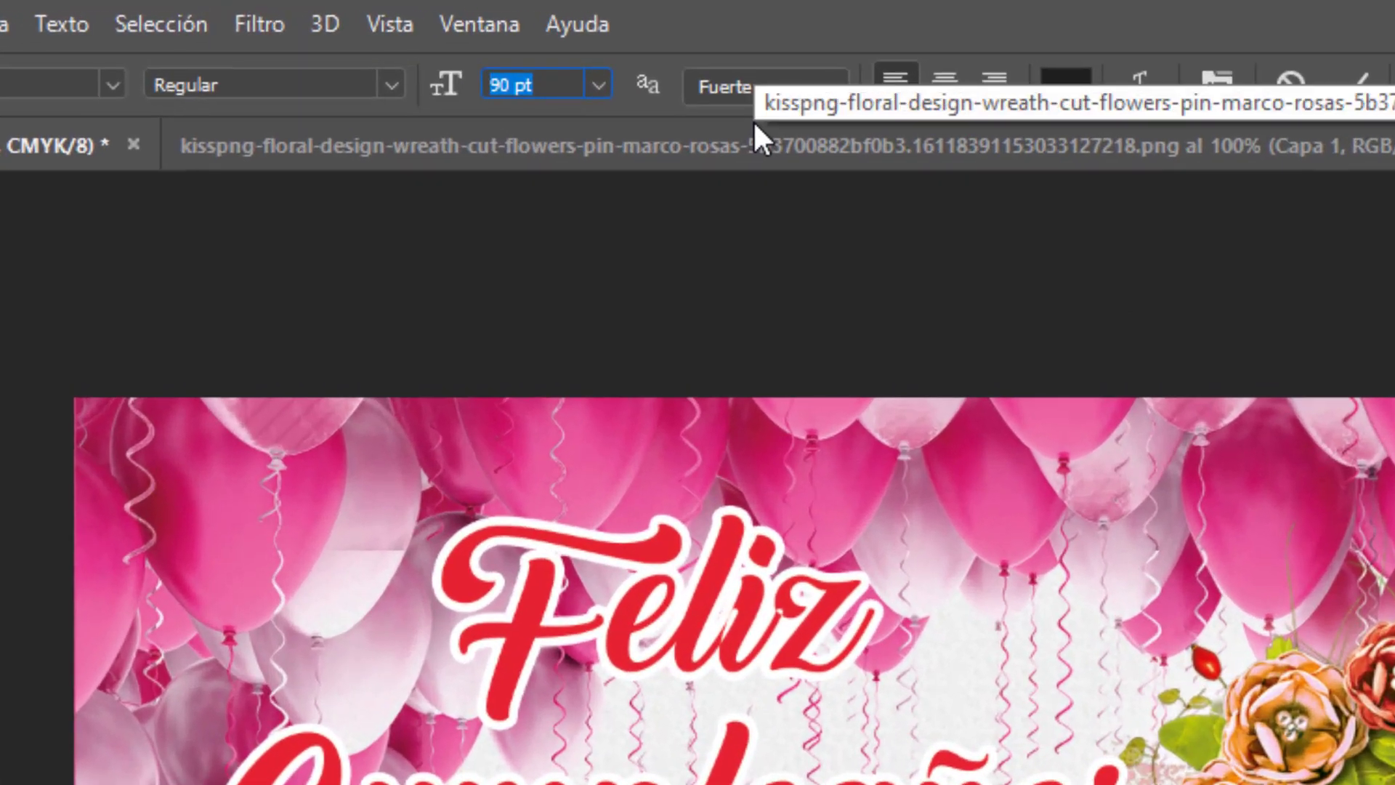
pyautogui.write('30')
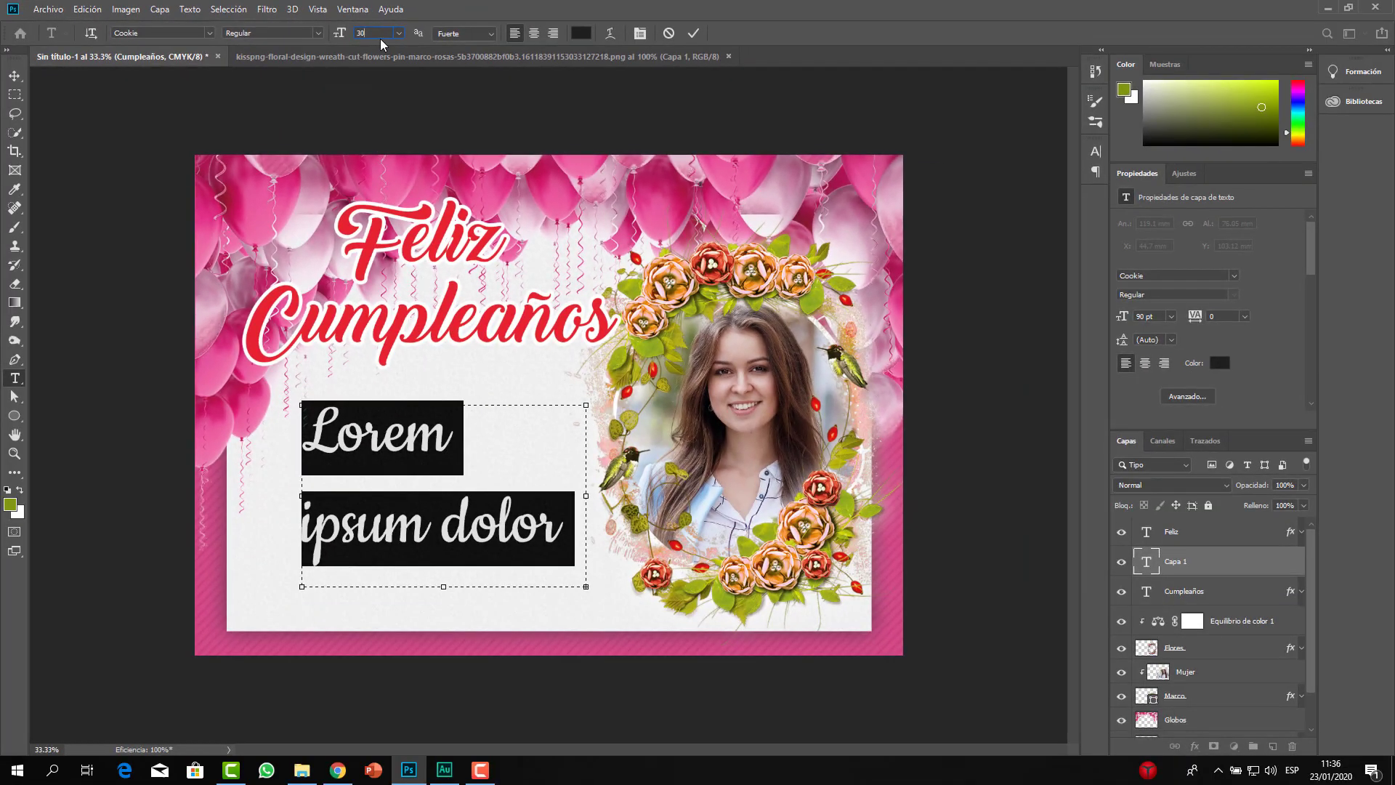
pyautogui.press('Return')
# - Widen the body paragraph box on both sides and reposition it under the title
pyautogui.click(14, 76)
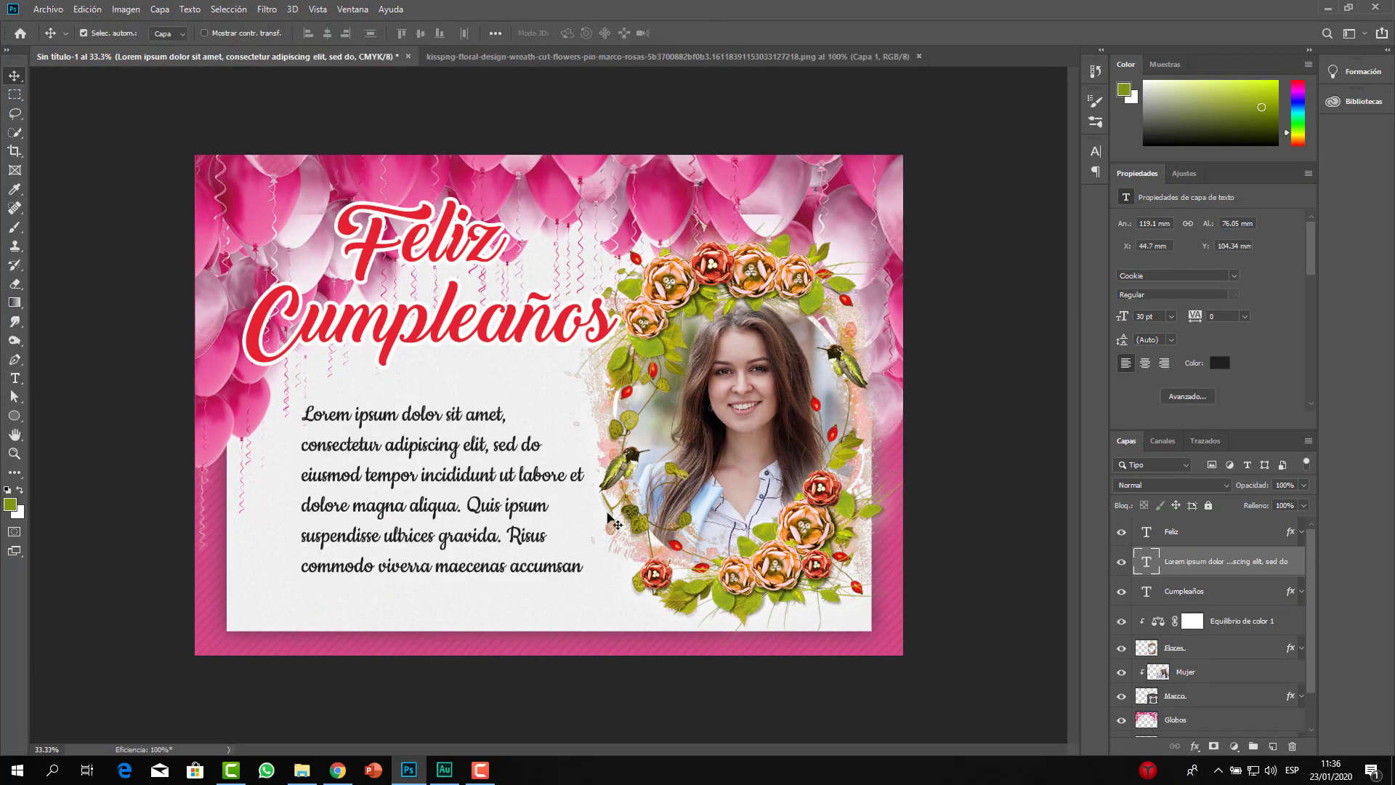
pyautogui.doubleClick(481, 505)
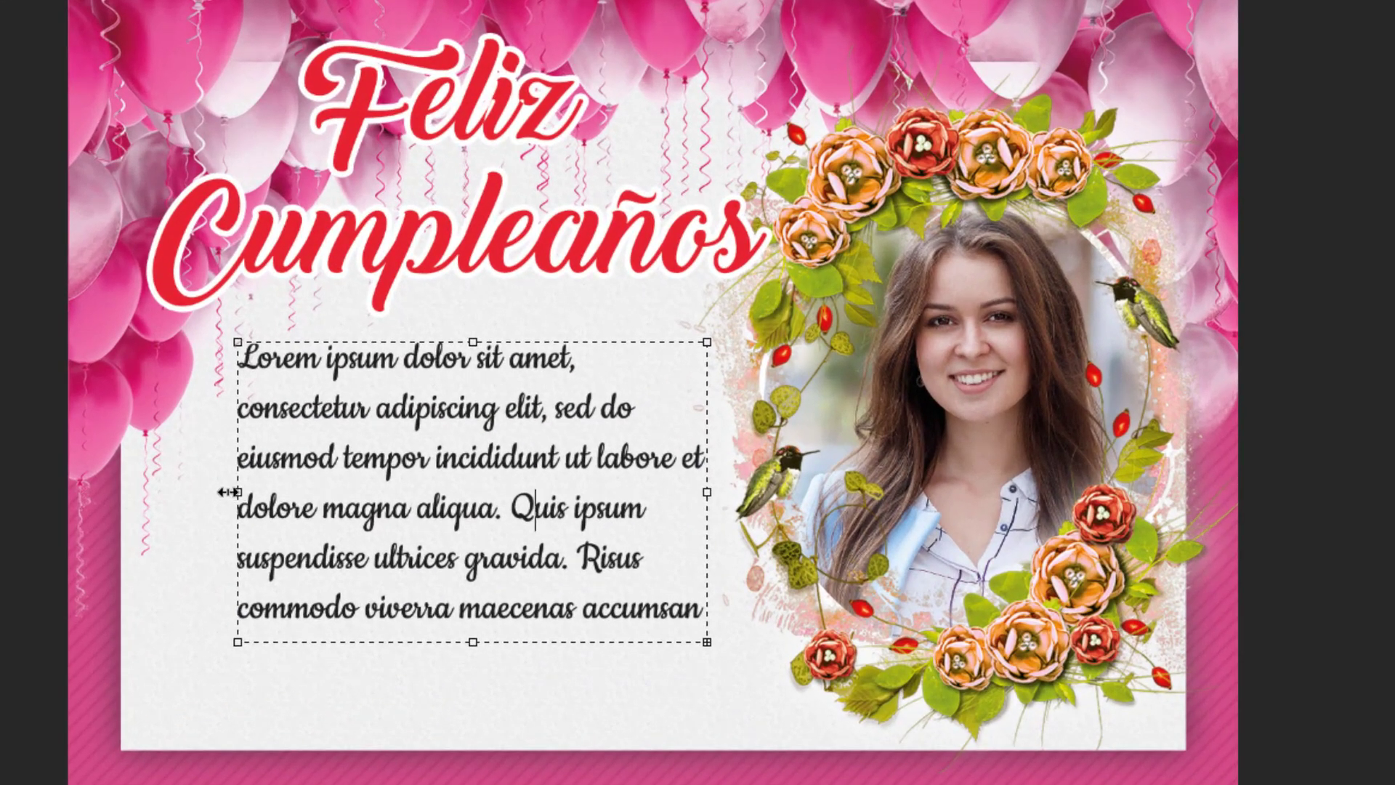
pyautogui.moveTo(228, 492); pyautogui.dragTo(209, 492)
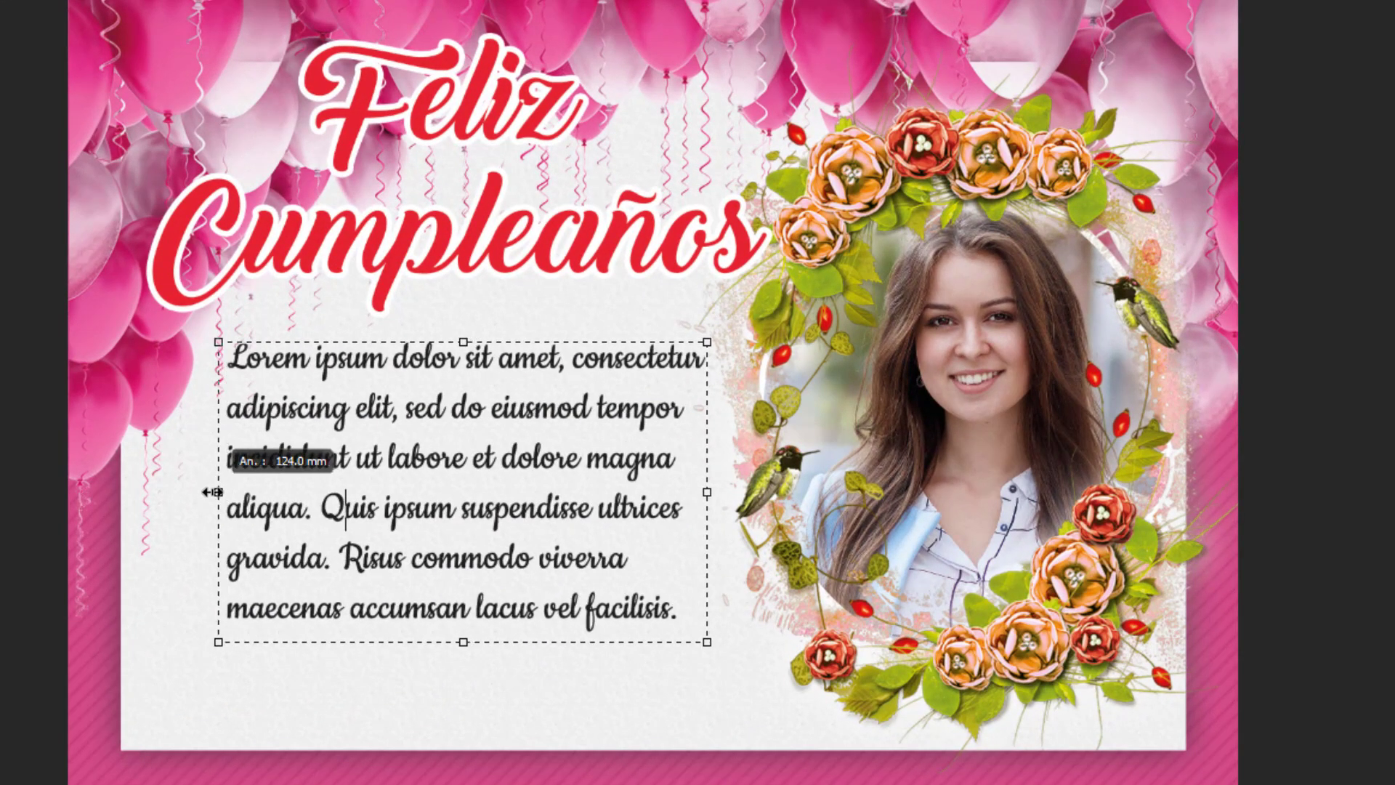
pyautogui.moveTo(705, 490); pyautogui.dragTo(704, 491)
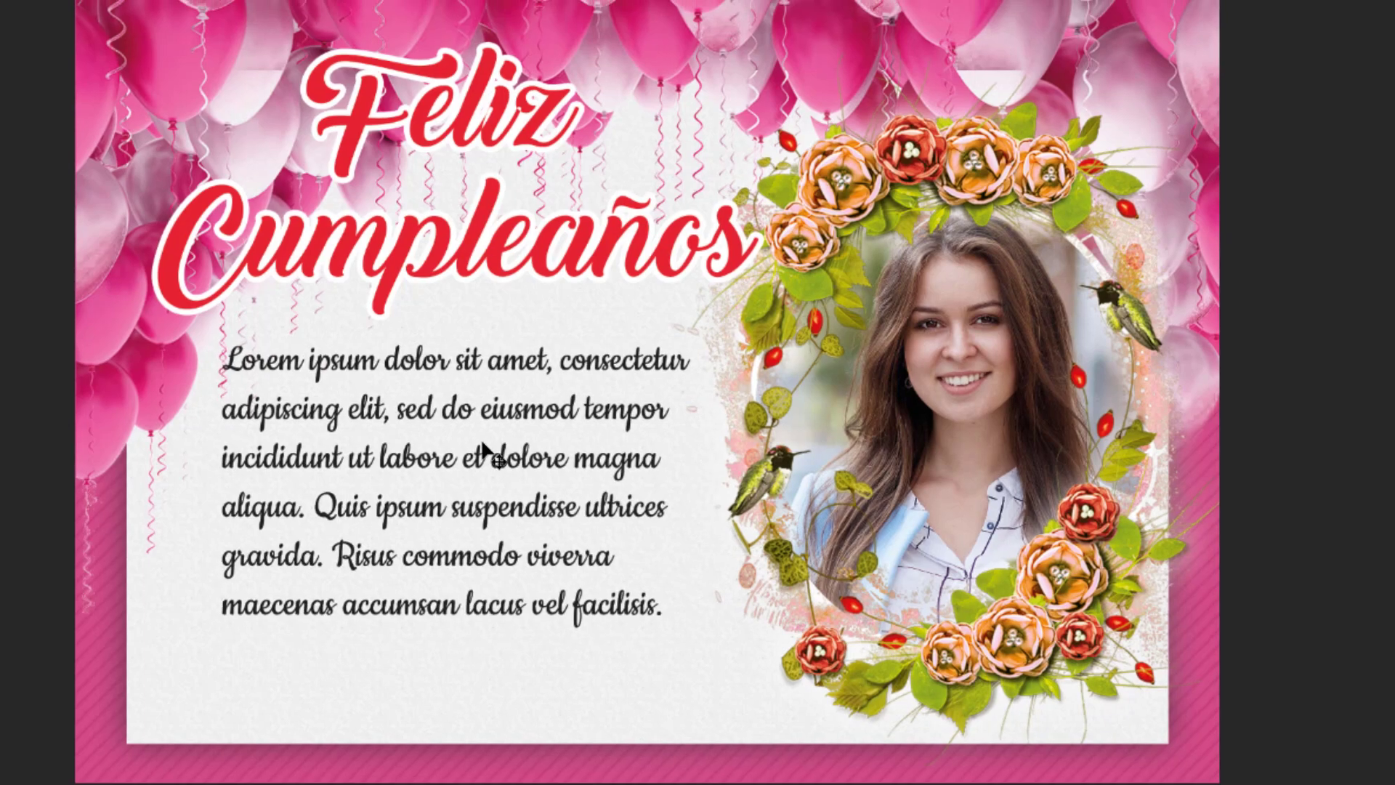
pyautogui.moveTo(482, 364); pyautogui.dragTo(458, 443)
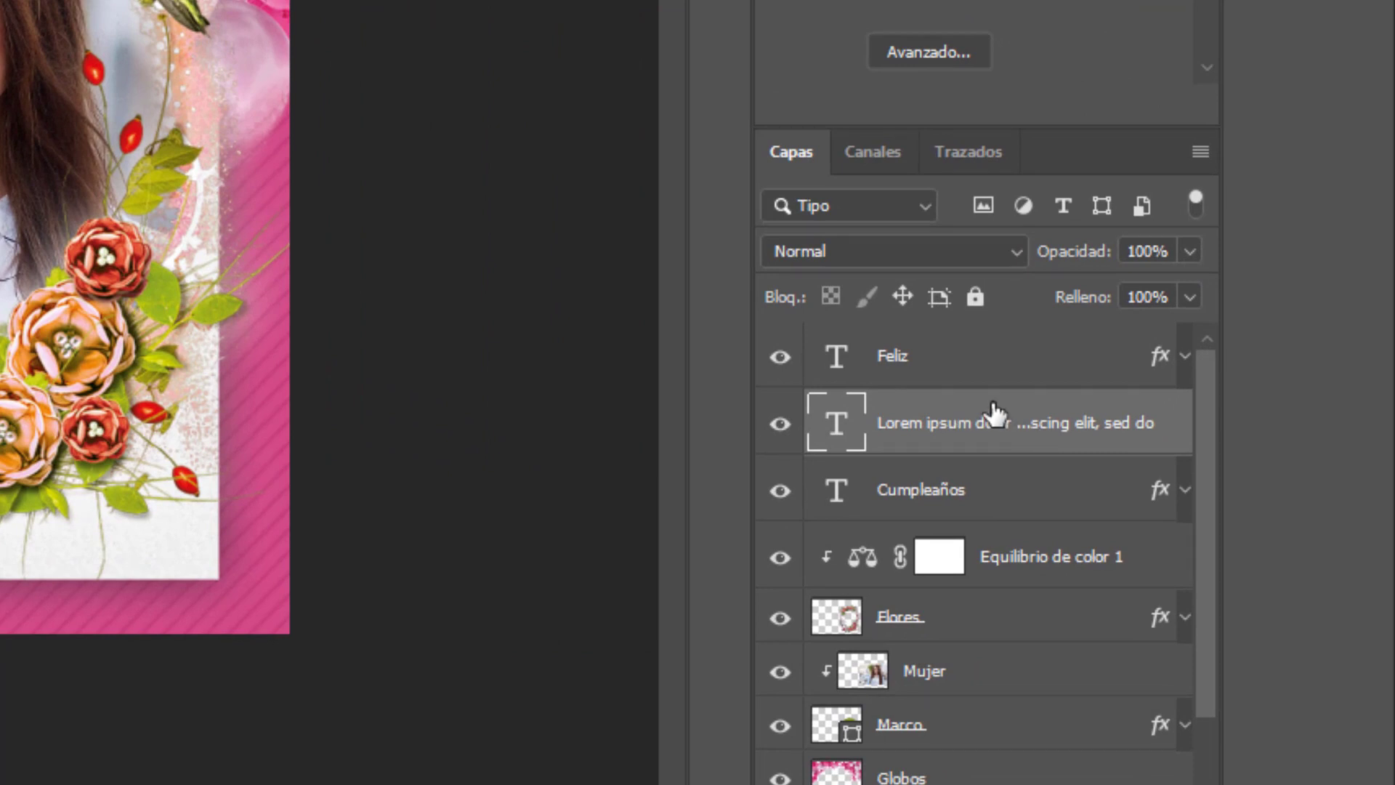
# - Move the Cumpleaños layer above the body paragraph layer
pyautogui.moveTo(1036, 502); pyautogui.dragTo(1032, 400)
pyautogui.click(1163, 549)
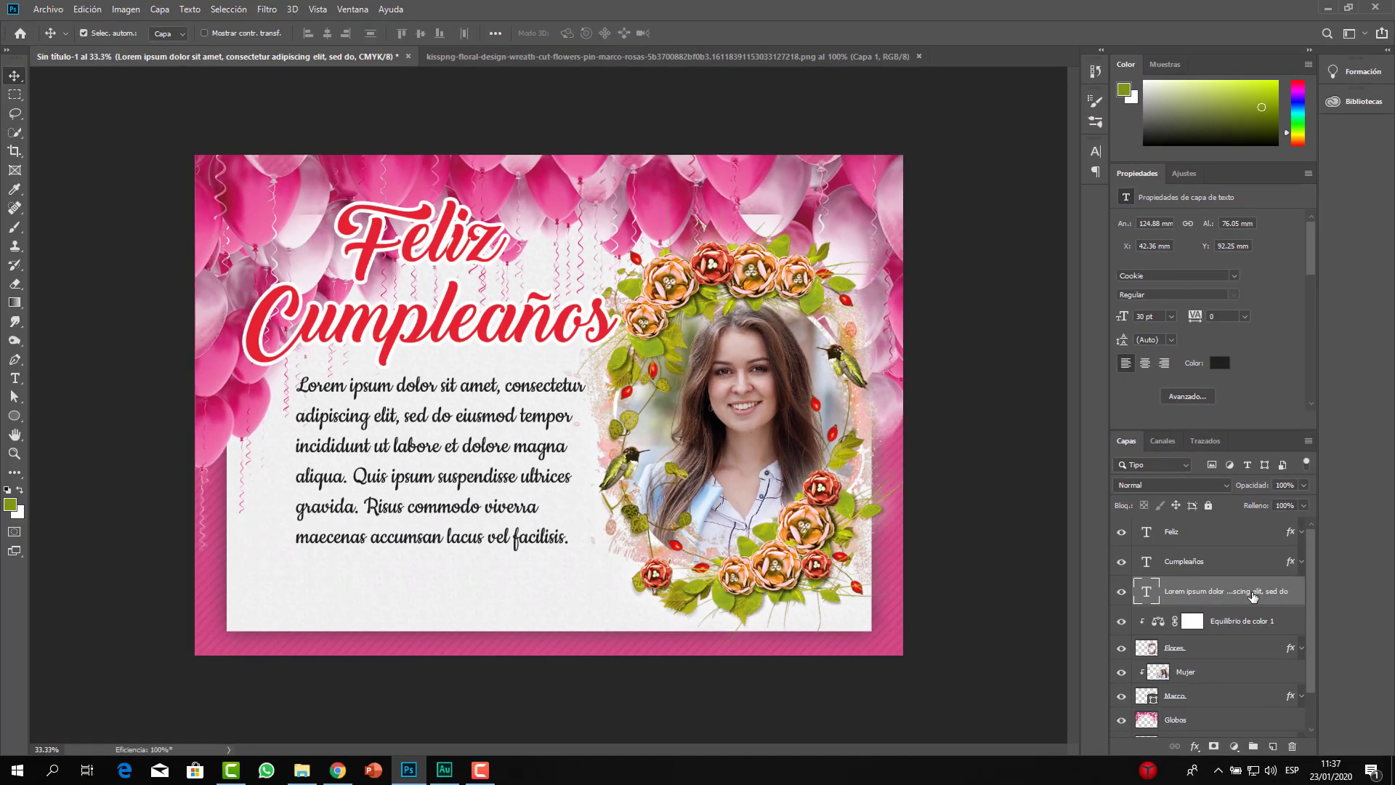
pyautogui.click(15, 378)
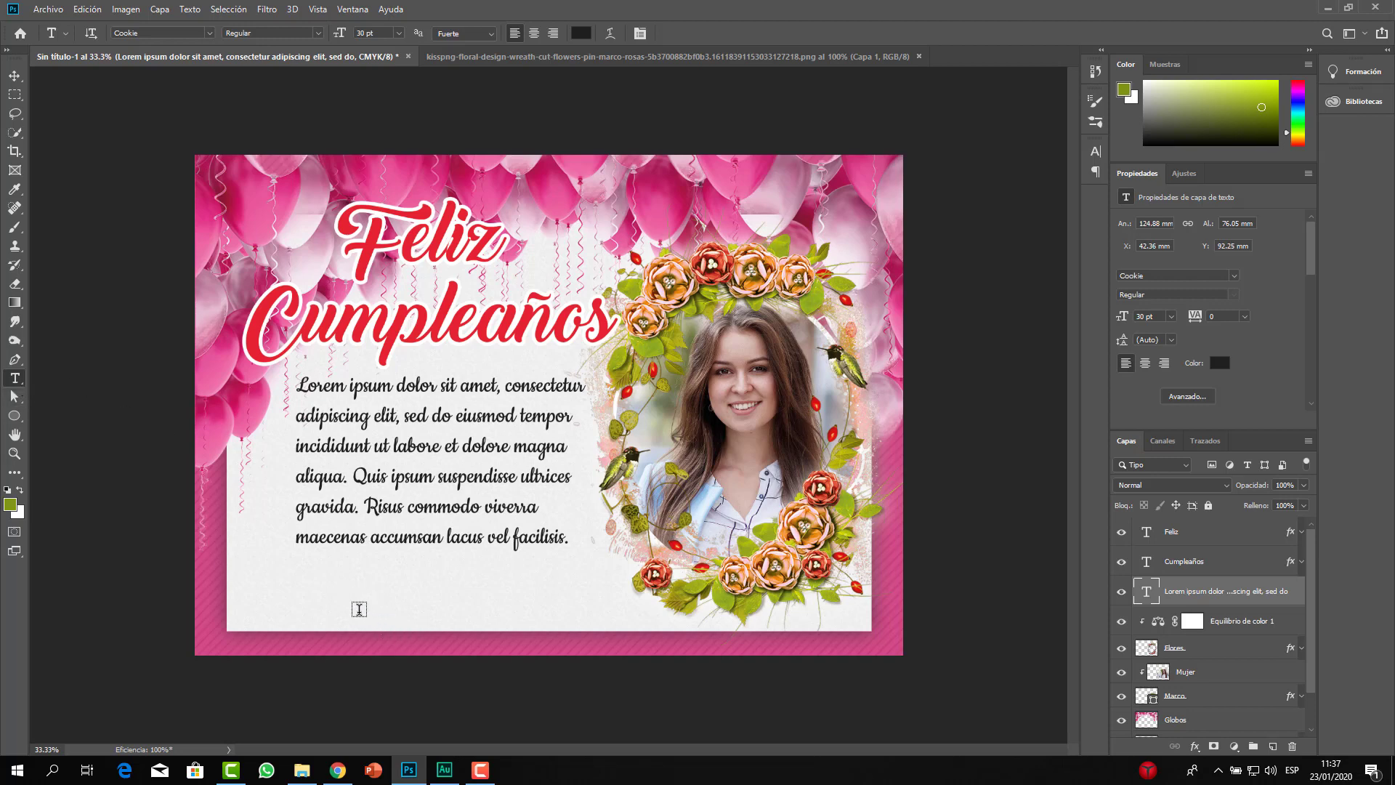
# - Type the signature name below the paragraph and set it to 32 pt
pyautogui.click(359, 605)
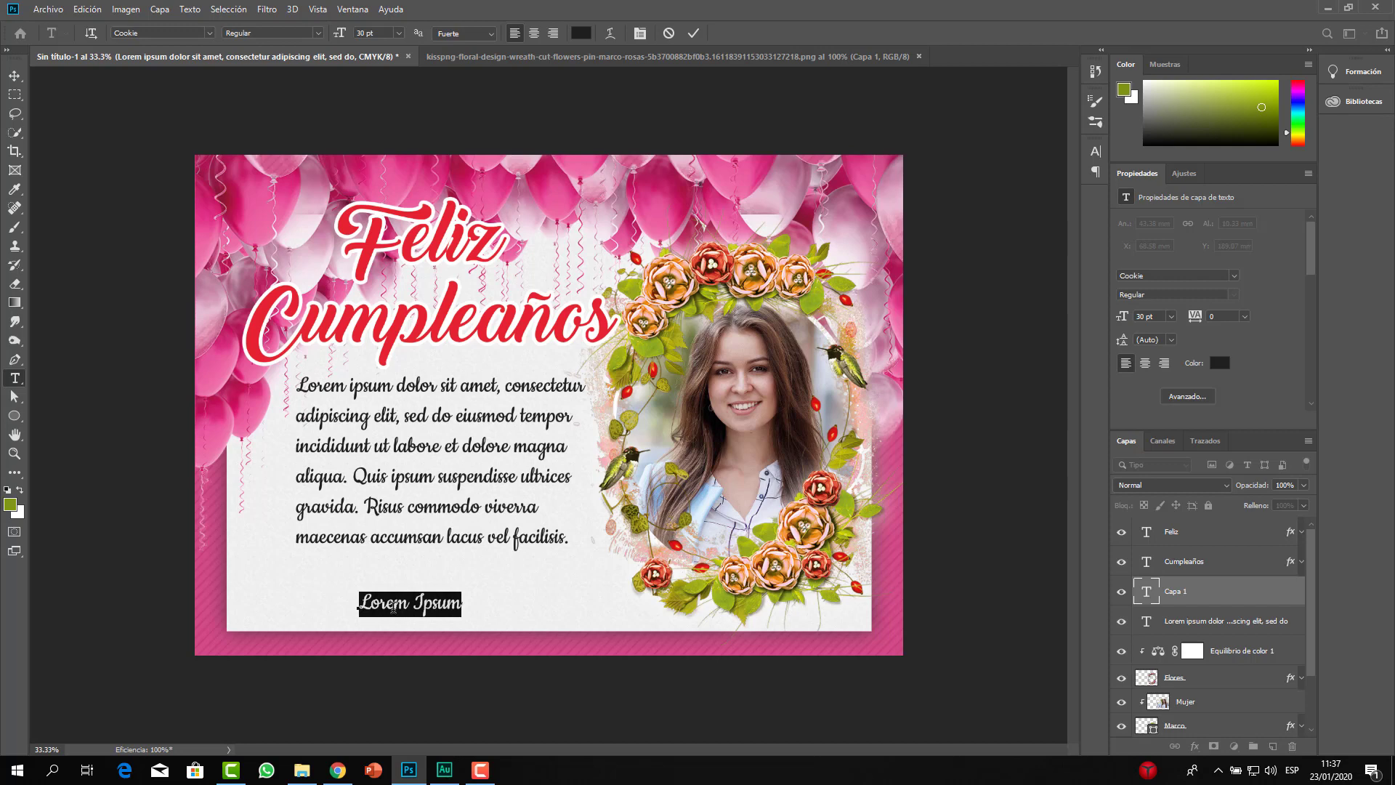
pyautogui.write('Alejandro Pineda')
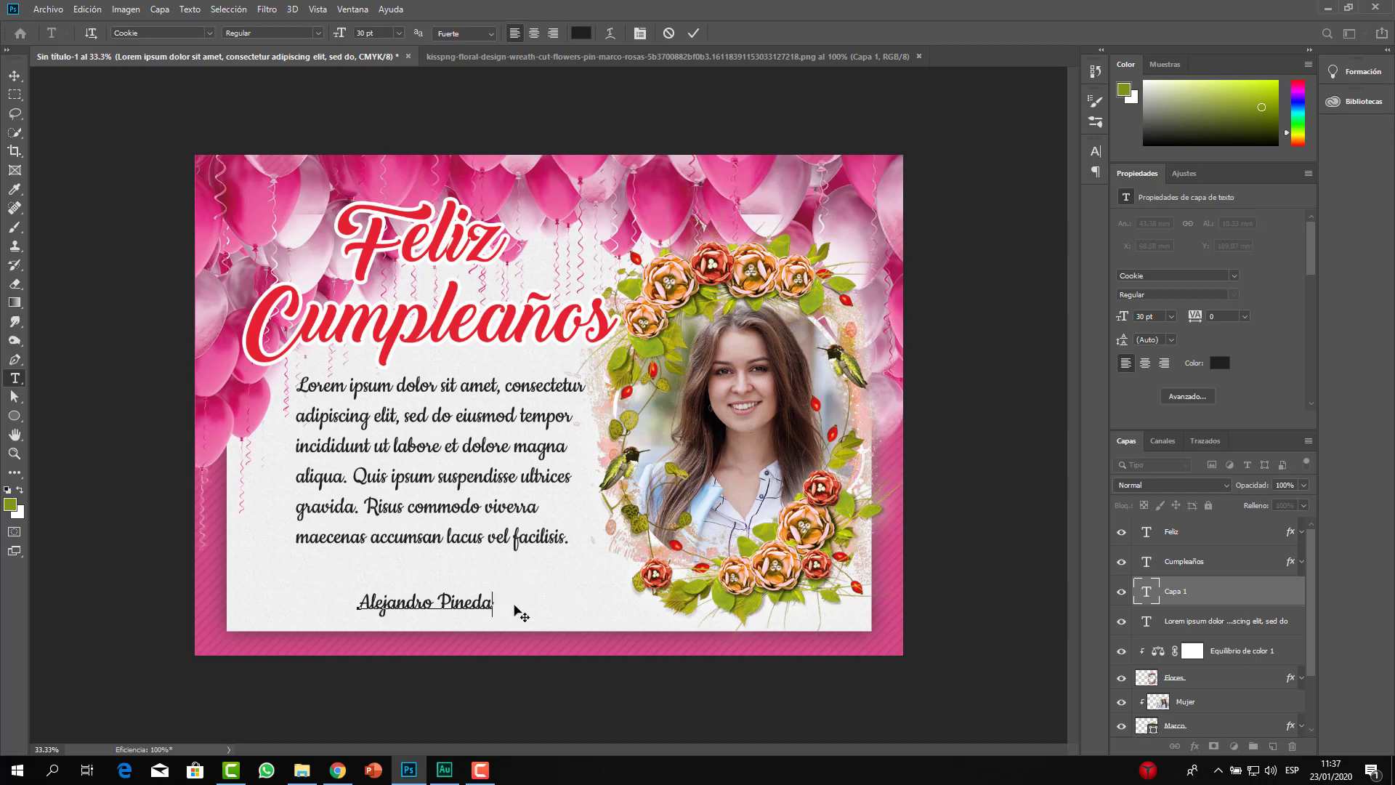
pyautogui.moveTo(498, 623); pyautogui.dragTo(512, 605)
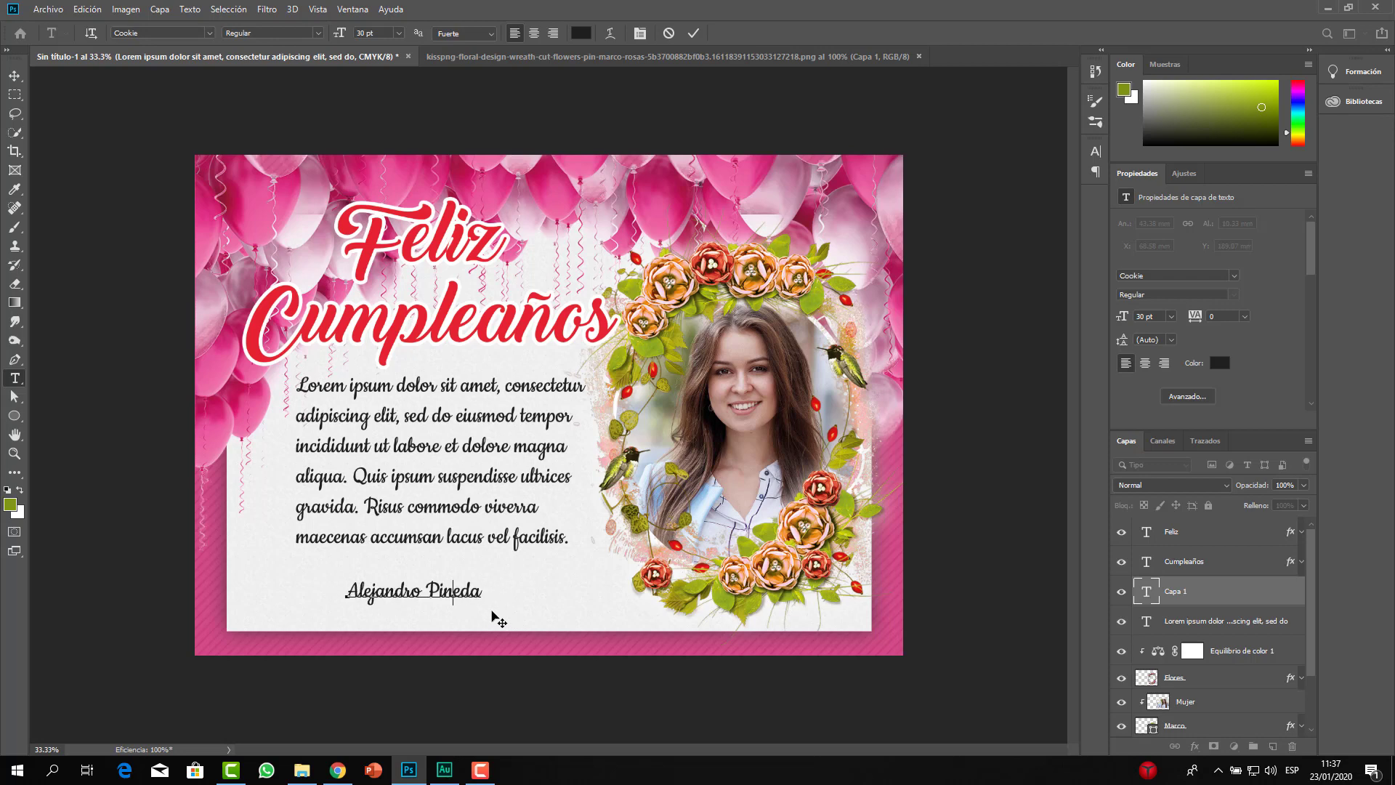
pyautogui.click(693, 33)
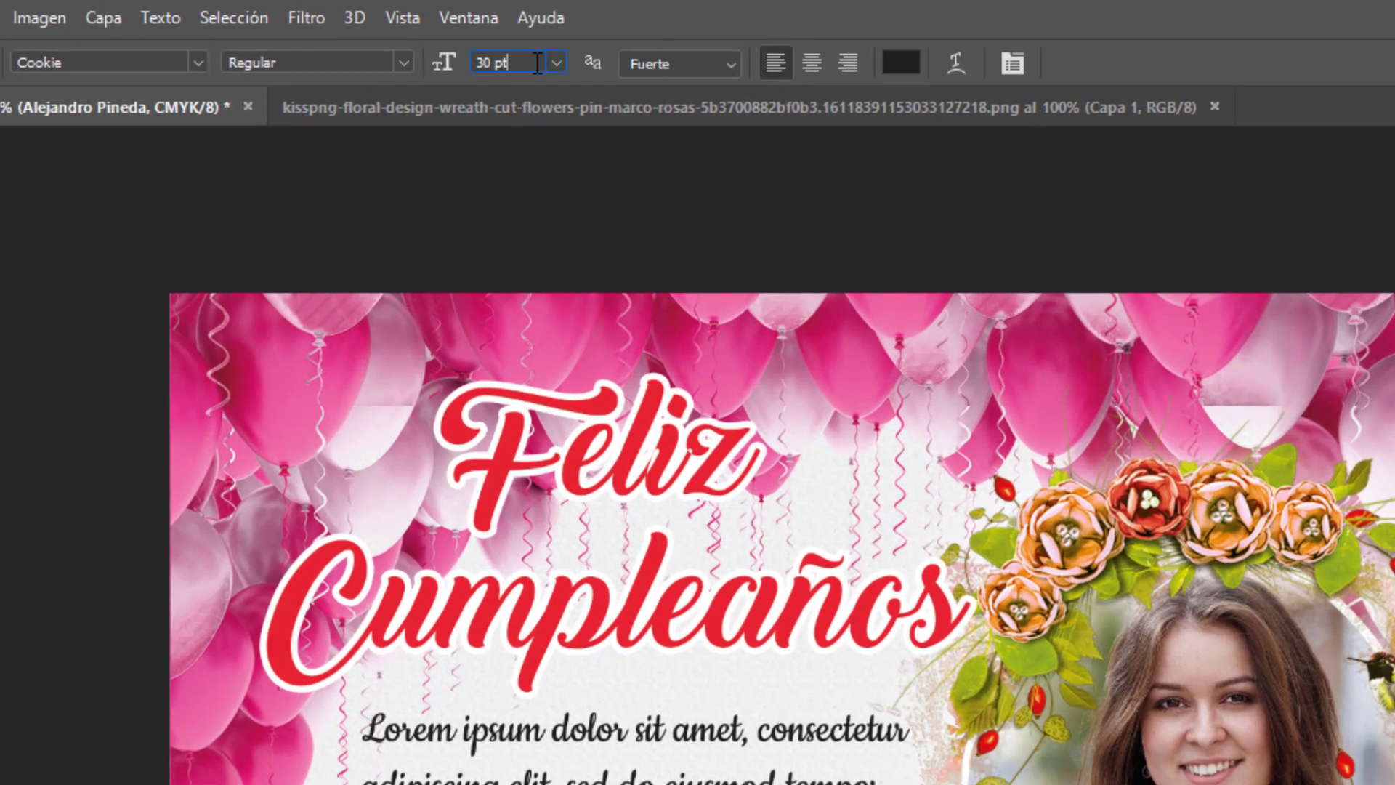
pyautogui.click(329, 30)
pyautogui.write('32')
pyautogui.press('Return')
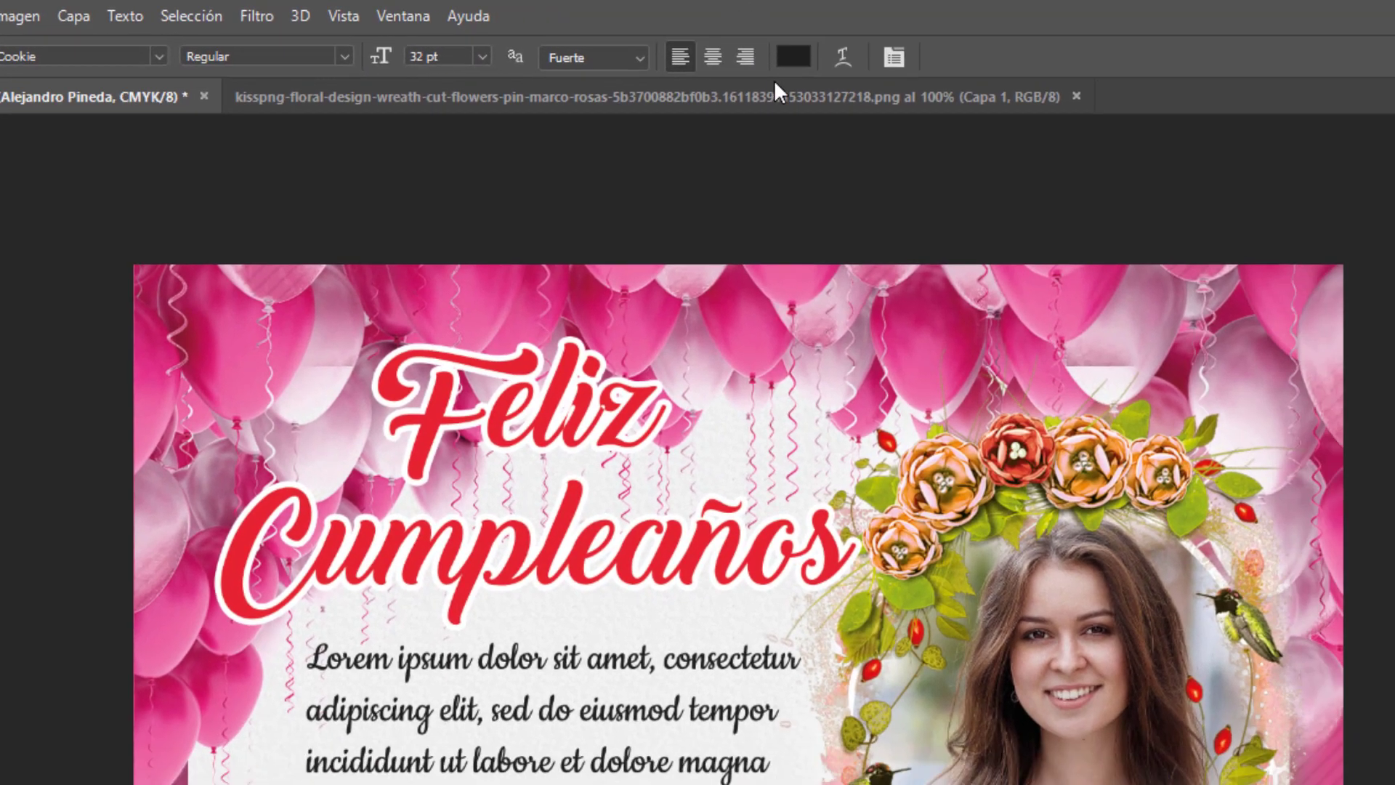
# - Colour the signature name dark red 76151D and centre it beneath the paragraph
pyautogui.click(900, 63)
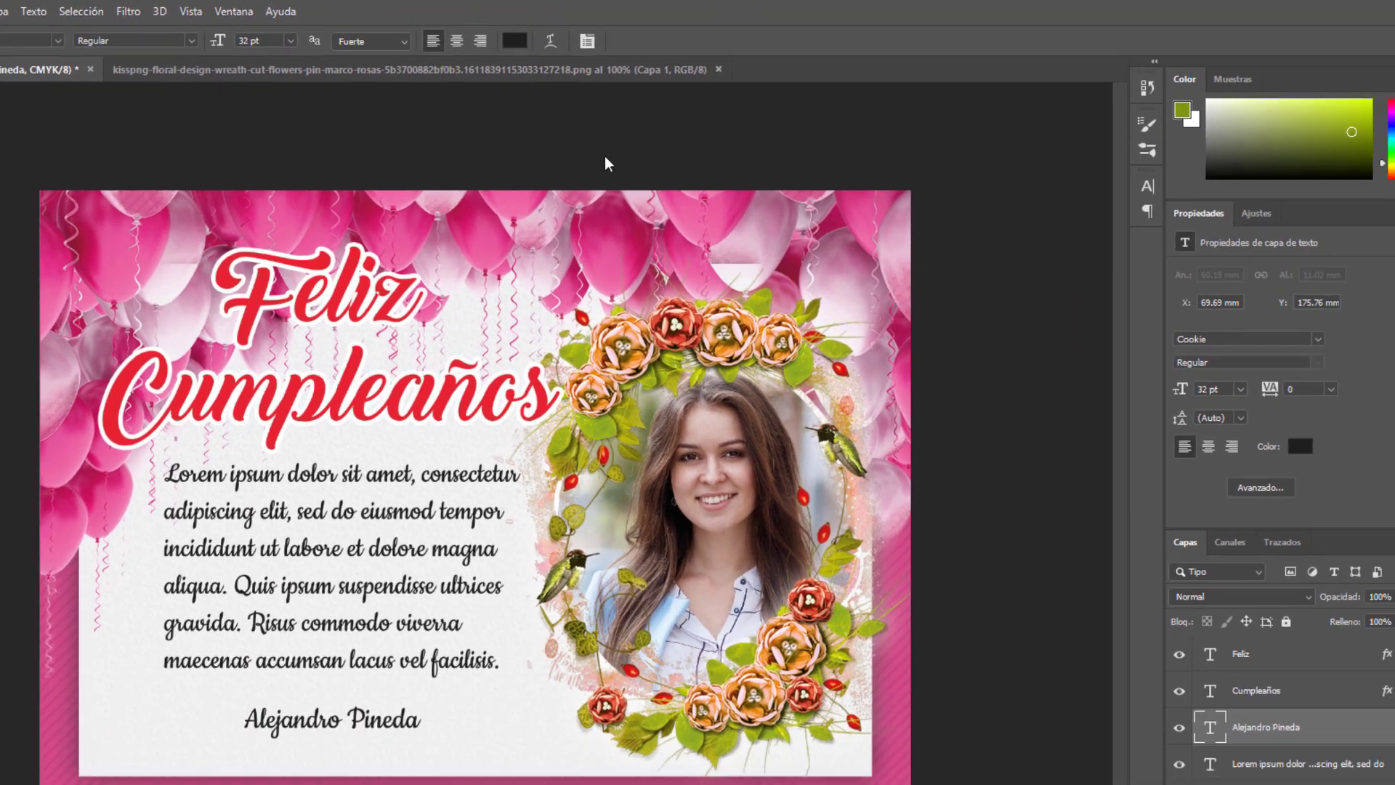
pyautogui.click(1268, 509)
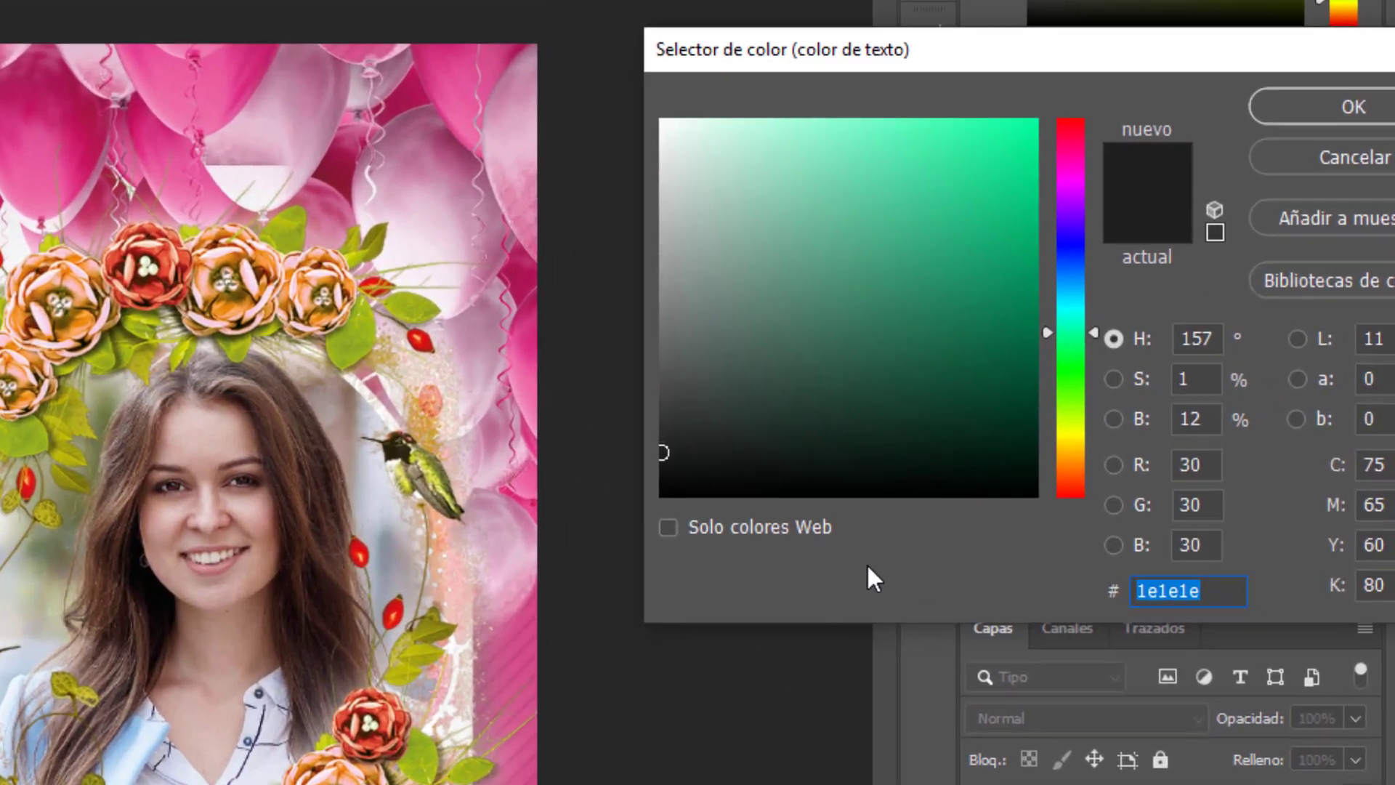
pyautogui.write('7615')
pyautogui.press('BackSpace')
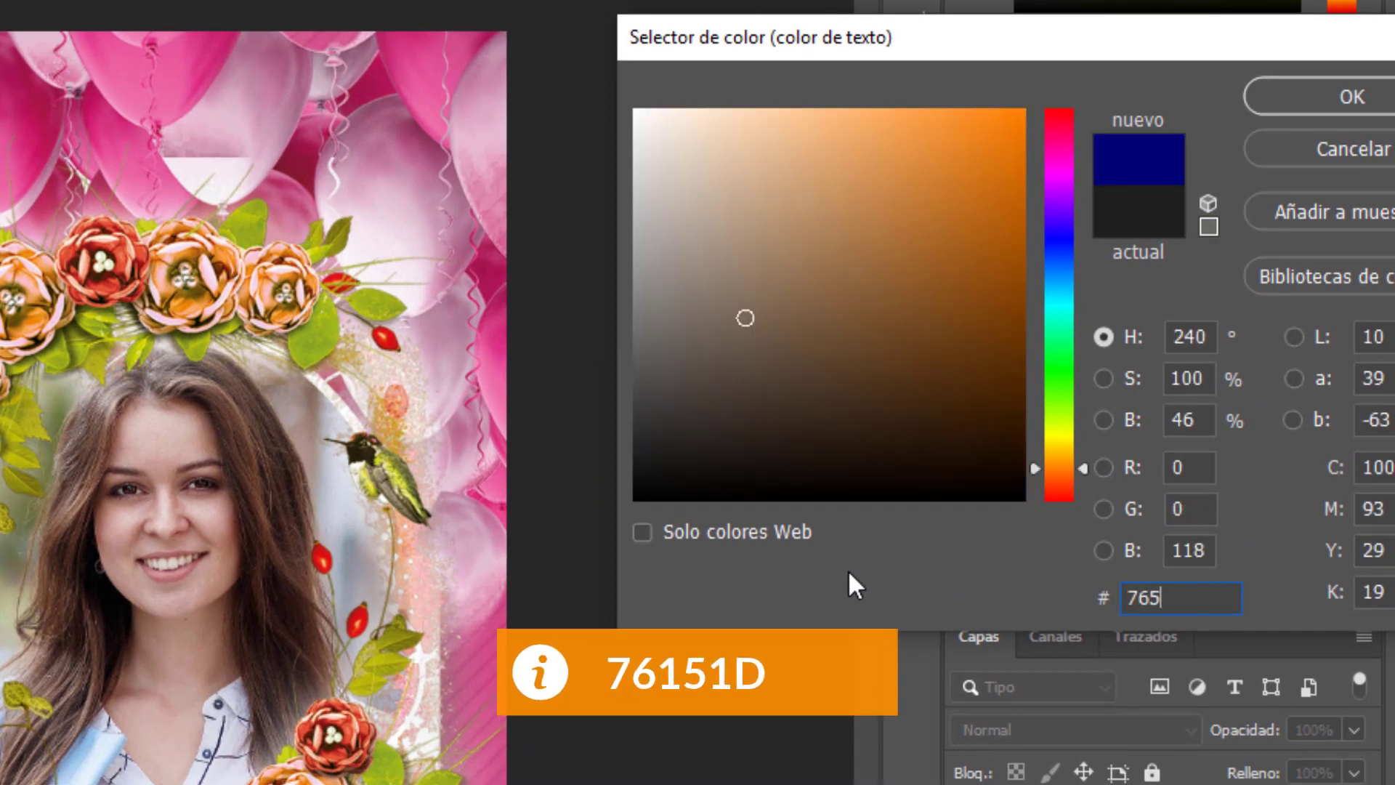
pyautogui.write('151D')
pyautogui.press('Return')
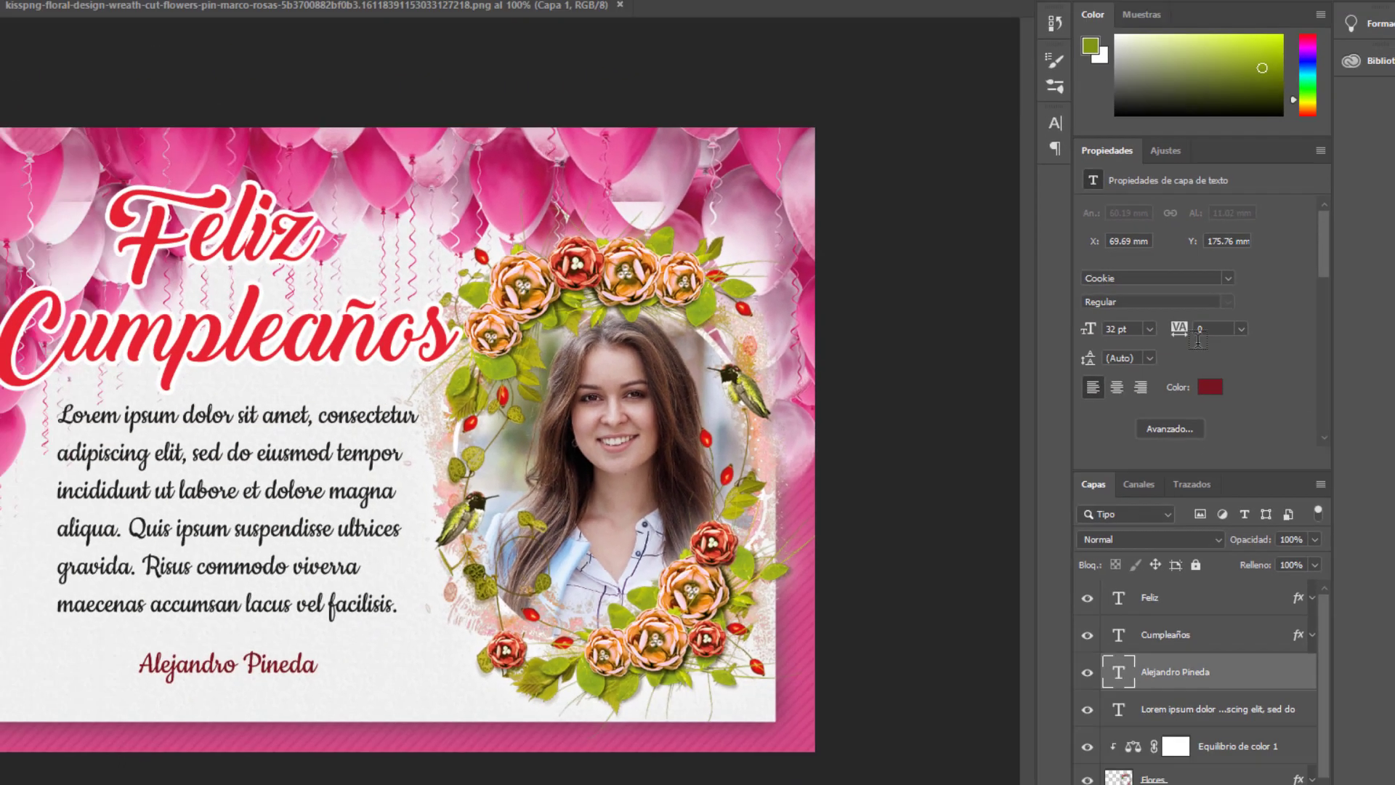
pyautogui.click(15, 76)
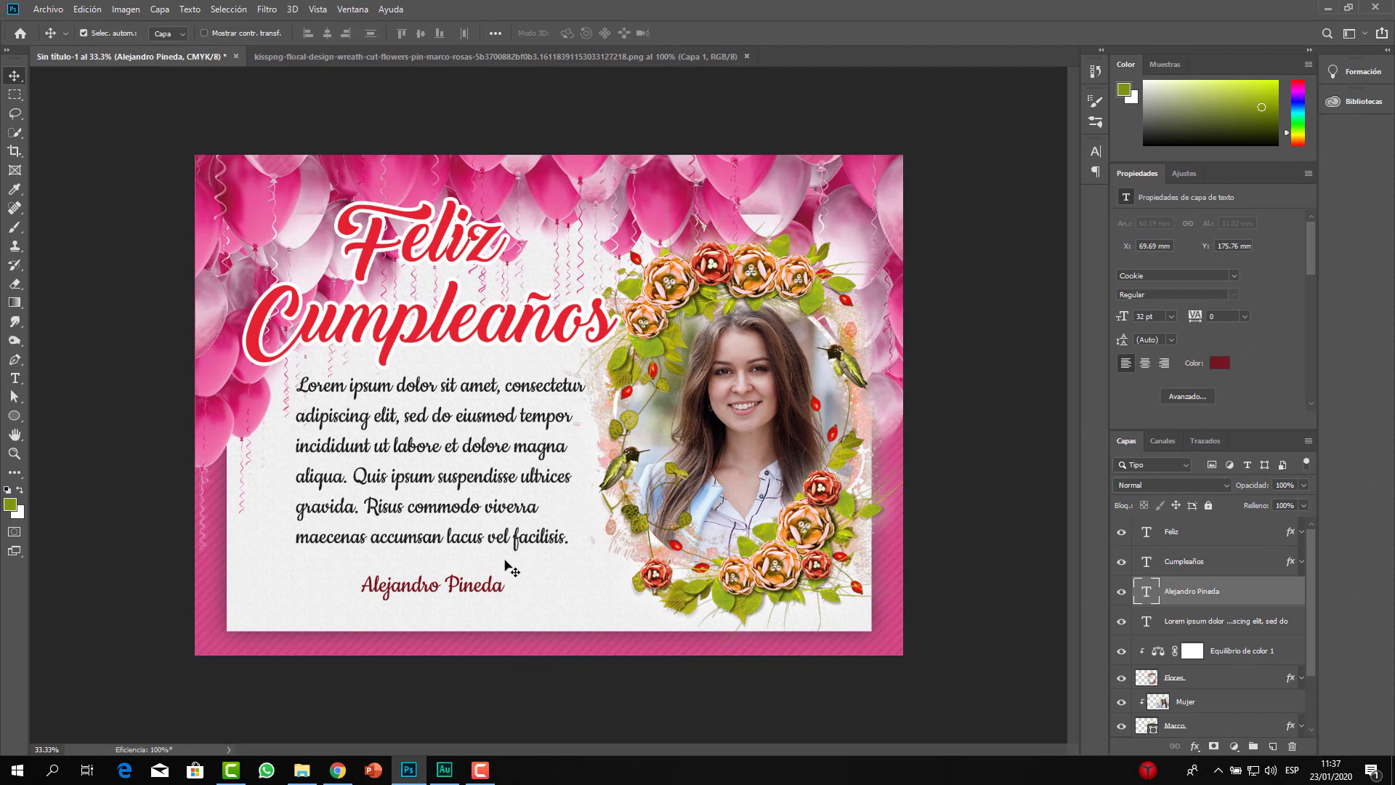
pyautogui.moveTo(457, 596); pyautogui.dragTo(470, 588)
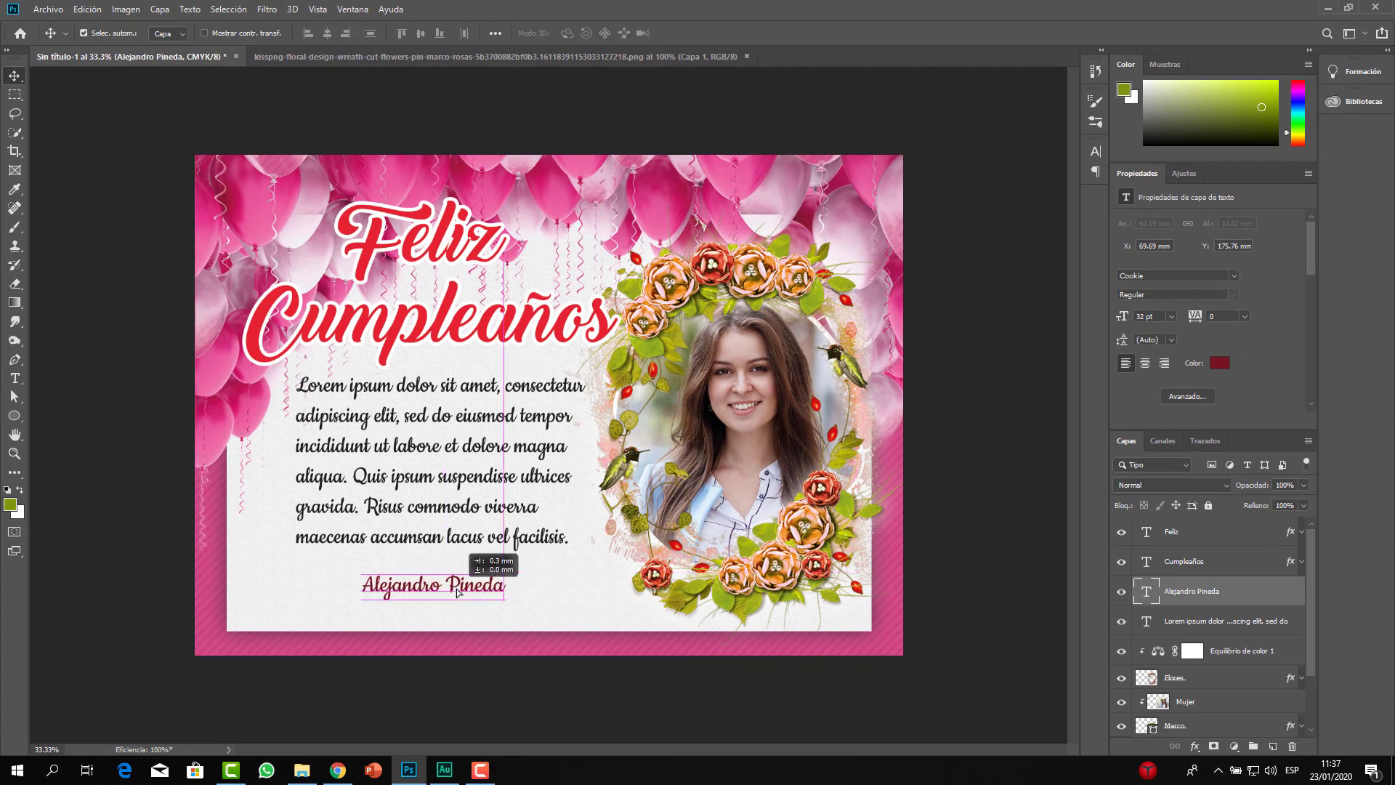
pyautogui.moveTo(470, 591); pyautogui.dragTo(473, 596)
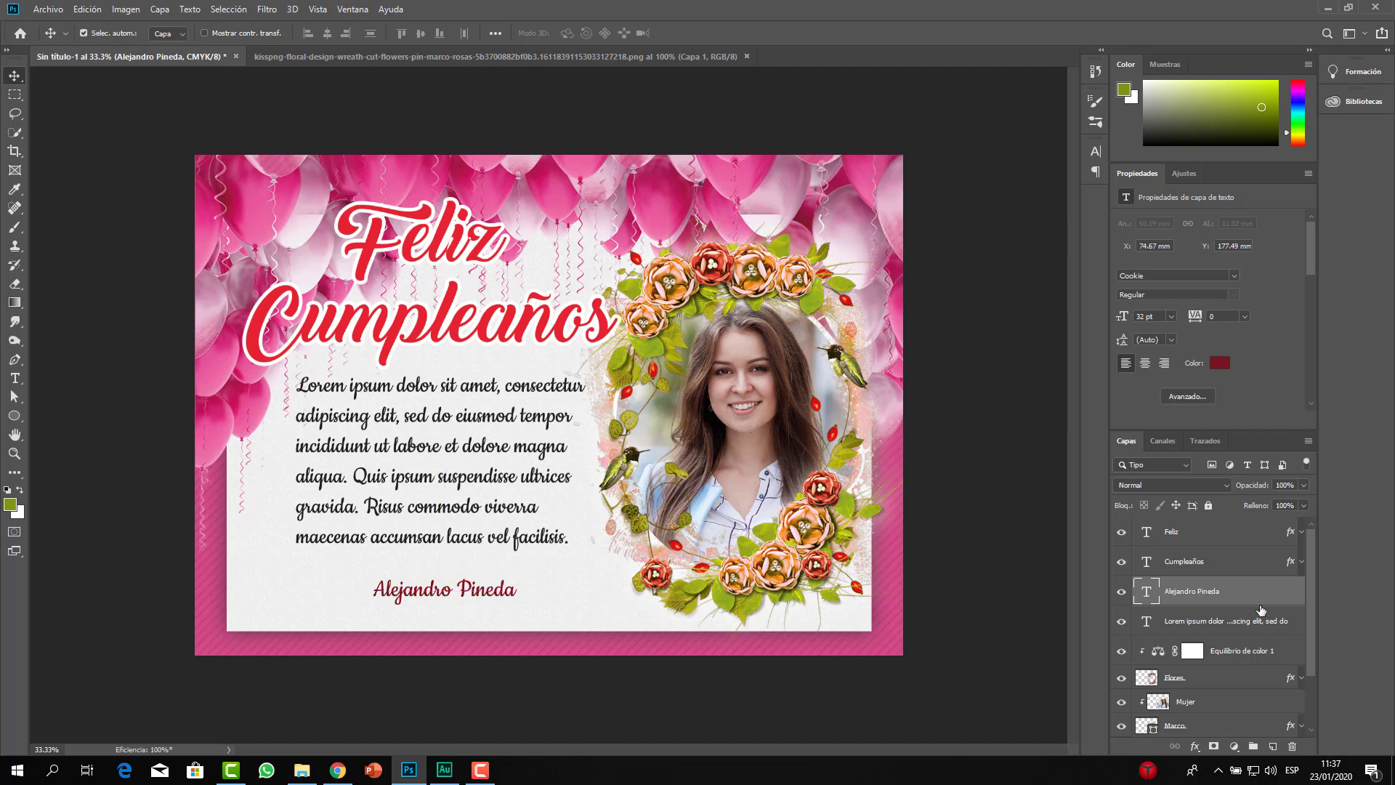
# - Drag the Lorem ipsum layer above the signature name layer, then select the signature layer
pyautogui.click(1226, 622)
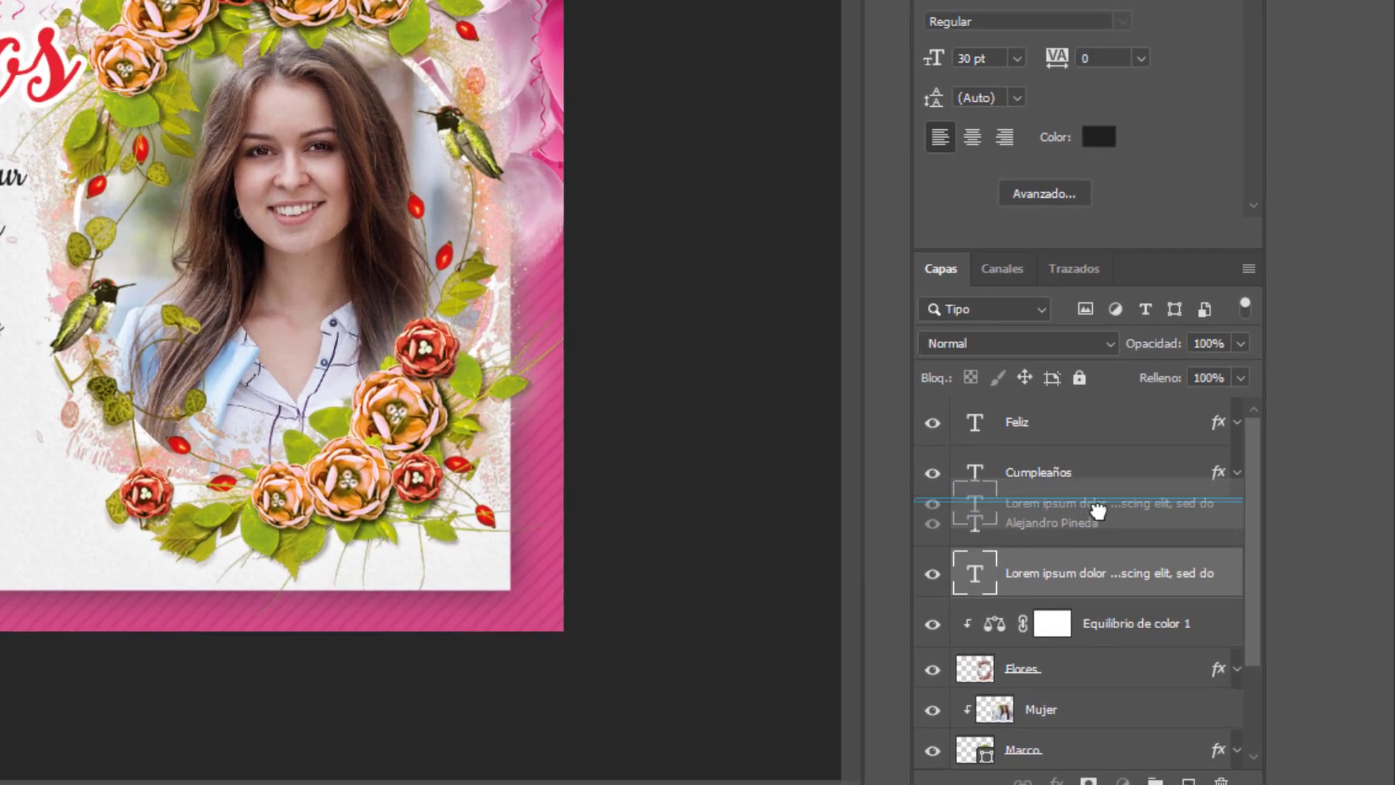
pyautogui.moveTo(1235, 622); pyautogui.dragTo(1191, 577)
pyautogui.click(1106, 592)
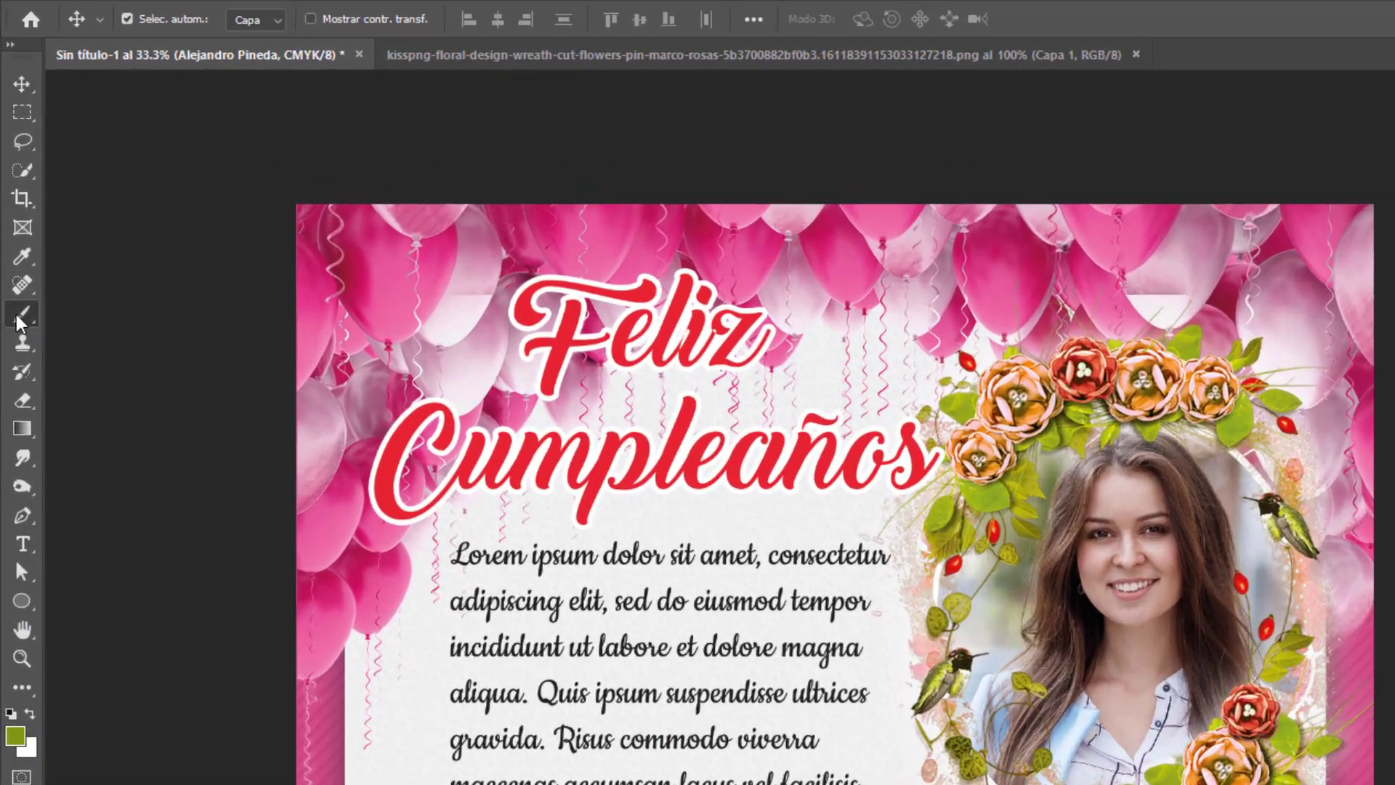
# - Select the Brush tool with the Circular definido hard round preset, 87 px
pyautogui.click(15, 227)
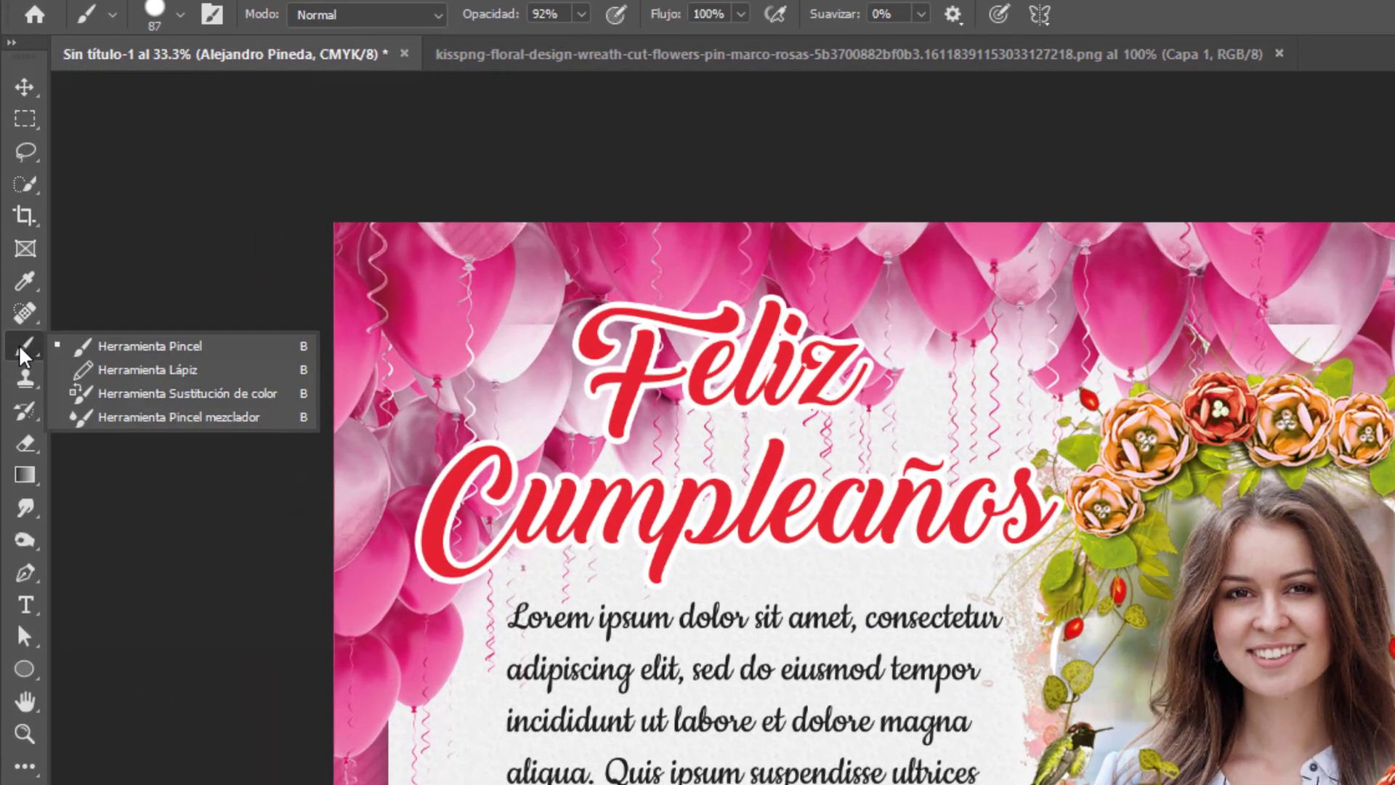
pyautogui.click(109, 356)
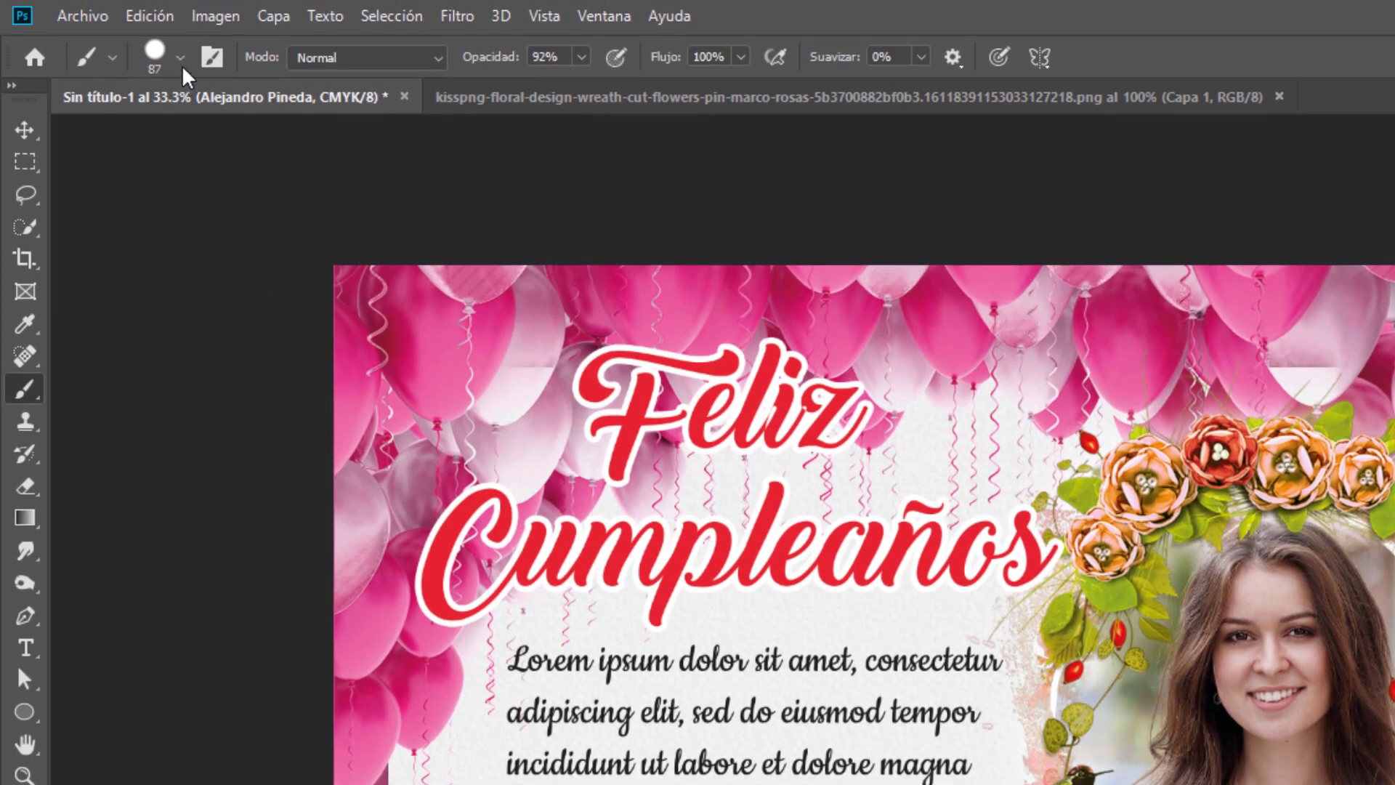
pyautogui.click(180, 59)
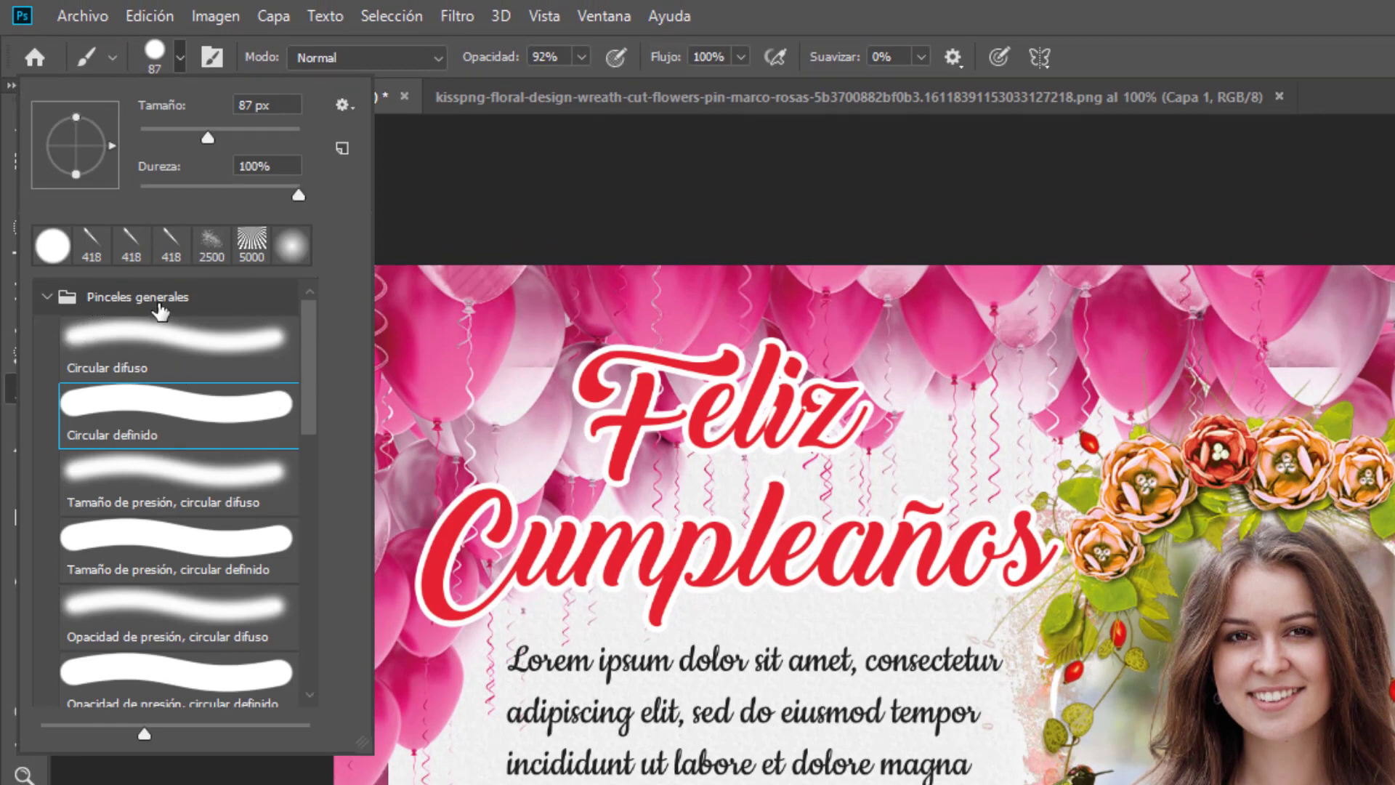
pyautogui.click(131, 425)
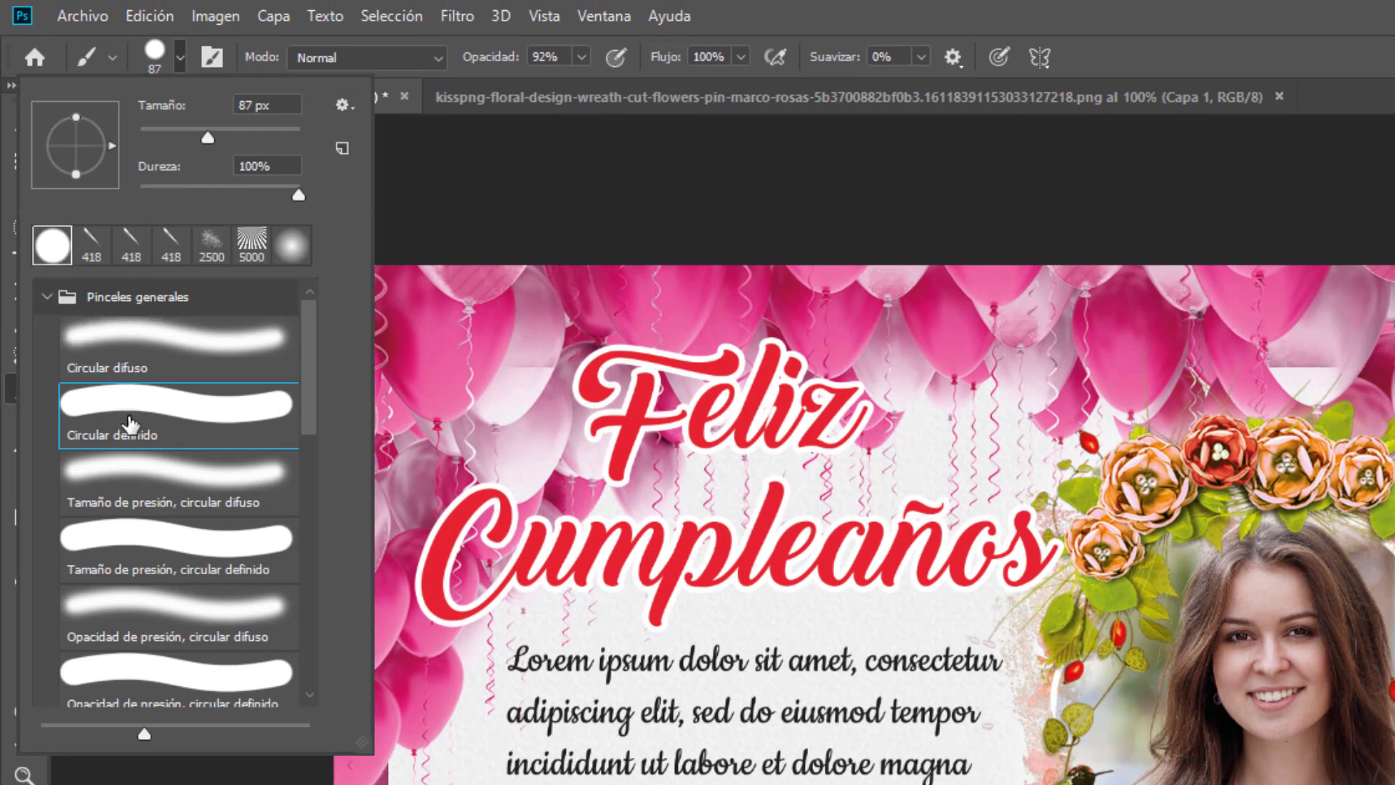
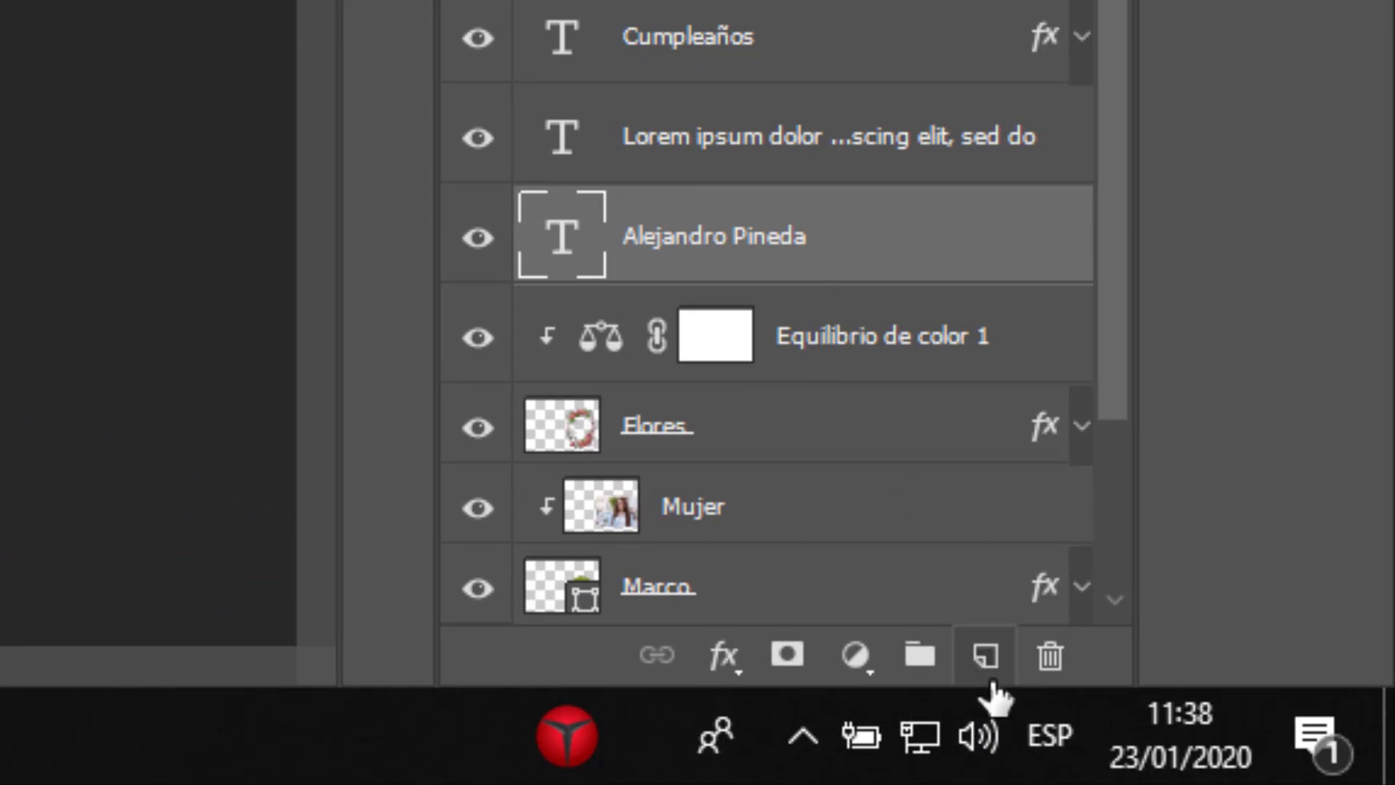
# - Add a new layer beneath the name text and paint a green stroke across the name
pyautogui.click(986, 663)
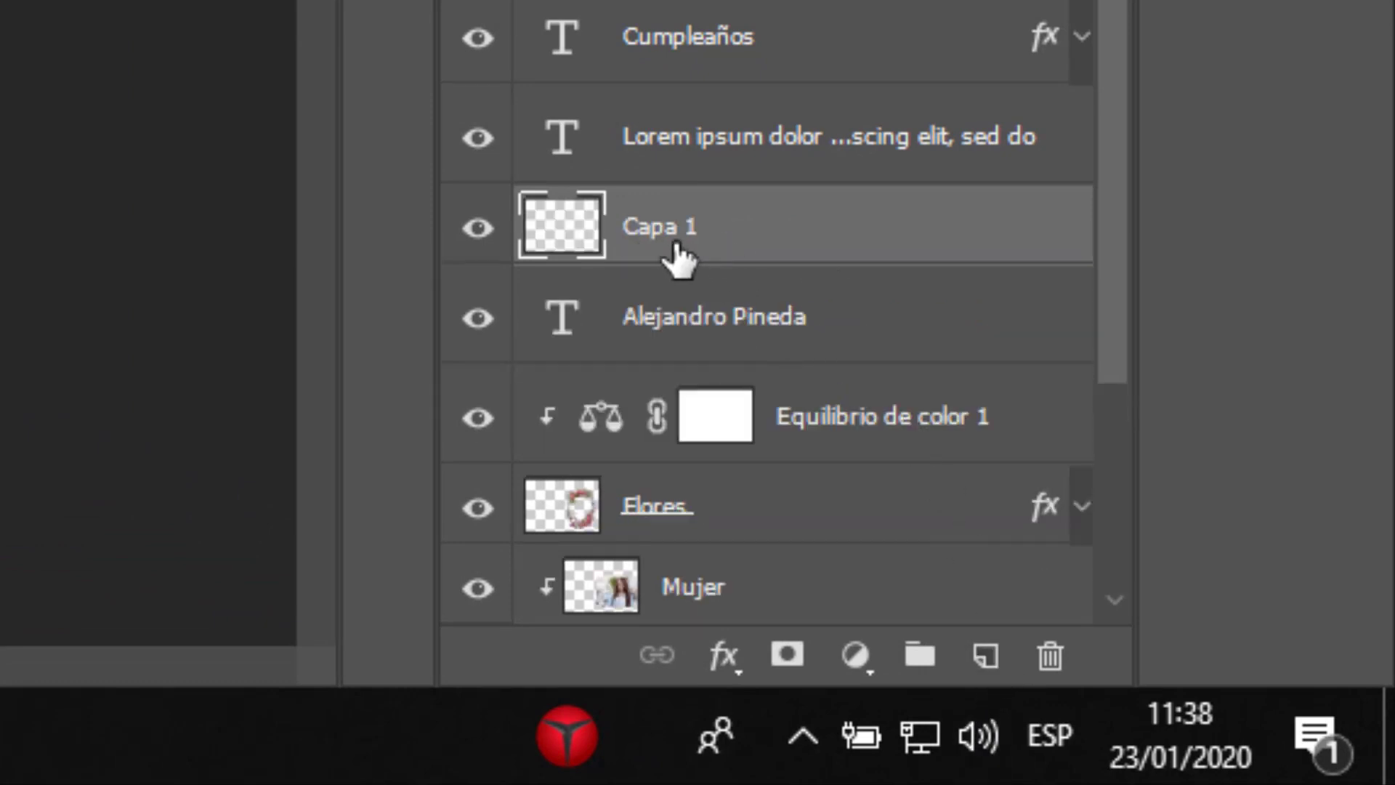
pyautogui.moveTo(743, 226); pyautogui.dragTo(814, 363)
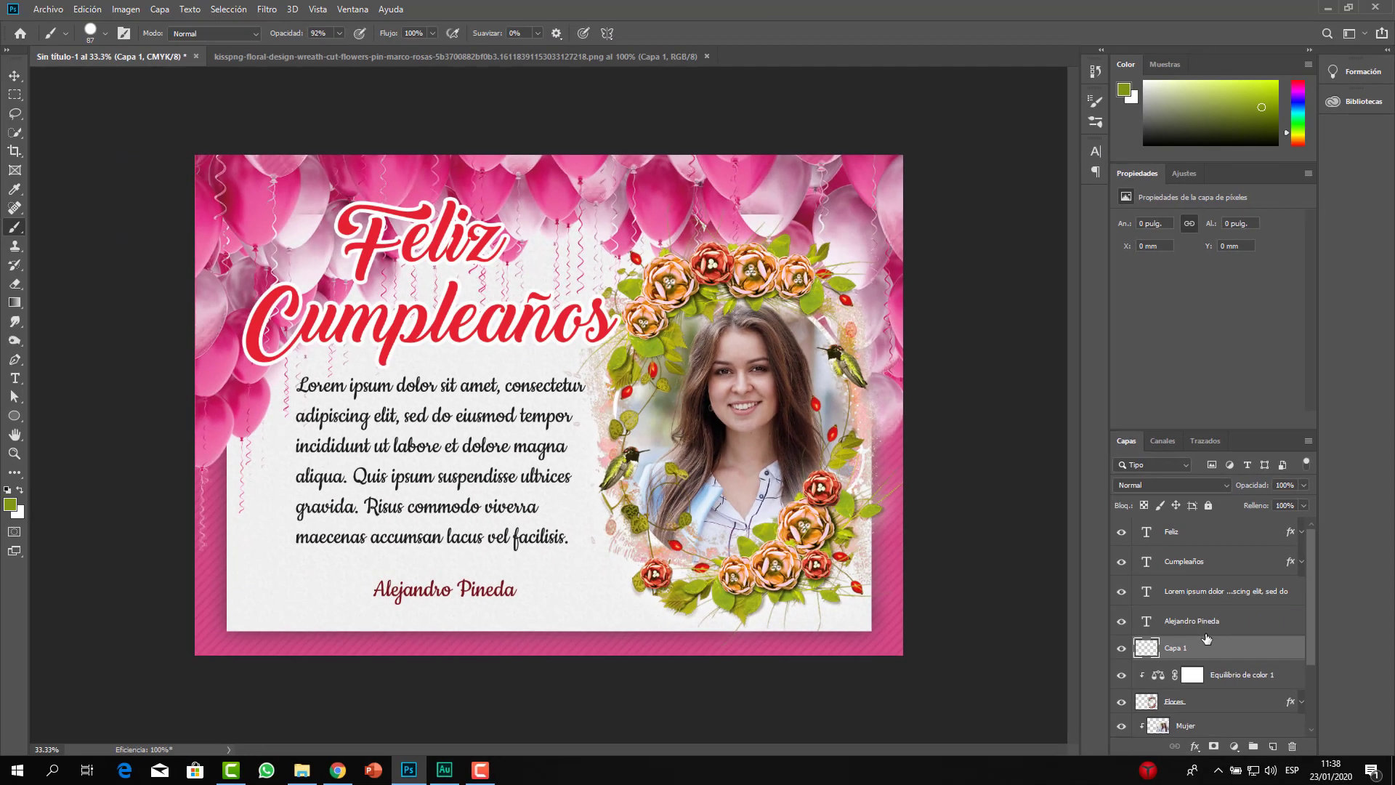
pyautogui.moveTo(357, 591); pyautogui.dragTo(533, 590)
pyautogui.hotkey('ctrl', 'z')
pyautogui.click(359, 587)
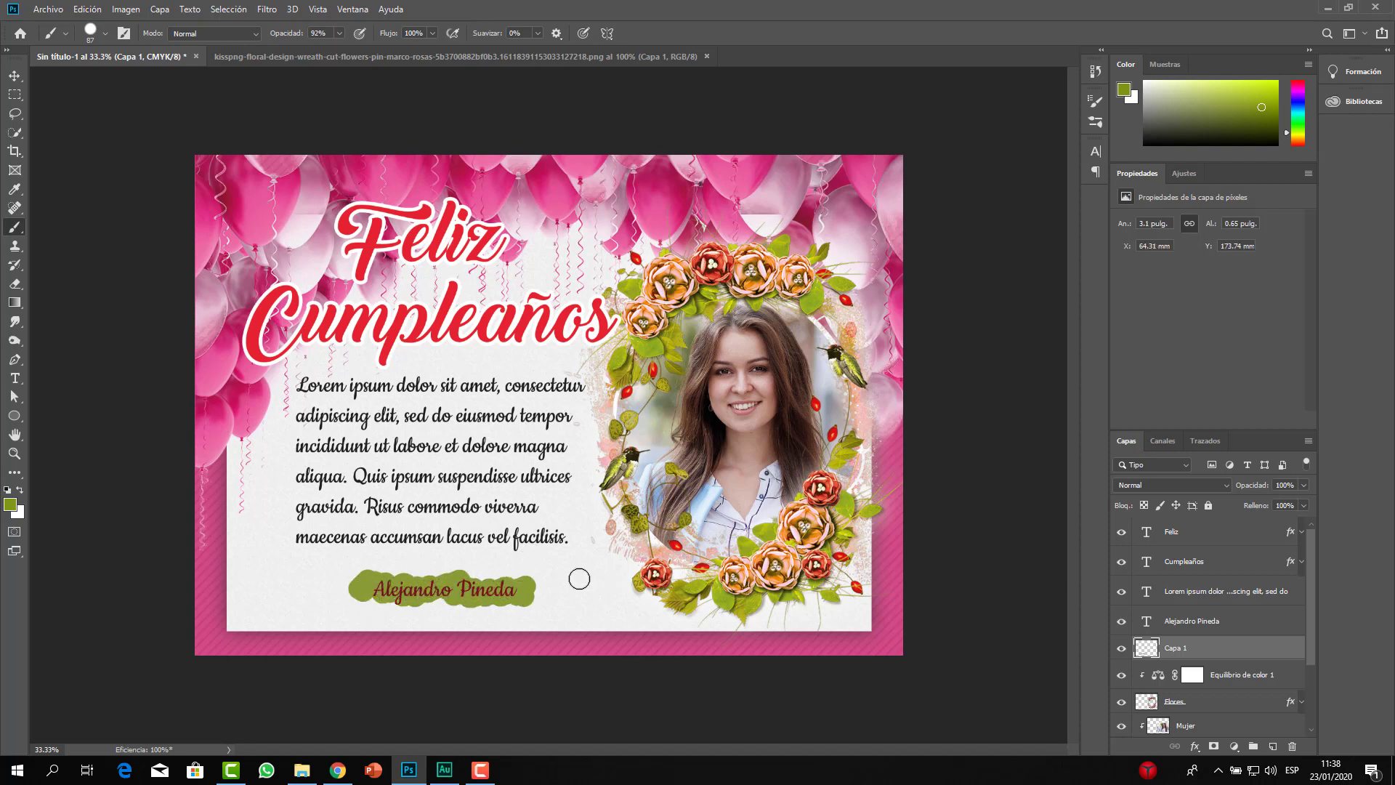
# - Give Capa 1 a Color Overlay of ED6EA2 so the stroke turns pink
pyautogui.doubleClick(1248, 656)
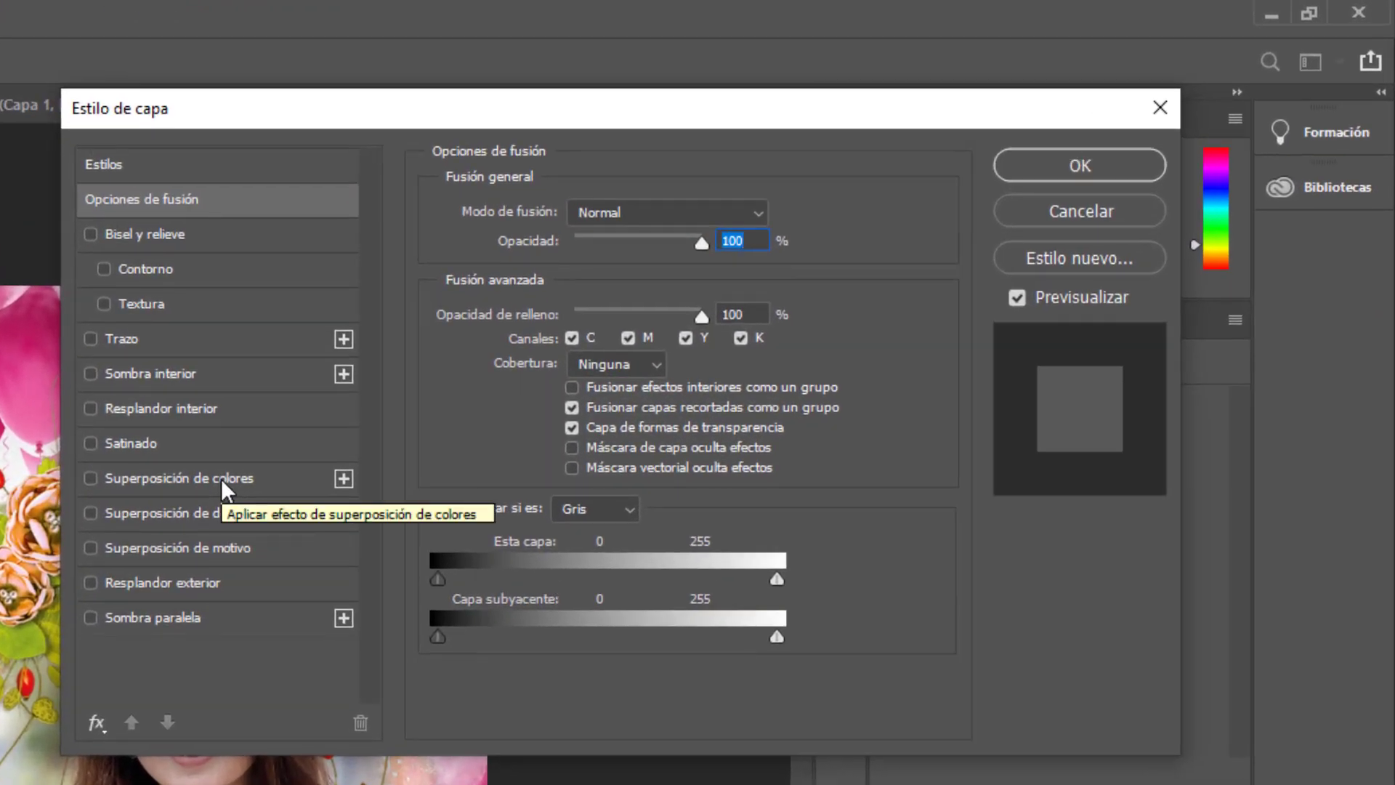
pyautogui.click(221, 478)
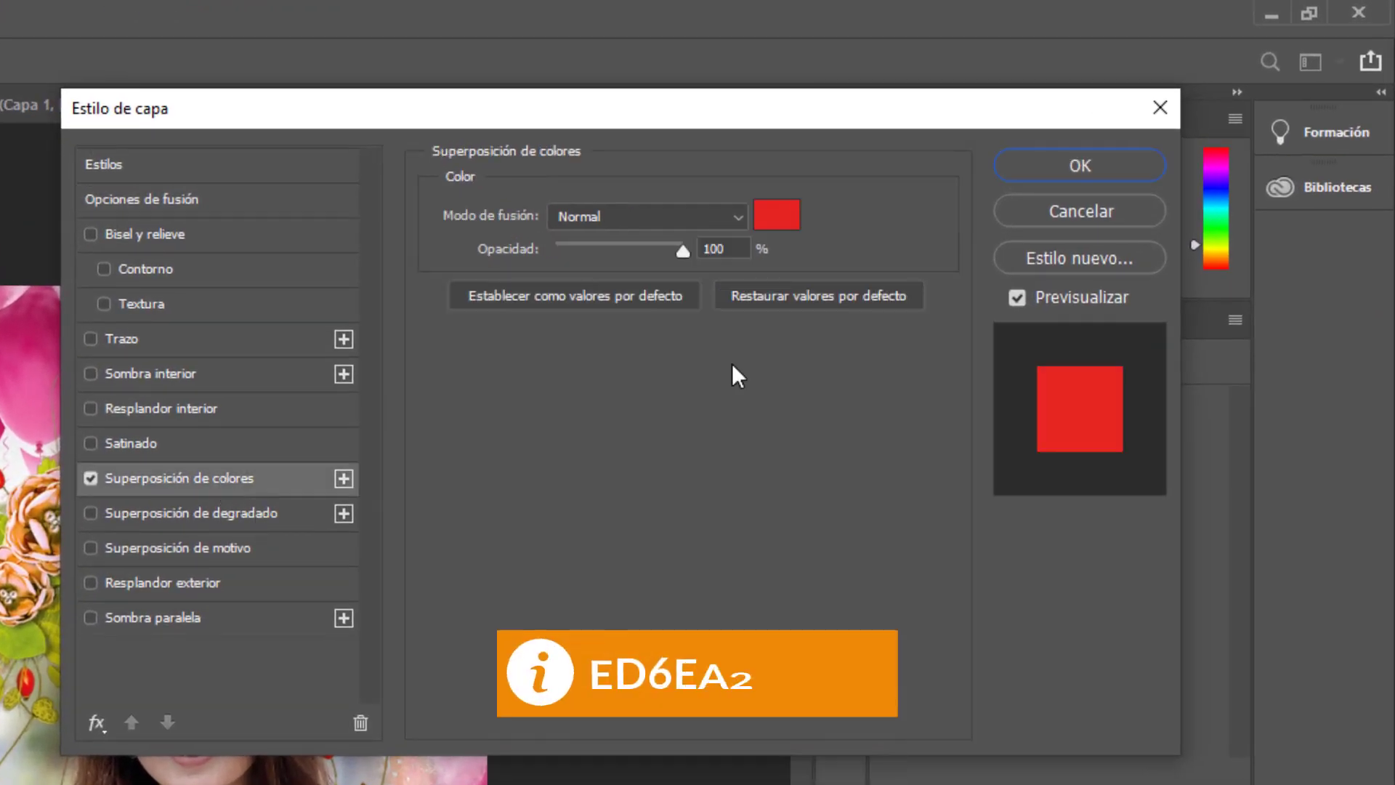
pyautogui.click(863, 211)
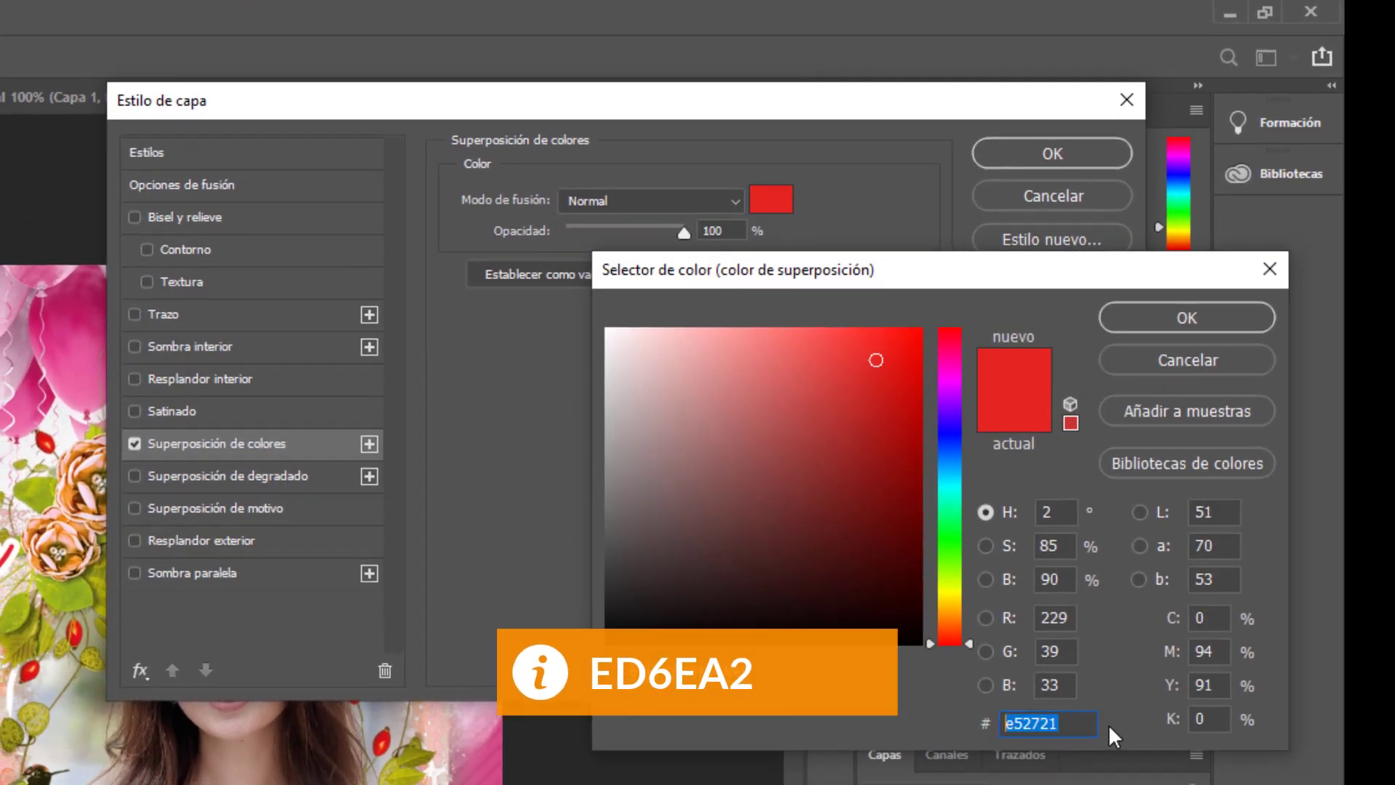
pyautogui.write('ED')
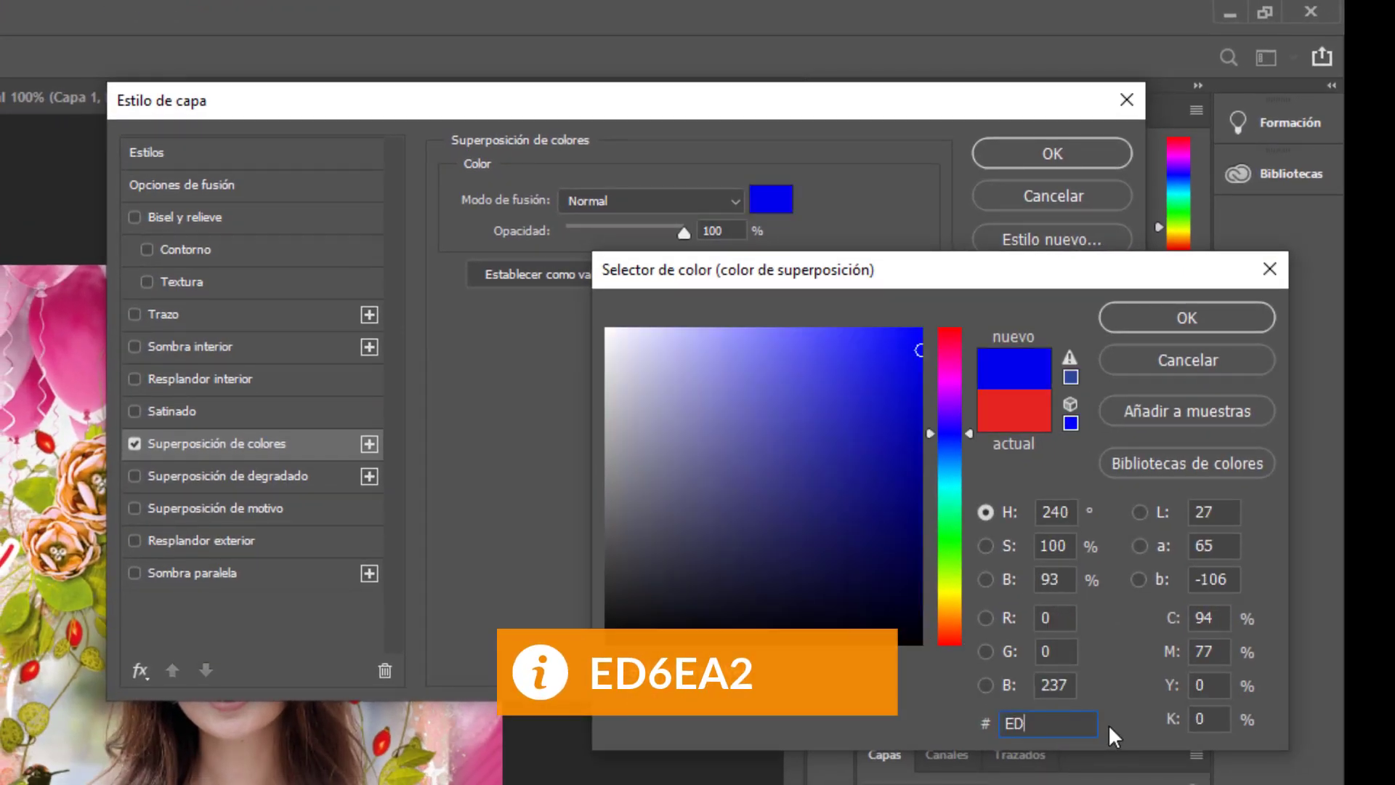
pyautogui.write('6EA2')
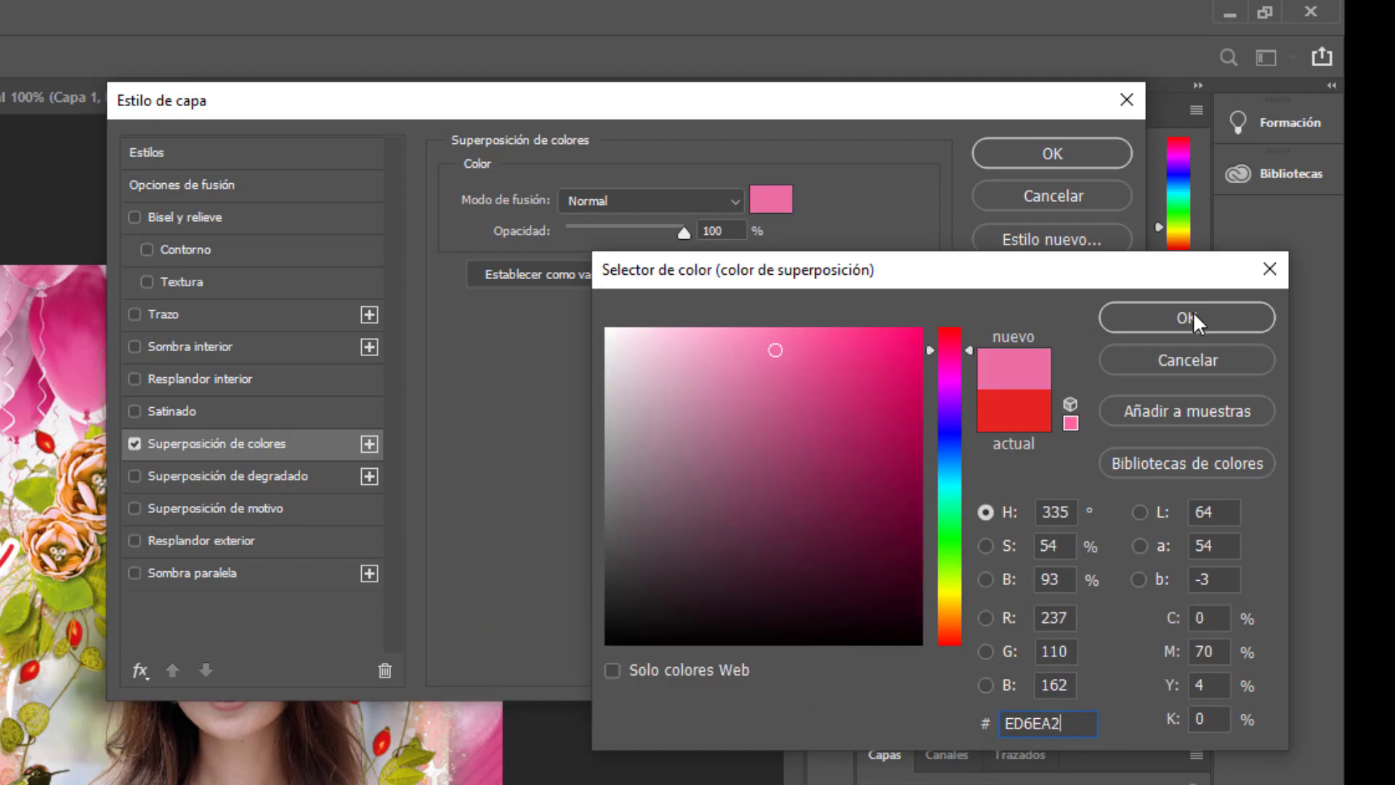
pyautogui.click(1187, 318)
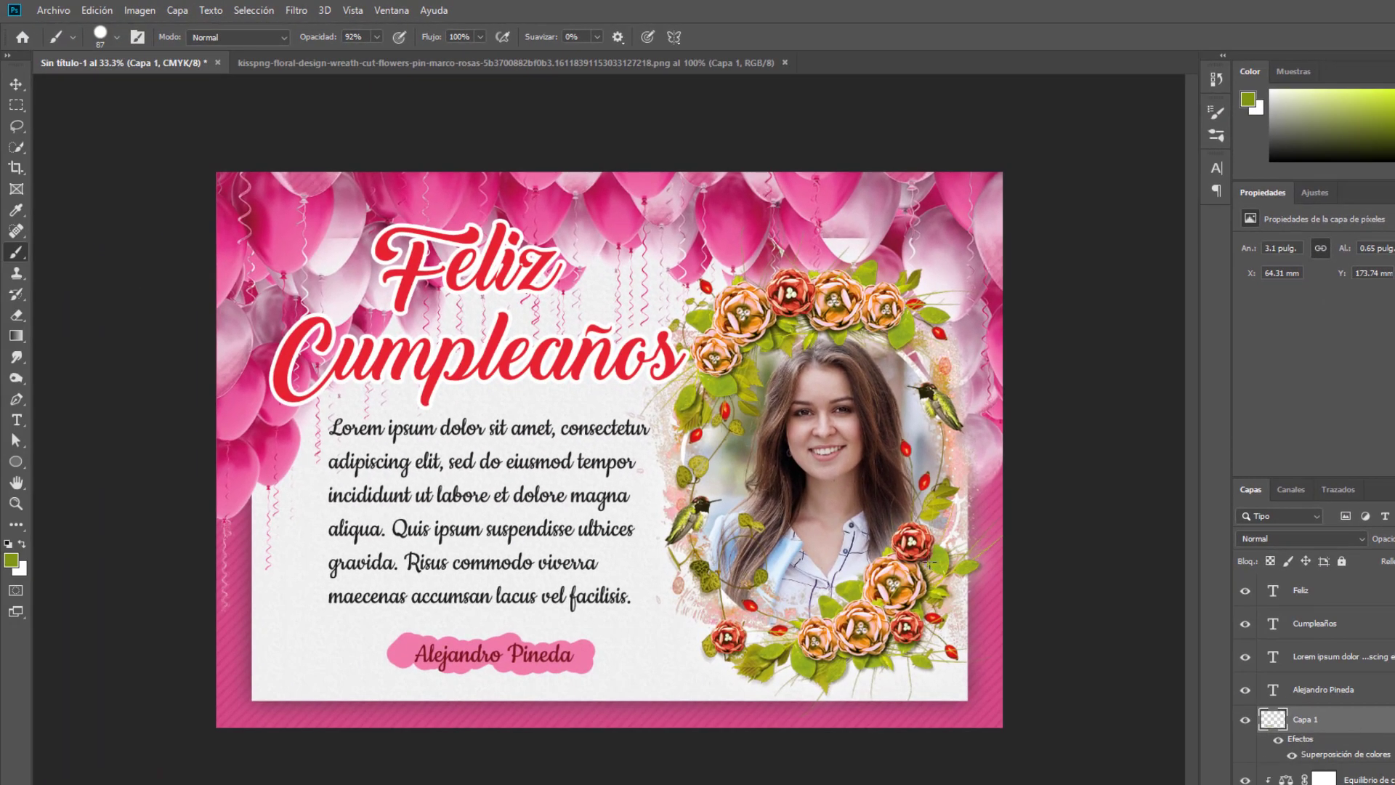
pyautogui.click(298, 12)
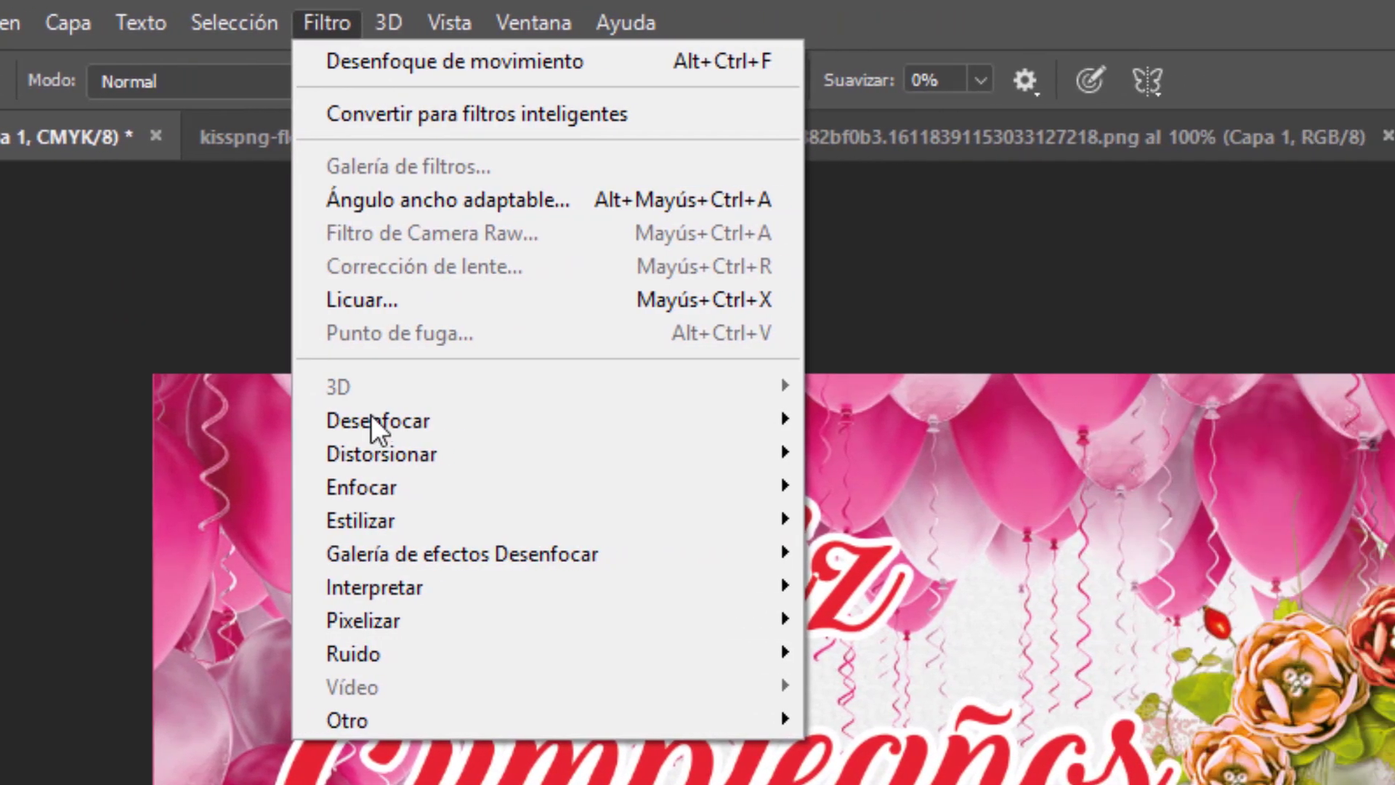
# - Apply a Motion Blur at 0° angle and 1570 pixels distance to the pink stroke
pyautogui.moveTo(377, 421)
pyautogui.click(1002, 551)
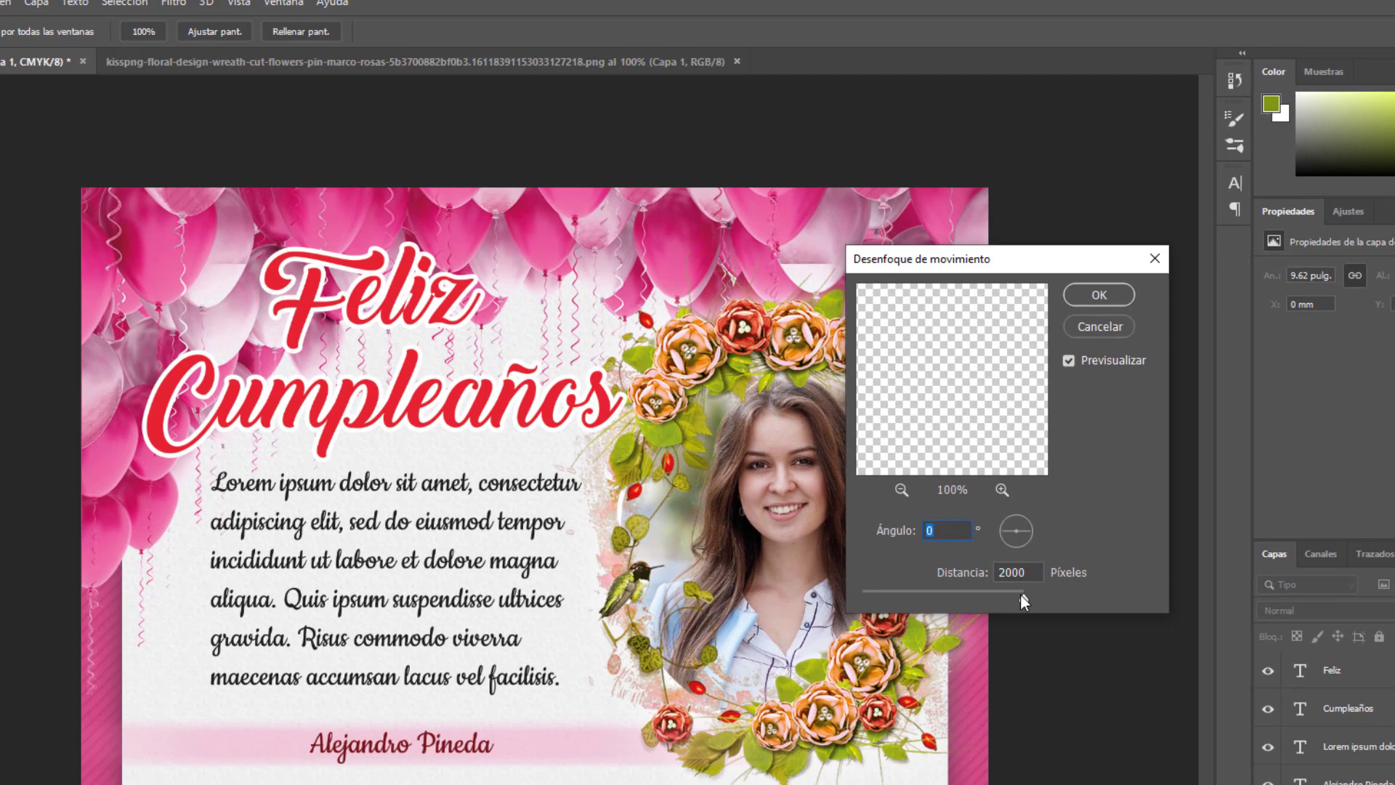
pyautogui.moveTo(1022, 609); pyautogui.dragTo(889, 609)
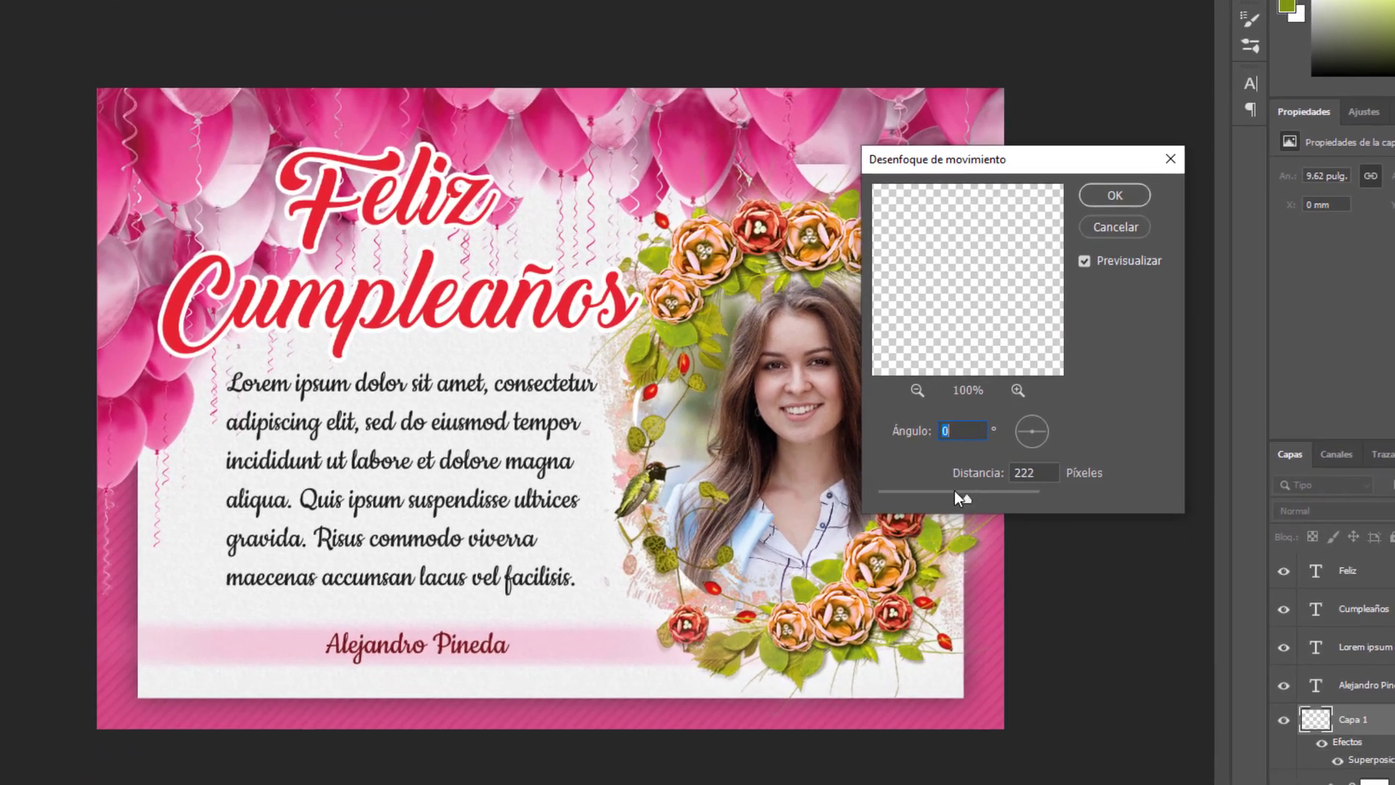
pyautogui.moveTo(910, 474); pyautogui.dragTo(1005, 477)
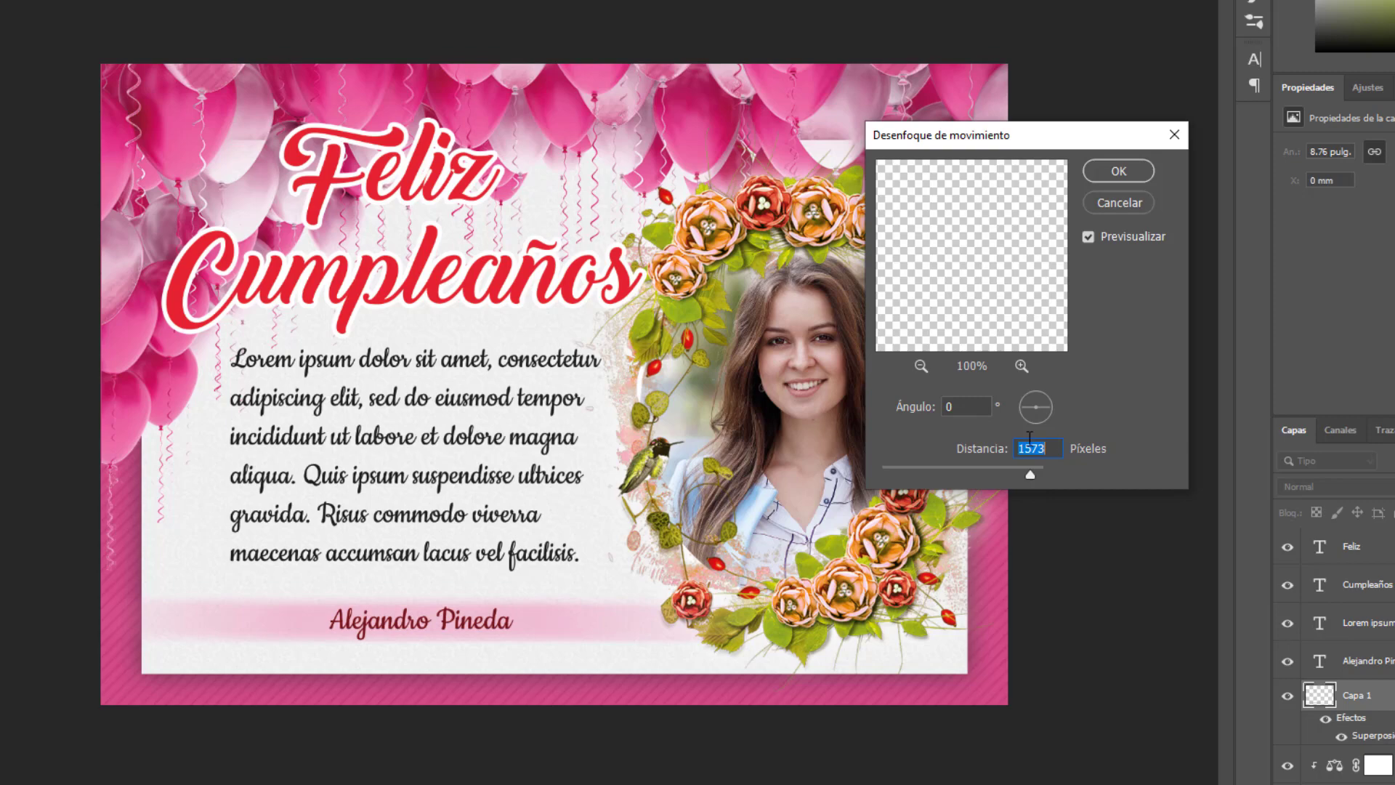
pyautogui.write('1570')
pyautogui.click(1114, 175)
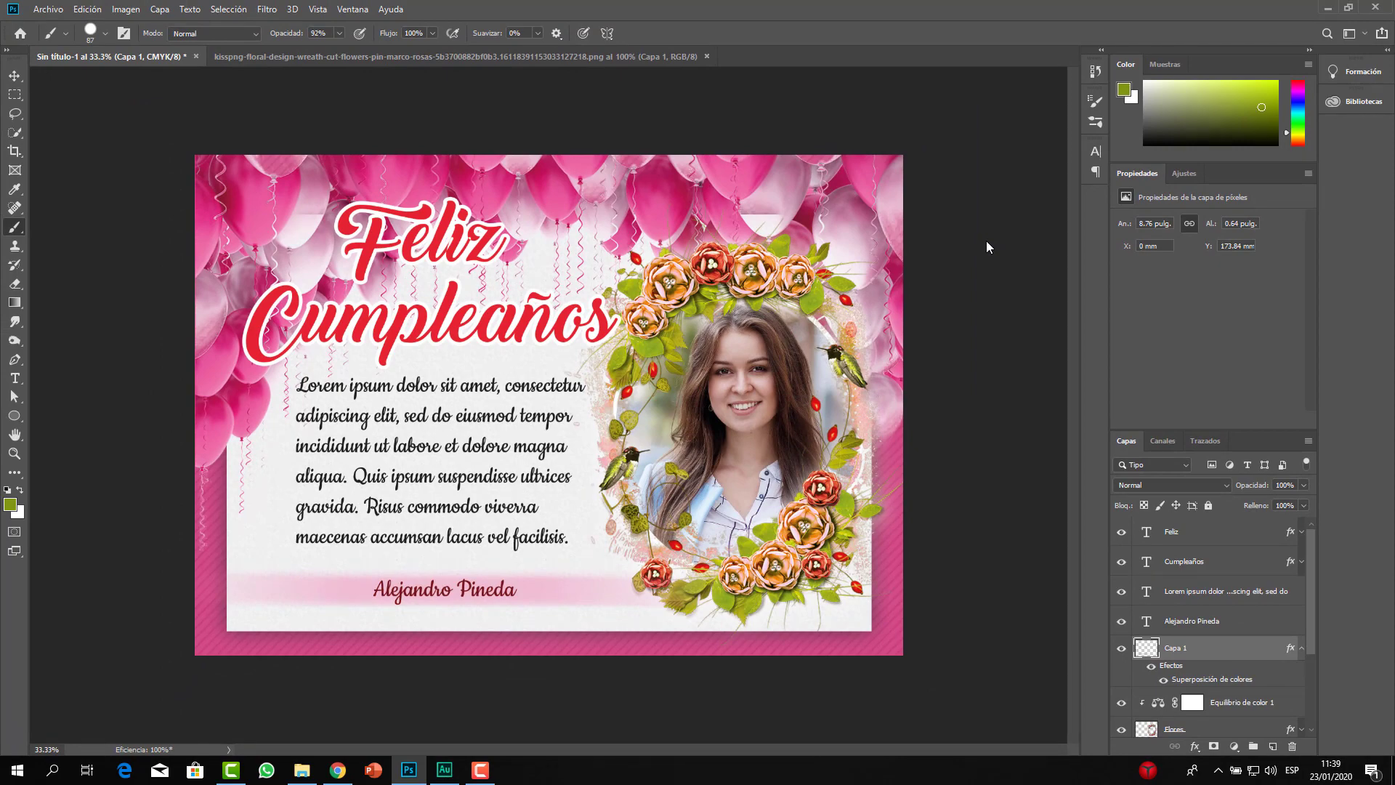
# - Zoom in and pan to inspect the pink band, then zoom out to view the whole card
pyautogui.hotkey('ctrl', '+')
pyautogui.hotkey('ctrl', '+')
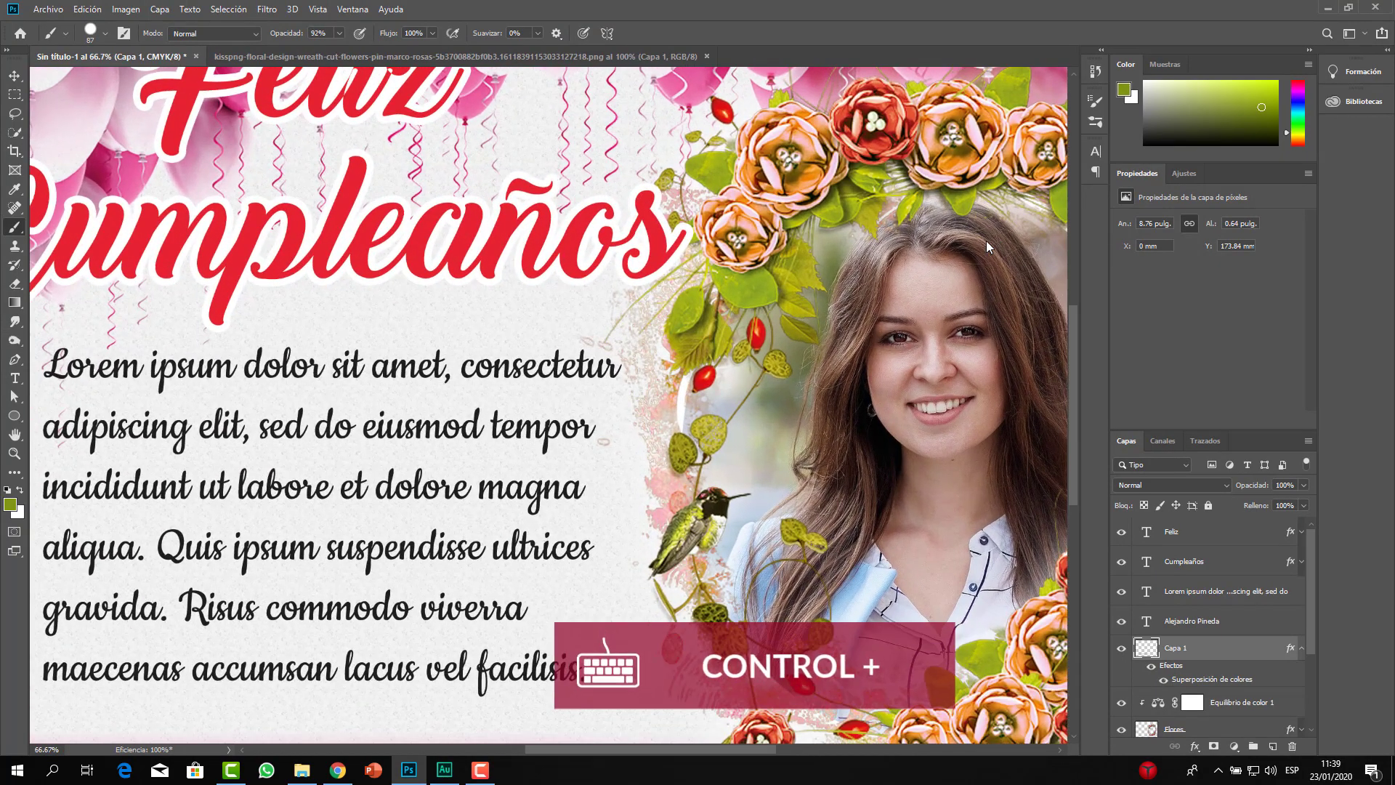
pyautogui.hotkey('ctrl', '+')
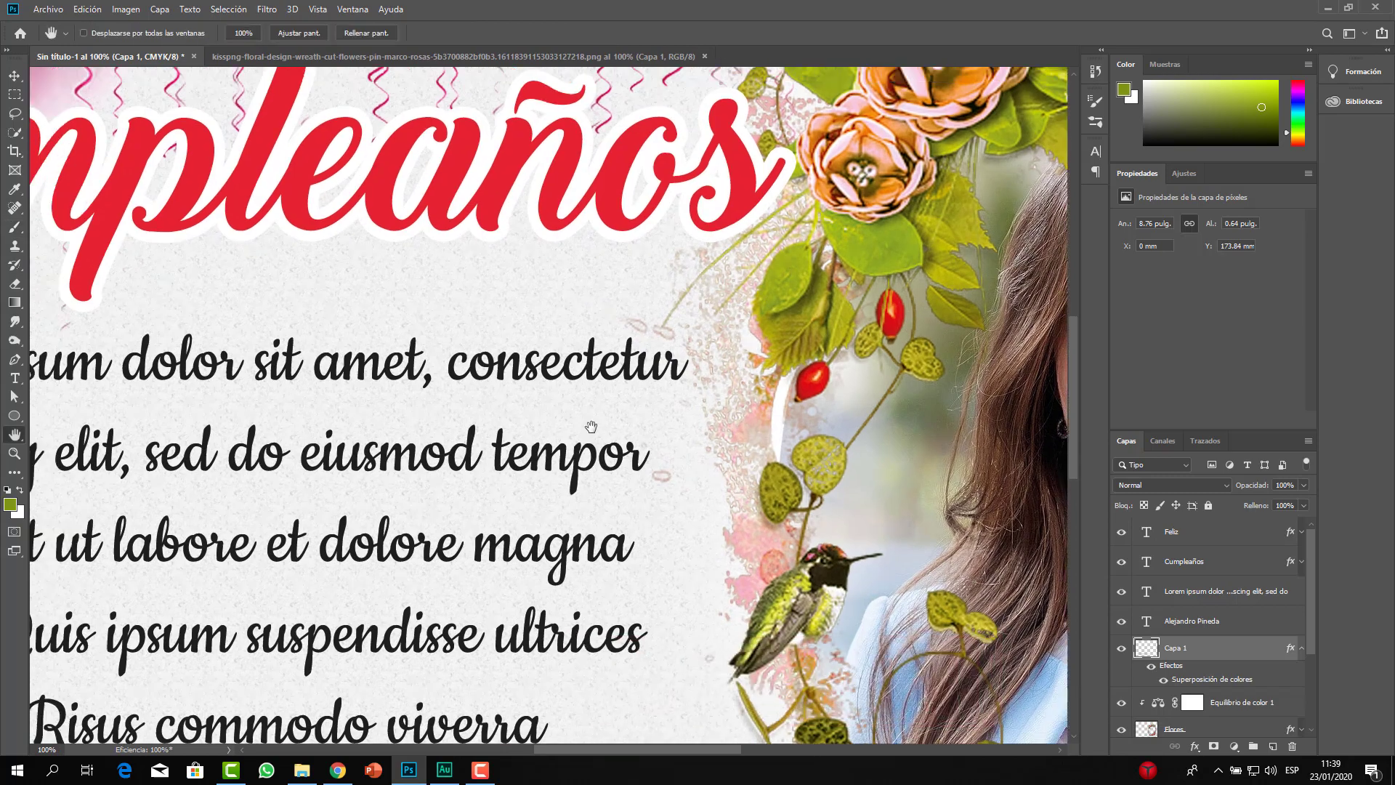
pyautogui.moveTo(477, 399)
pyautogui.mouseDown()
pyautogui.moveTo(612, 482)
pyautogui.moveTo(667, 380)
pyautogui.moveTo(671, 285)
pyautogui.moveTo(709, 446)
pyautogui.mouseUp()
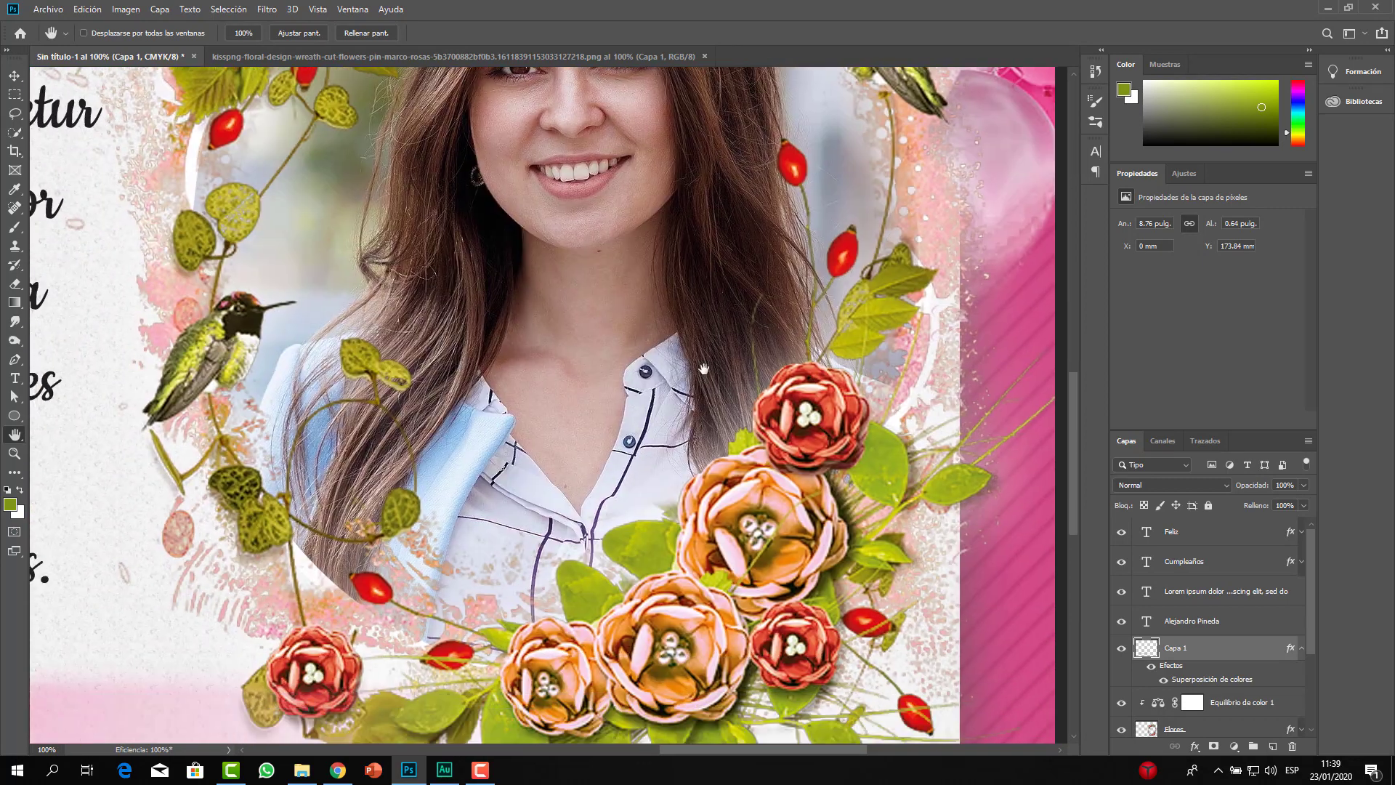
pyautogui.hscroll(-5, 499, 474)
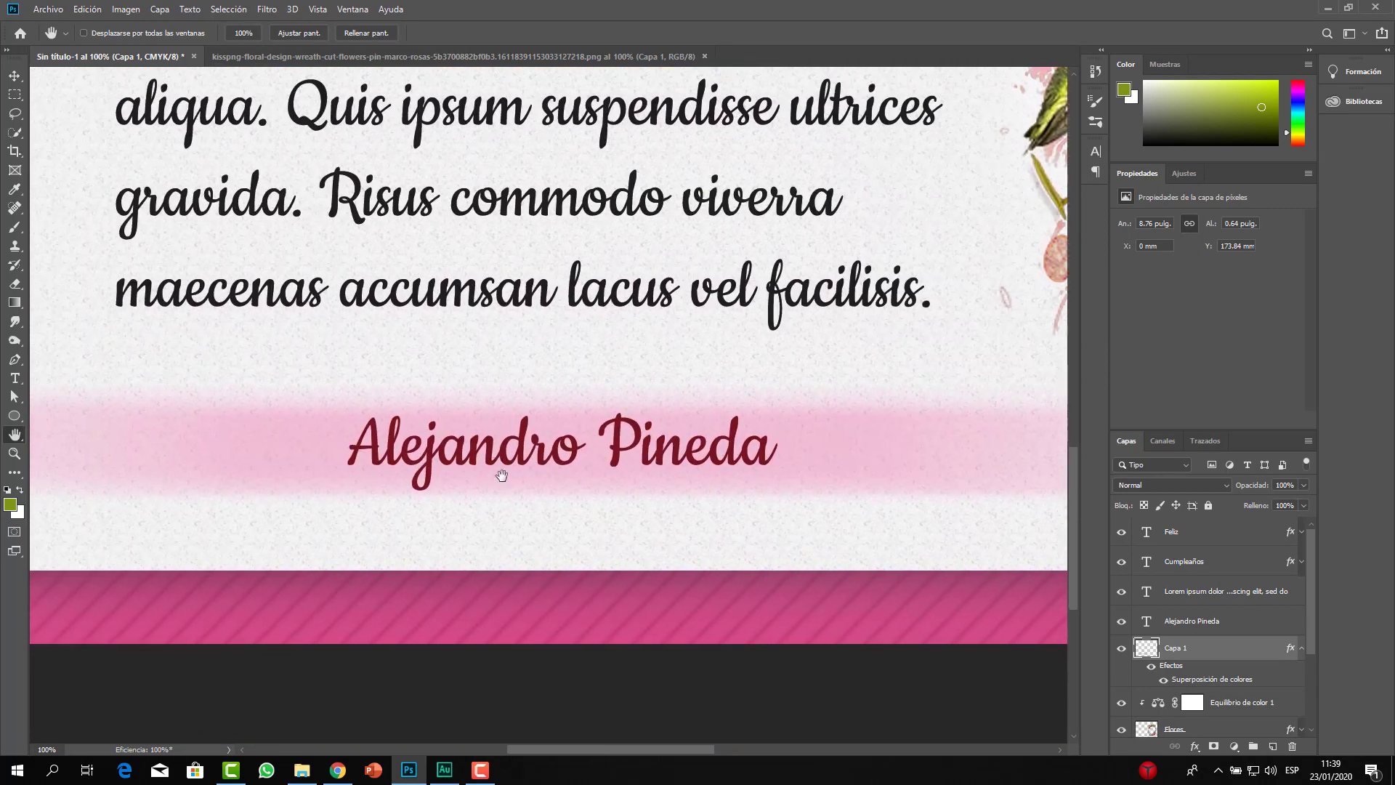
pyautogui.hscroll(-4, 482, 474)
pyautogui.scroll(2, 467, 508)
pyautogui.hotkey('ctrl', '-')
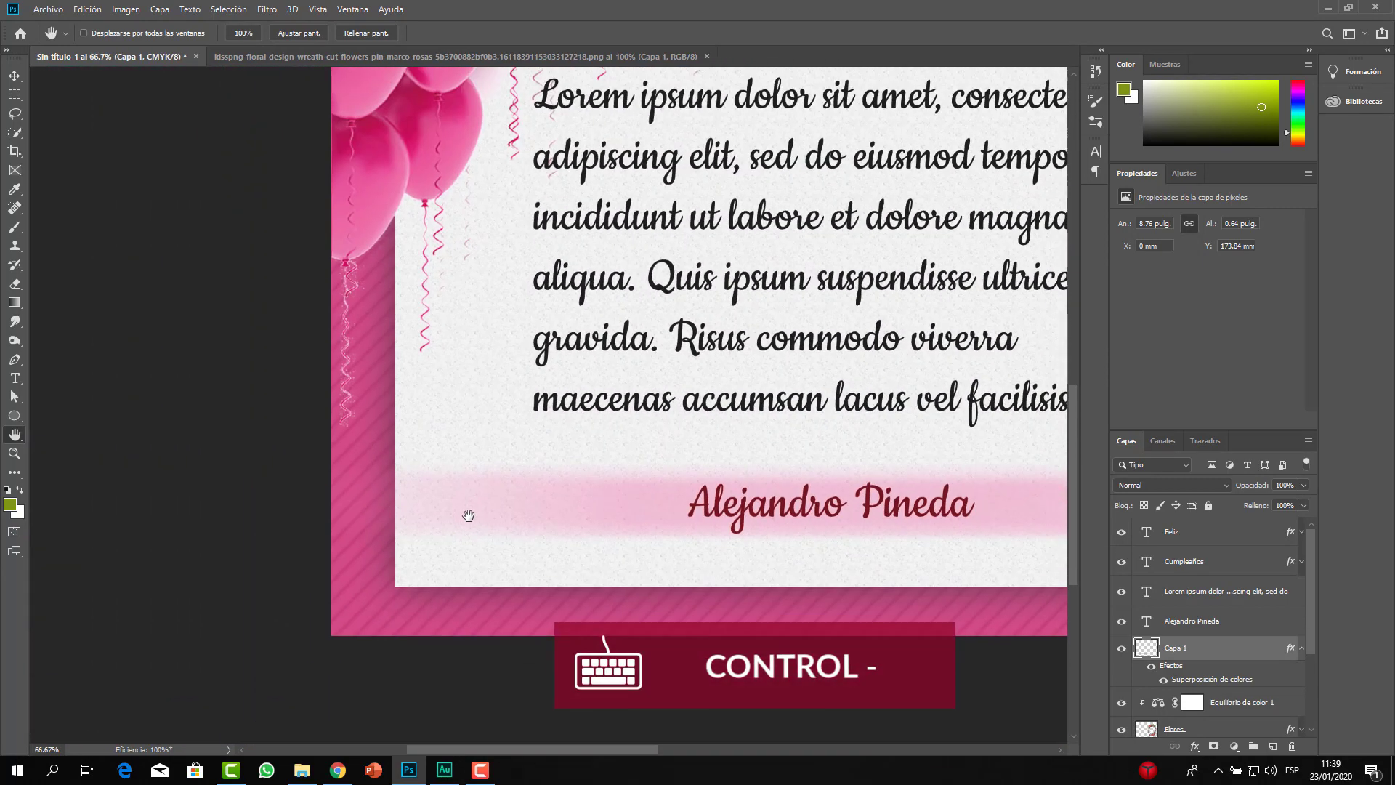
pyautogui.hotkey('ctrl', '-')
pyautogui.hotkey('ctrl', '-')
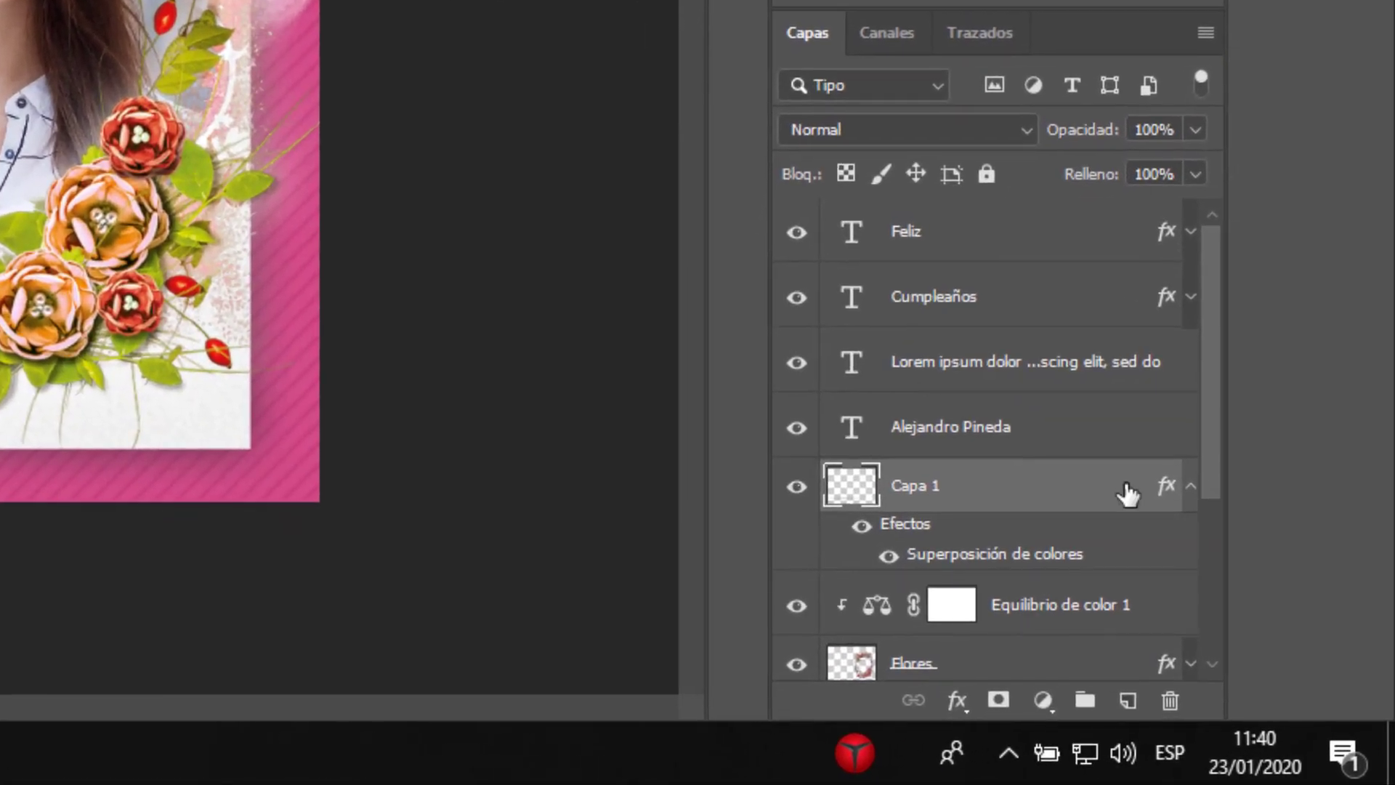
# - Rename the highlight stroke layer Capa 1 to 'Resaltado'
pyautogui.click(1191, 487)
pyautogui.doubleClick(925, 485)
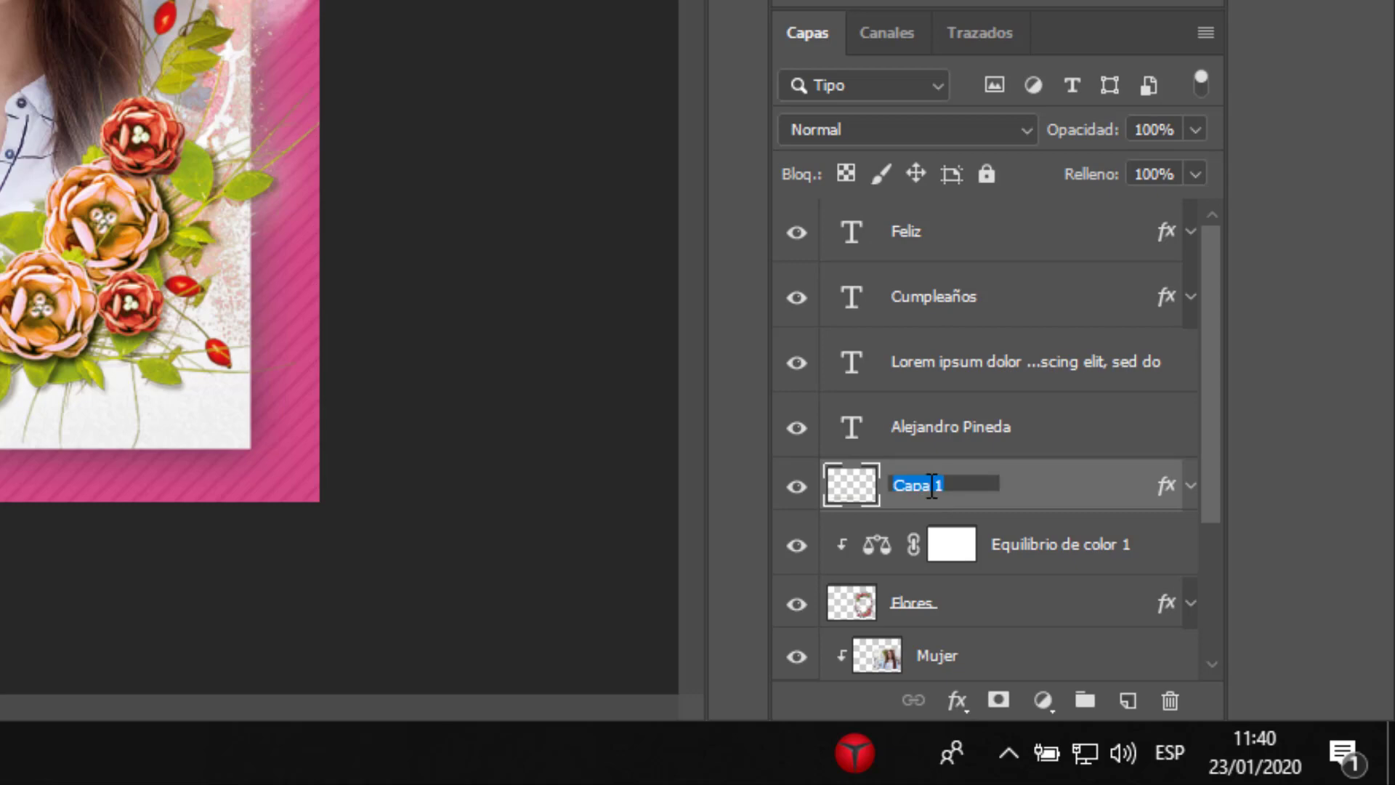
pyautogui.write('r')
pyautogui.press('BackSpace')
pyautogui.write('Resaltado')
pyautogui.scroll(-3, 1045, 469)
# - Close the floral frame image, leaving only the birthday card open
pyautogui.click(1045, 455)
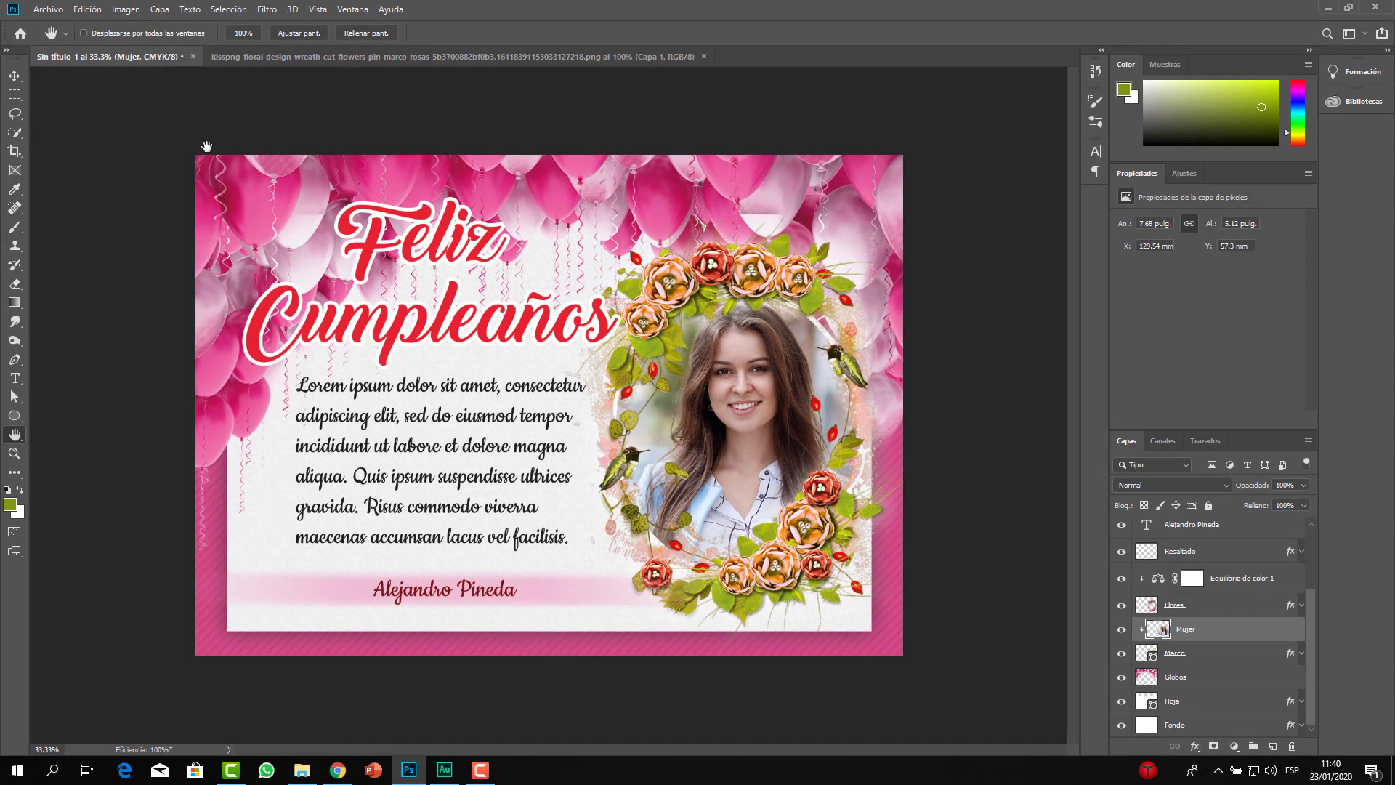
pyautogui.click(525, 57)
pyautogui.click(703, 57)
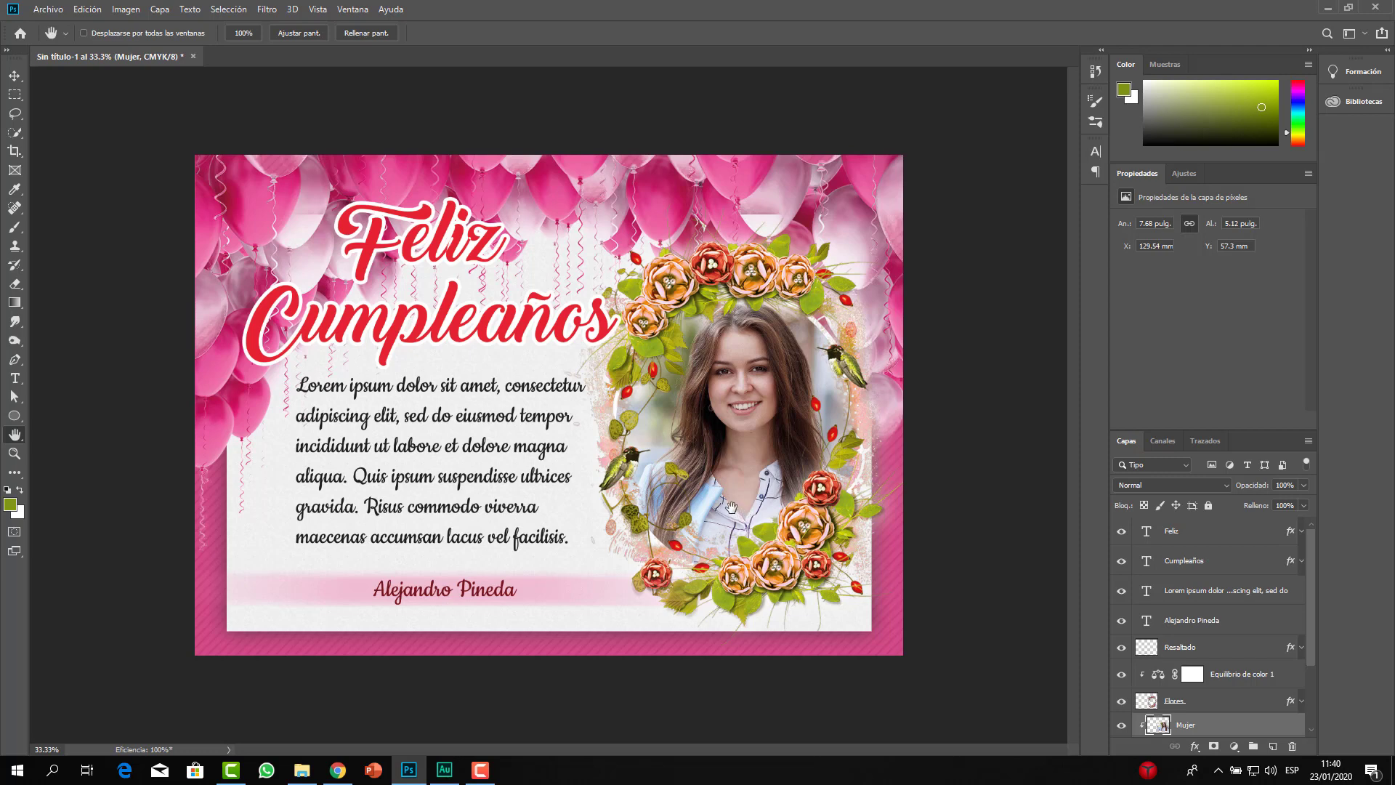
pyautogui.scroll(-1, 1236, 716)
pyautogui.scroll(-2, 1235, 716)
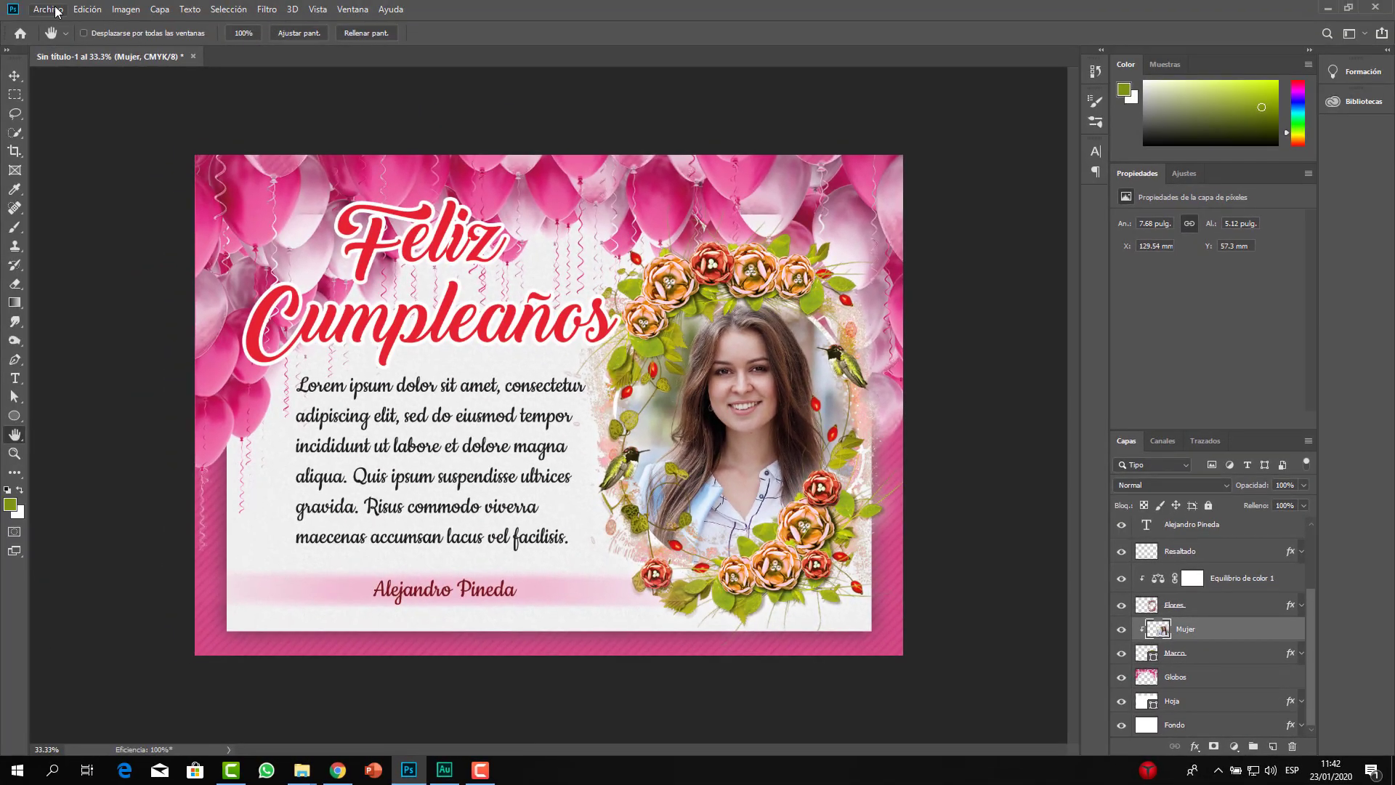
# - Open beautiful-1687955_1920.jpg and drag it with the Move tool onto the birthday card tab
pyautogui.click(43, 6)
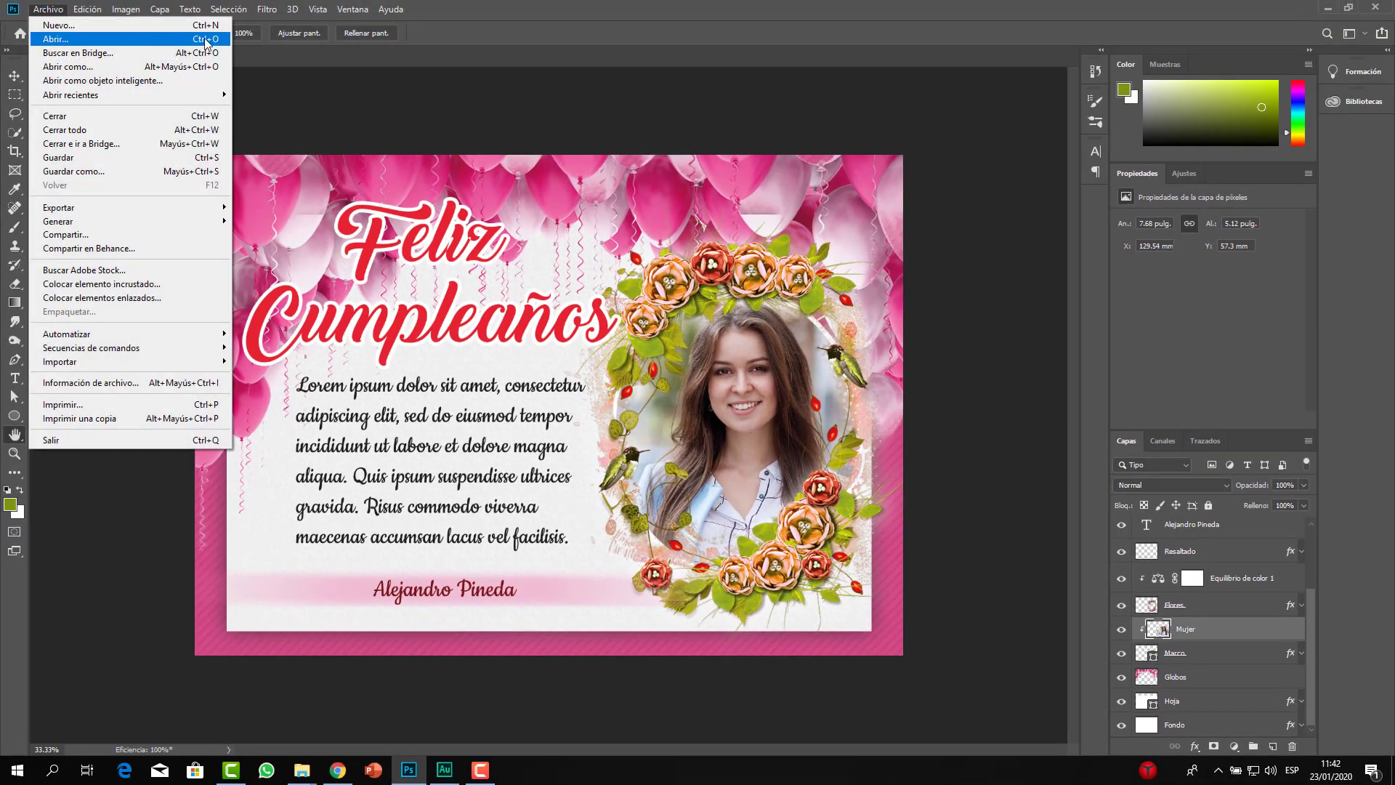
pyautogui.click(58, 32)
pyautogui.click(468, 99)
pyautogui.click(574, 368)
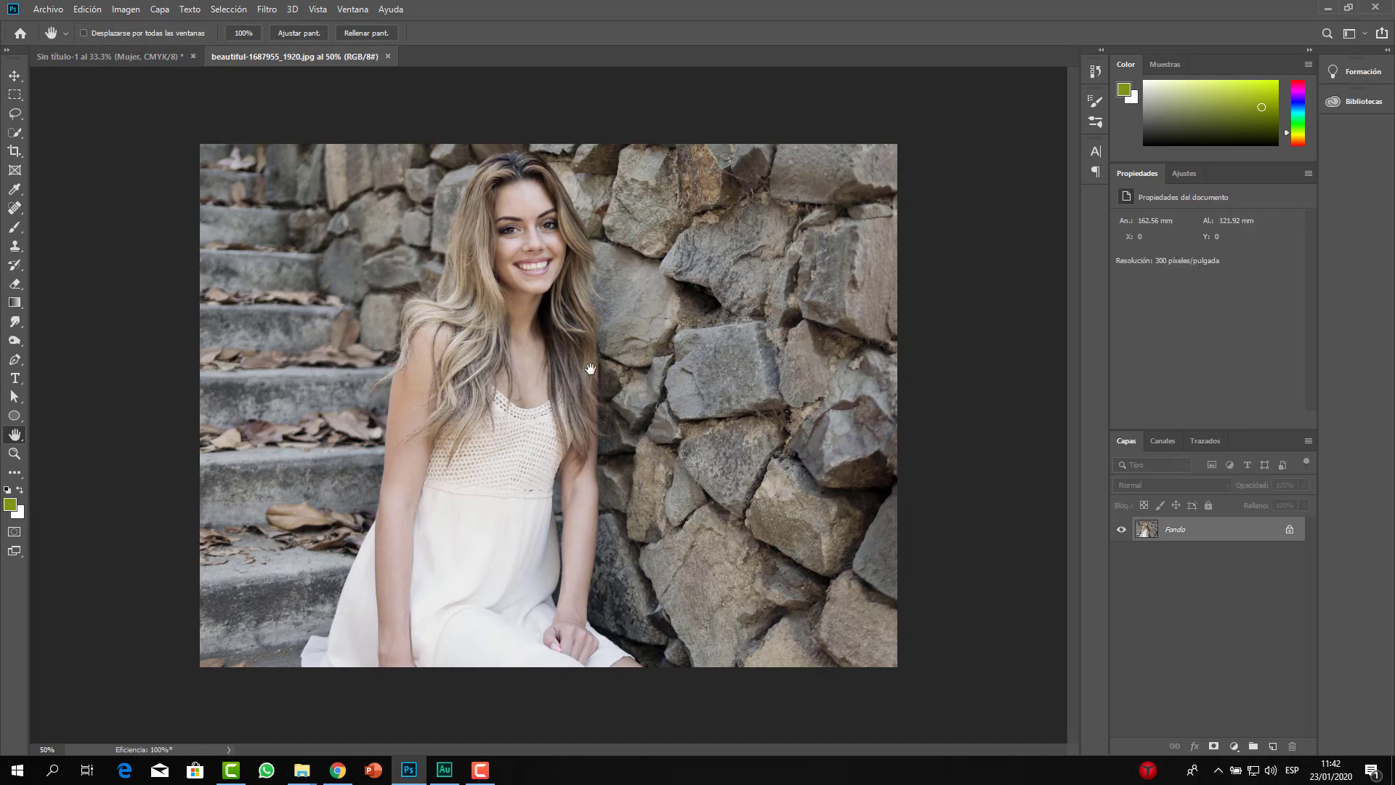
pyautogui.click(14, 75)
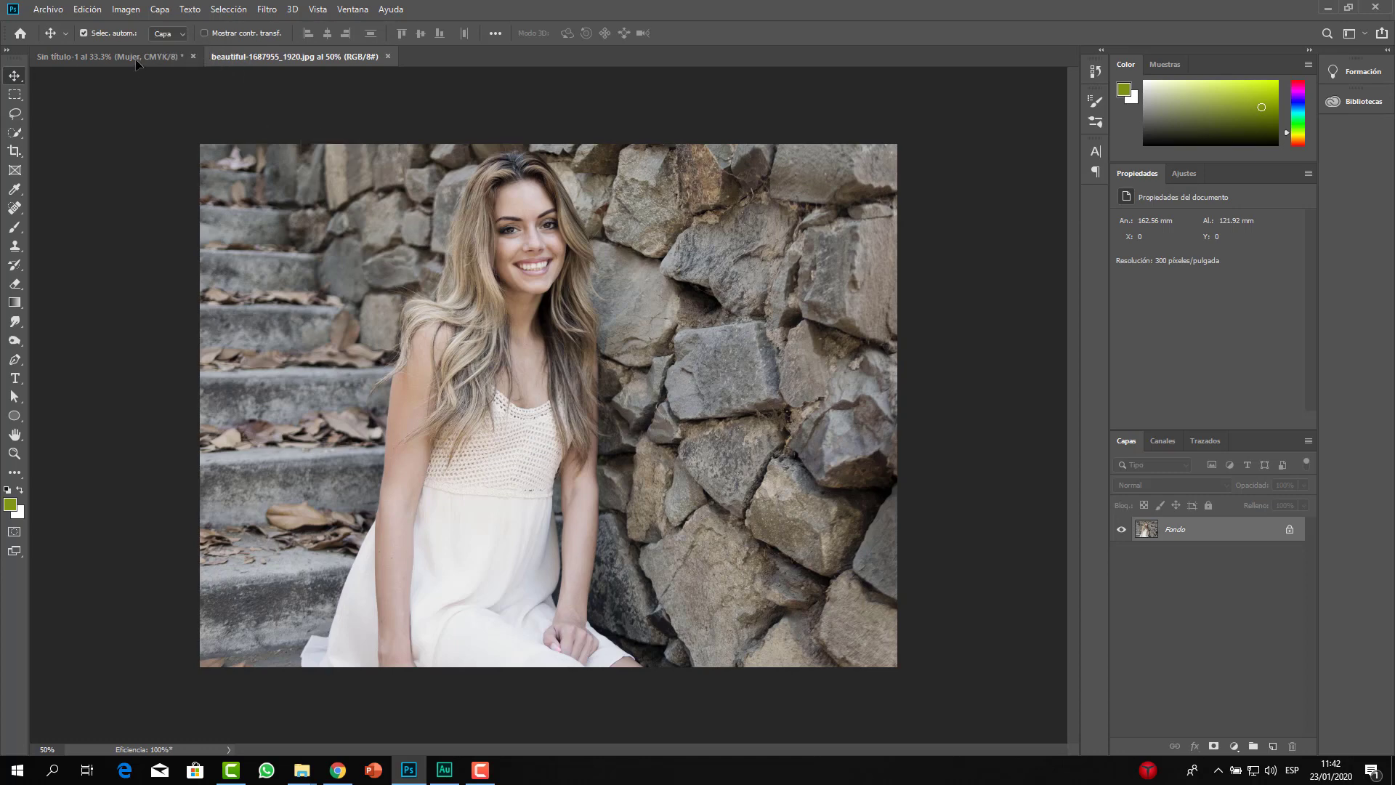
pyautogui.moveTo(136, 64); pyautogui.dragTo(706, 406)
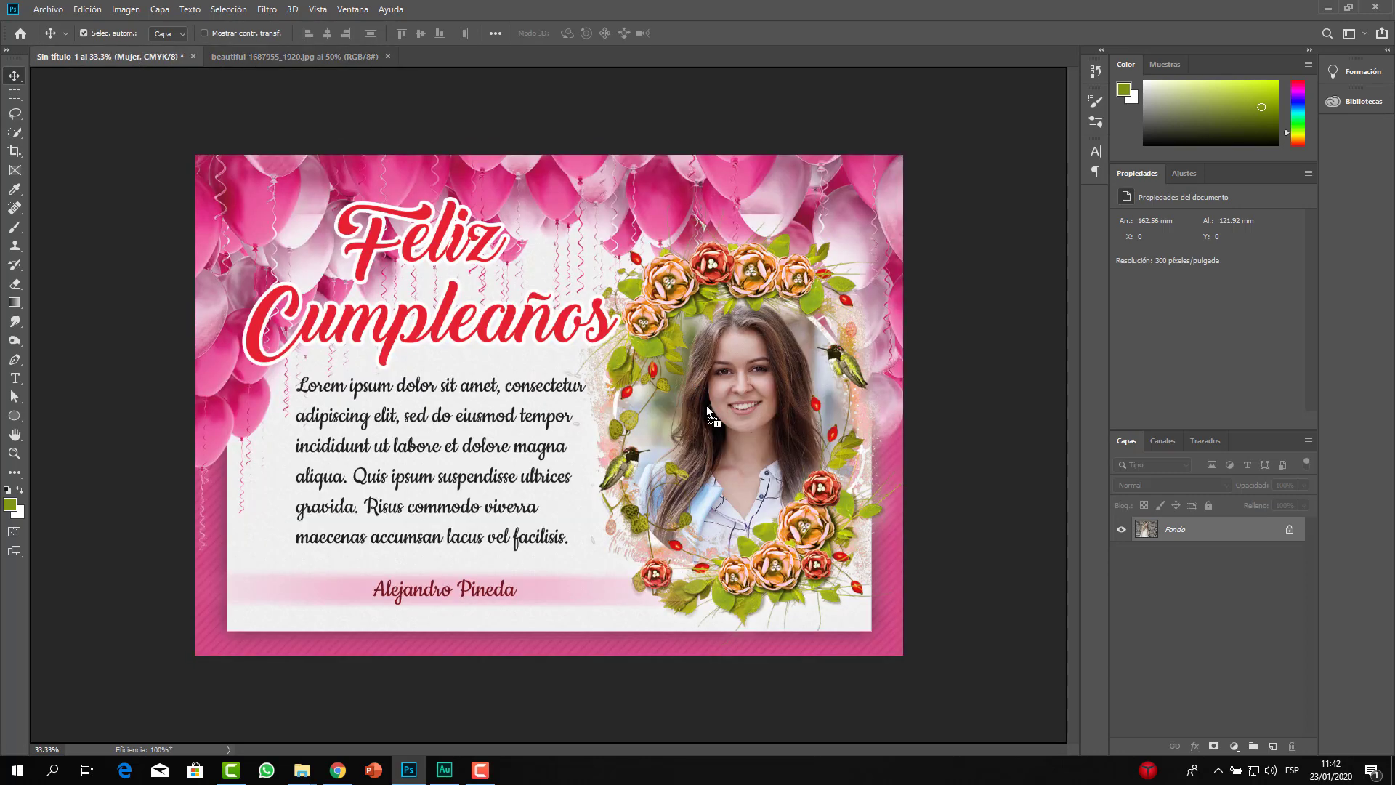
# - Drop the new woman photo into the card and delete the old Mujer layer
pyautogui.moveTo(736, 428); pyautogui.dragTo(795, 447)
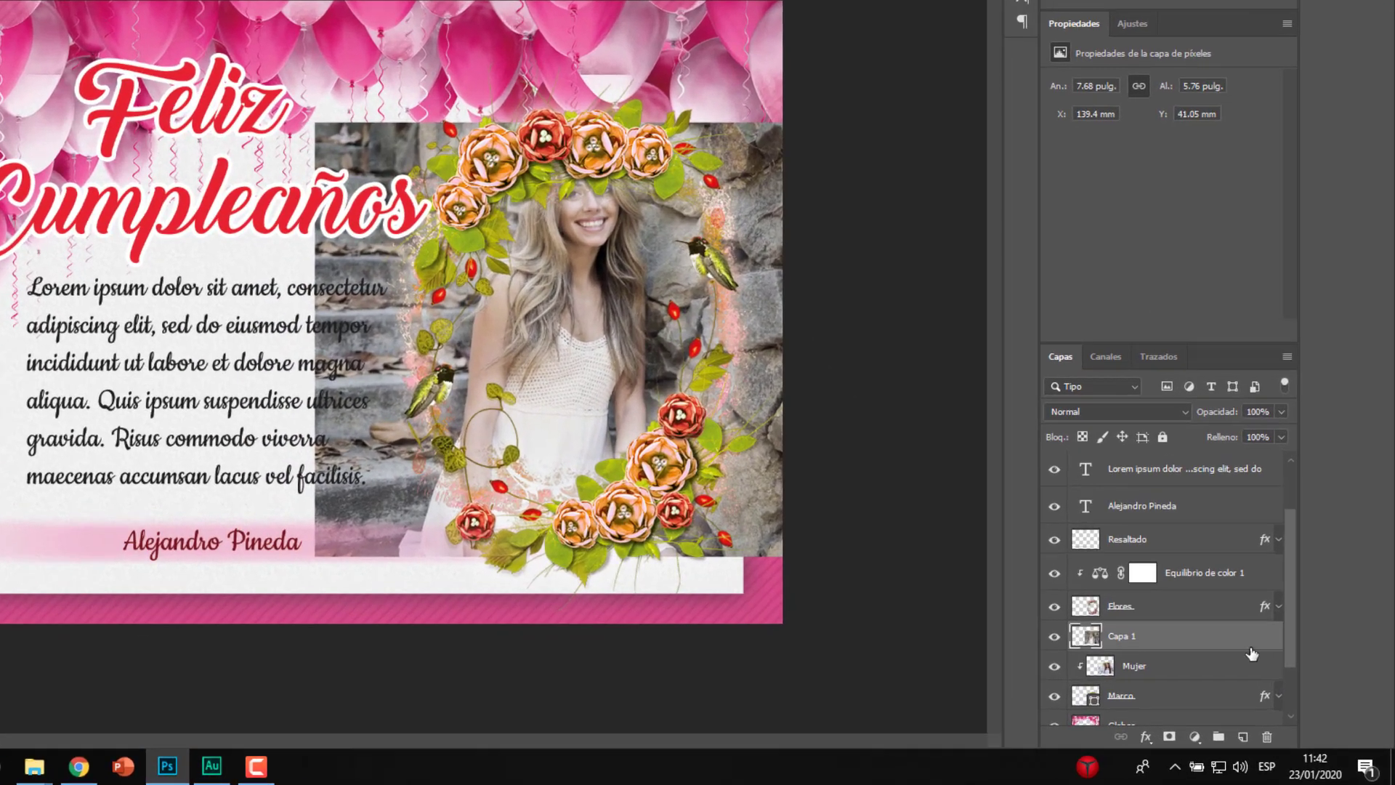
pyautogui.scroll(-2, 1252, 653)
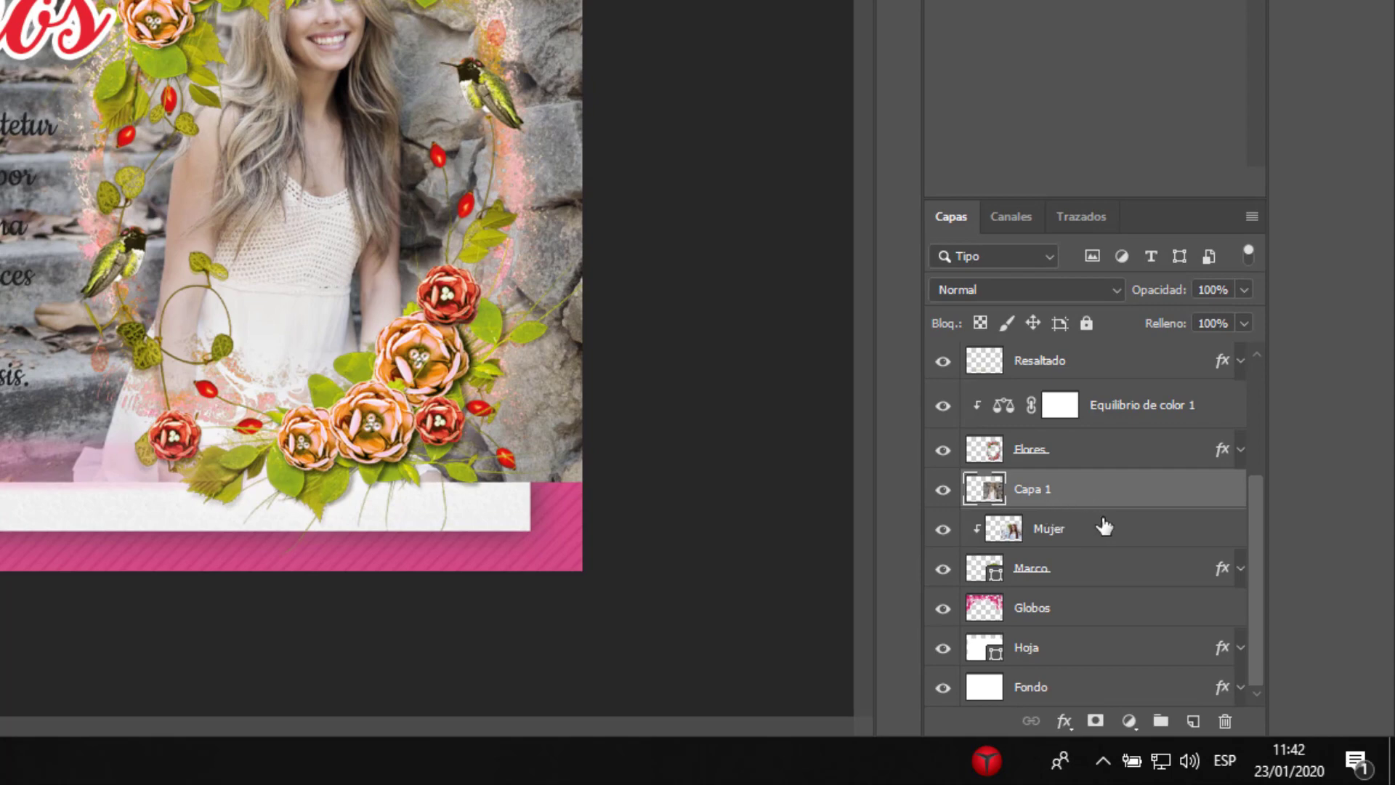
pyautogui.press('Delete')
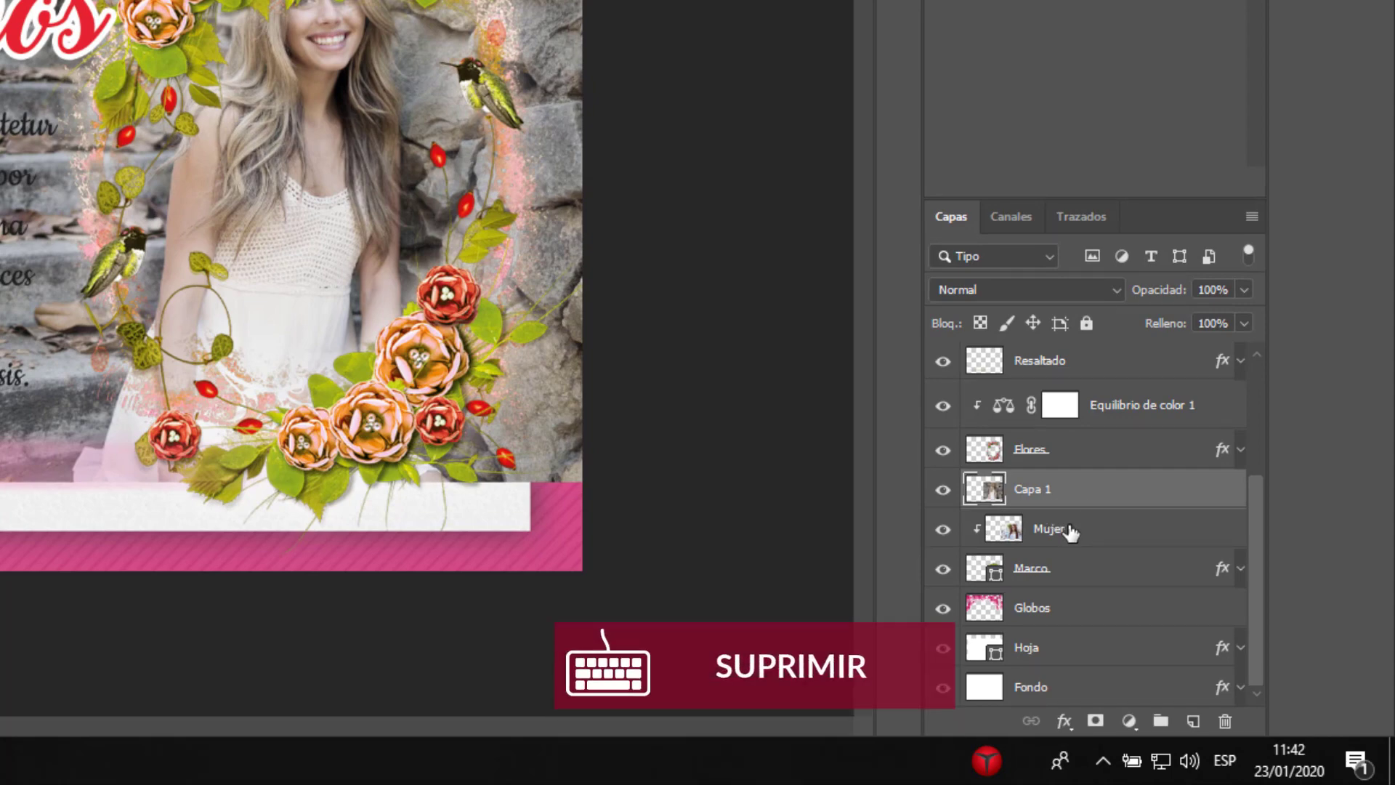
pyautogui.click(1069, 530)
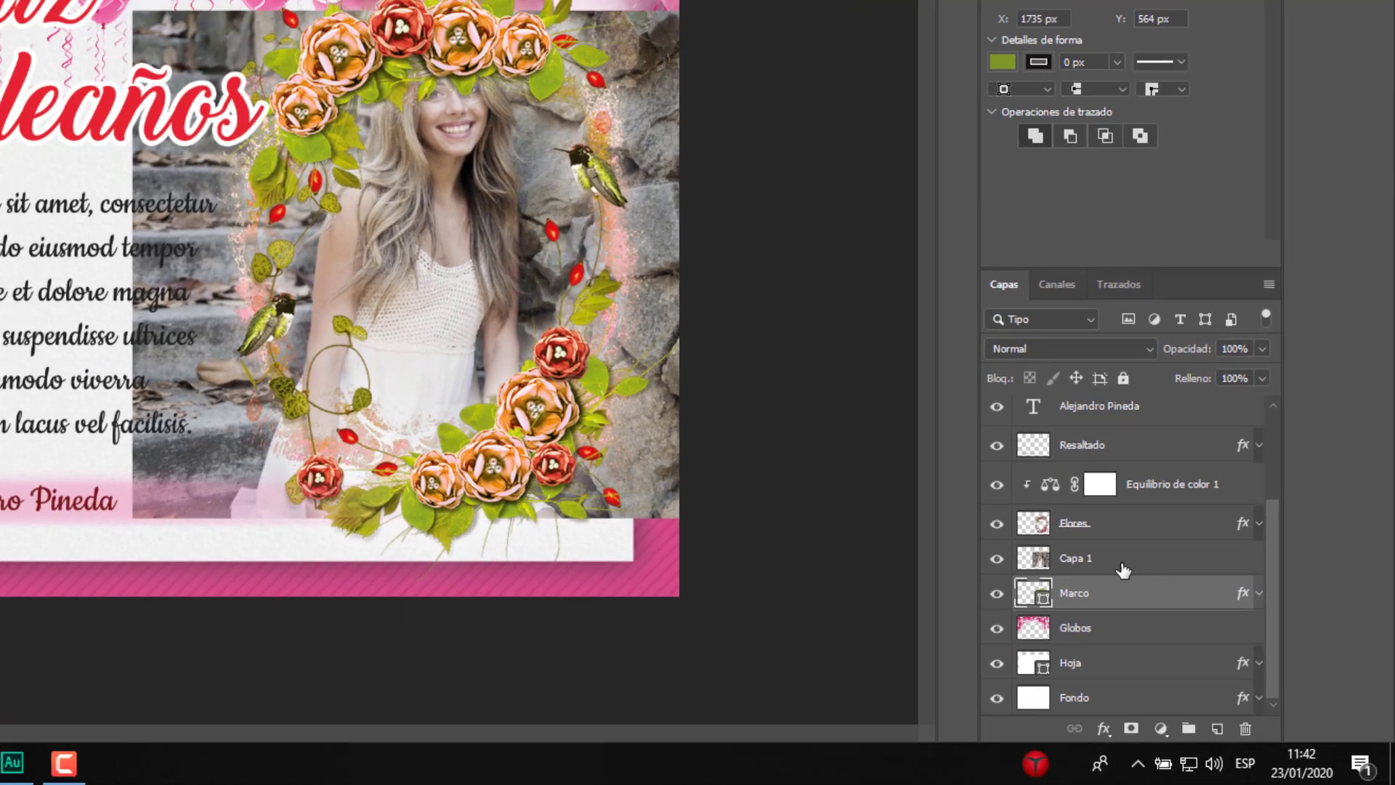
# - Clip the new photo to the floral frame and move it down to centre her face
pyautogui.click(1156, 584)
pyautogui.rightClick(1157, 585)
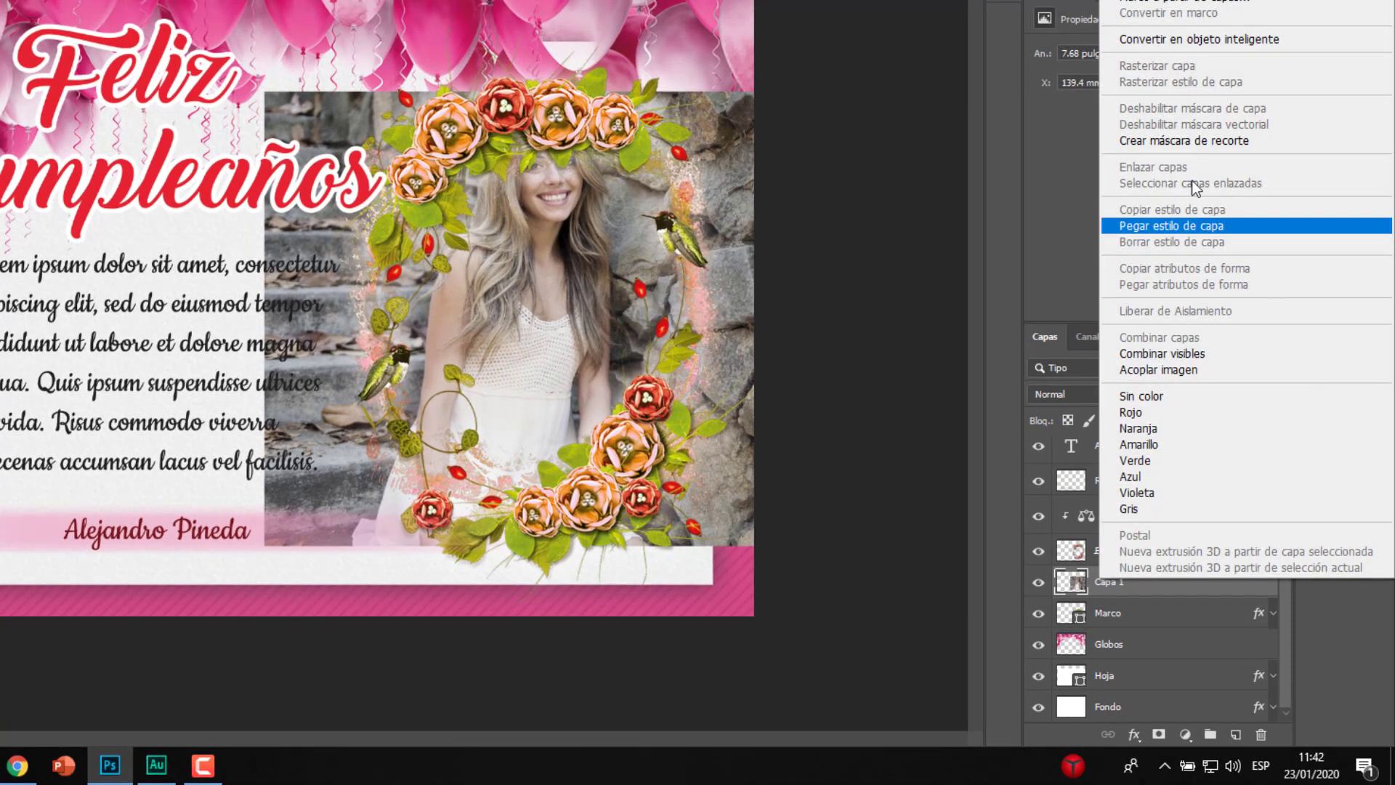
pyautogui.click(1182, 142)
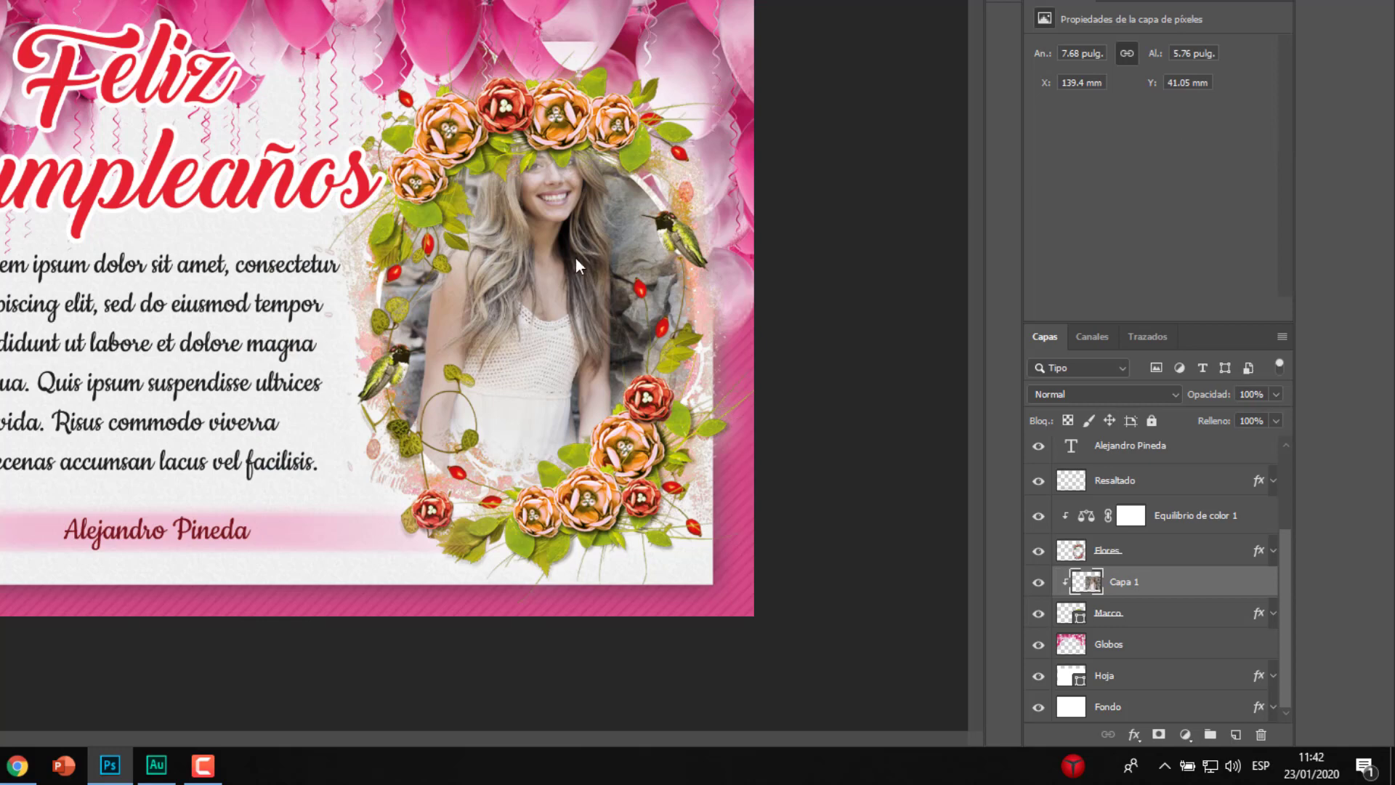
pyautogui.moveTo(573, 277); pyautogui.dragTo(577, 333)
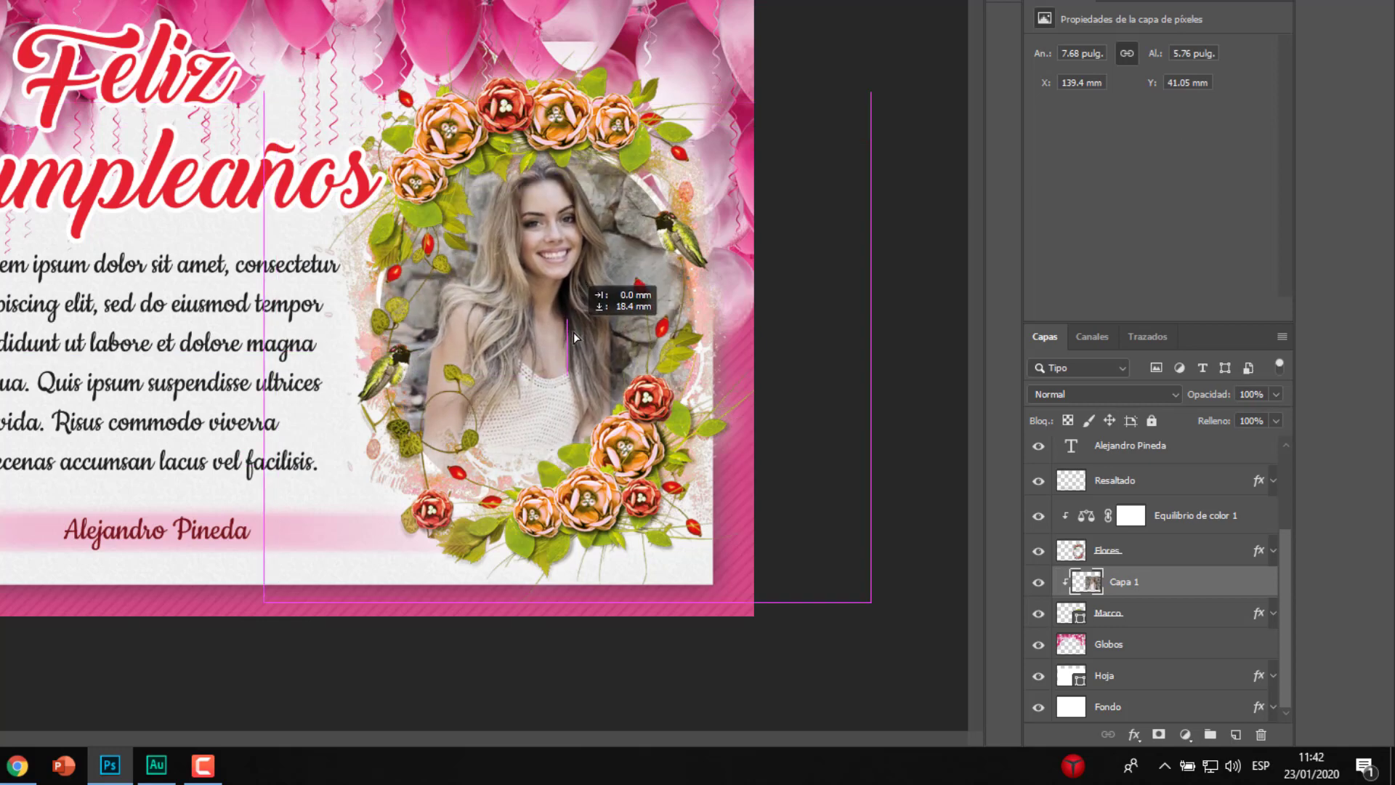